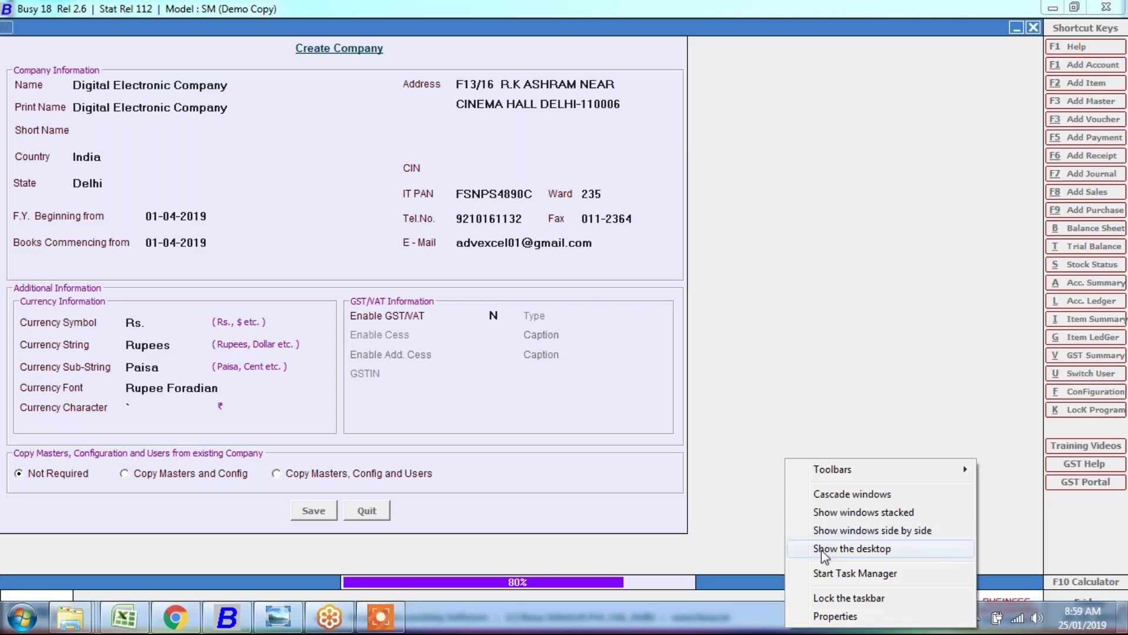
Step: Minimise all windows to show the desktop's introductory services slide
left_click(825, 551)
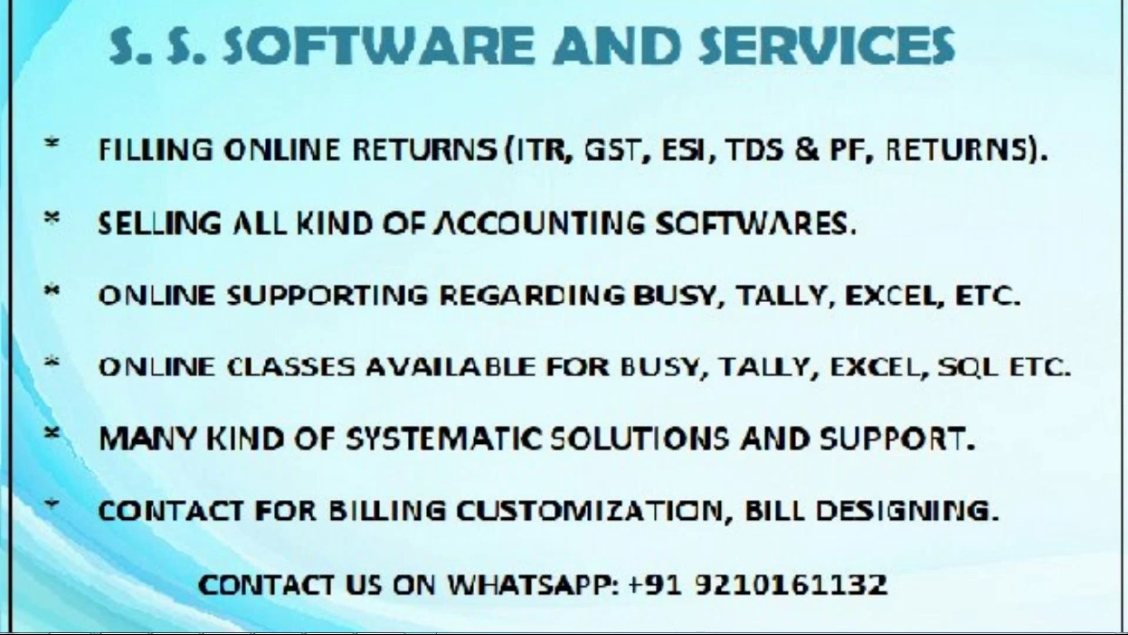
mouse_move(278, 617)
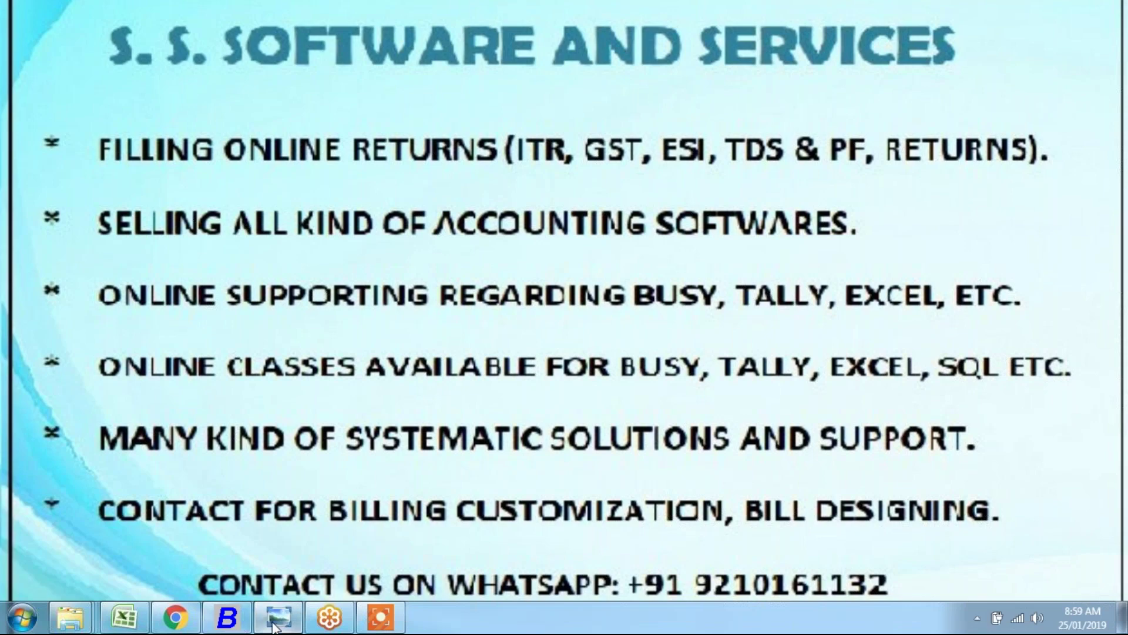
Step: Bring up the Digital Electronic Company details photo and move it to show its title line
left_click(275, 625)
left_click(281, 620)
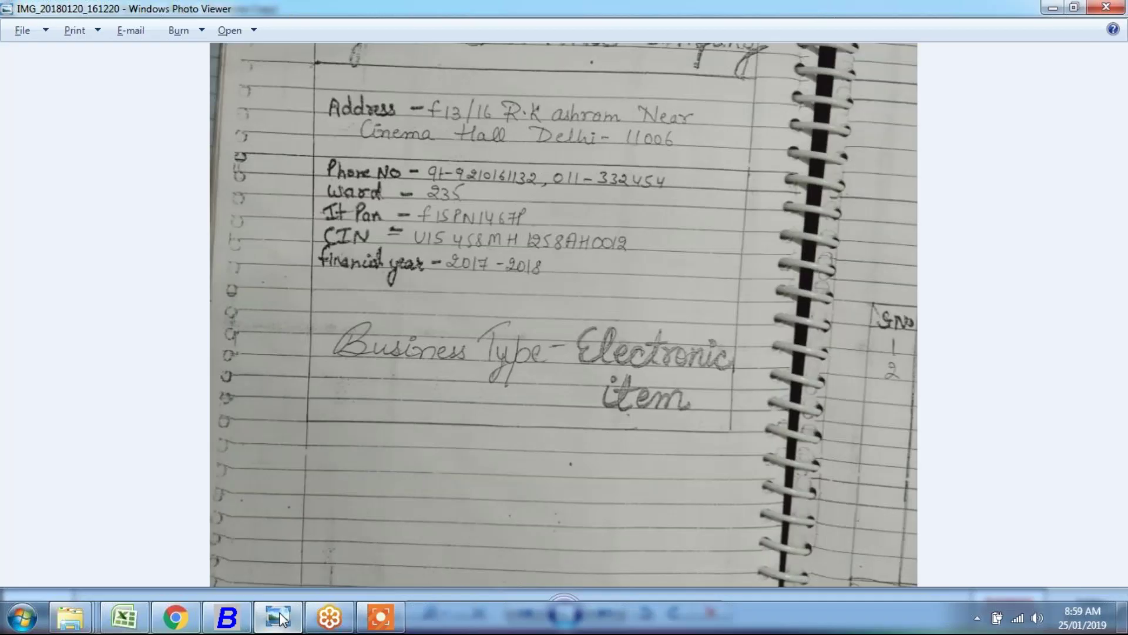
left_click_drag(481, 191, 481, 358)
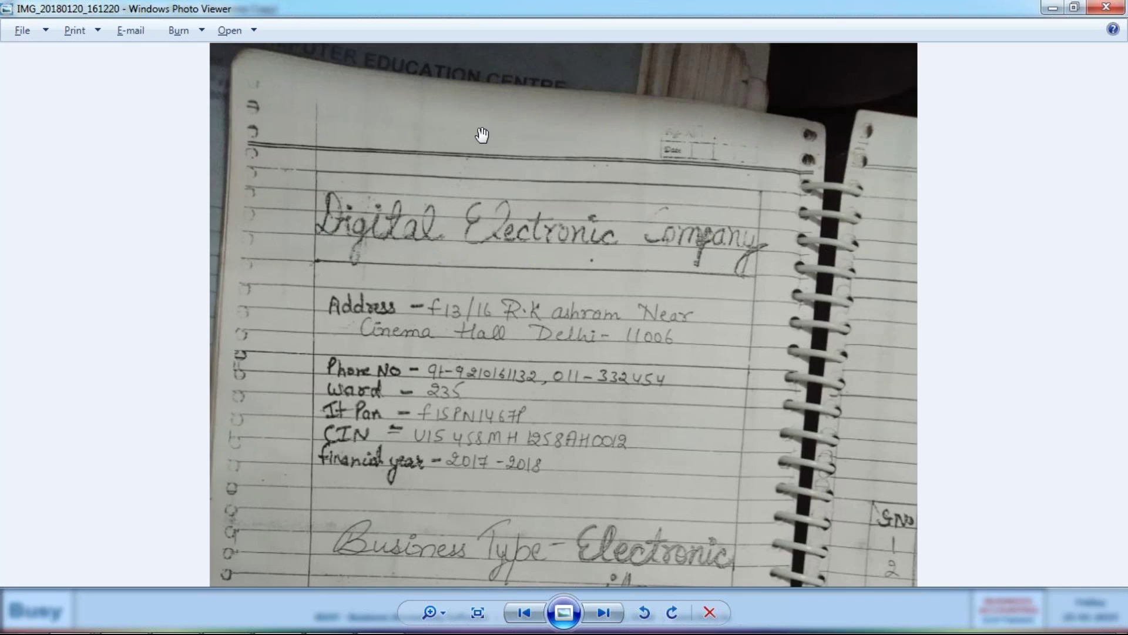
Step: Go to the Star Electronic Company bill and zoom and pan to read its address and phone numbers
key("Right")
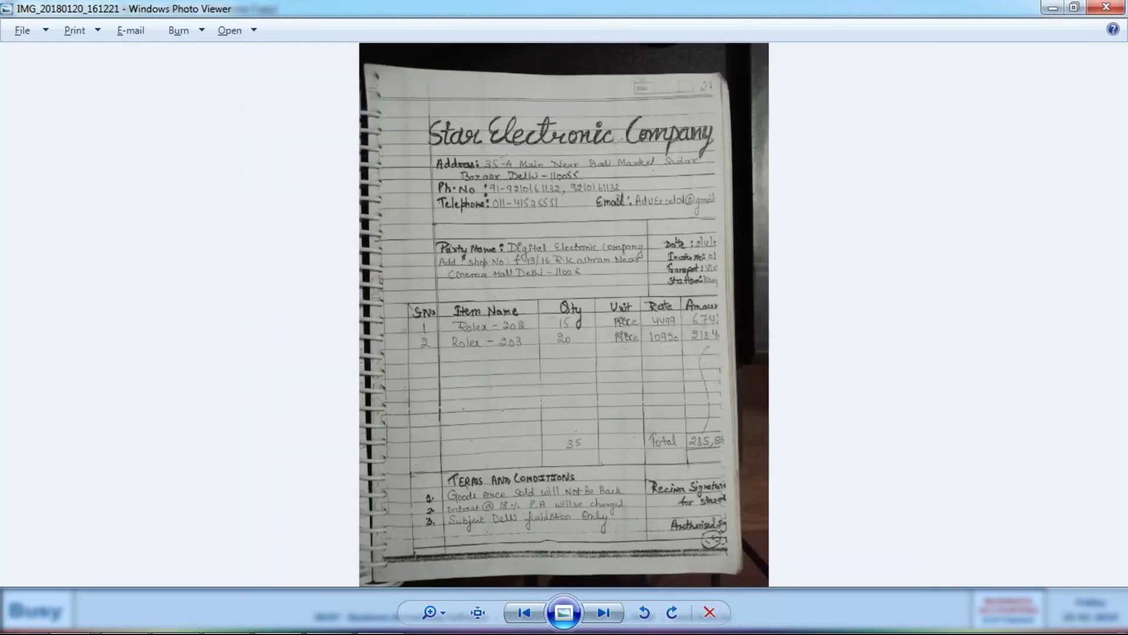
key("ctrl+plus")
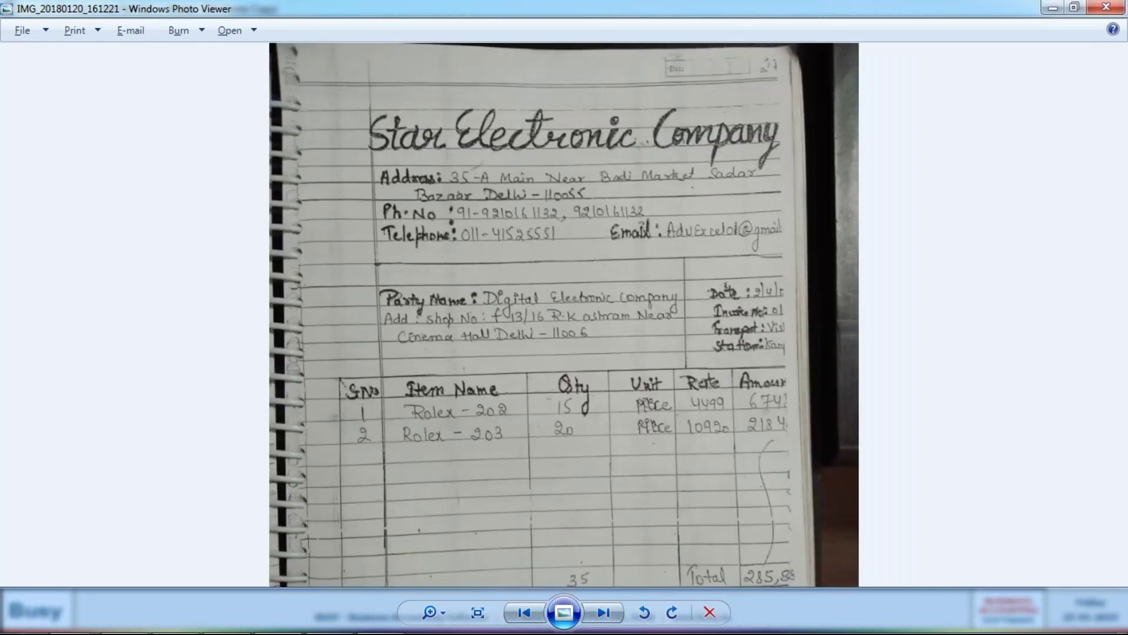
scroll(490, 147, "up", 1)
scroll(490, 147, "up", 1)
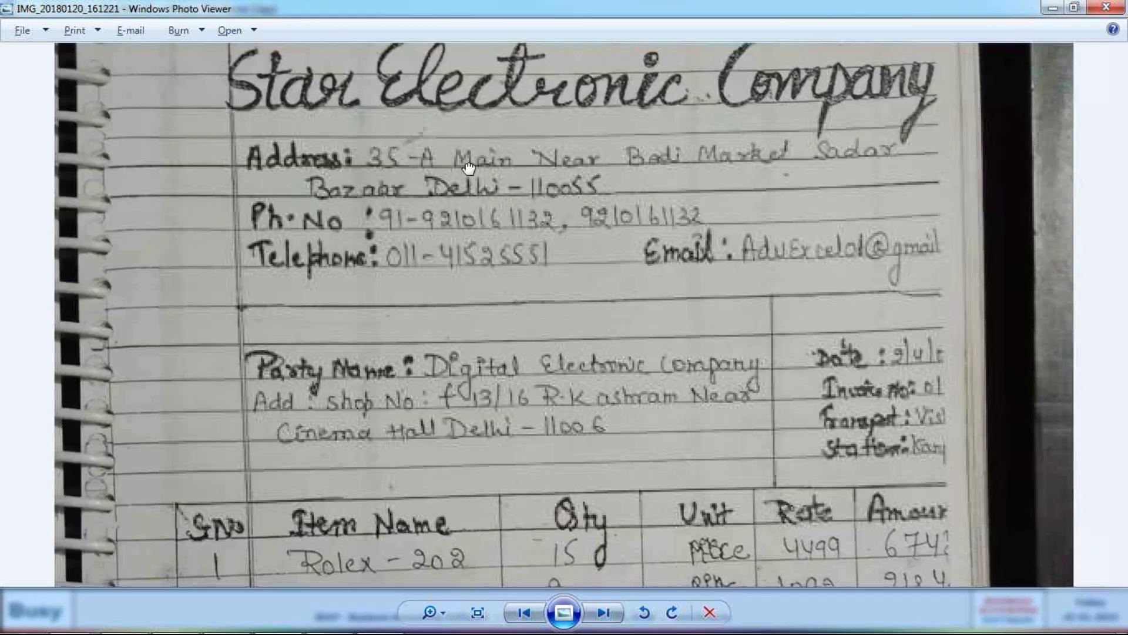
mouse_move(373, 134)
left_mouse_down()
mouse_move(378, 183)
mouse_move(356, 176)
left_mouse_up()
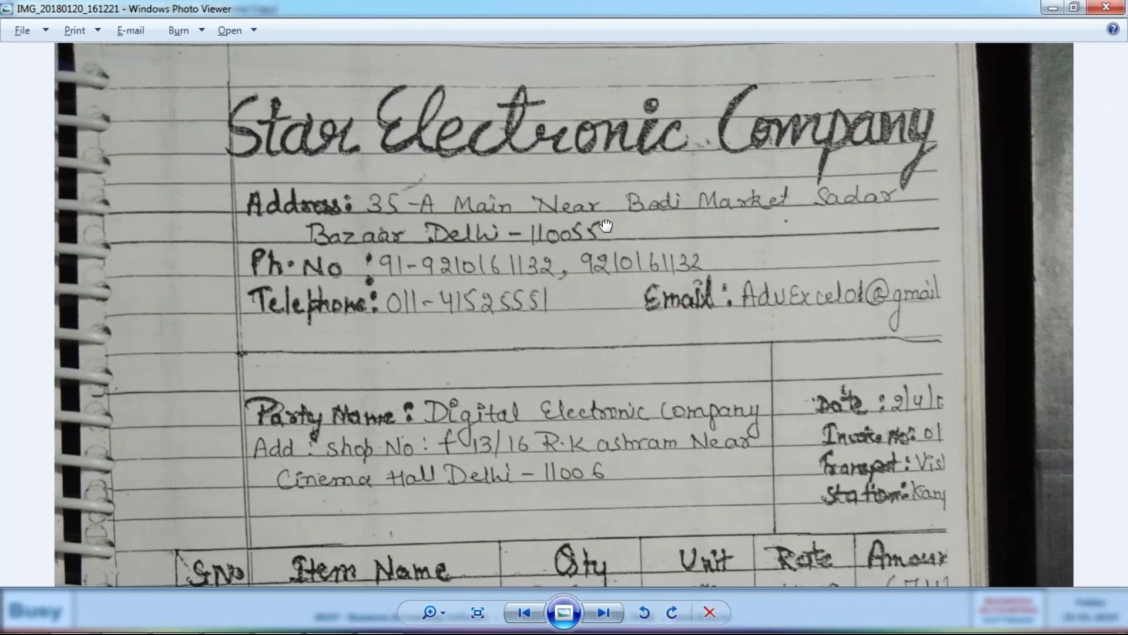
left_click_drag(606, 225, 603, 183)
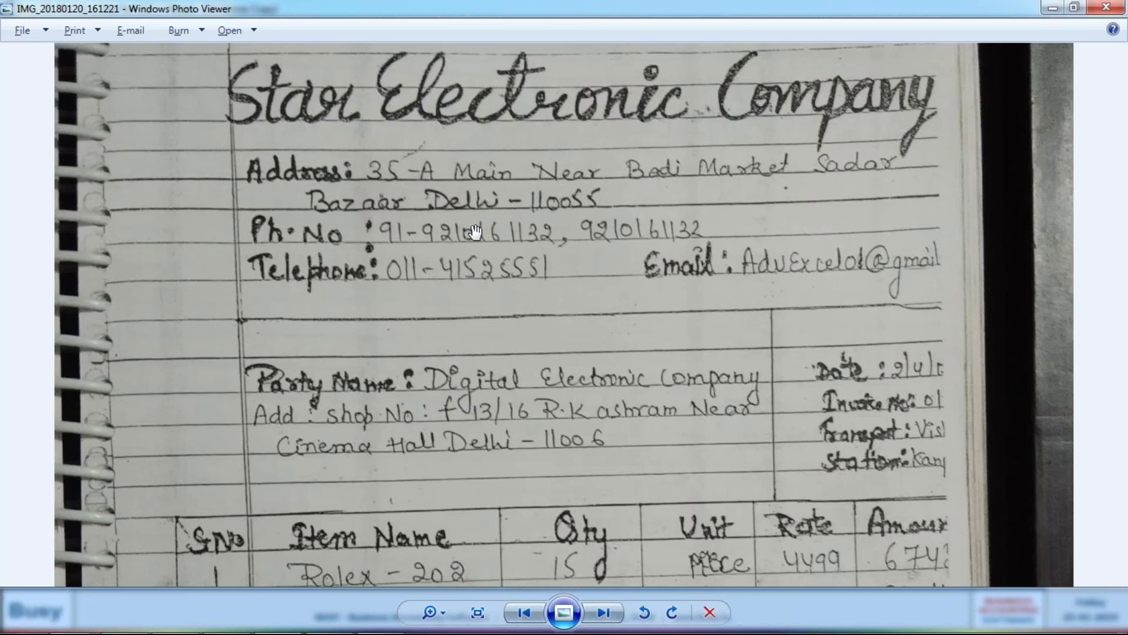
left_click_drag(475, 232, 462, 277)
scroll(462, 277, "down", 1)
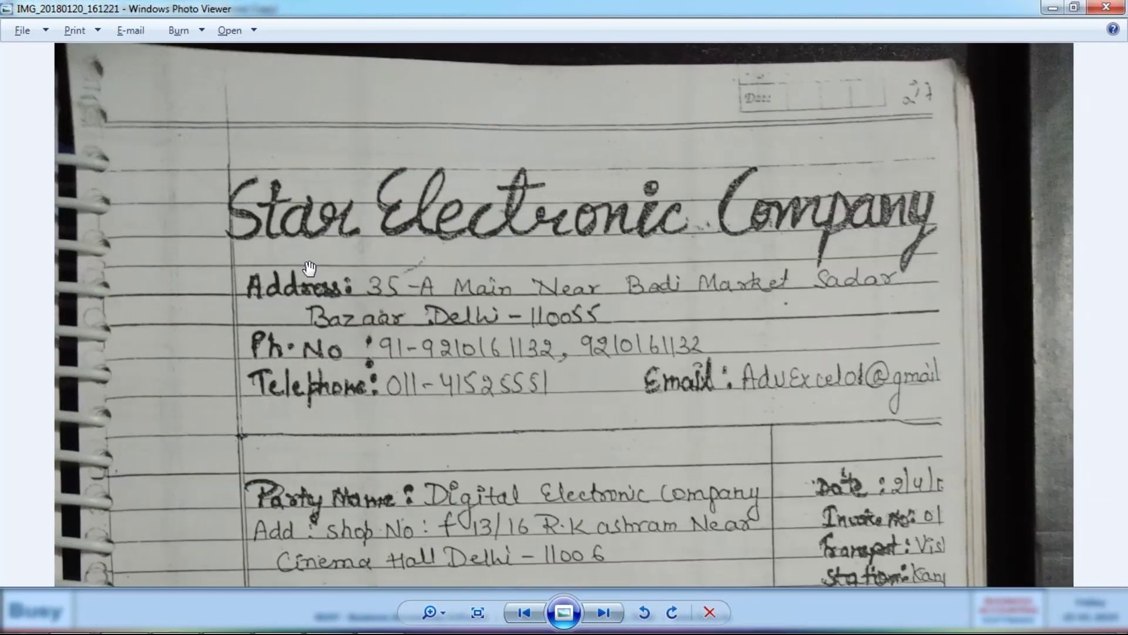
scroll(462, 276, "up", 1)
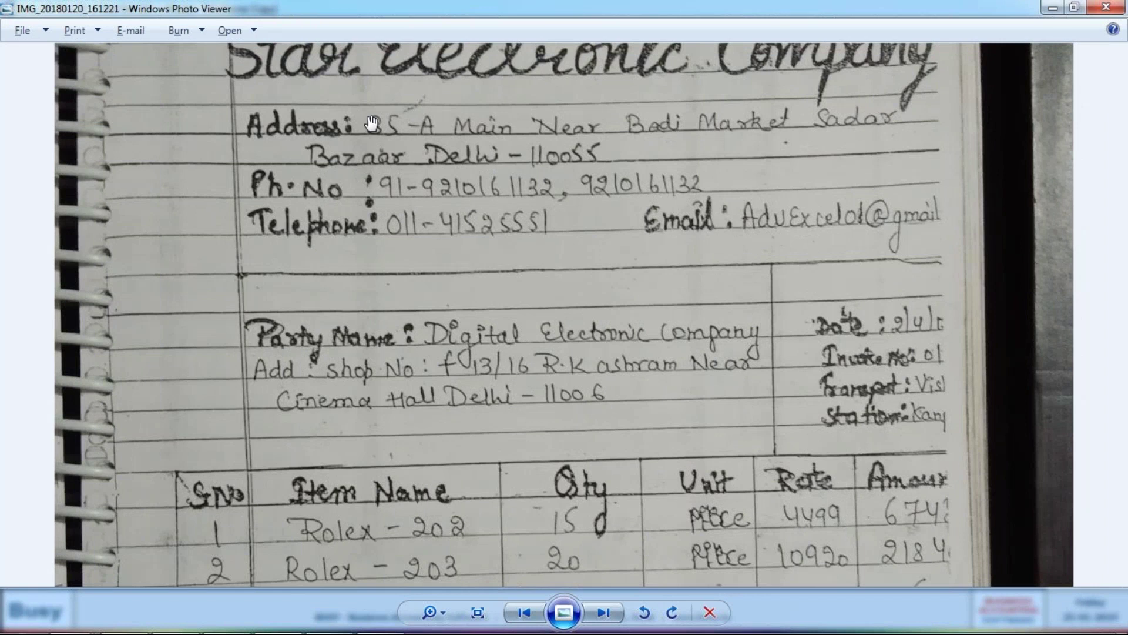
scroll(371, 123, "down", 1)
scroll(360, 185, "up", 1)
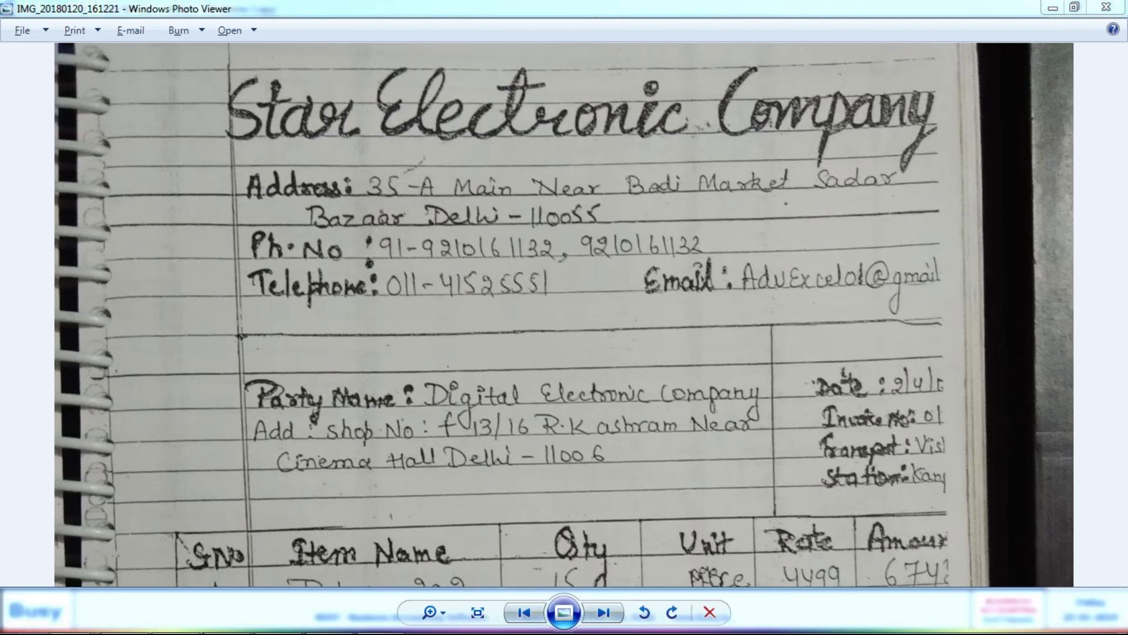
Step: Dismiss the company-created message and enter the superuser name and password
left_click(226, 620)
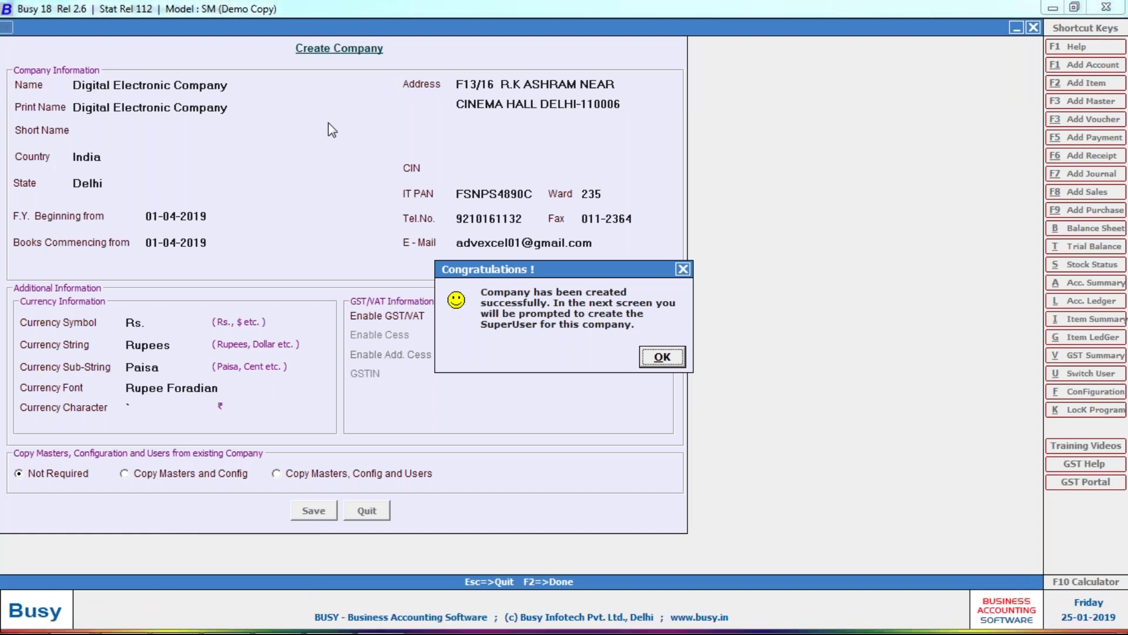
key("Return")
type("D")
key("Return")
type("d")
key("Return")
type("d")
key("Return")
key("Return")
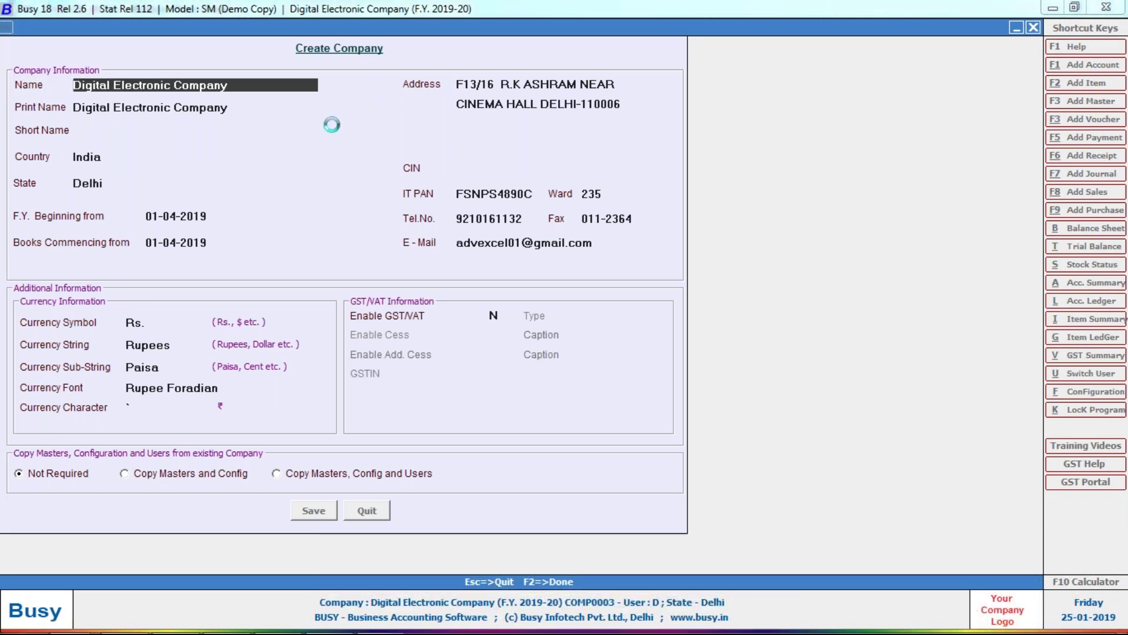
Step: Open a new purchase voucher via Transactions > Purchase > Add
key("Escape")
key("Right")
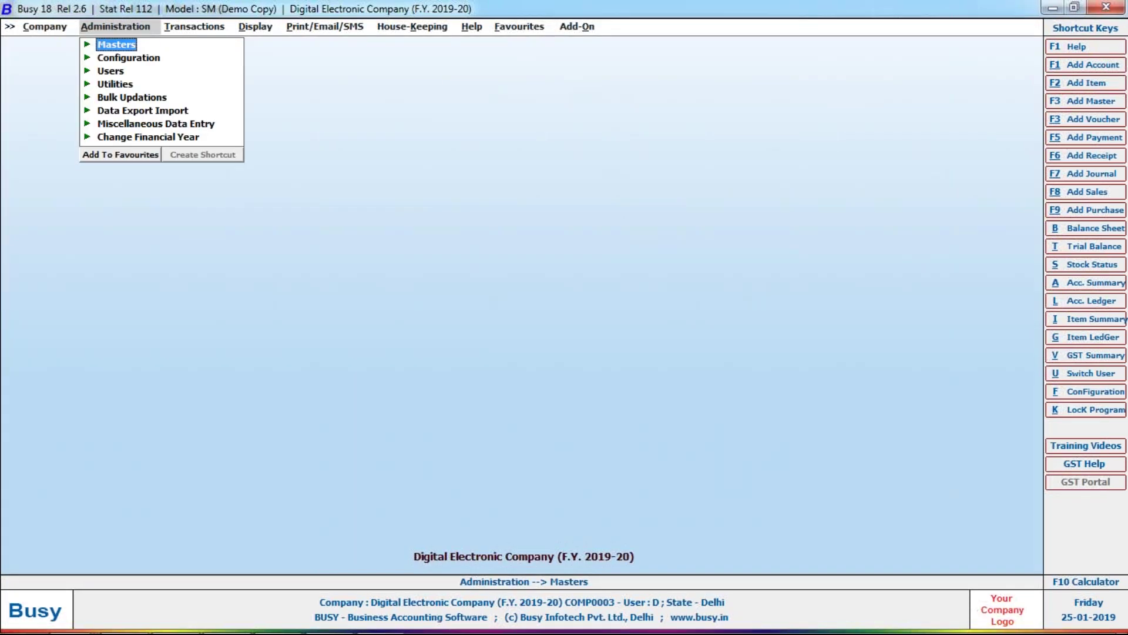
key("Right")
key("Down")
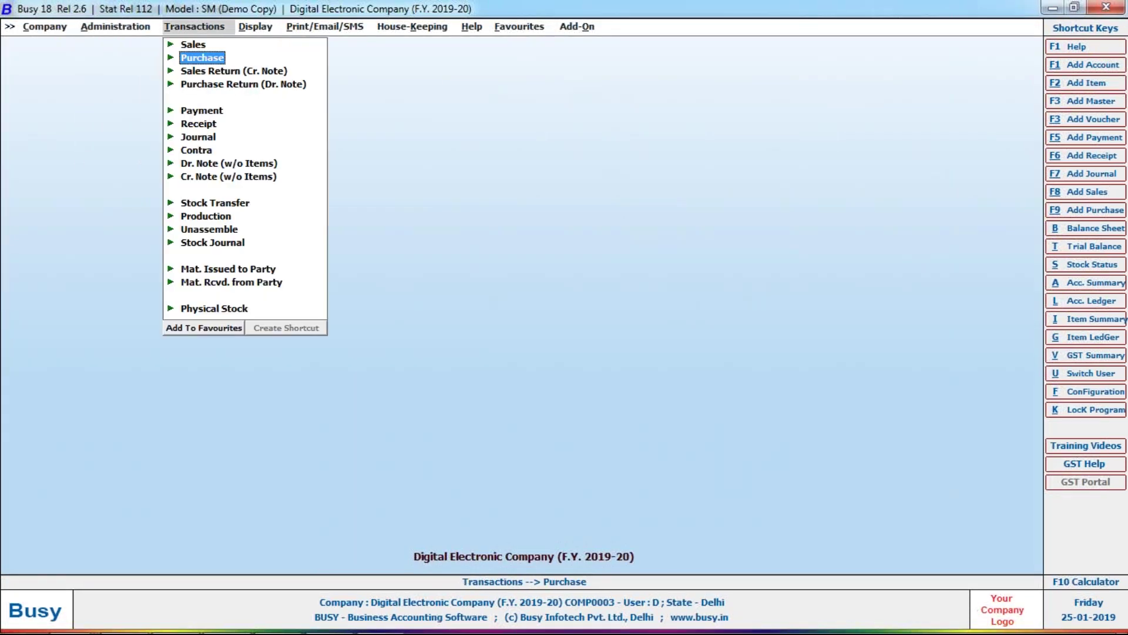
key("Return")
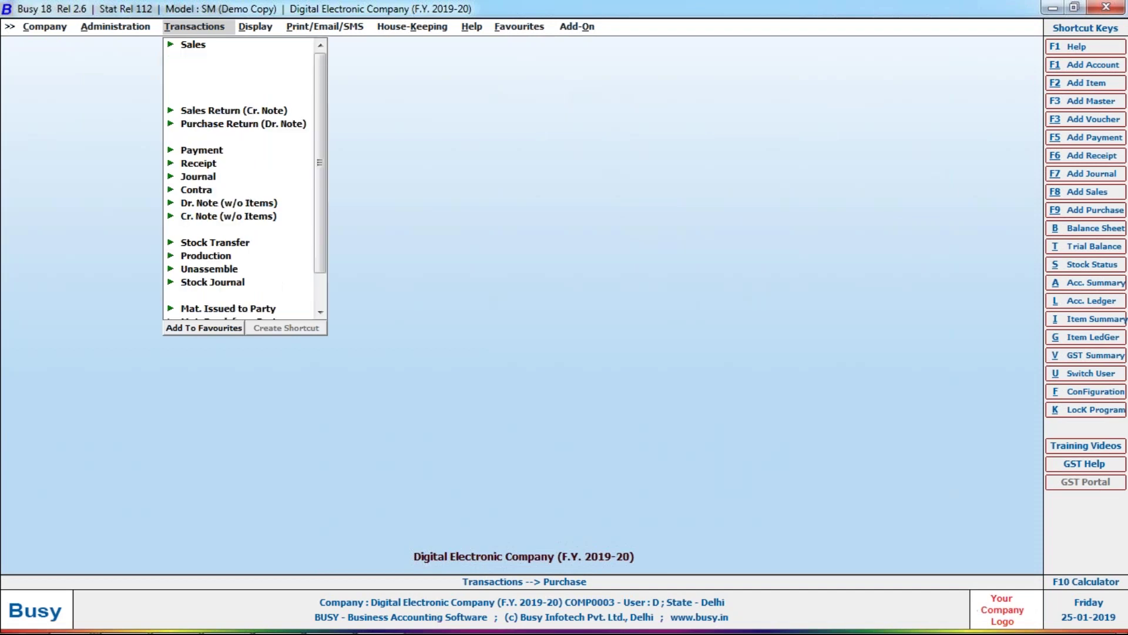
key("Down")
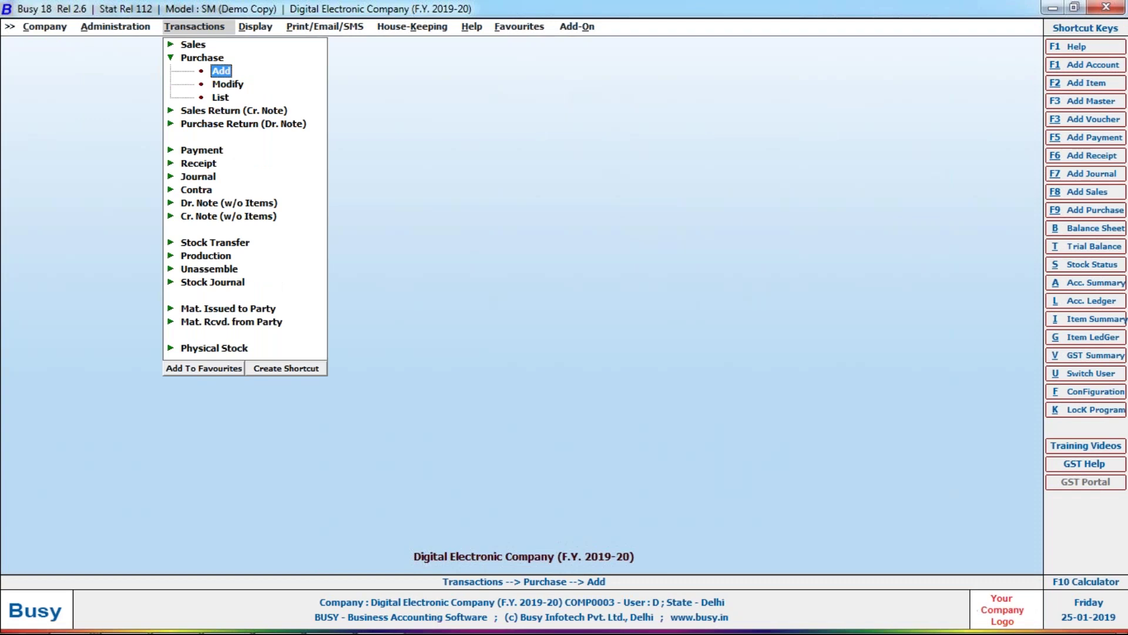
key("Return")
key("alt+Tab")
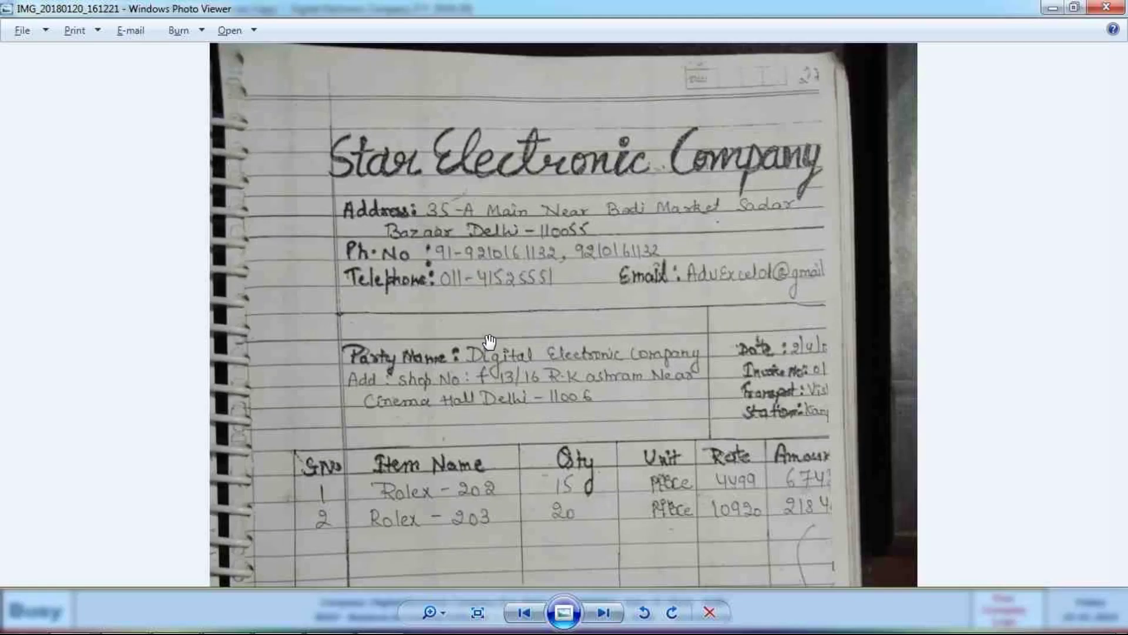
key("alt+Tab")
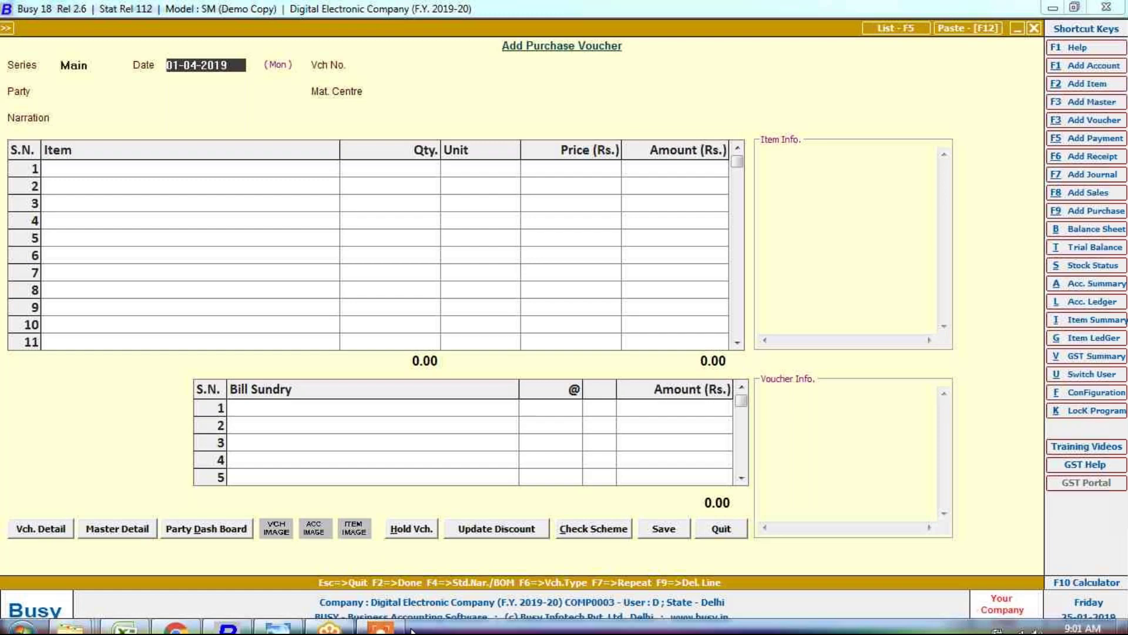
Step: Check the bill, then start a new party account named STAR ELECTRONIC COM
left_click(283, 624)
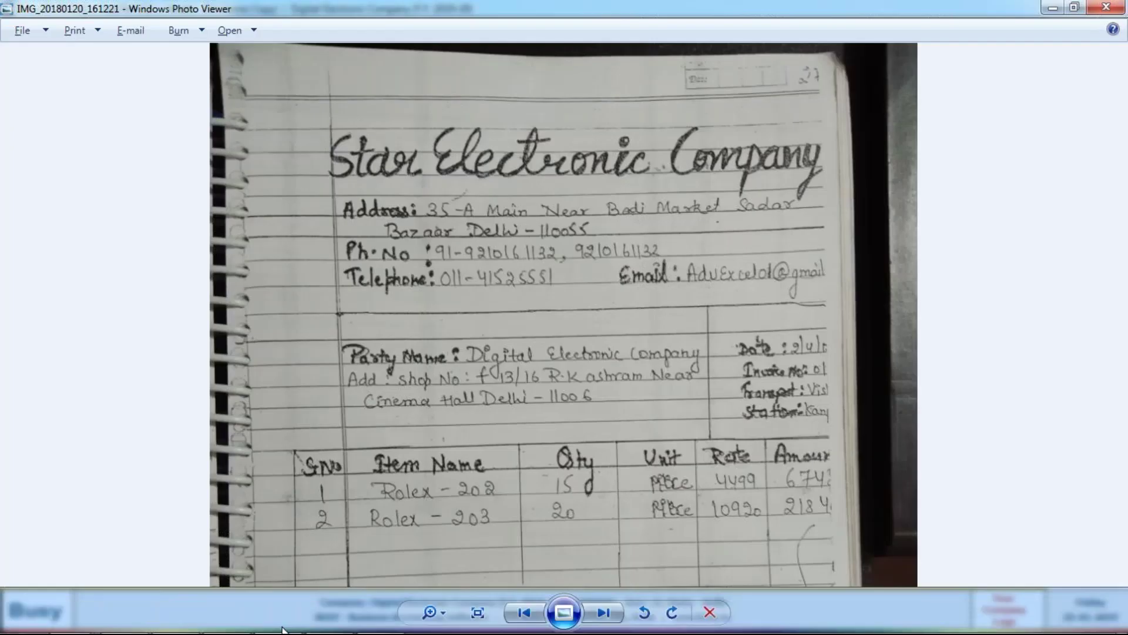
left_click(233, 618)
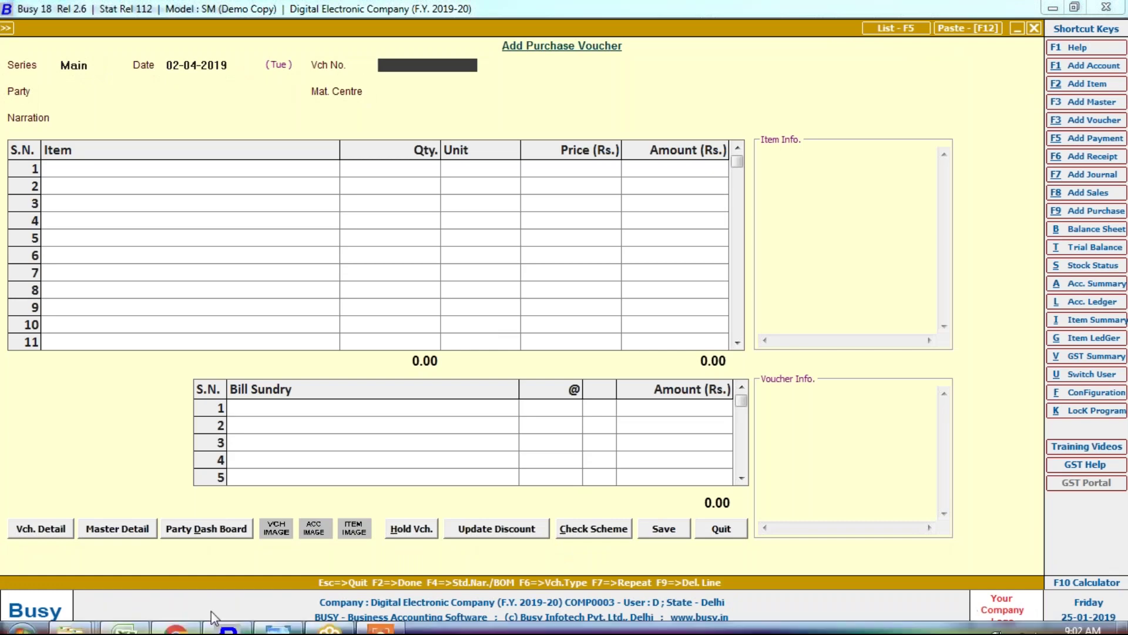
key("alt+Tab")
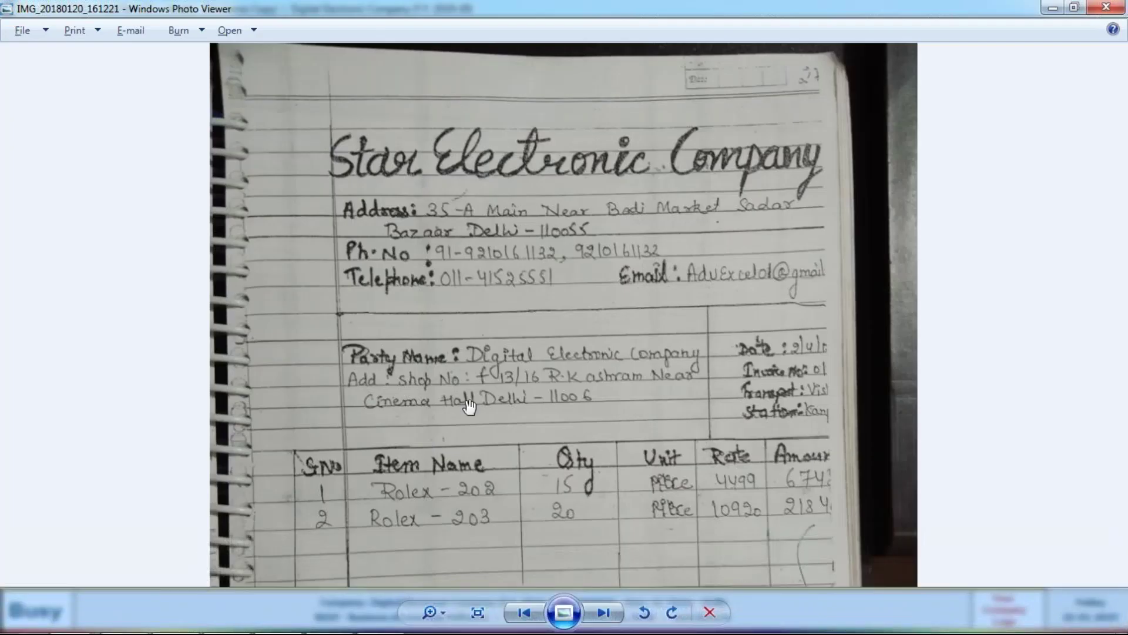
key("alt+Tab")
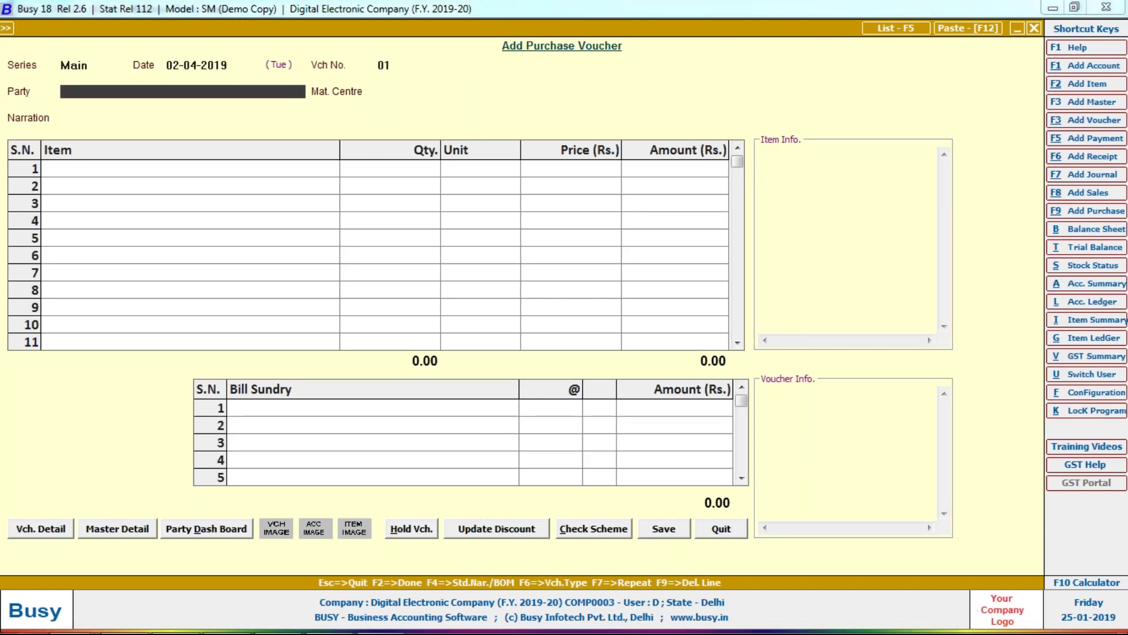
key("alt+F1")
type("STAR ELECTRONIC COM")
Step: Keep the name as the print name and place the account under Sundry Creditors
key("Return")
key("Return")
key("Return")
type("sun")
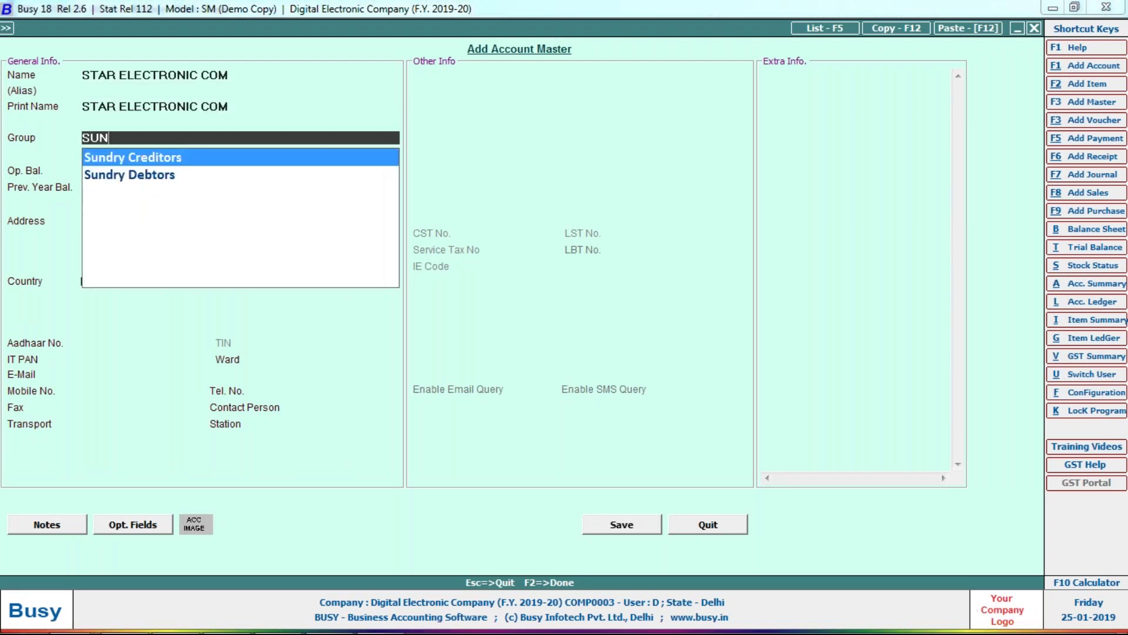
key("Return")
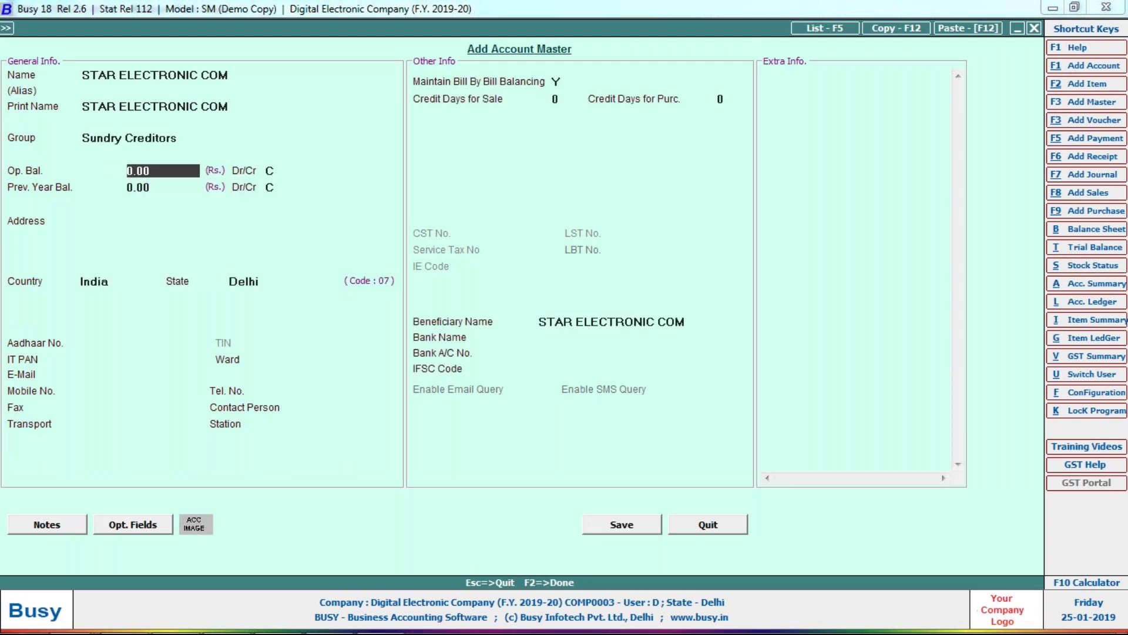
key("Return")
key("Return")
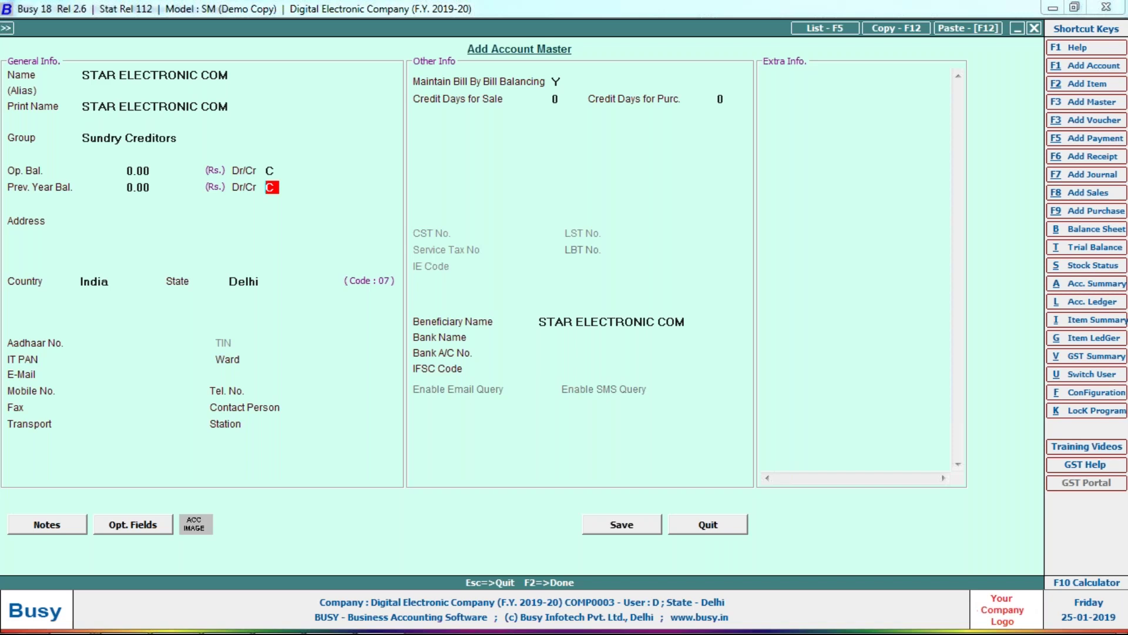
key("Return")
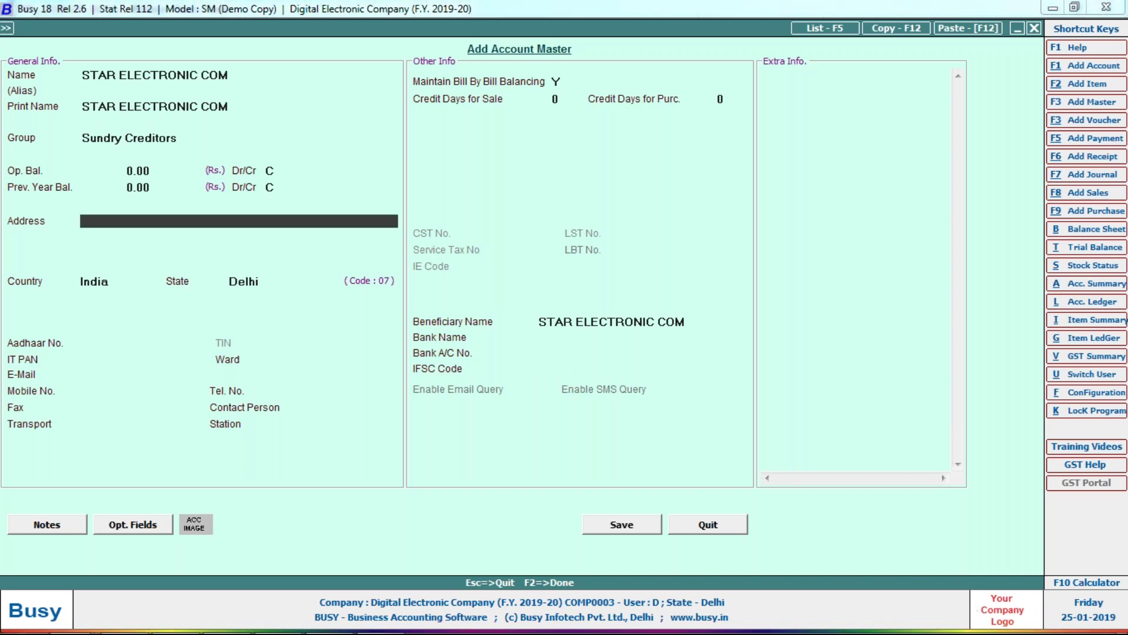
Step: Enter the supplier's three-line Delhi address as shown on the bill
key("alt+Tab")
key("alt+Tab")
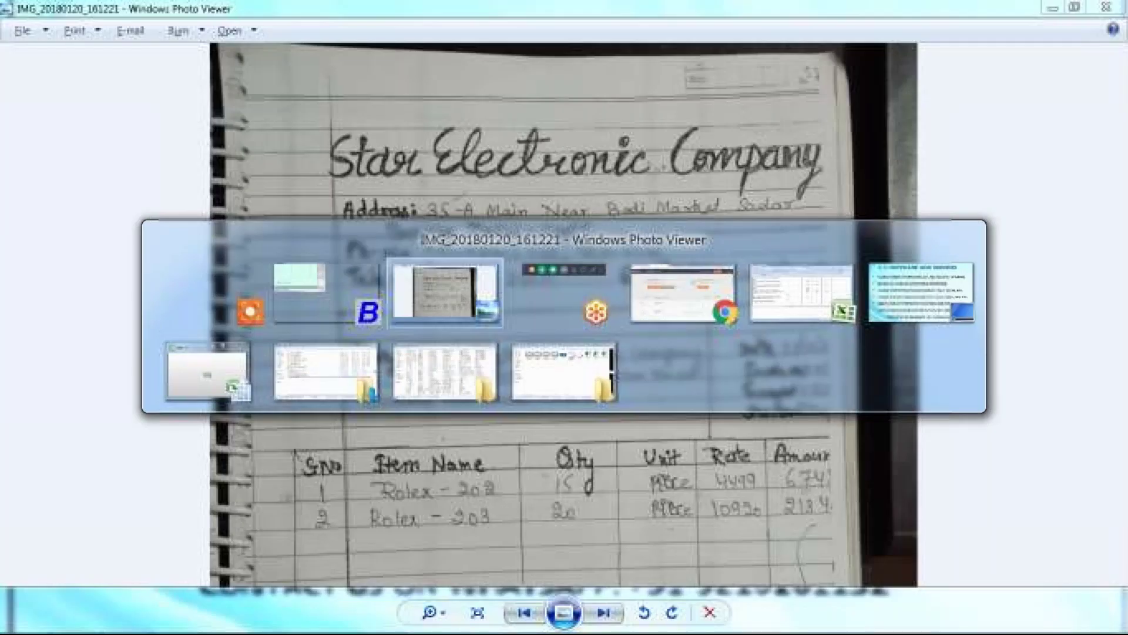
key("alt+Tab")
type("35-A MAIN ROAD NEAR")
key("Return")
type("B")
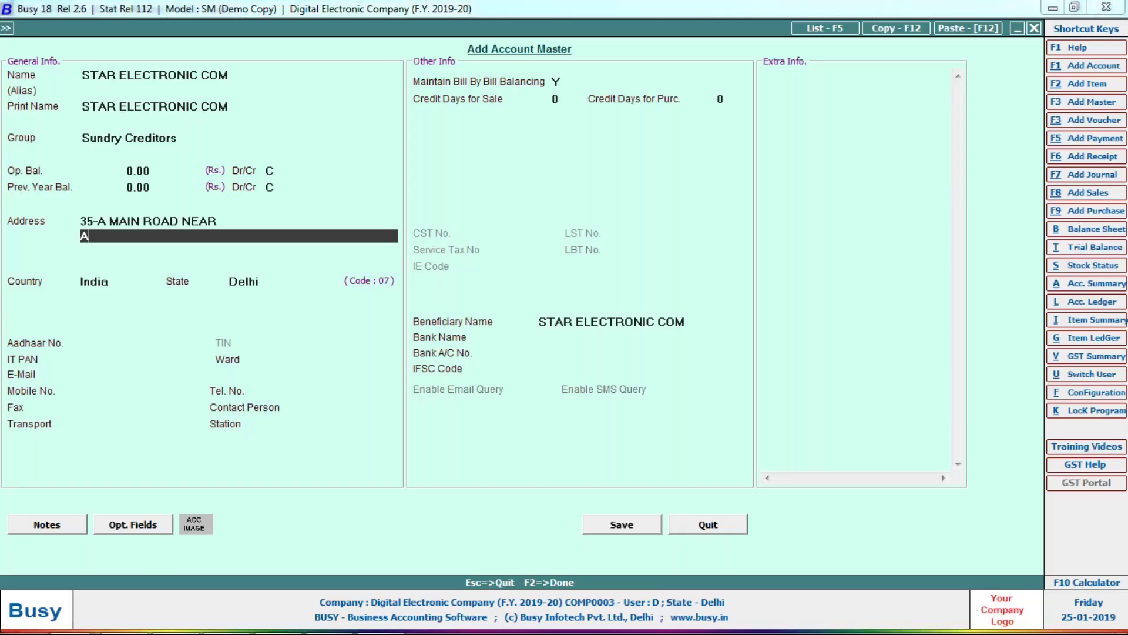
type("Y AGGARWAL SWEET AZAD")
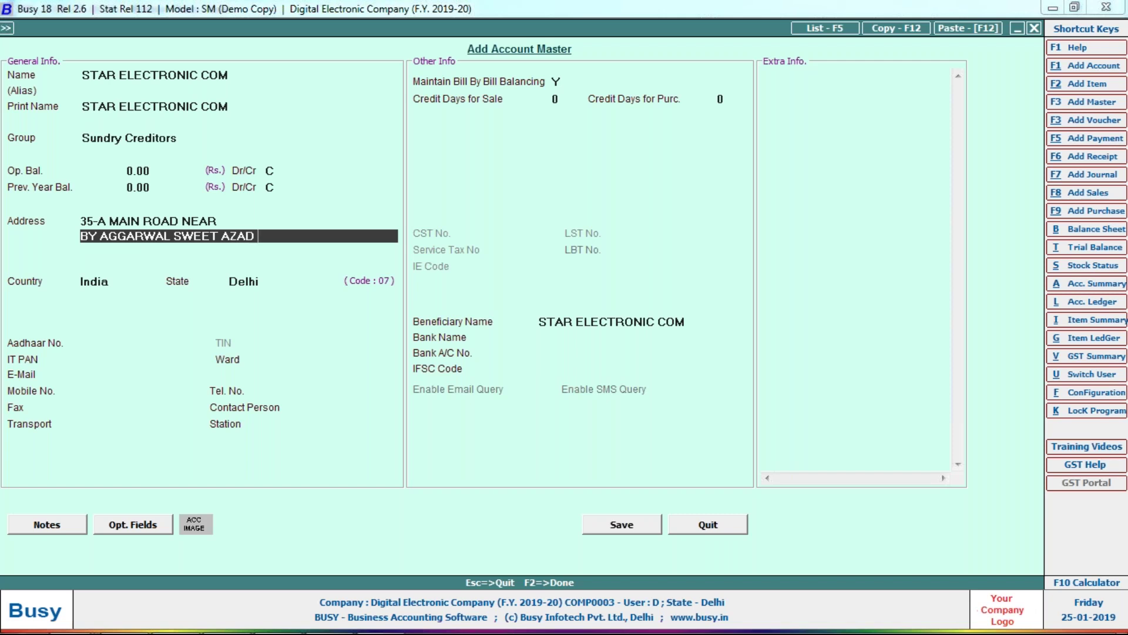
key("Return")
type("NAGAR DELHI-110031")
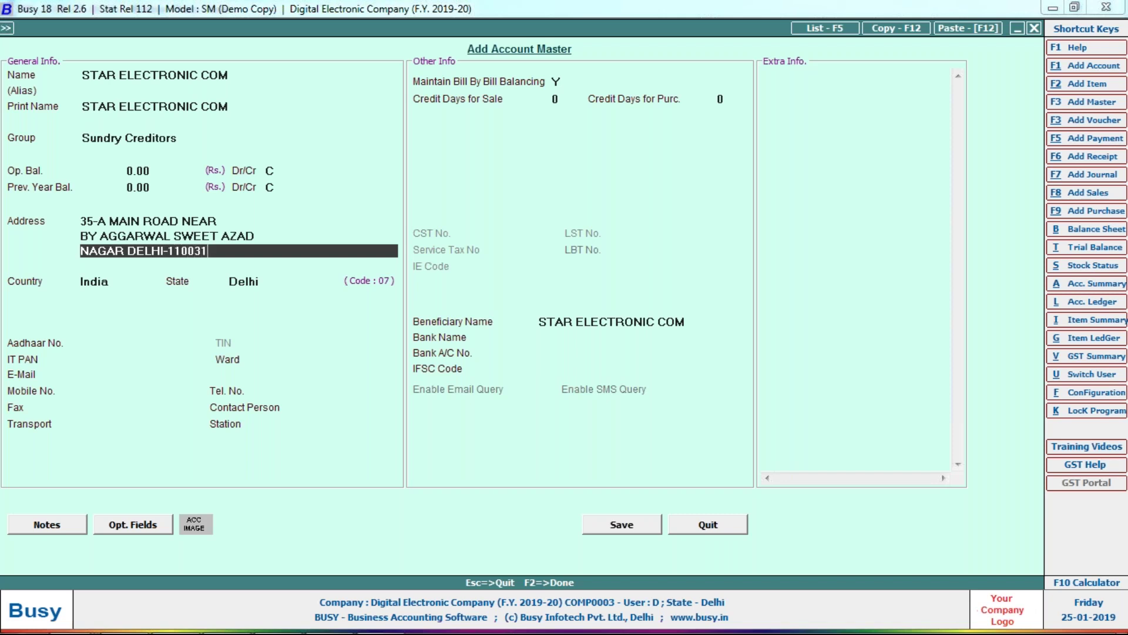
Step: Set Bill By Bill Balancing to N and save the supplier account
key("Return")
key("Return")
key("Return")
key("Return")
key("Return")
key("Return")
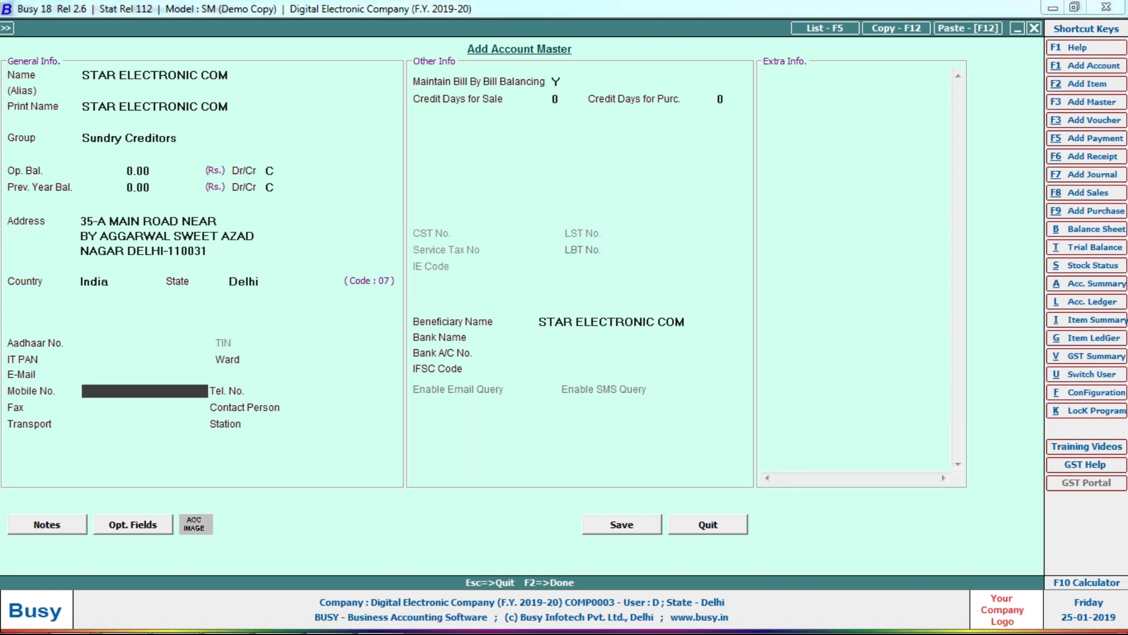
key("Up")
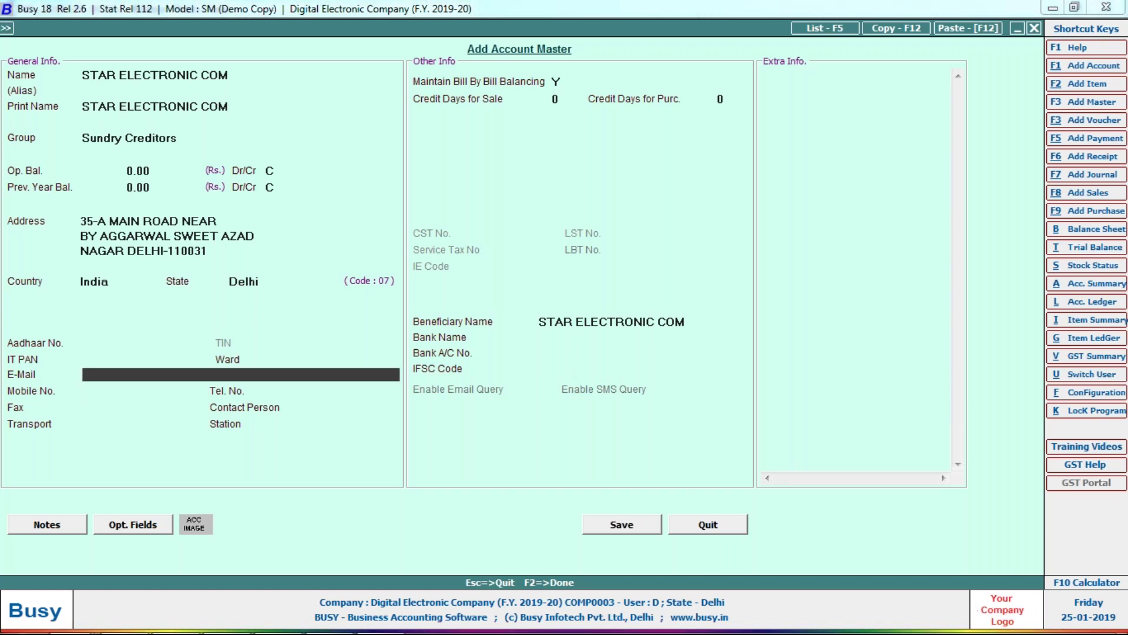
key("Return")
key("Return")
key("Return")
key("Return")
key("Return")
key("Return")
key("Return")
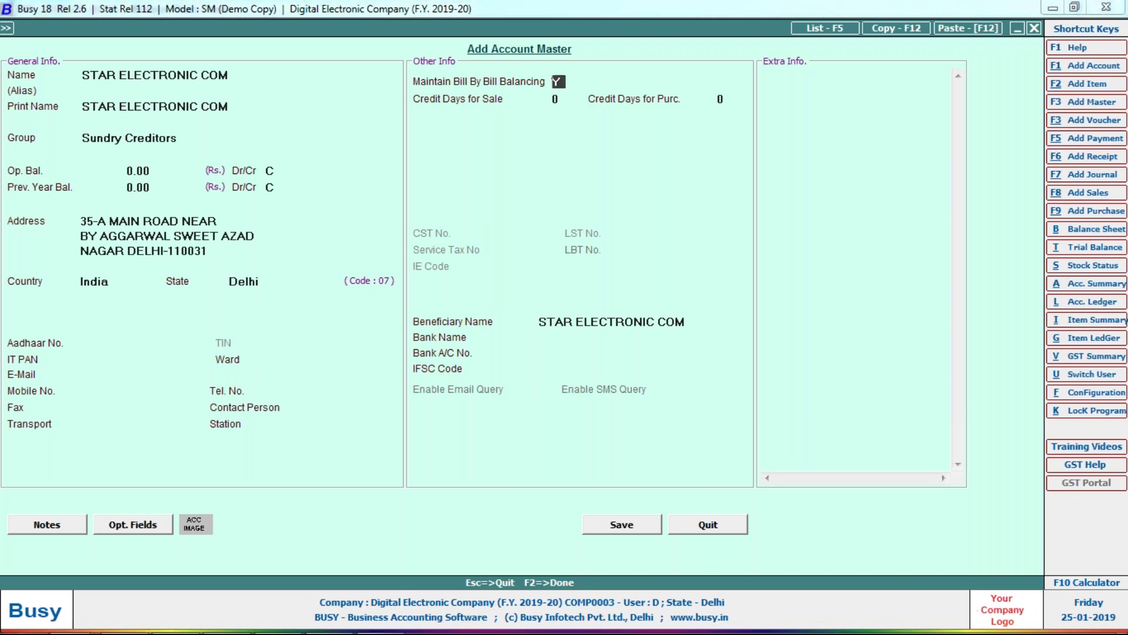
key("n")
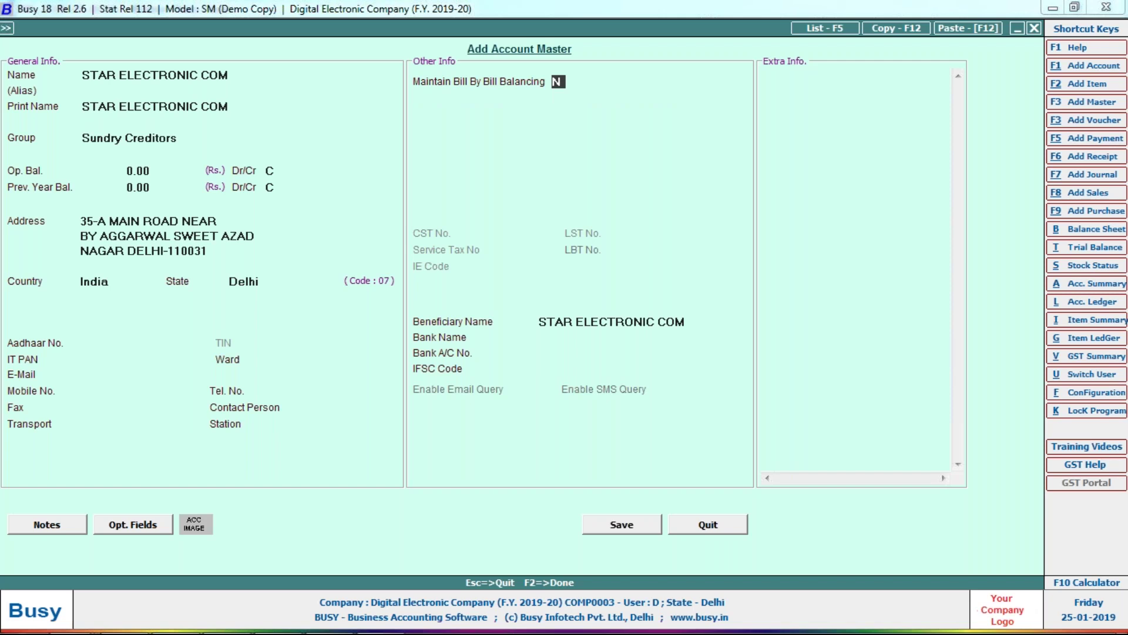
key("Return")
key("Return")
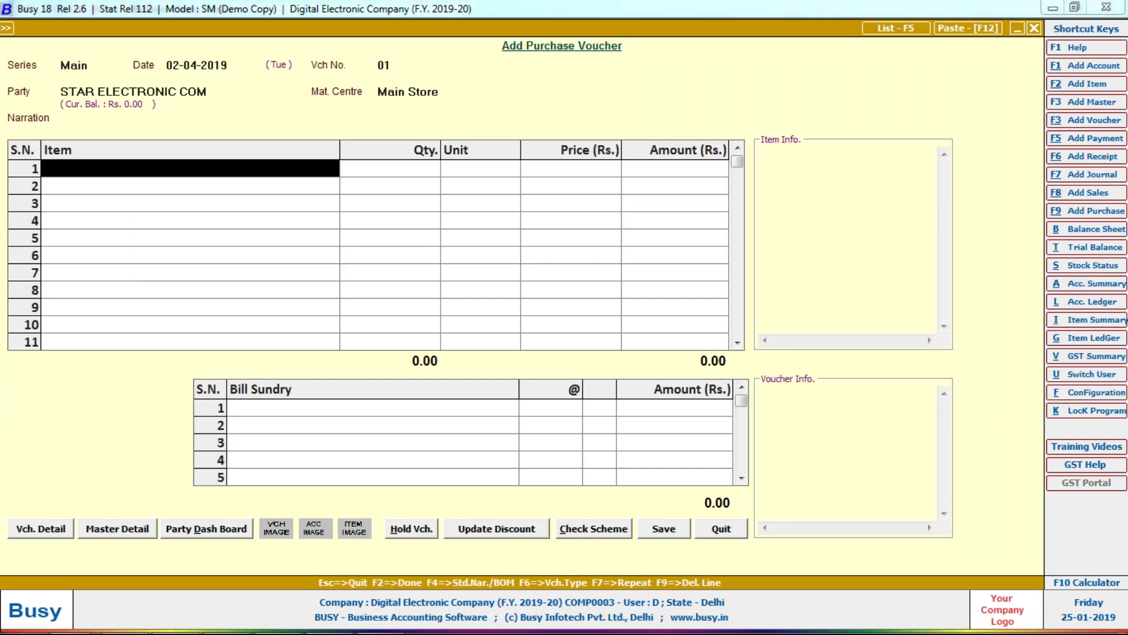
Step: Read the bill's item list and create a new item named ROLEX -202
key("alt+Tab")
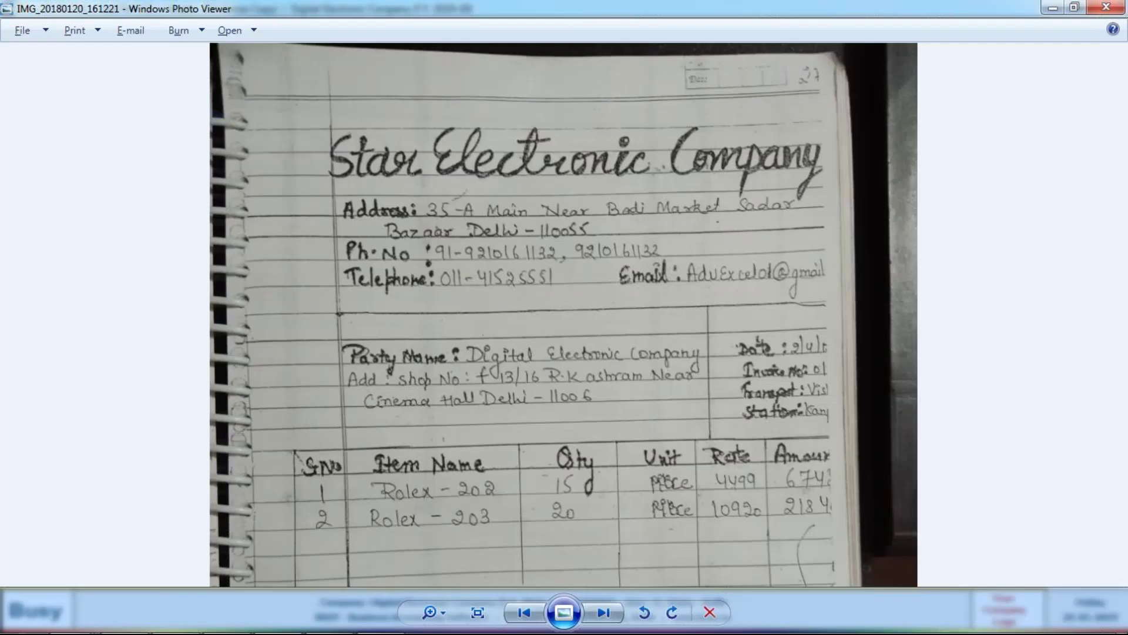
left_click_drag(477, 320, 477, 304)
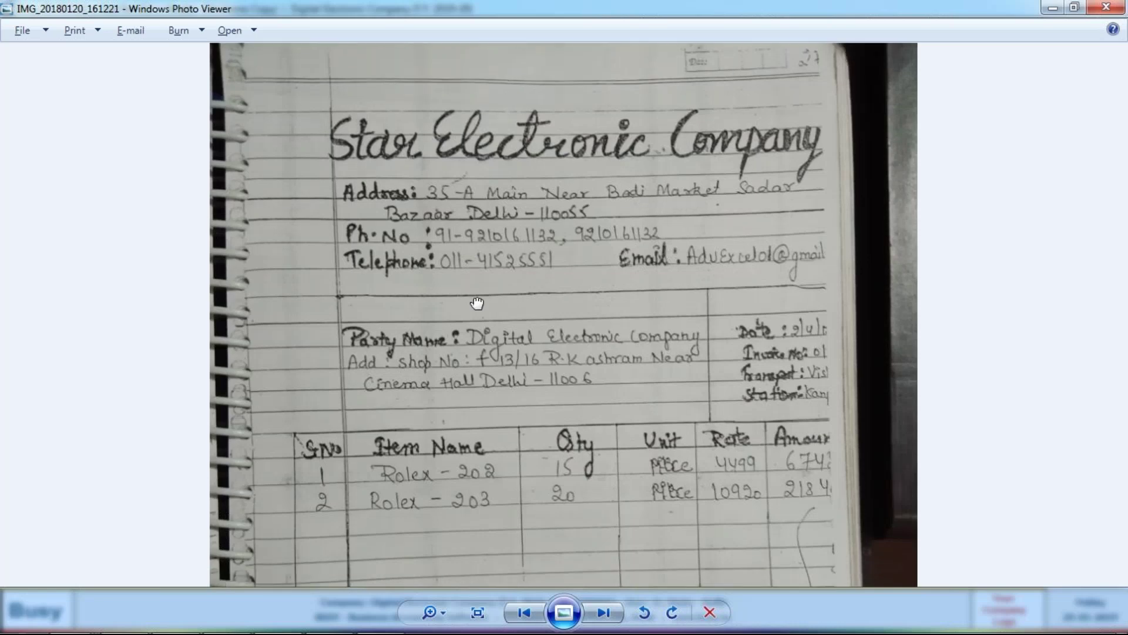
key("alt+Tab")
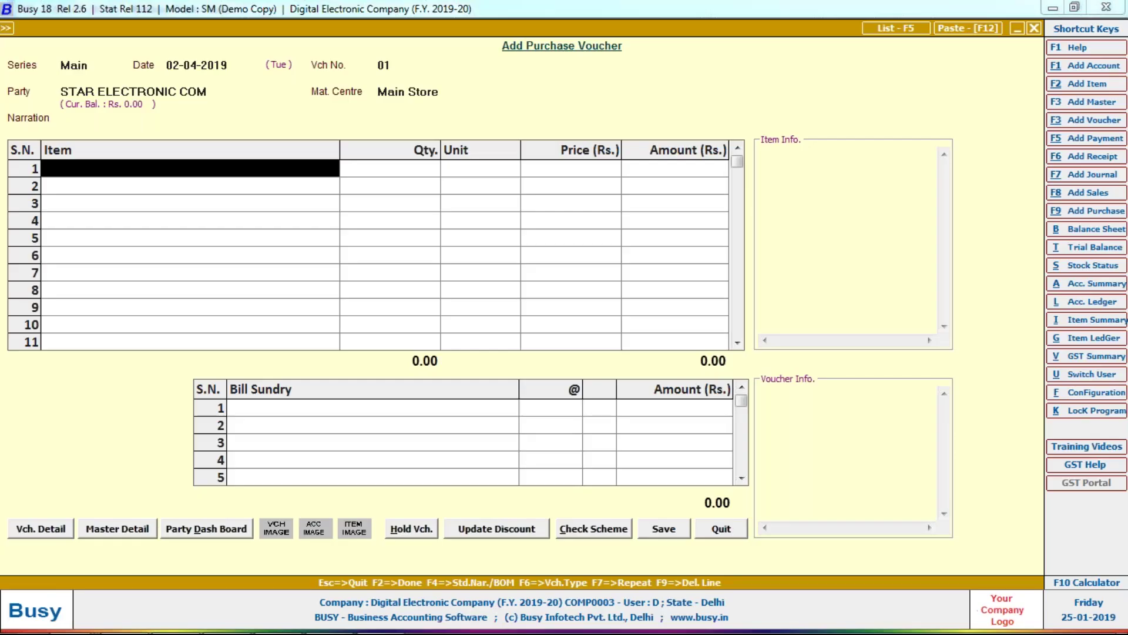
key("alt+F2")
type("ROLEX")
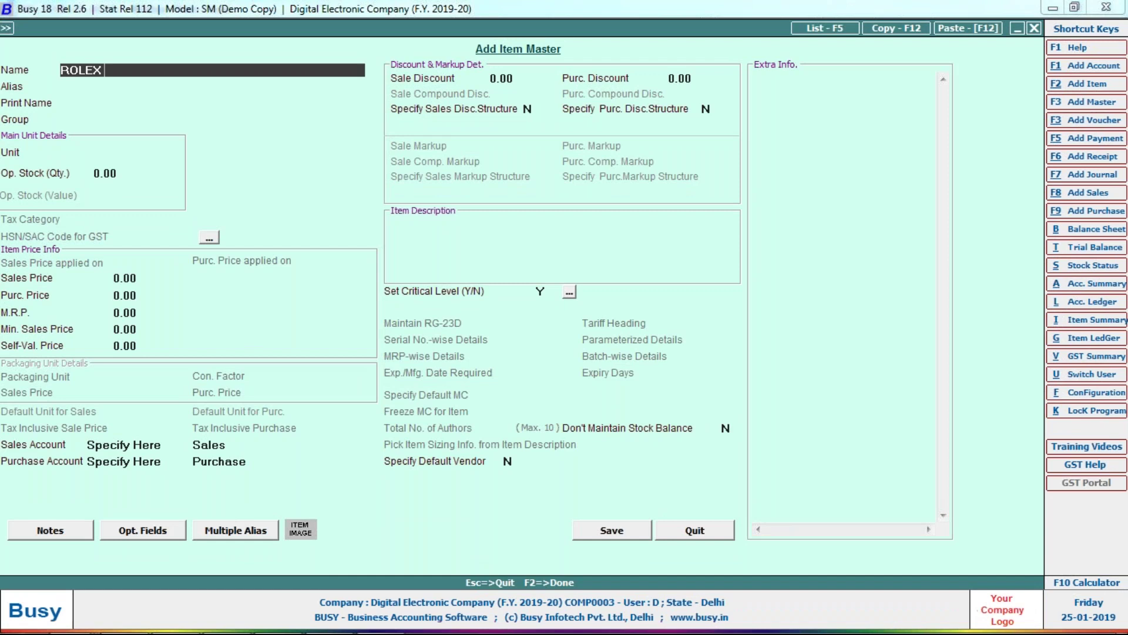
key("alt+Tab")
type("-202")
key("Return")
key("Return")
key("Return")
key("Return")
Step: Give ROLEX -202 group General, unit Pcs. and purchase price 4,499
key("Return")
key("Return")
key("Return")
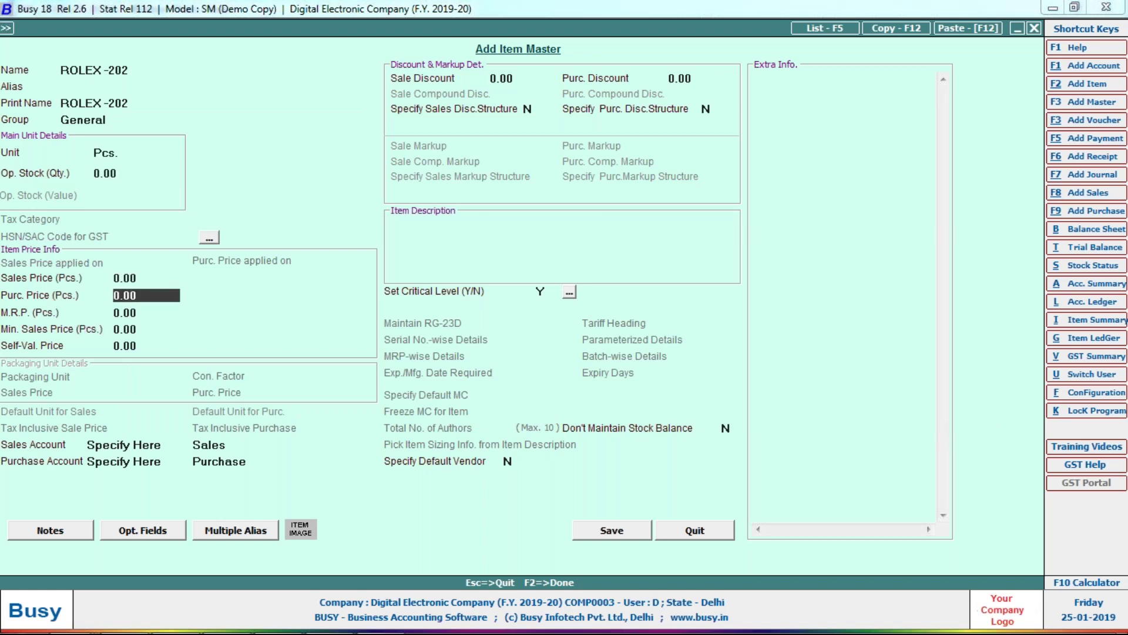
key("alt+Tab")
key("alt+Tab")
type("4499")
key("Return")
key("F2")
key("Return")
Step: Save ROLEX -202 and set its quantity to 15 on line 1
key("alt+Tab")
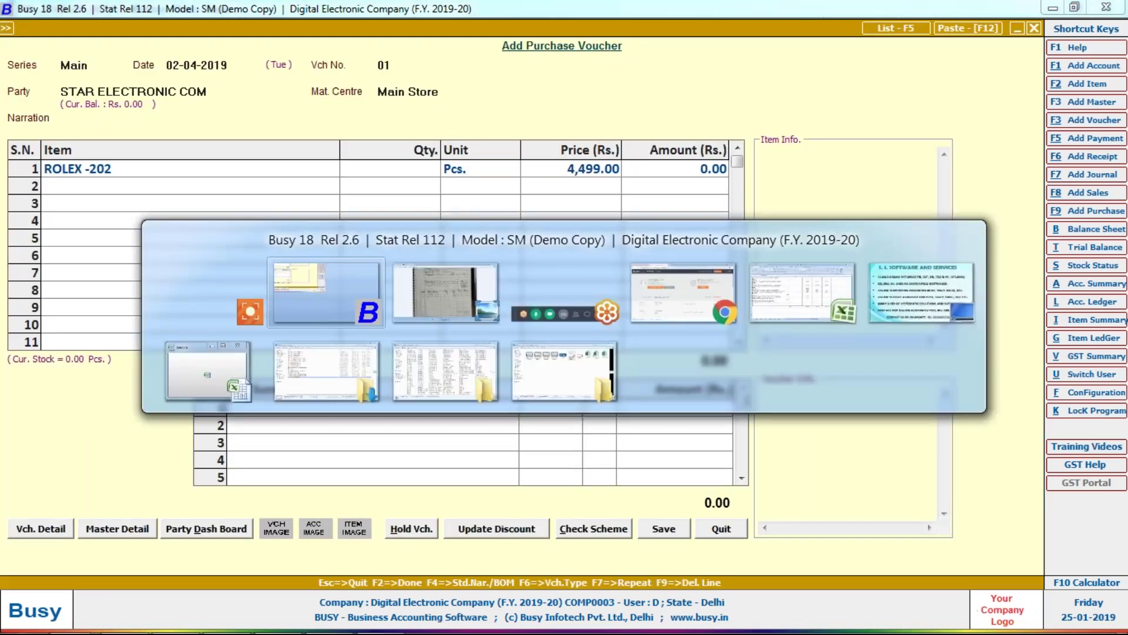
key("alt+Tab")
type("15")
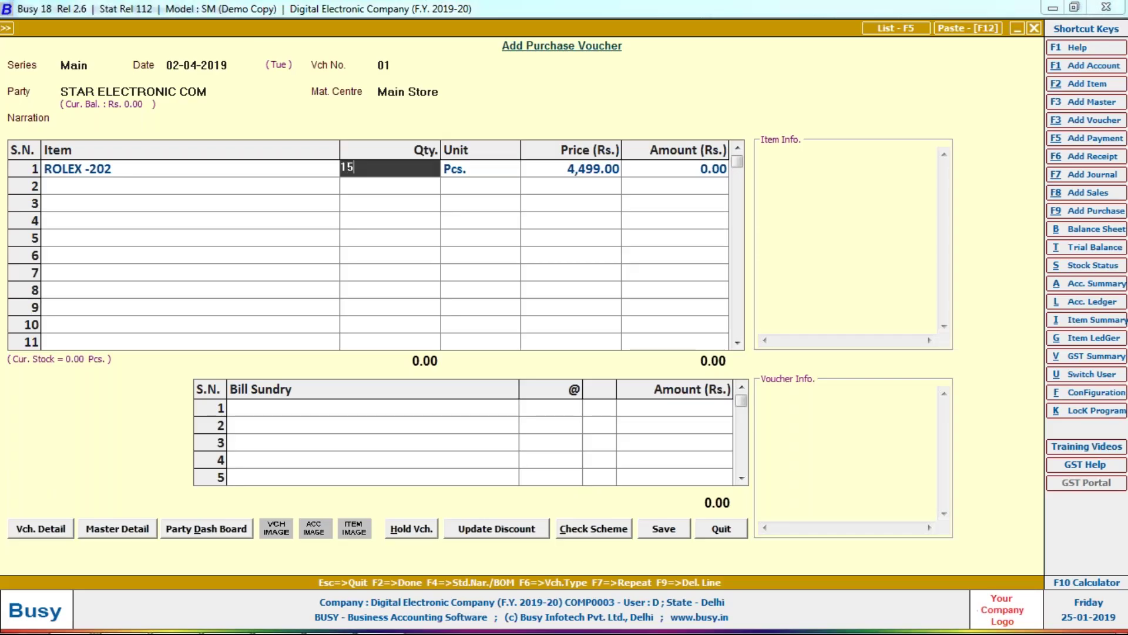
key("Return")
key("Return")
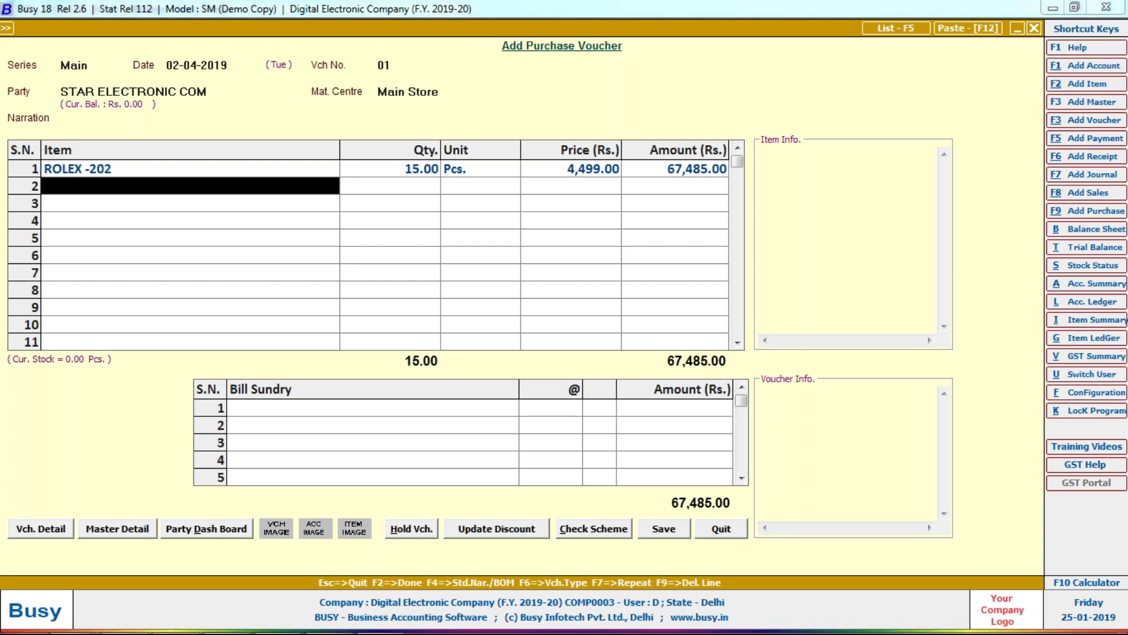
Step: Create item ROLEX -203 in General, unit Pcs., with purchase price 10,920
key("alt+F2")
type("ROLEX -0")
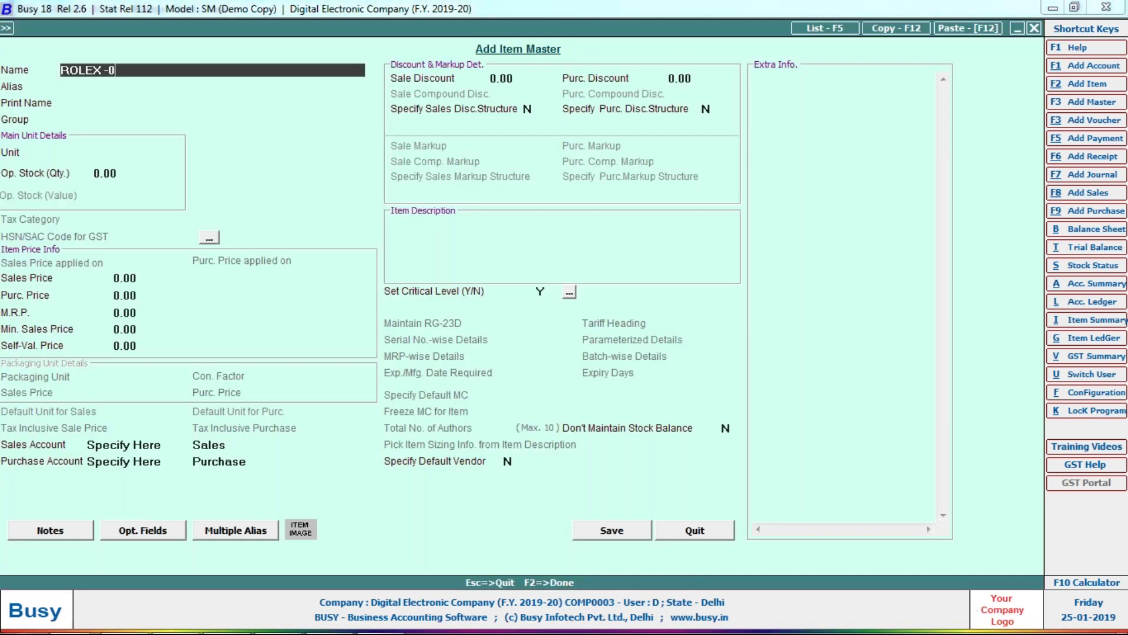
key("BackSpace")
type("203")
key("Return")
key("Return")
key("Return")
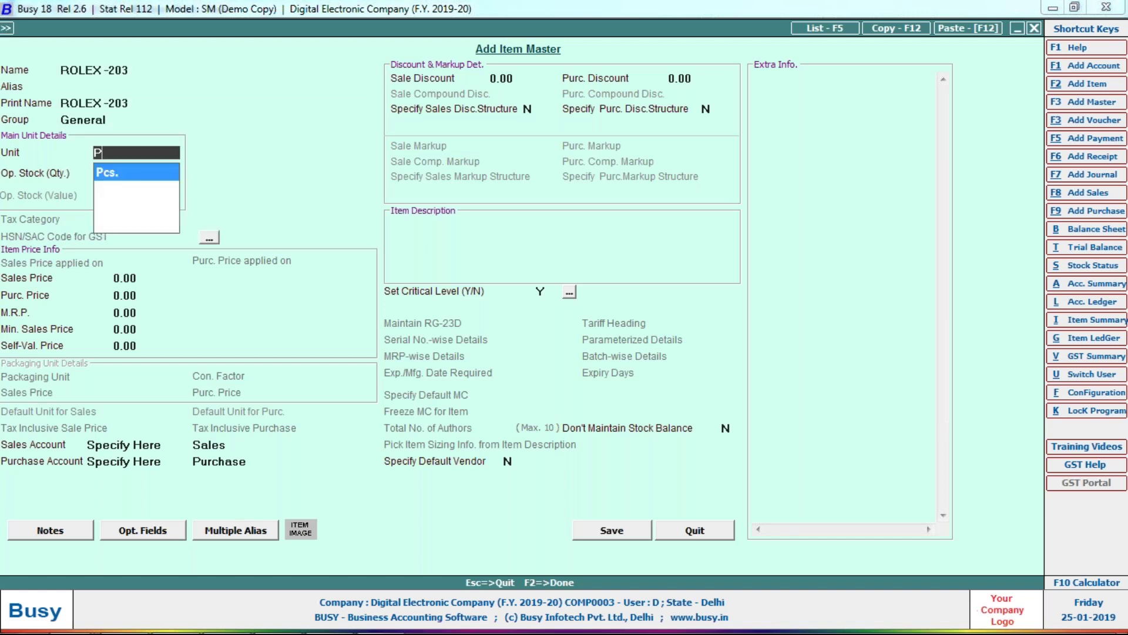
key("Return")
key("Return")
key("alt+Tab")
key("alt+Tab")
key("alt+Tab")
type("10,920")
key("Return")
key("F2")
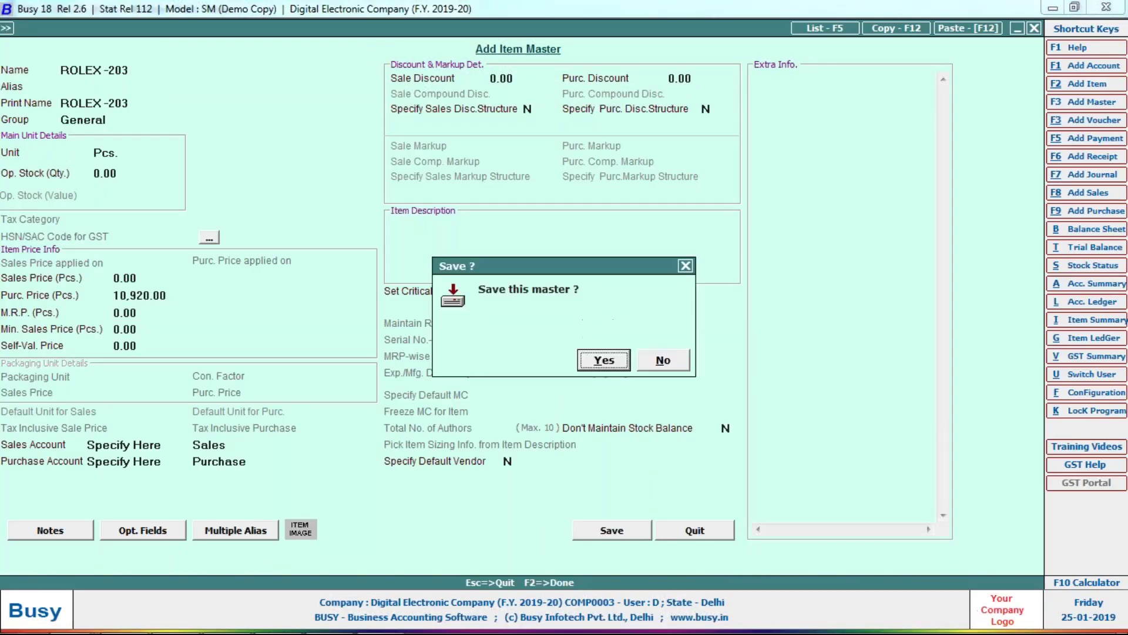
key("Return")
Step: Save ROLEX -203, set its quantity to 20, and check the 2,85,885.00 total against the bill
key("alt+Tab")
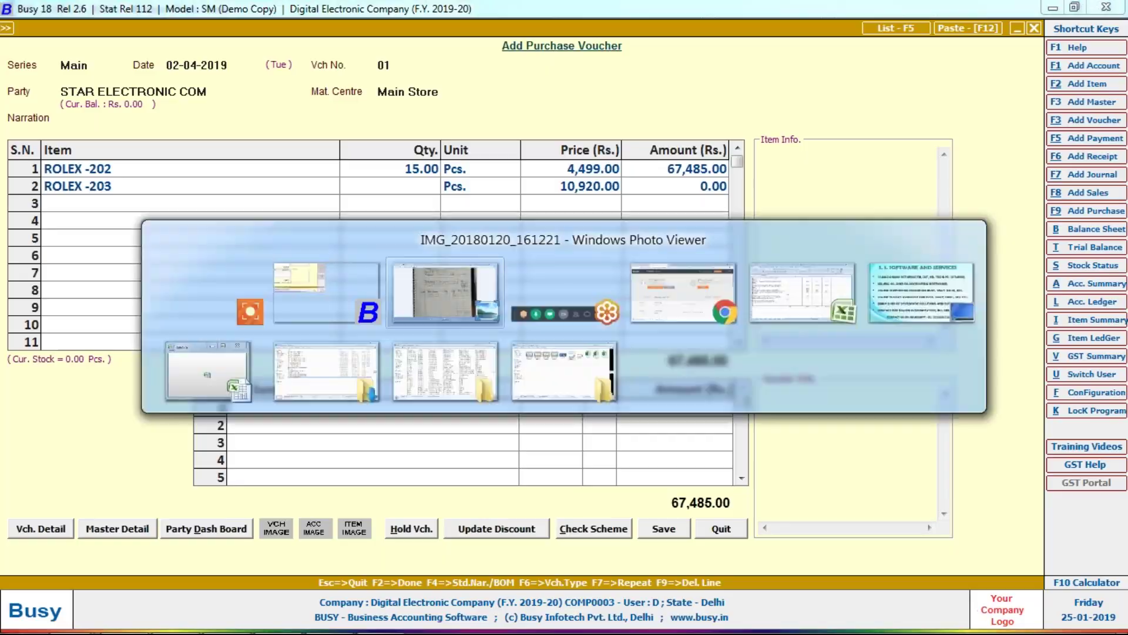
key("alt+Tab")
type("20")
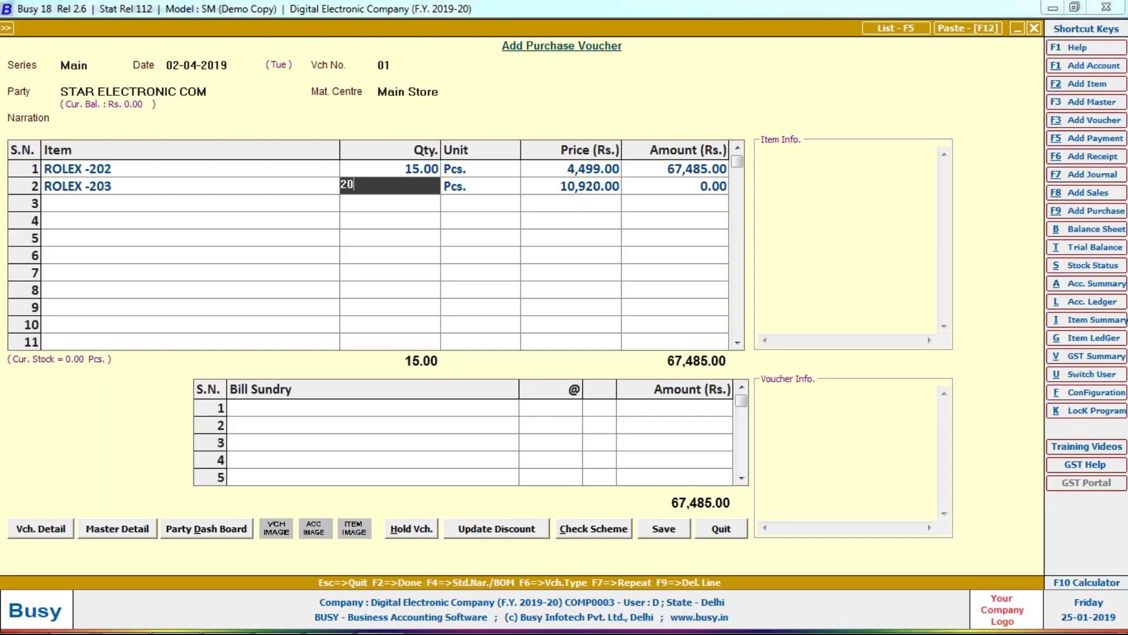
key("Return")
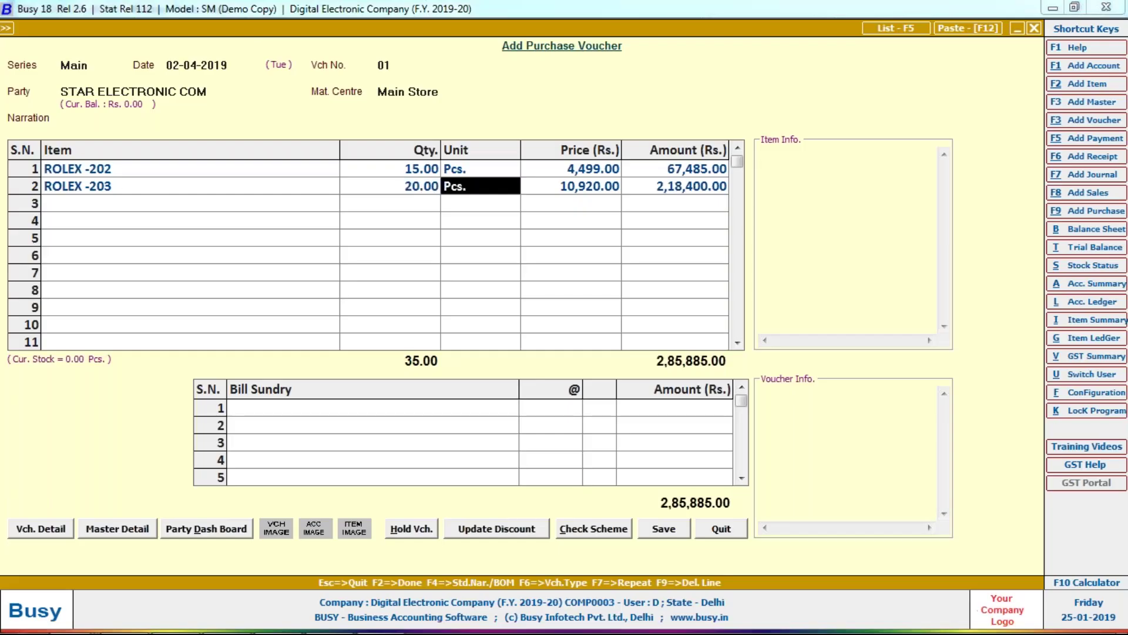
key("Return")
key("Return")
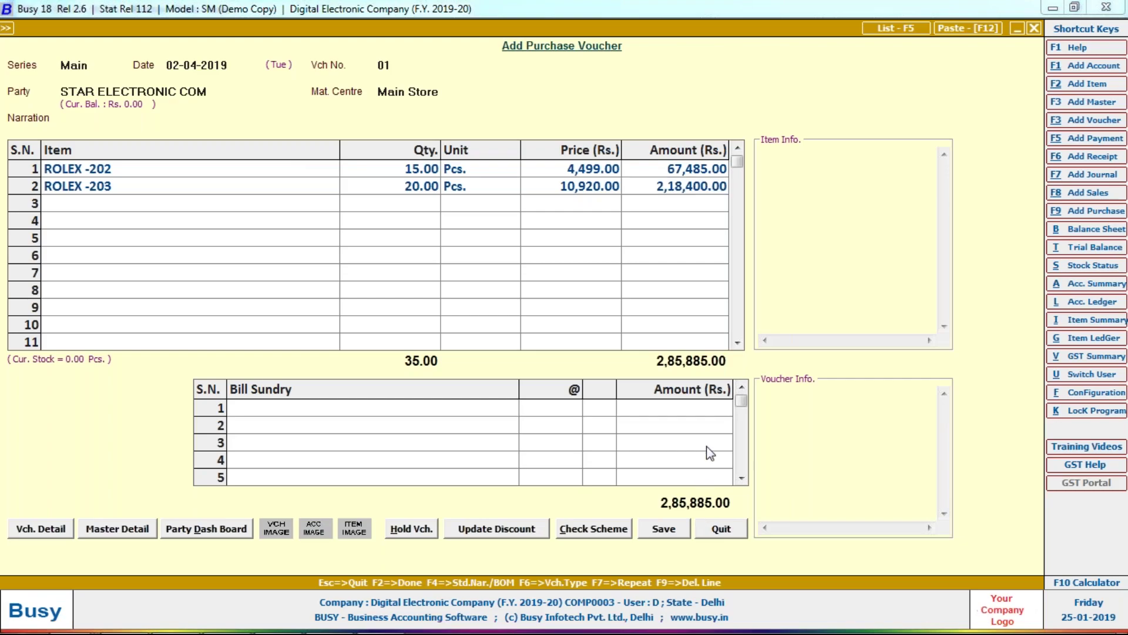
key("alt+Tab")
left_click_drag(699, 353, 819, 348)
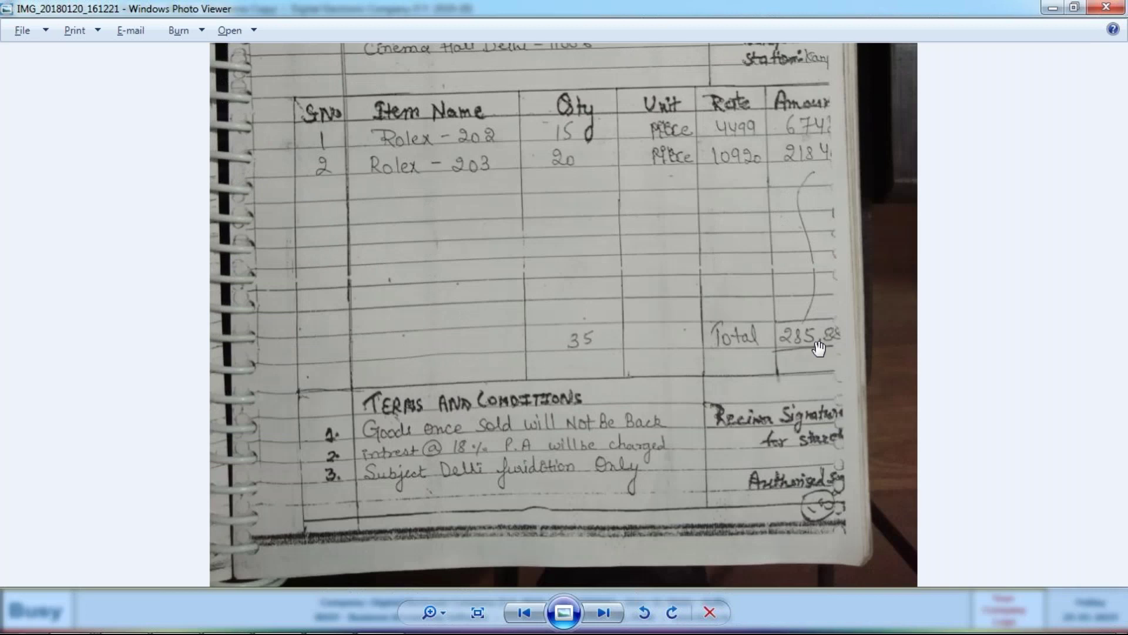
key("alt+Tab")
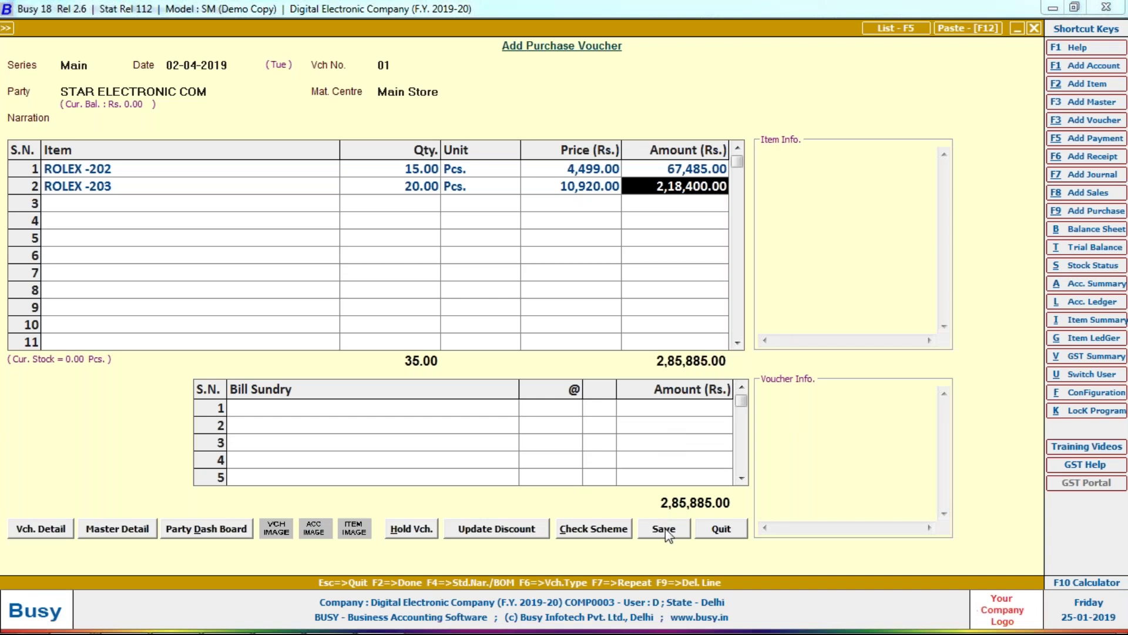
Step: Save the voucher past transport details and the missing-PAN warning, then view the Bharat Electronic bill
left_click(664, 529)
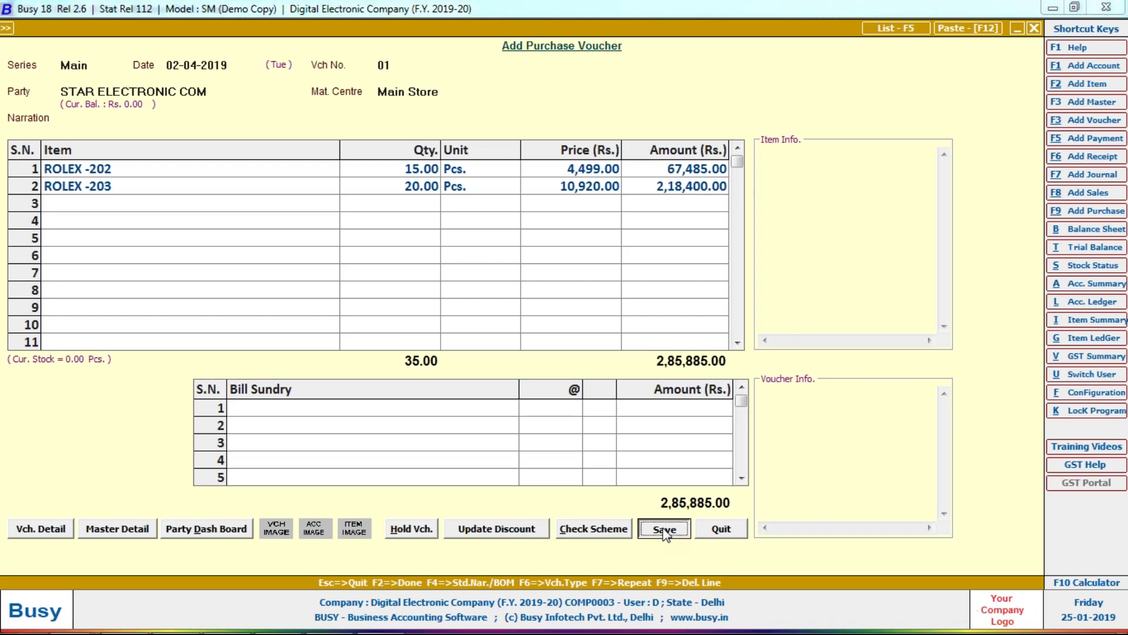
key("Return")
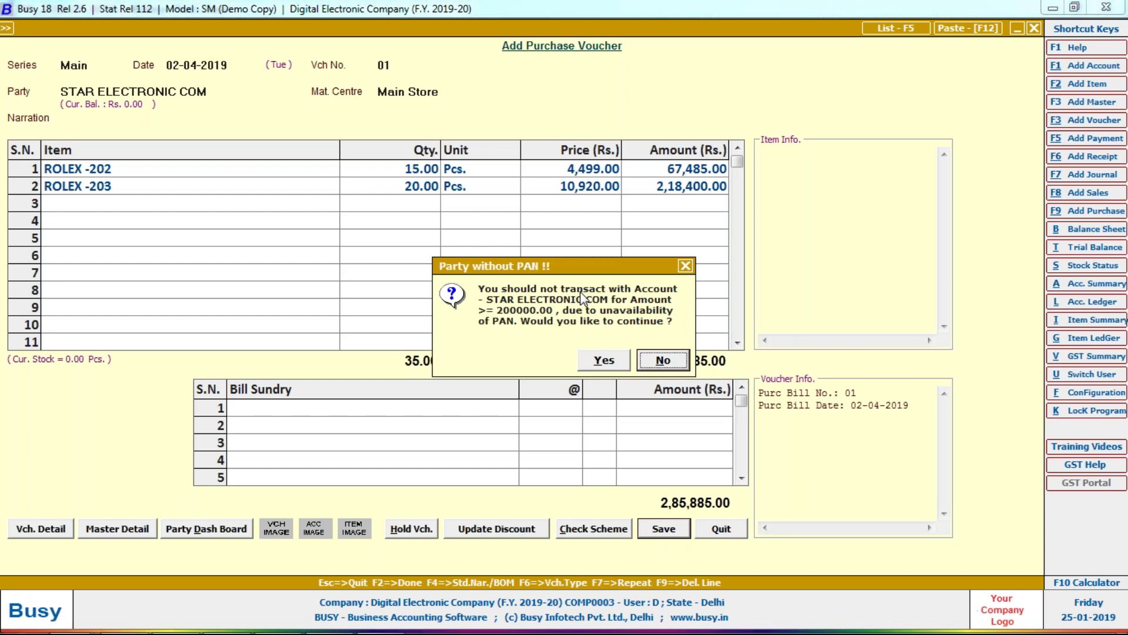
left_click(602, 361)
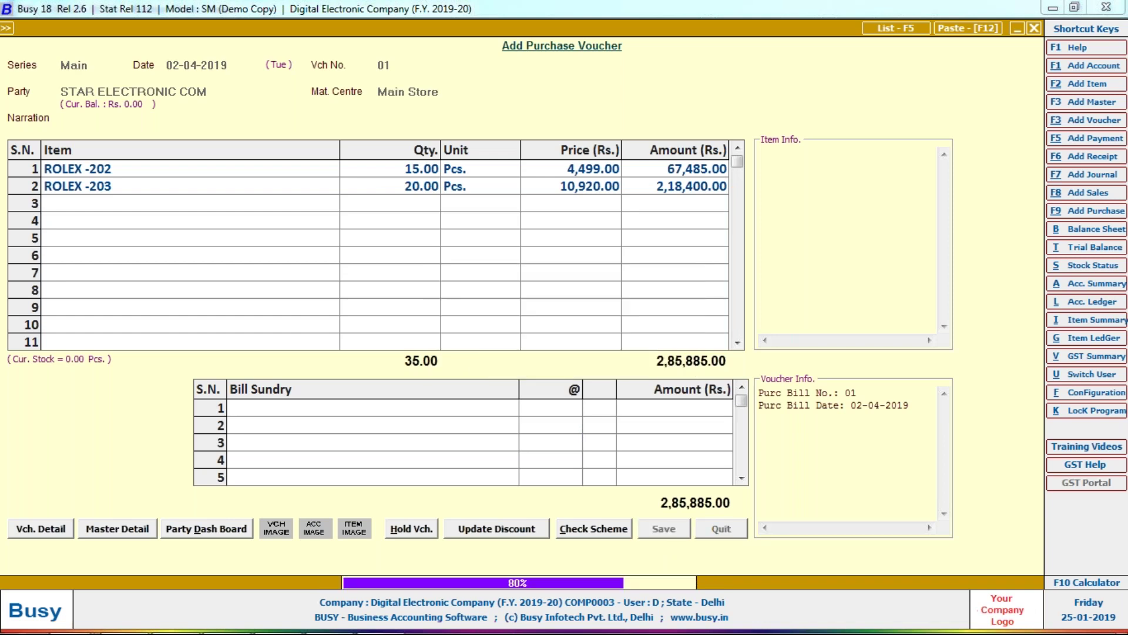
key("alt+Tab")
key("alt+Tab")
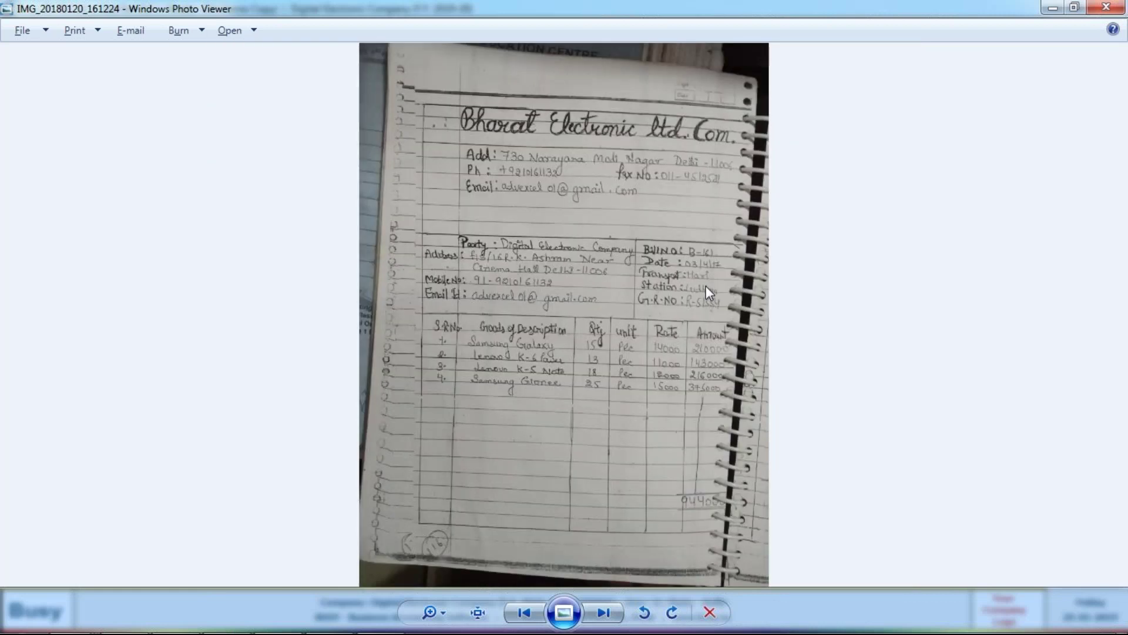
Step: Check the bill photo, set voucher number B-161 and begin a new party account BHARAT ELECTRONIC COM
scroll(706, 286, "up", 1)
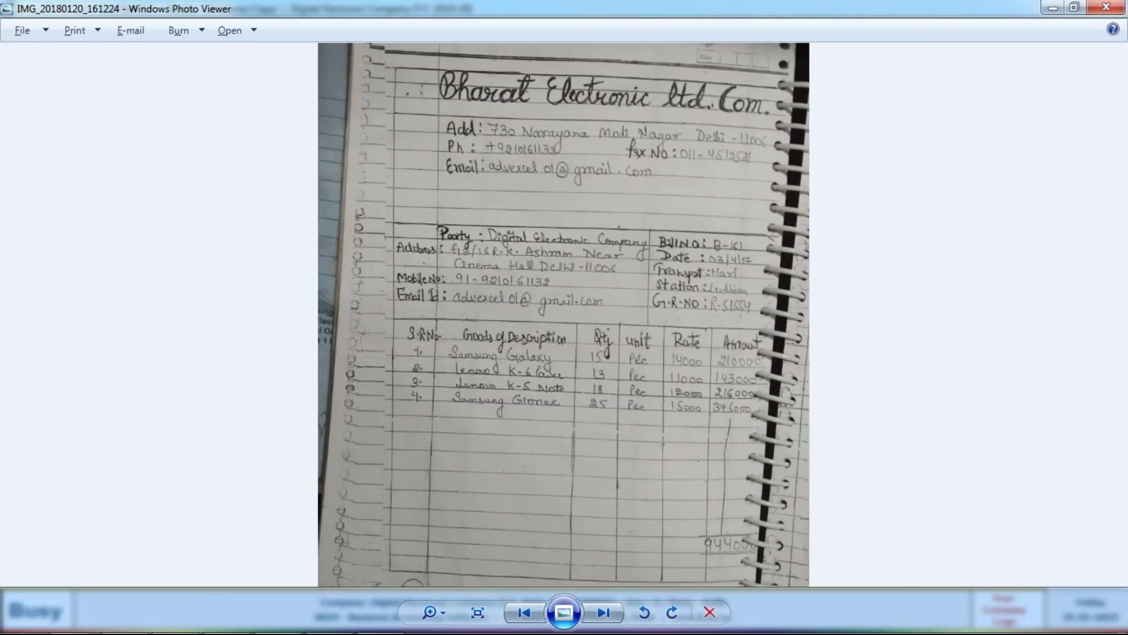
scroll(705, 288, "up", 2)
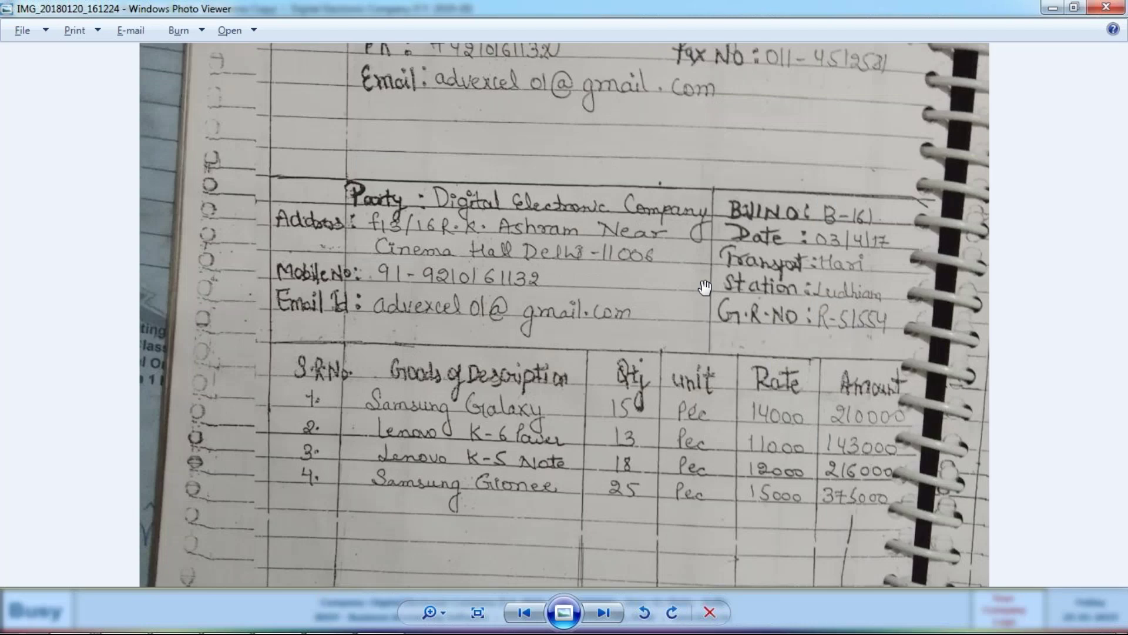
key("alt+Tab")
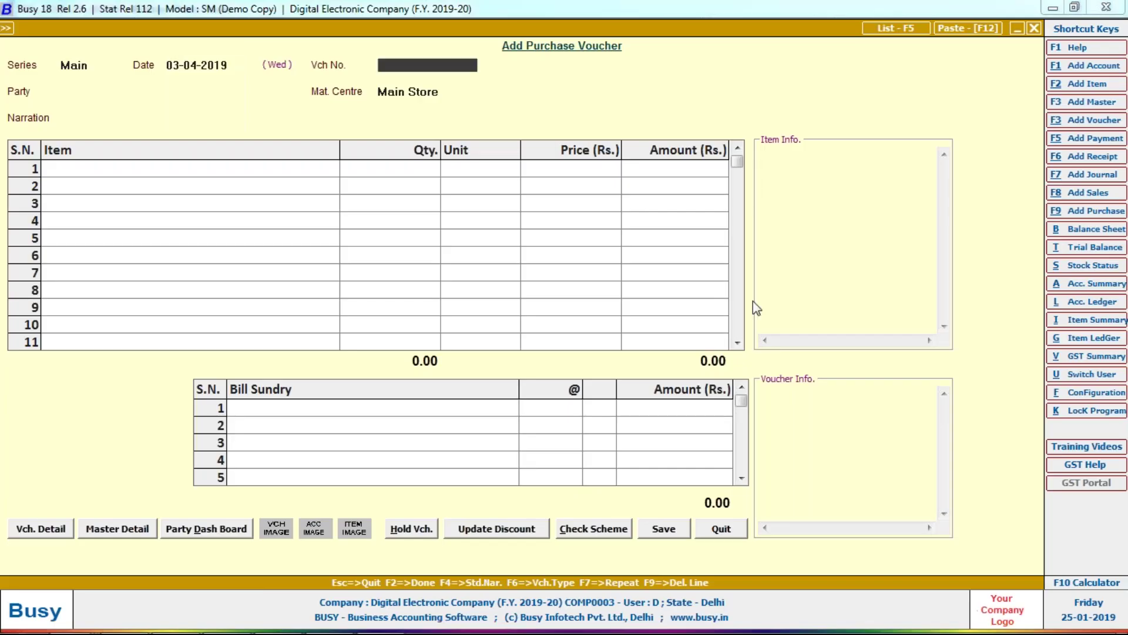
key("alt+Tab")
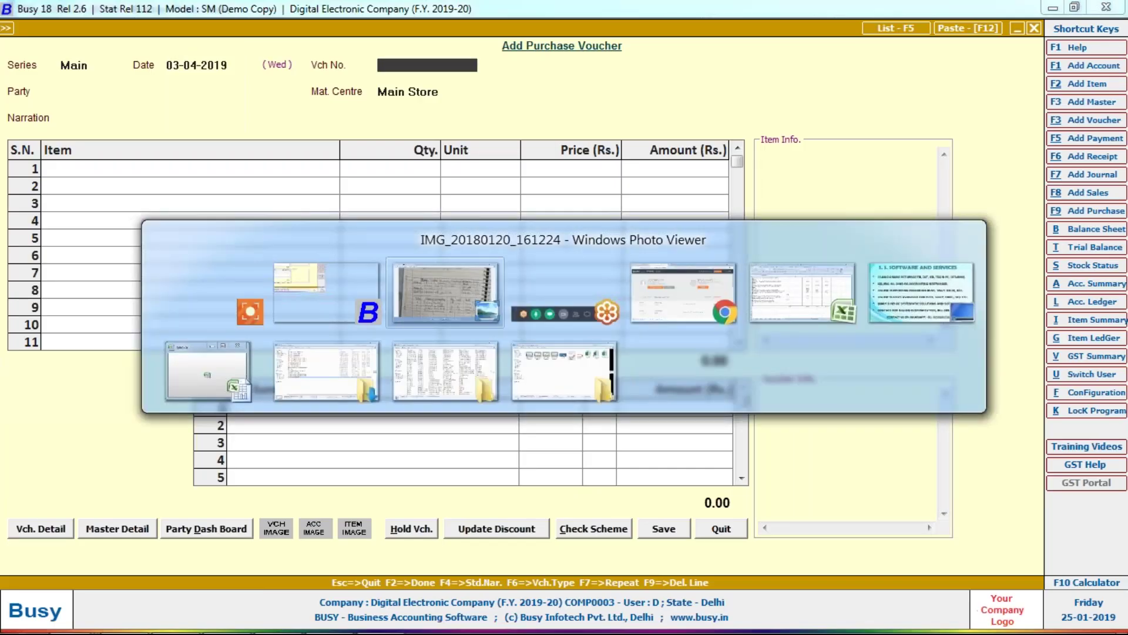
key("alt+Tab")
type("B-161")
key("Return")
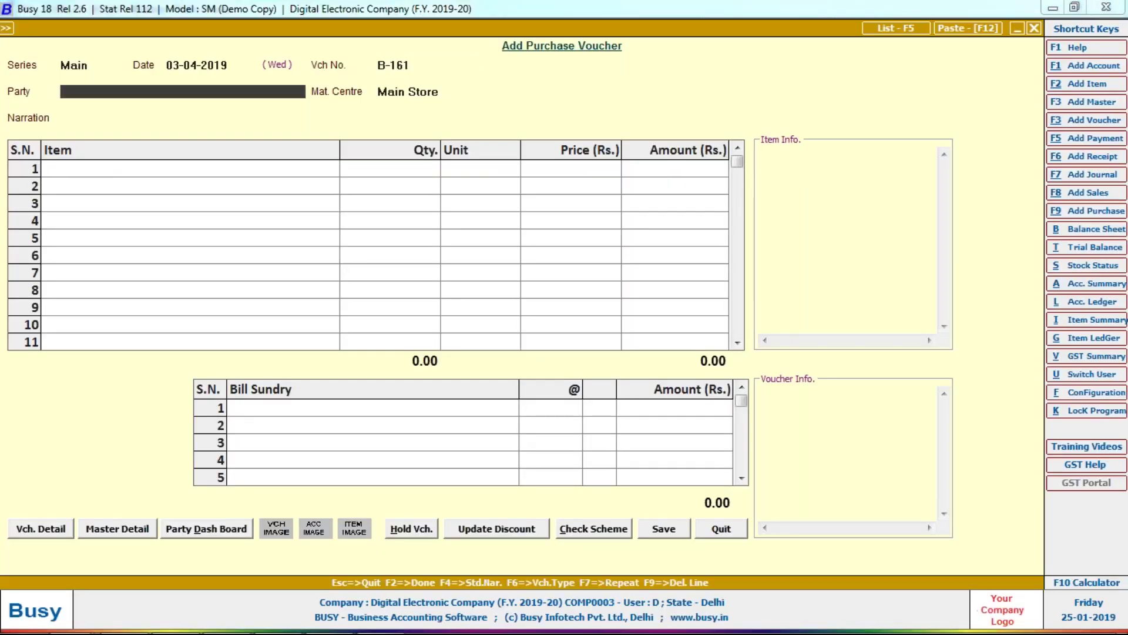
key("F3")
type("BHARAT ELECTRONIC COM")
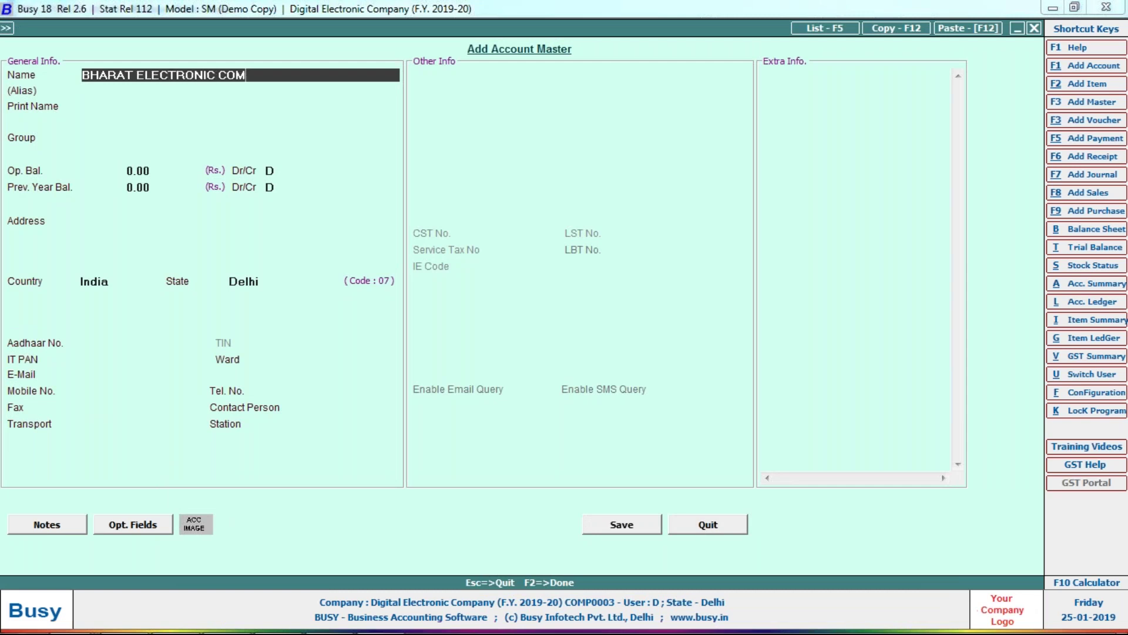
Step: Save BHARAT ELECTRONIC COM under Sundry Creditors with bill-by-bill balancing set to N
key("Return")
key("Return")
key("Return")
type("sun")
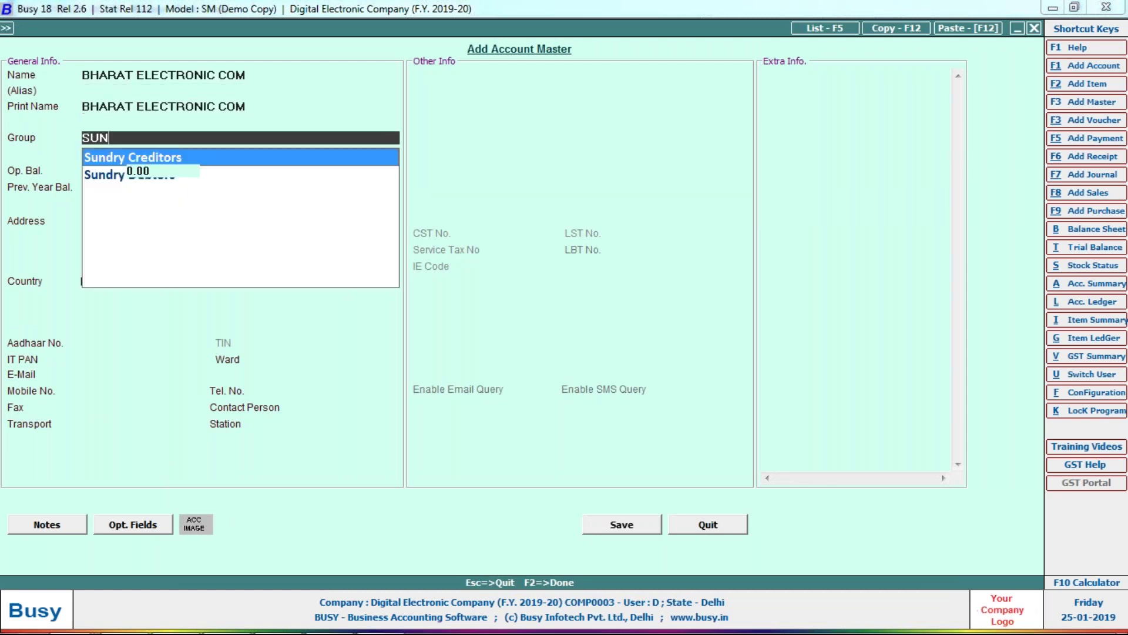
key("Return")
key("Return")
key("Return")
key("Return")
key("Return")
key("Return")
key("Return")
key("Return")
key("Return")
key("Return")
key("Return")
key("Return")
key("Return")
key("Return")
key("Return")
key("Return")
key("Return")
key("Return")
type("n")
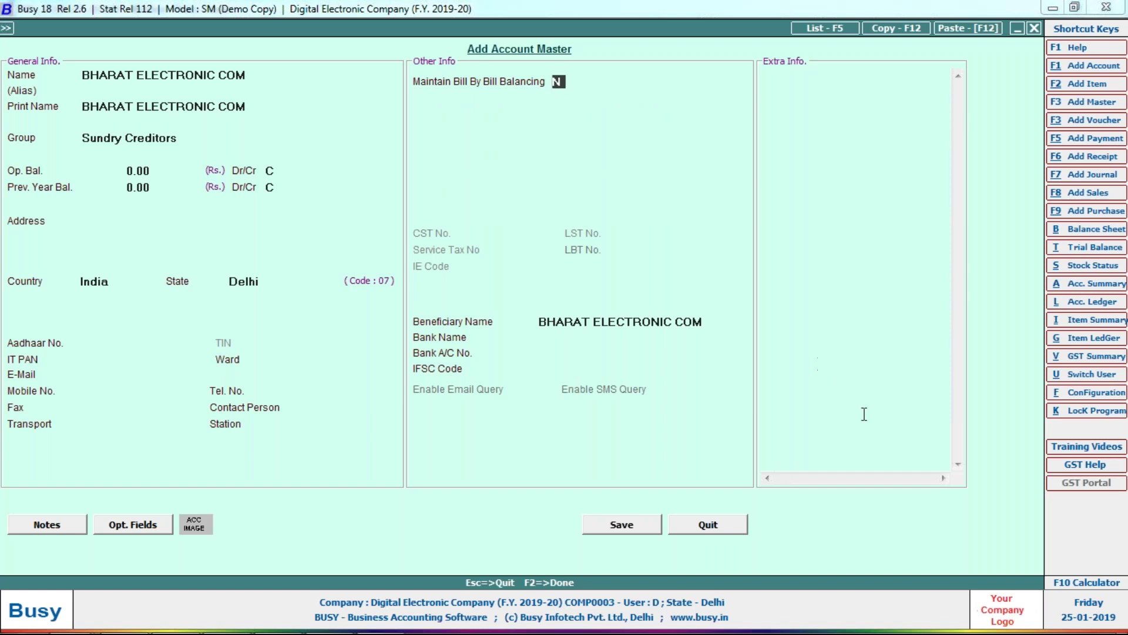
key("Return")
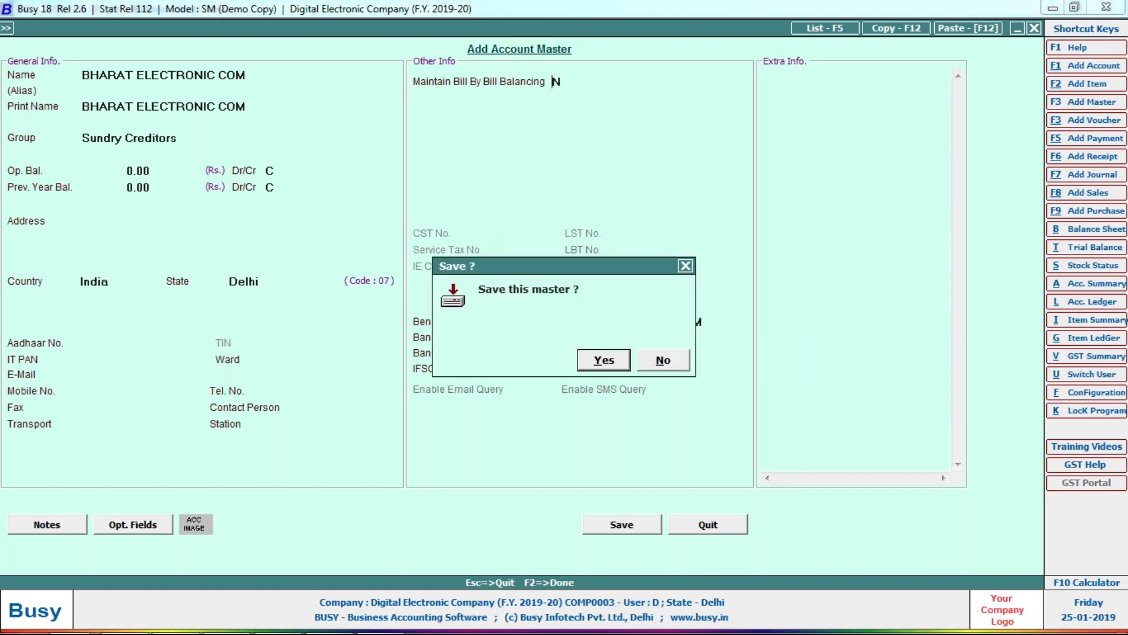
key("Return")
key("Return")
key("alt+Tab")
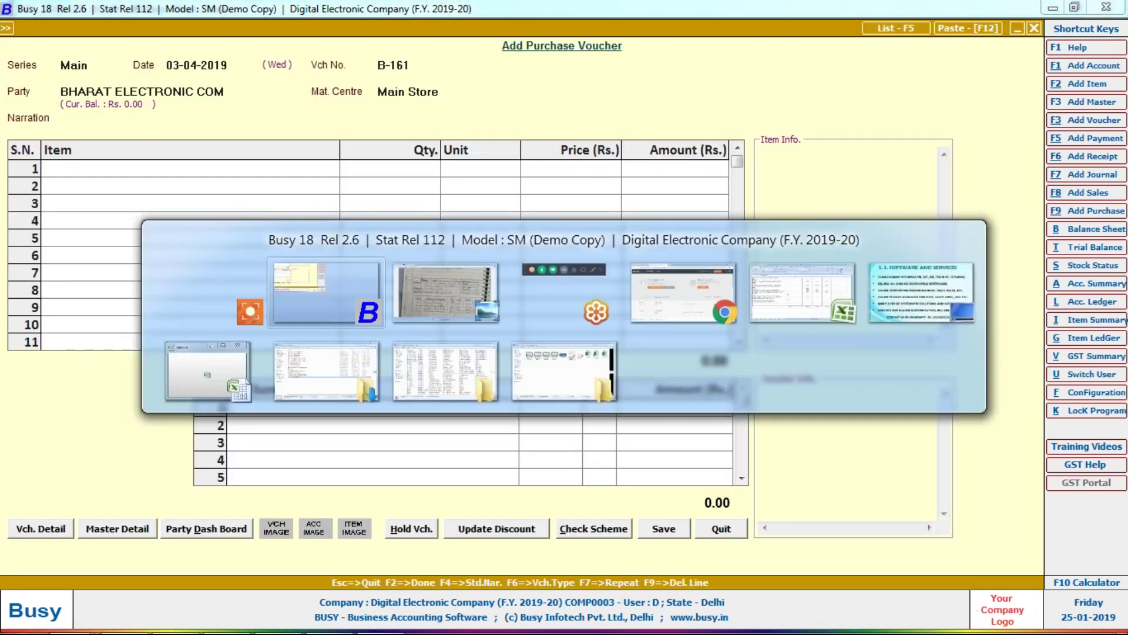
Step: Create the stock item SAMSUNG GALAXY with a purchase price of 14,000
key("alt+Tab")
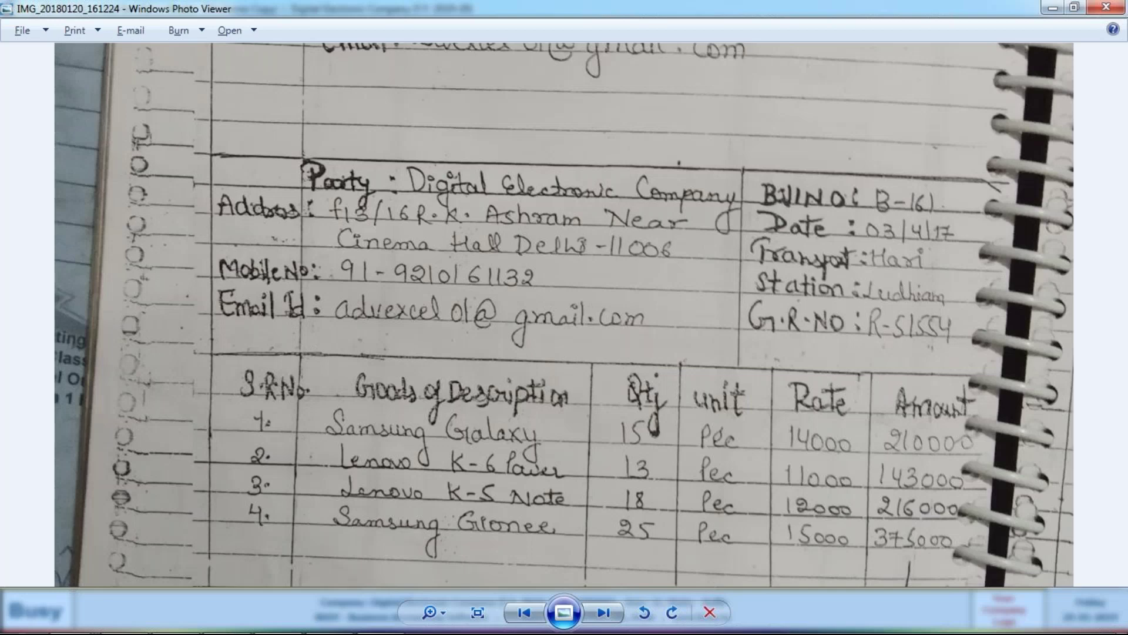
key("alt+Tab")
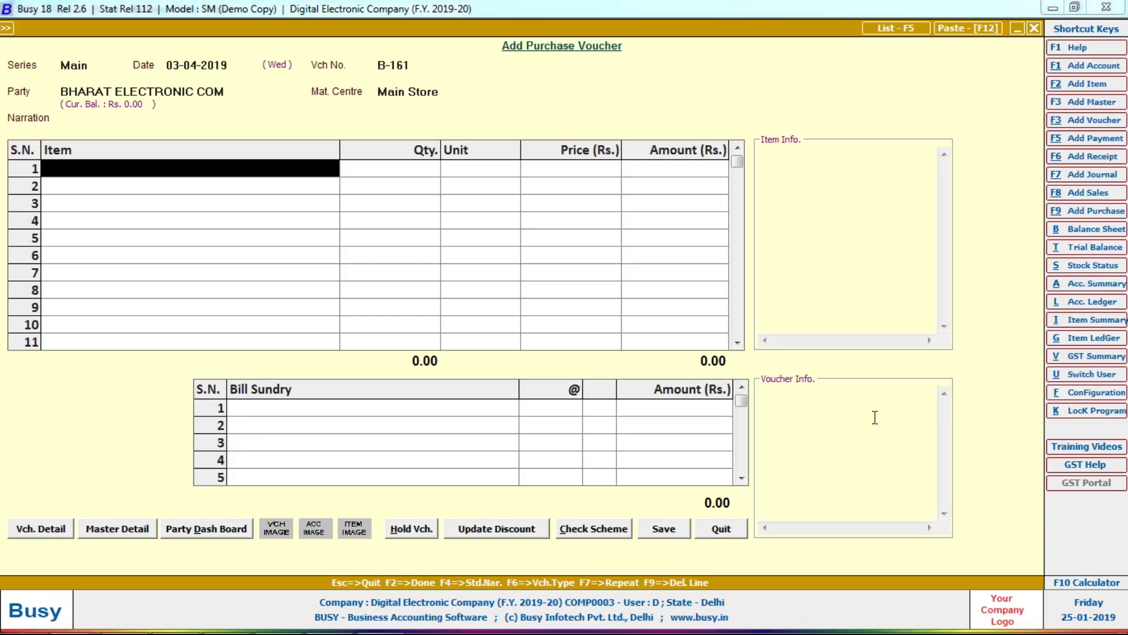
key("alt+F2")
type("SAMSUNG GALAXY")
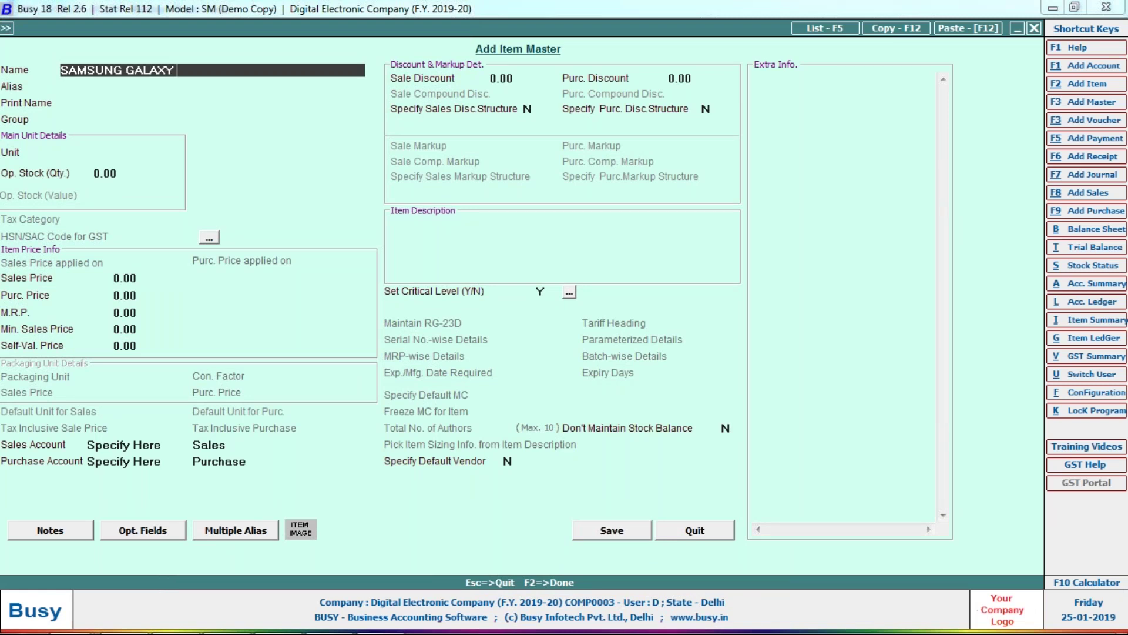
key("Return")
key("Return")
key("Return")
key("Return")
key("Return")
key("Return")
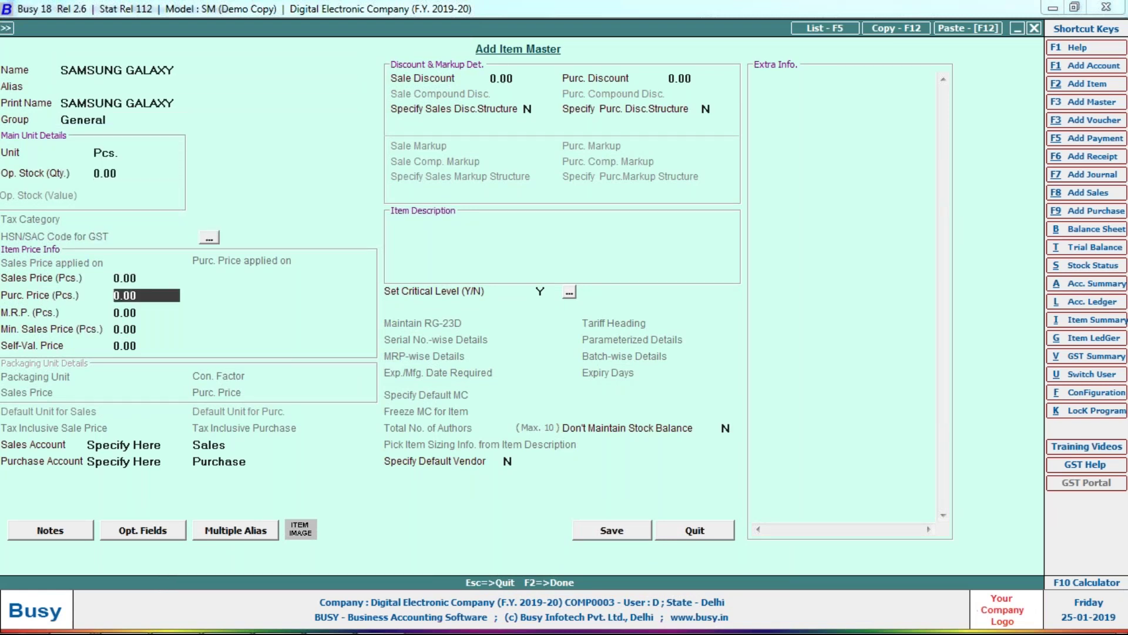
key("alt+Tab")
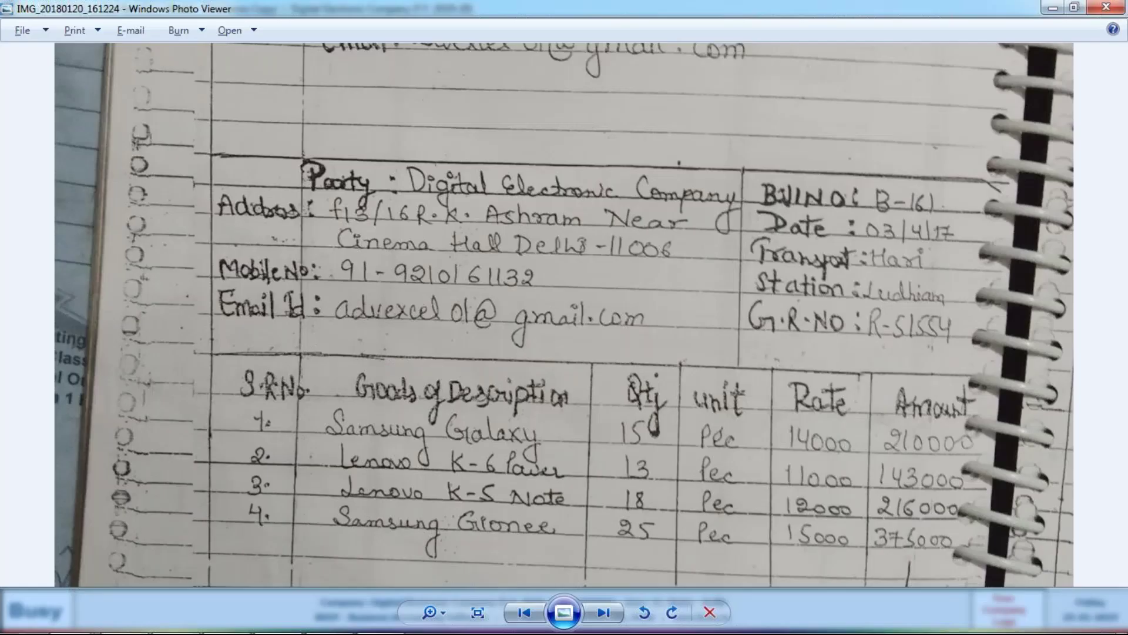
key("alt+Tab")
type("14000")
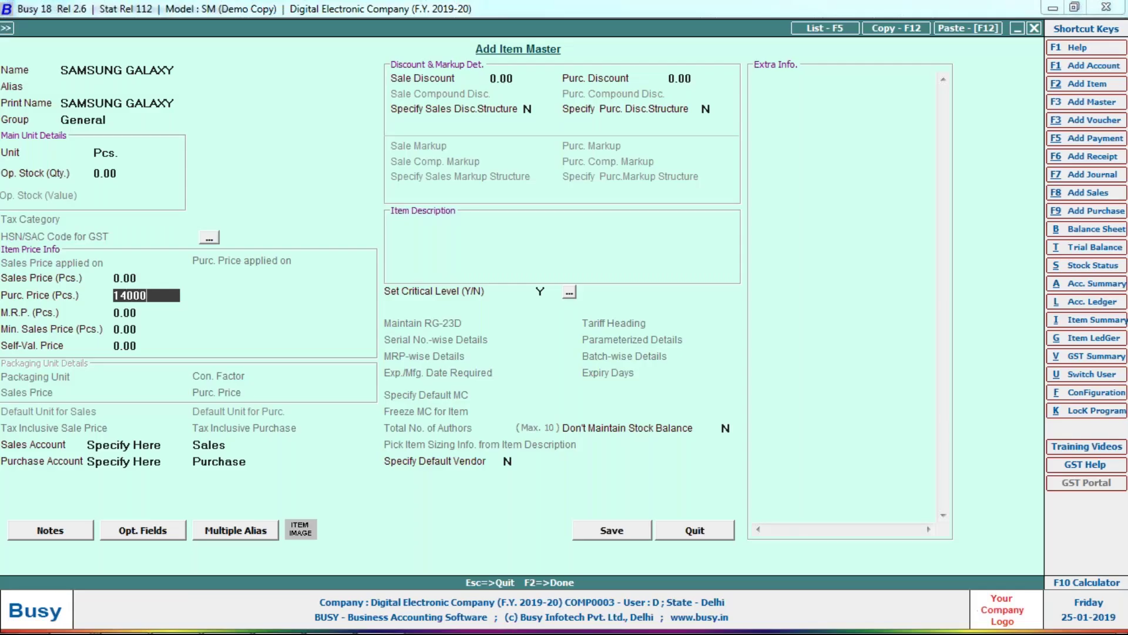
key("Return")
key("F2")
key("Return")
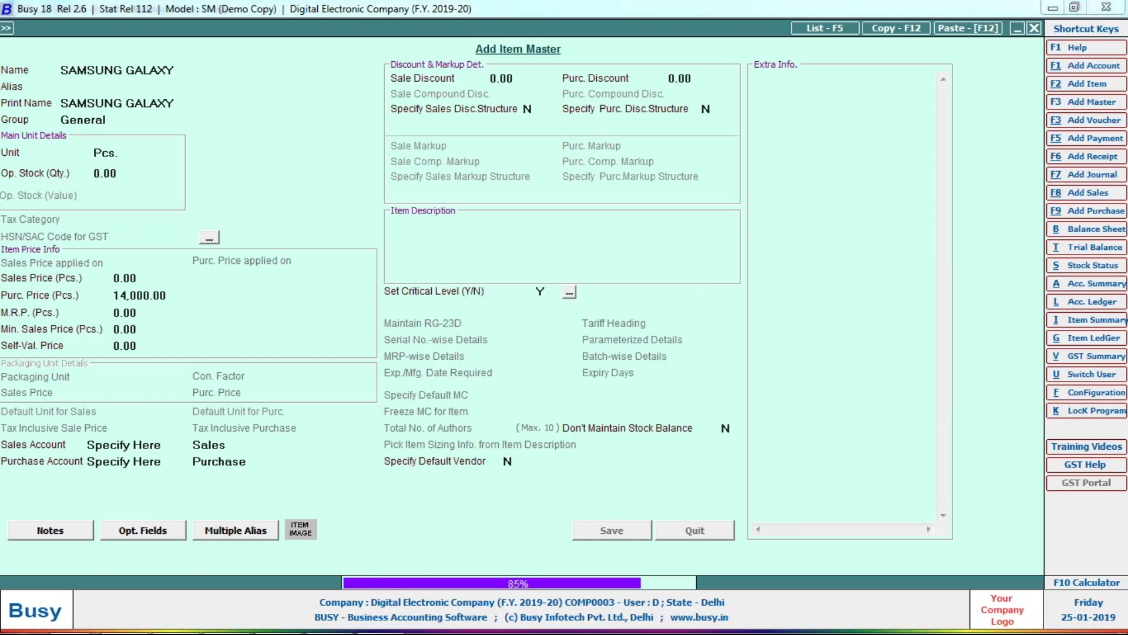
Step: Enter 15 pieces of SAMSUNG GALAXY on line 1 and begin a new item named LENOVO K-
key("alt+Tab")
key("alt+Tab")
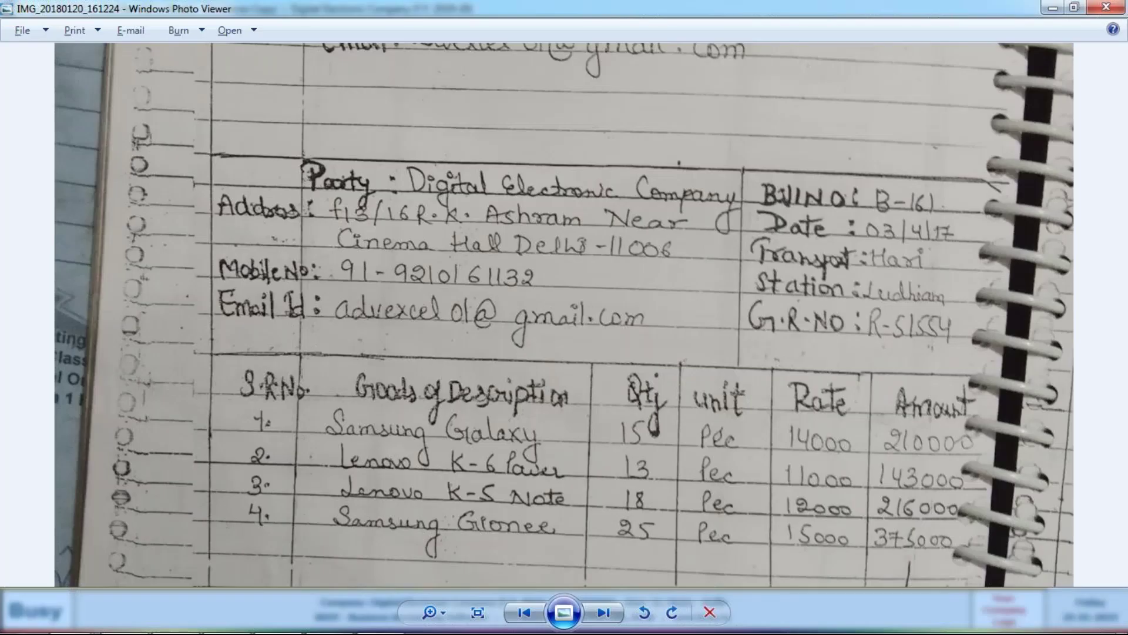
key("alt+Tab")
type("15")
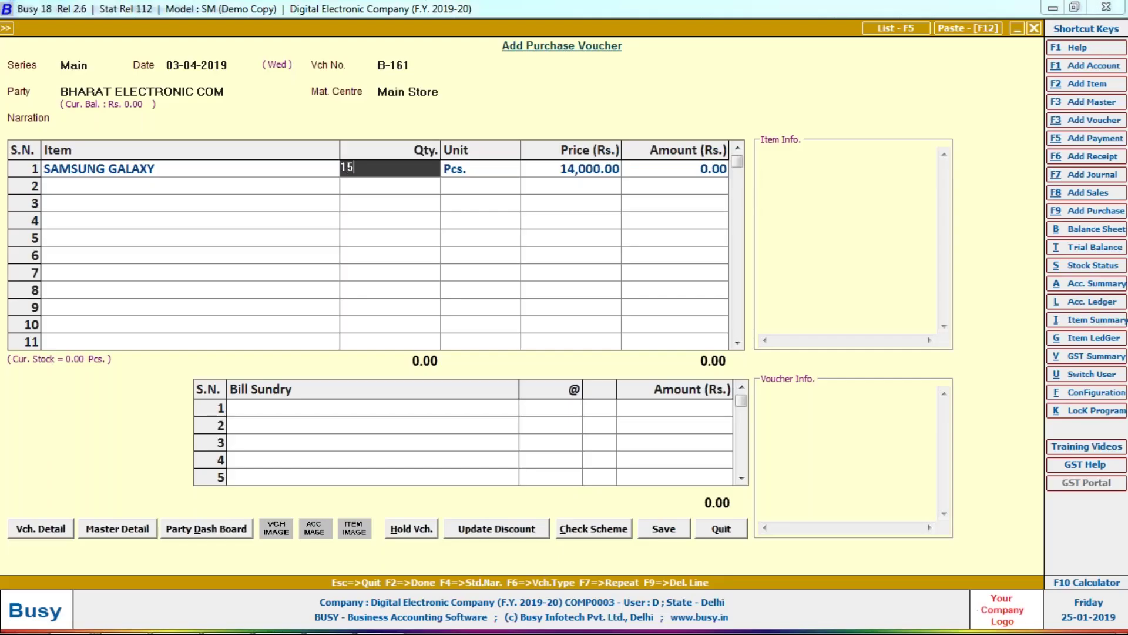
key("Return")
key("alt+Tab")
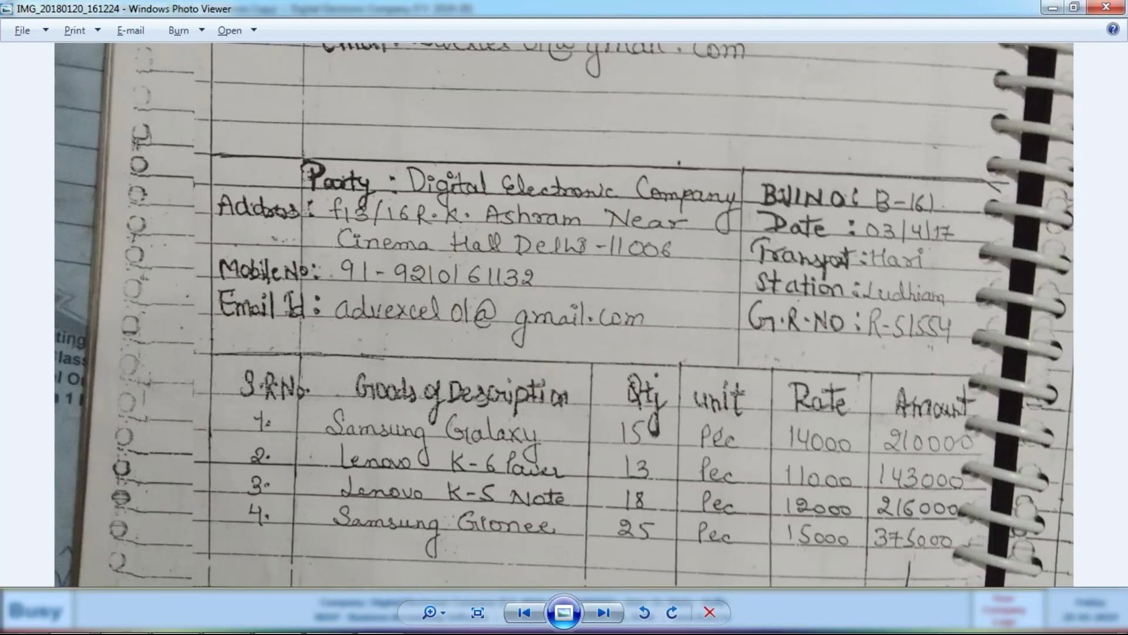
key("alt+Tab")
key("alt+F2")
type("LENOVO")
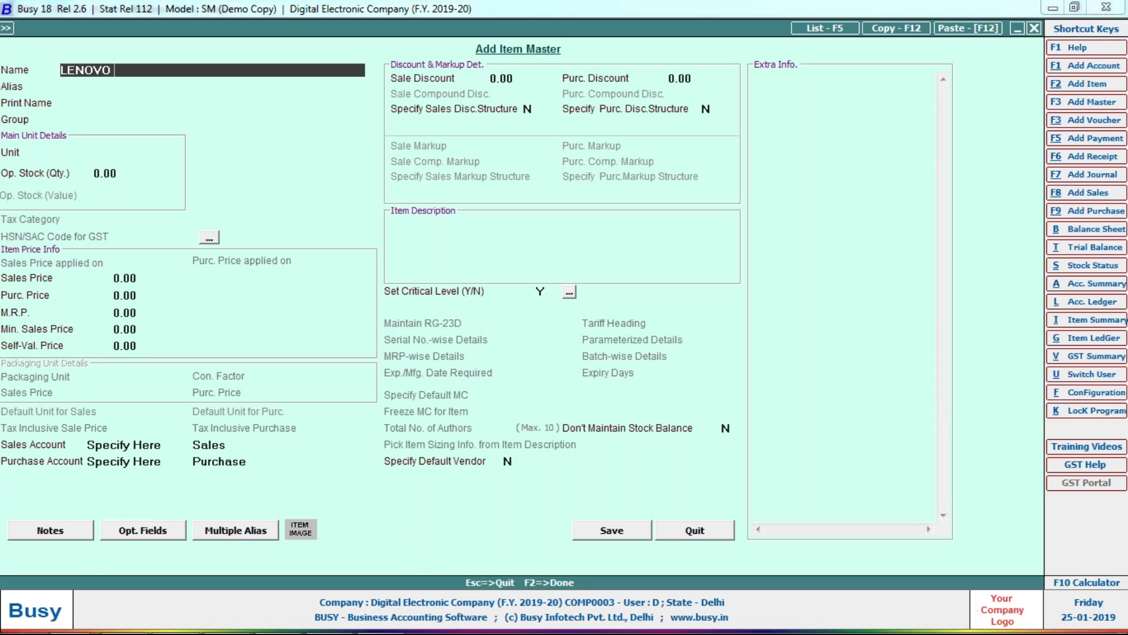
type(" K-")
Step: Create item LENOVO K-6 POWER (General, Pcs.) with a purchase price of 11,000
key("alt+Tab")
key("alt+Tab")
key("alt+Tab")
type("6 POWER")
key("Return")
key("Return")
key("Return")
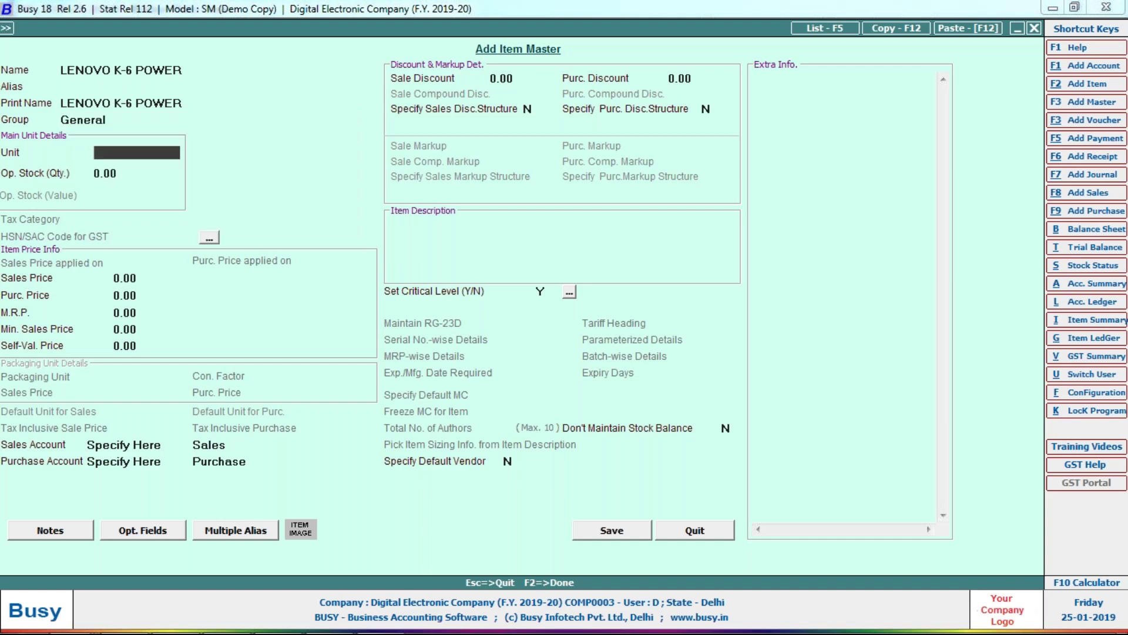
key("Return")
key("Return")
key("alt+Tab")
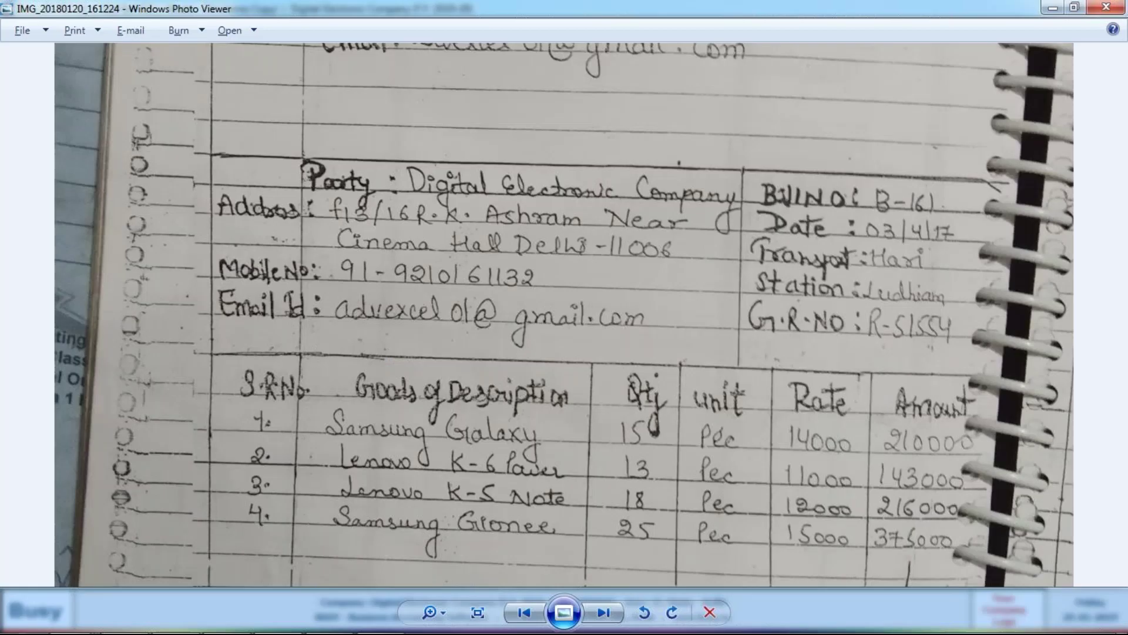
key("alt+Tab")
type("11,000")
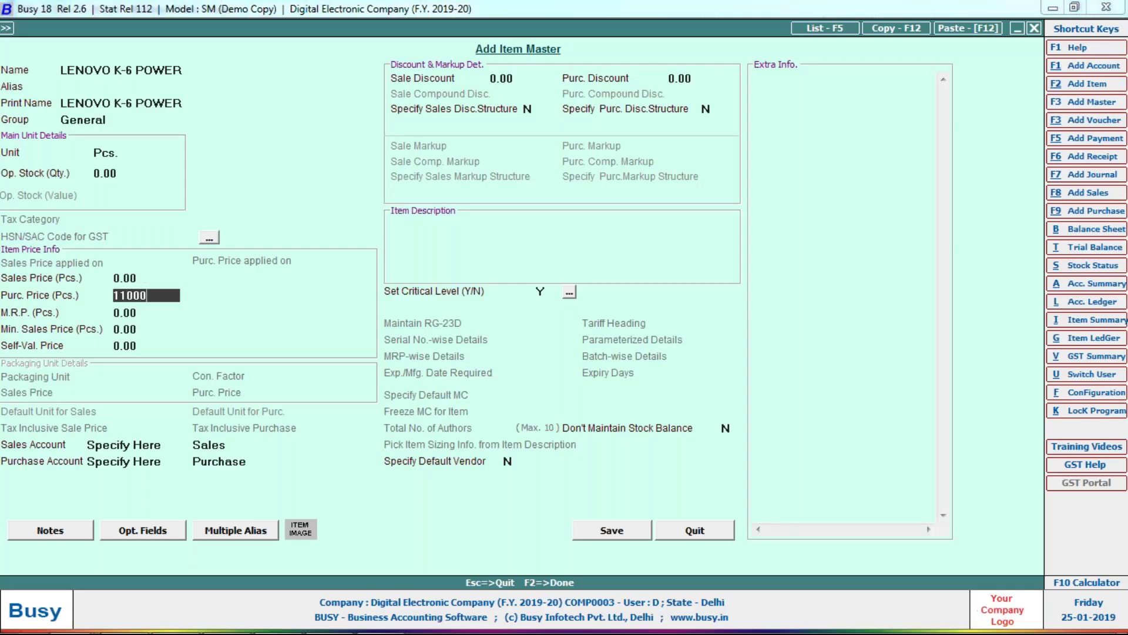
key("Return")
key("F2")
key("Return")
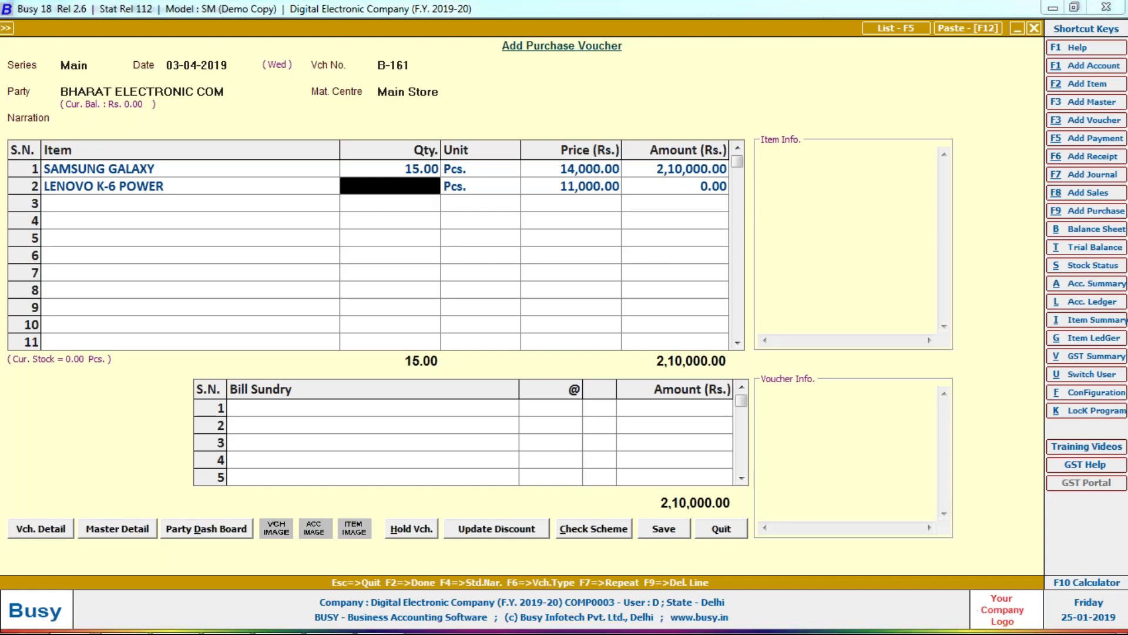
Step: Enter 13 pieces on line 2, then begin a new item for line 3 named LENOVO K
key("alt+Tab")
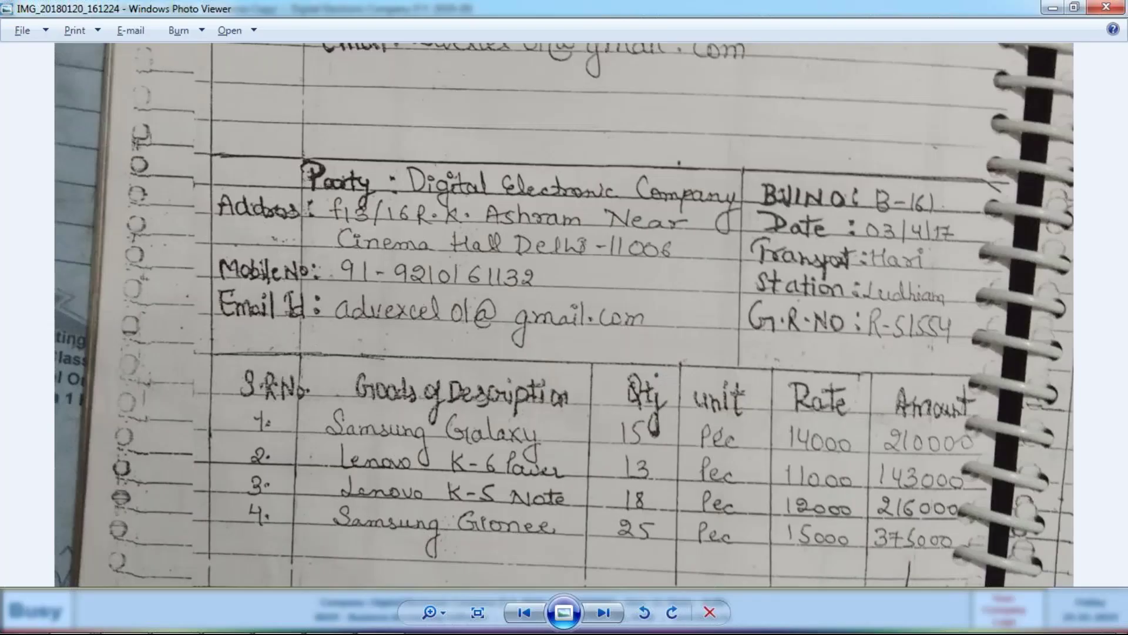
key("alt+Tab")
type("13")
key("Return")
key("Return")
key("Return")
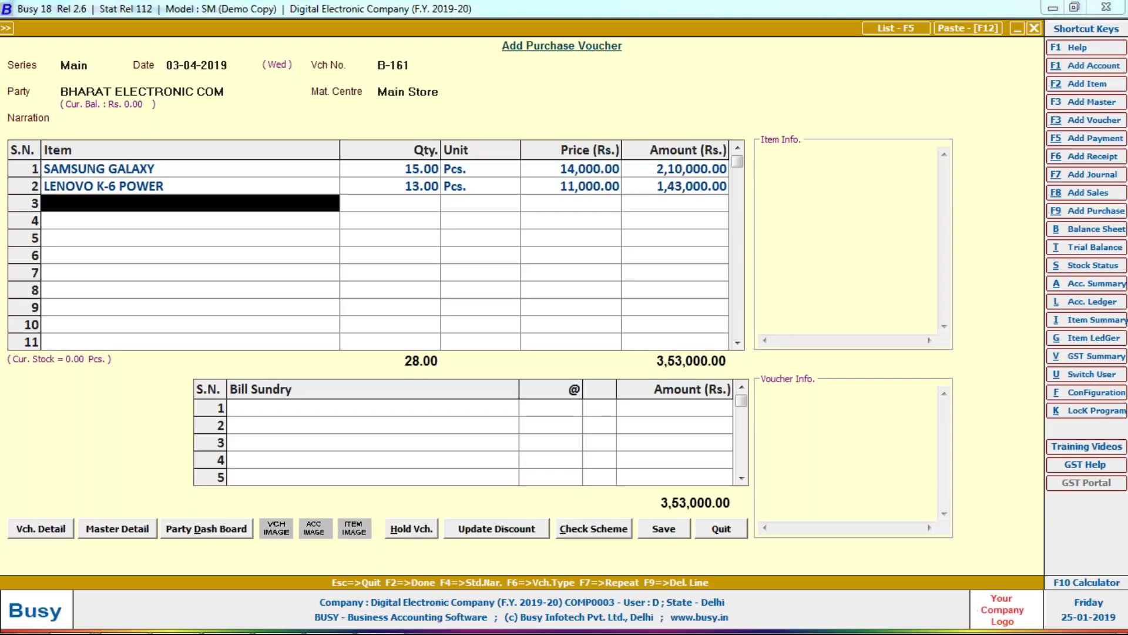
key("Return")
key("Escape")
key("alt+F2")
type("LENOVO K")
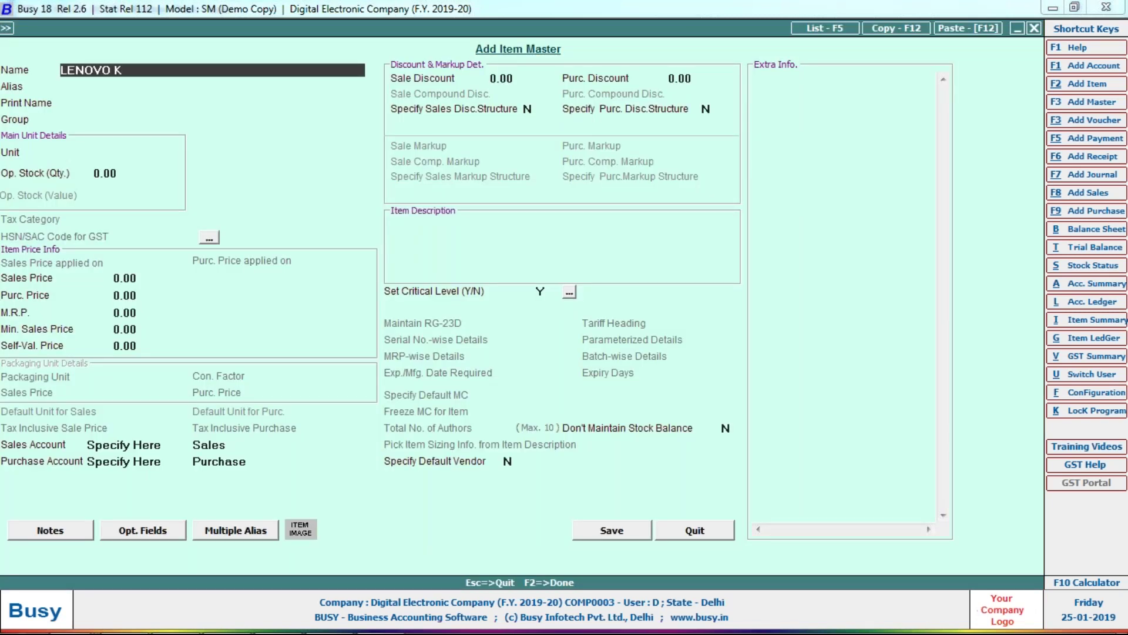
Step: Create item LENOVO K-5 NOTE with unit Pcs. and a 12,000 purchase price
key("alt+Tab")
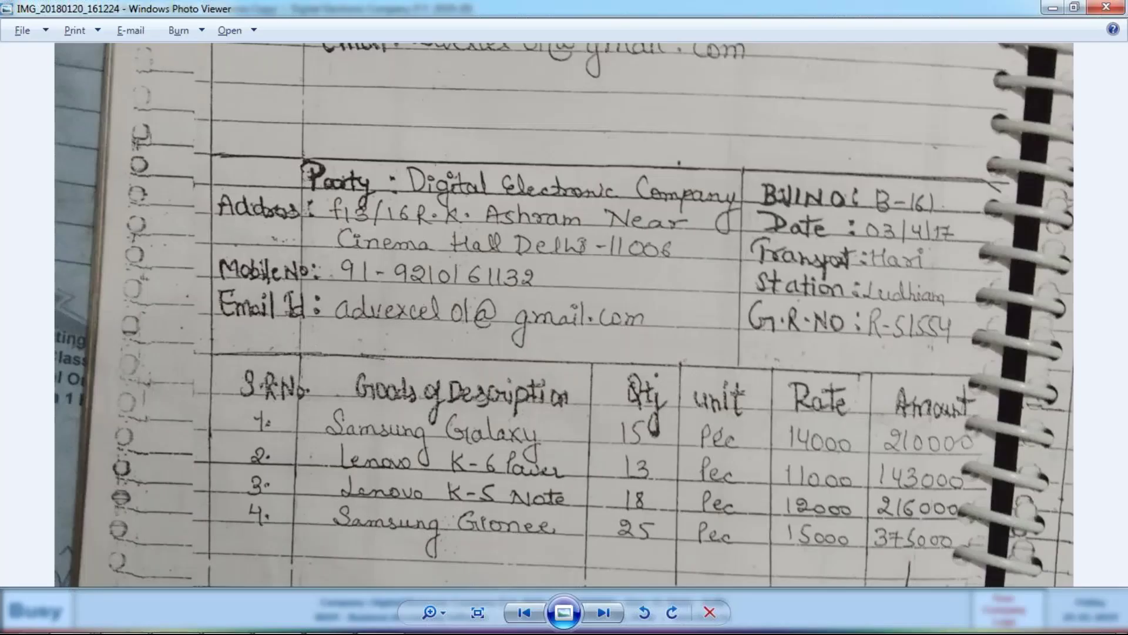
key("alt+Tab")
type("-5 NOTE")
key("Return")
key("Return")
key("Return")
key("Return")
type("p")
key("Return")
key("Return")
key("Return")
key("Return")
key("Up")
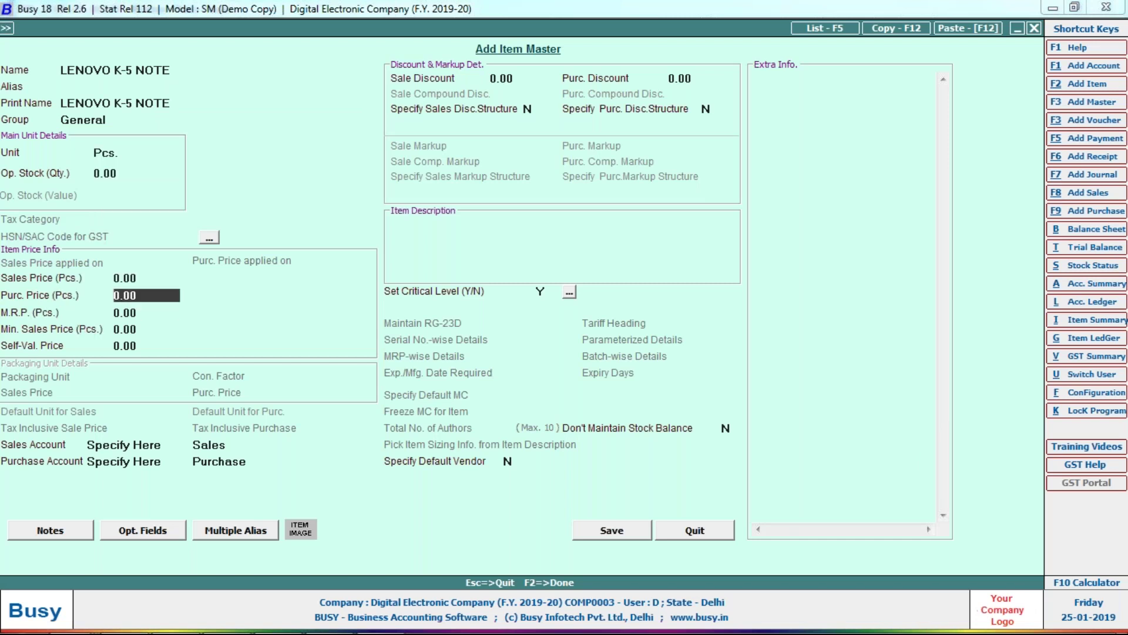
key("alt+Tab")
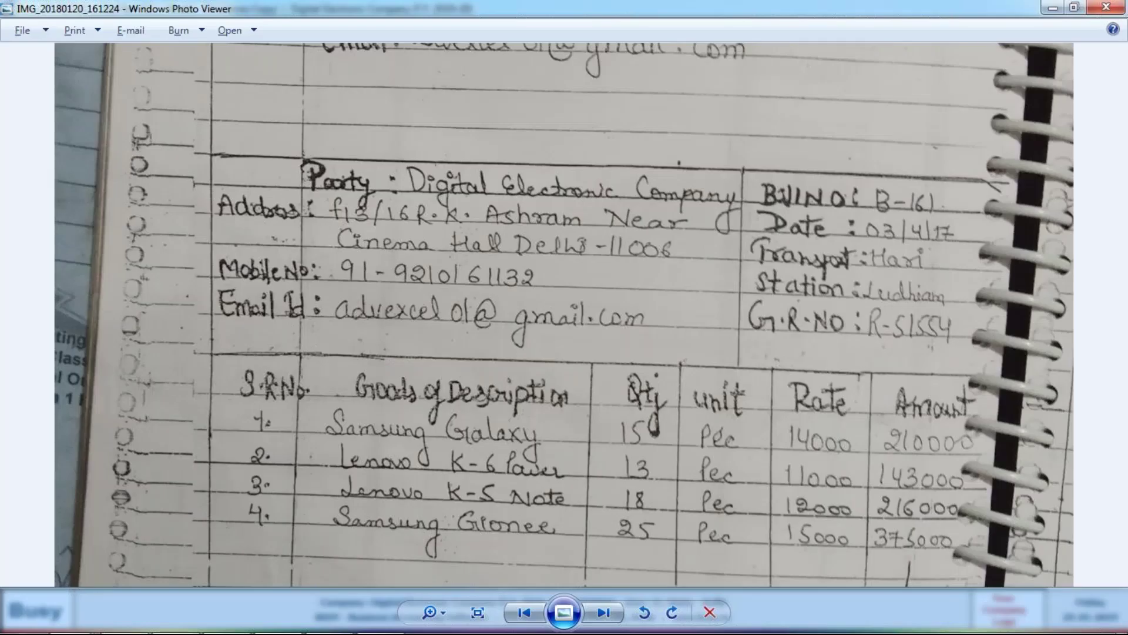
key("alt+Tab")
type("12000")
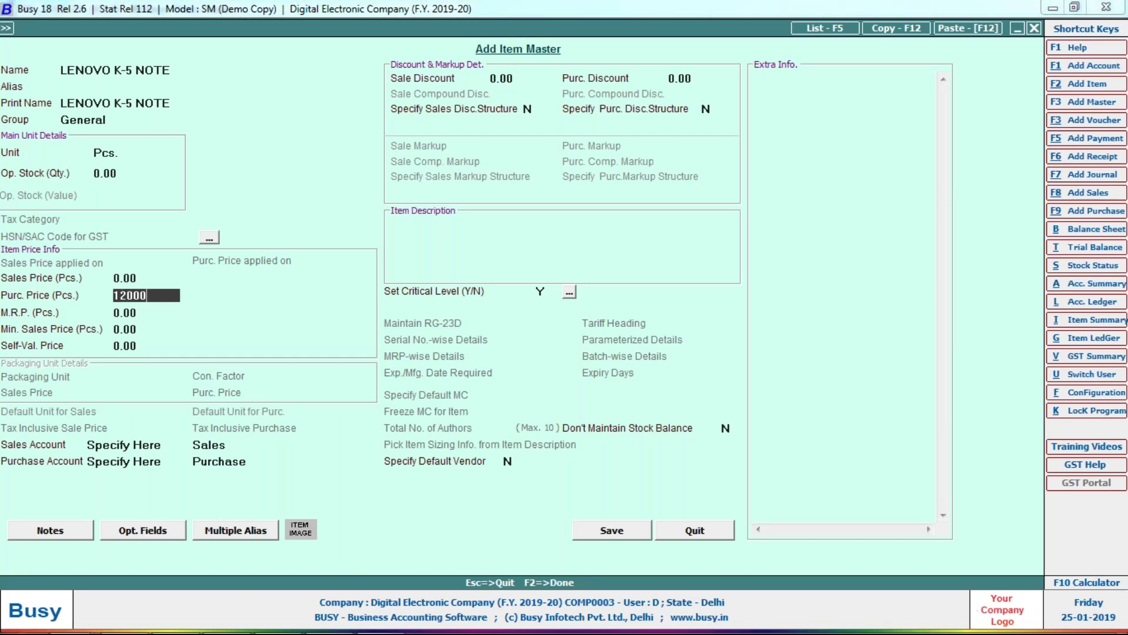
key("Return")
key("F2")
key("Return")
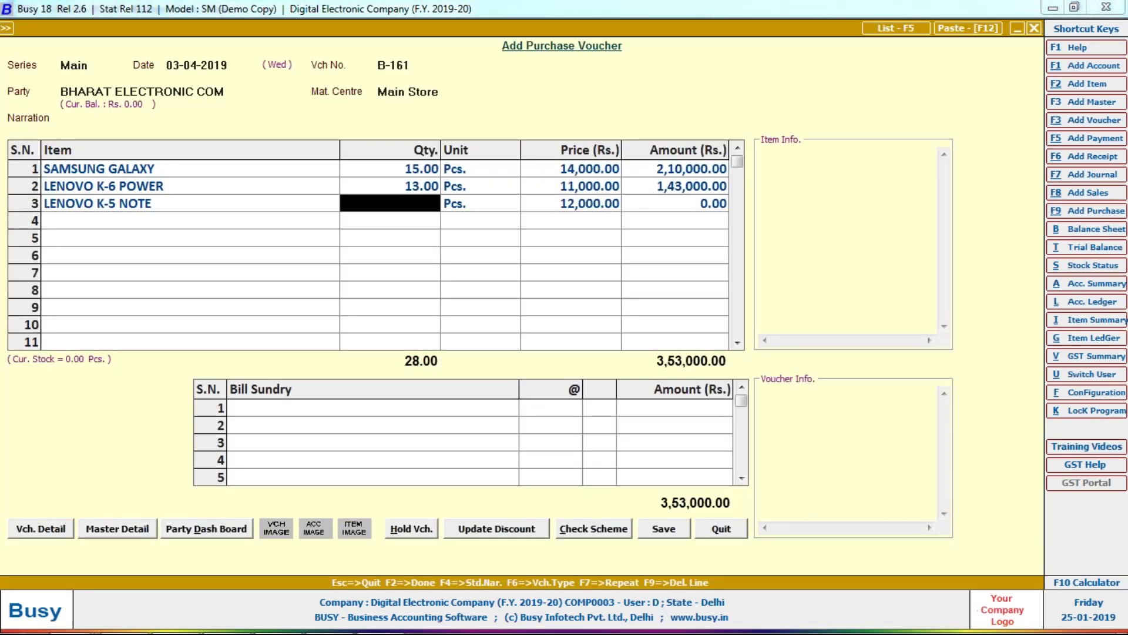
Step: Enter quantity 18 for LENOVO K-5 NOTE on row 3
key("alt+Tab")
key("alt+Tab")
type("18")
key("Return")
key("Return")
key("Return")
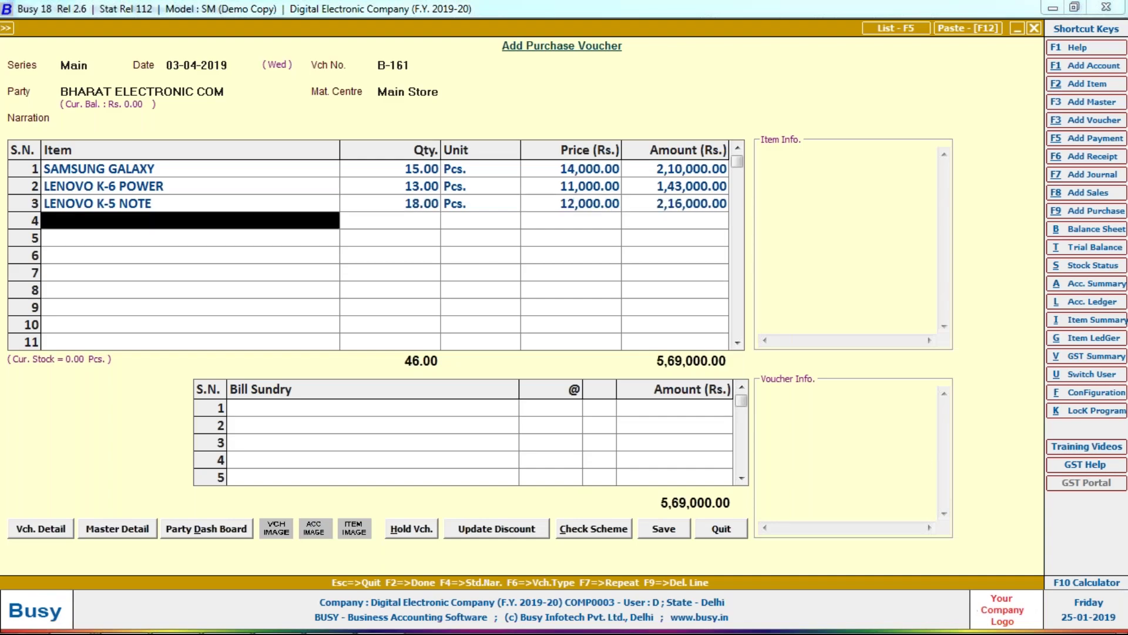
key("alt+Tab")
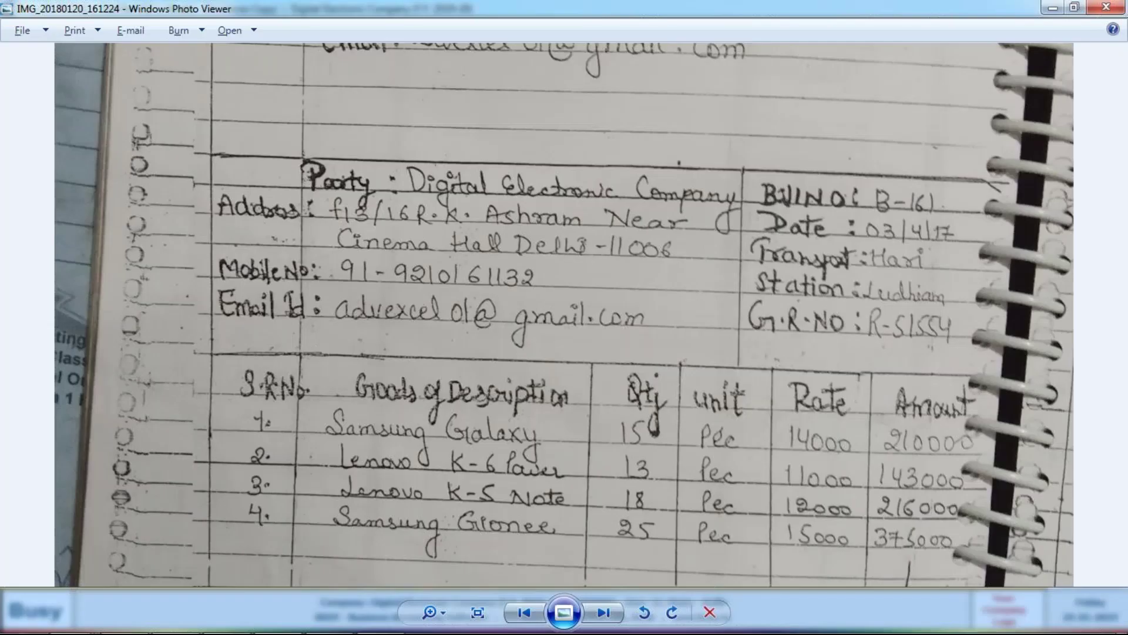
Step: Add new item SAMSUNG GIONEE (General, Pcs., 15,000) as row 4 with quantity 12
key("alt+Tab")
key("F2")
type("SAMSUNG GIONEE")
key("Return")
key("Return")
key("Return")
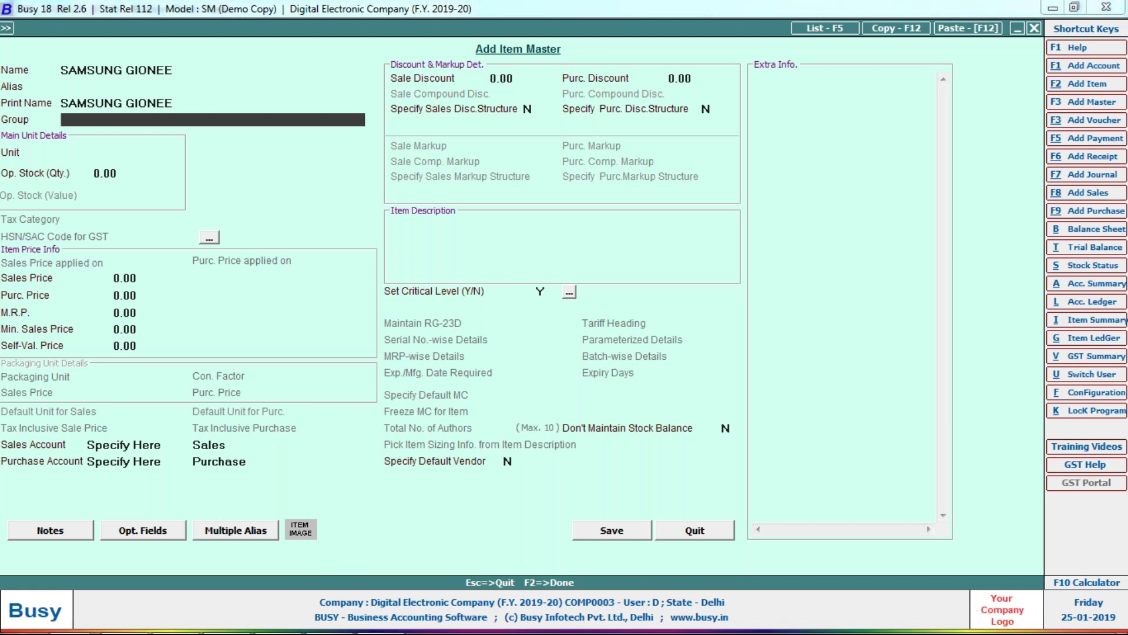
key("Return")
key("Return")
key("Return")
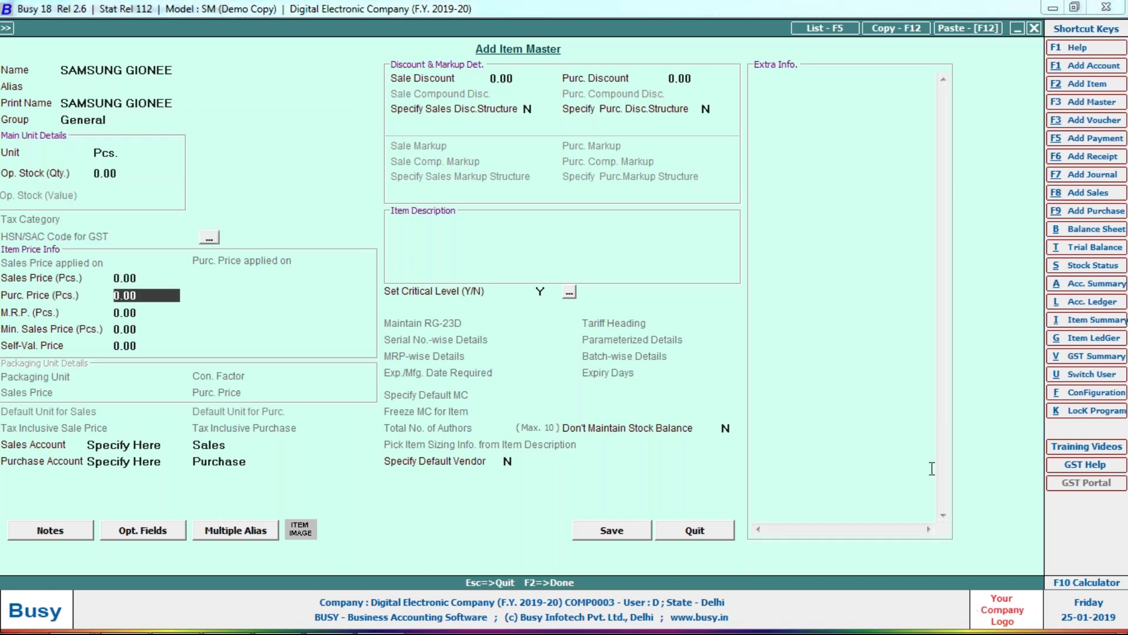
key("alt+Tab")
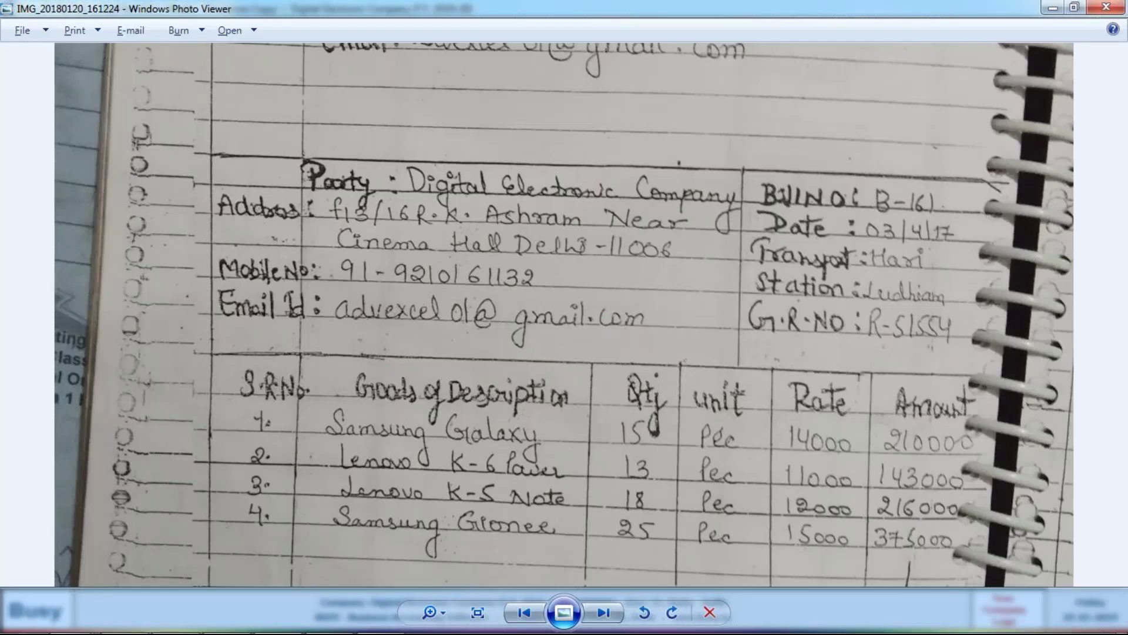
key("alt+Tab")
key("Return")
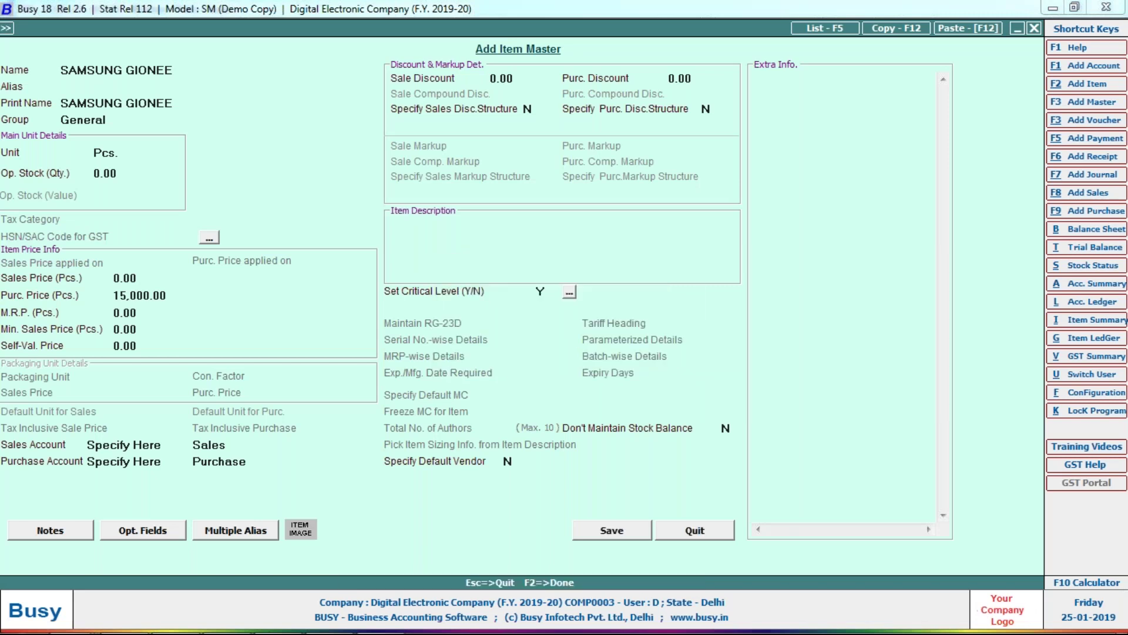
key("F2")
type("12")
key("Return")
key("Return")
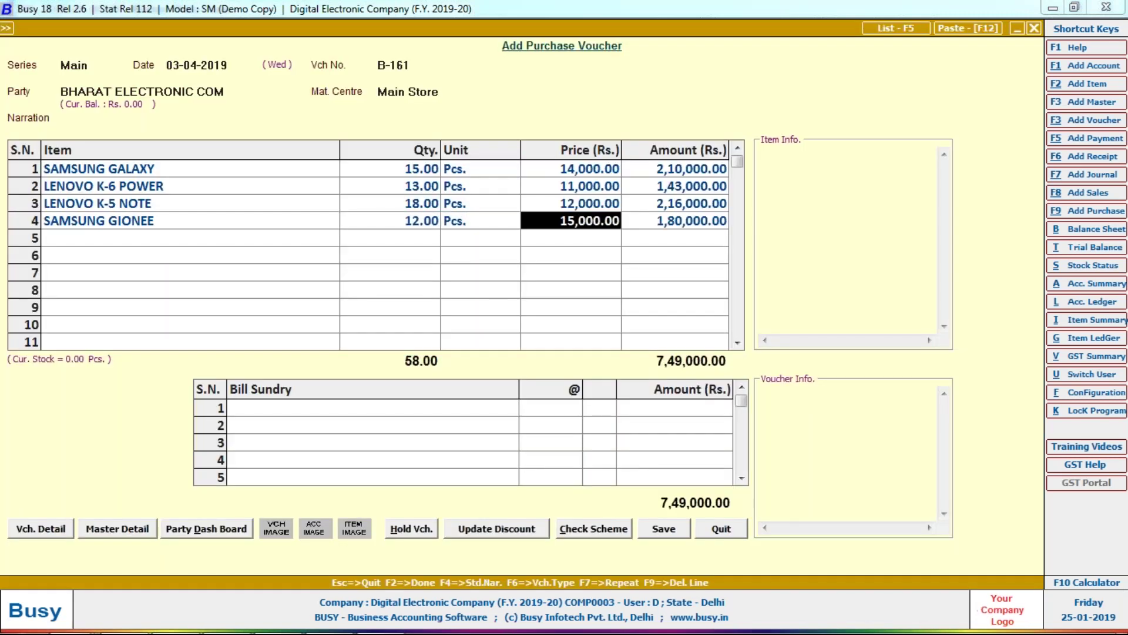
Step: Compare with the bill's 944000 total and change row 4's quantity to 25
key("alt+Tab")
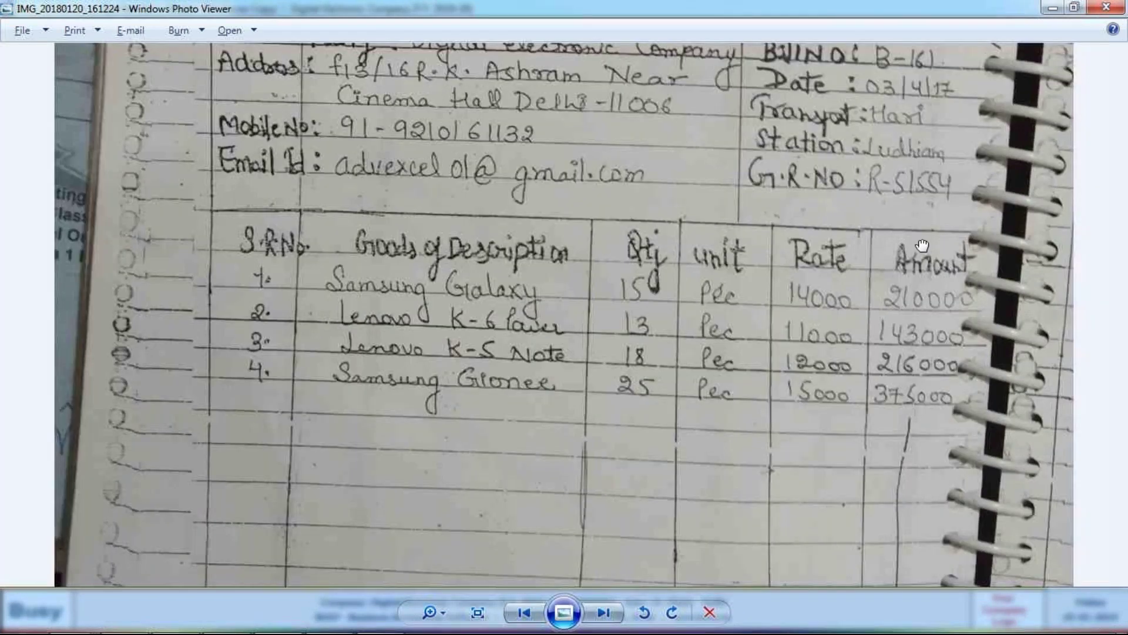
left_click_drag(921, 245, 921, 44)
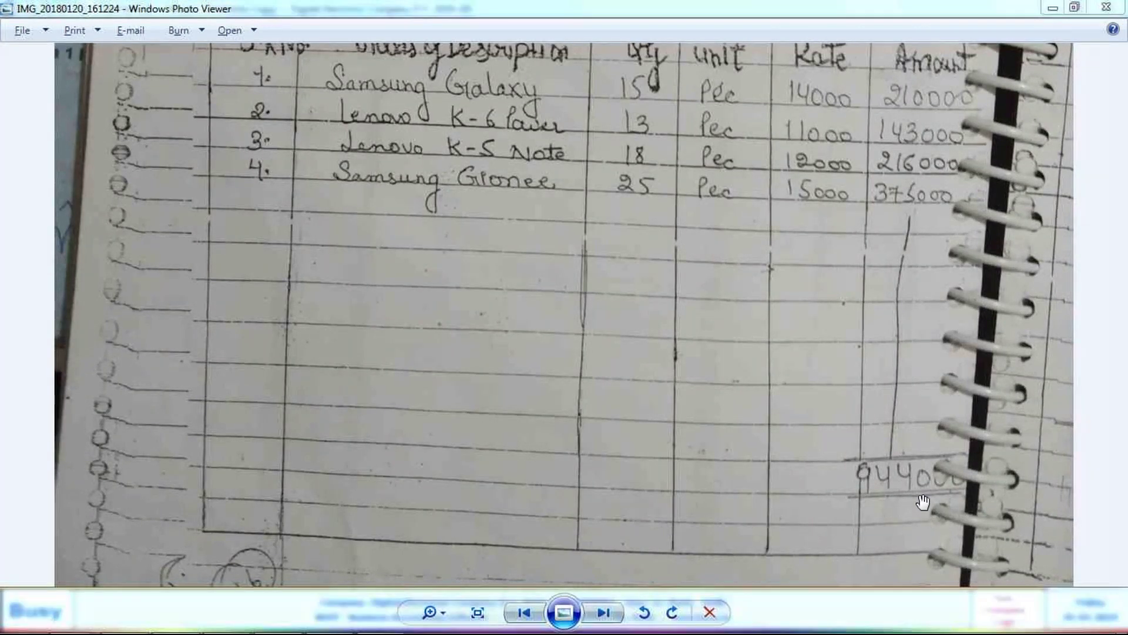
key("alt+Tab")
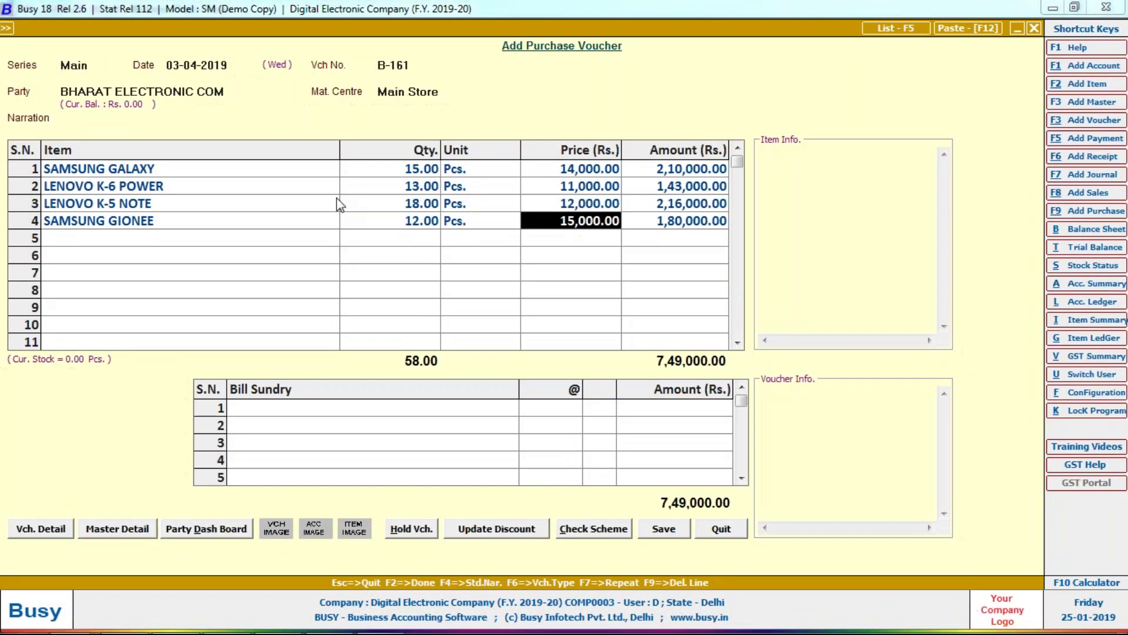
left_click(405, 221)
type("25")
key("Return")
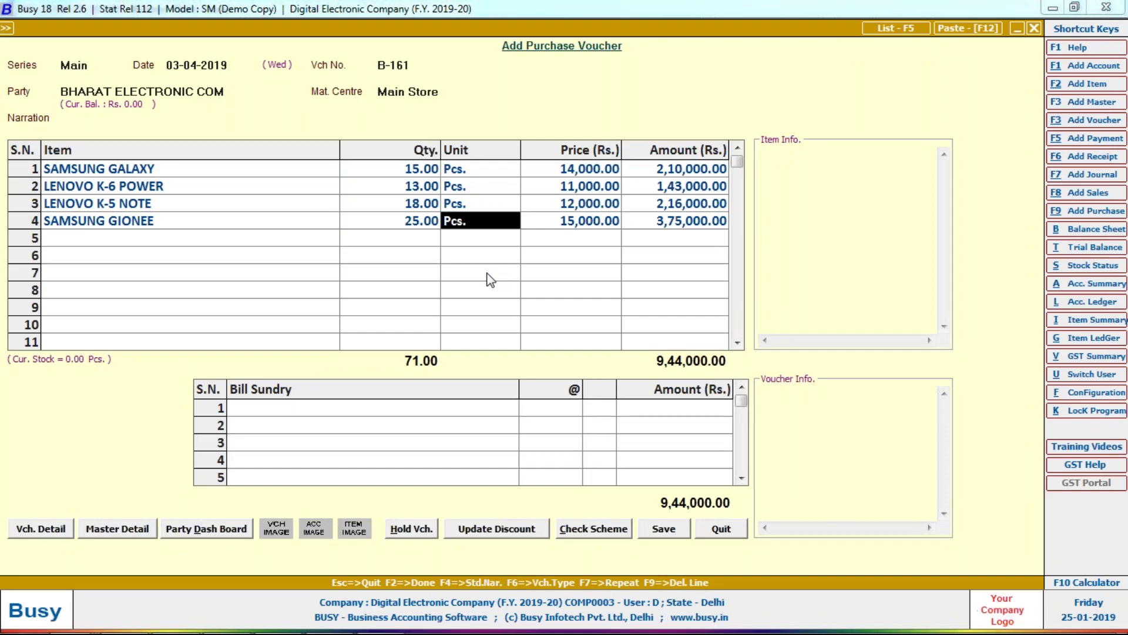
key("alt+Tab")
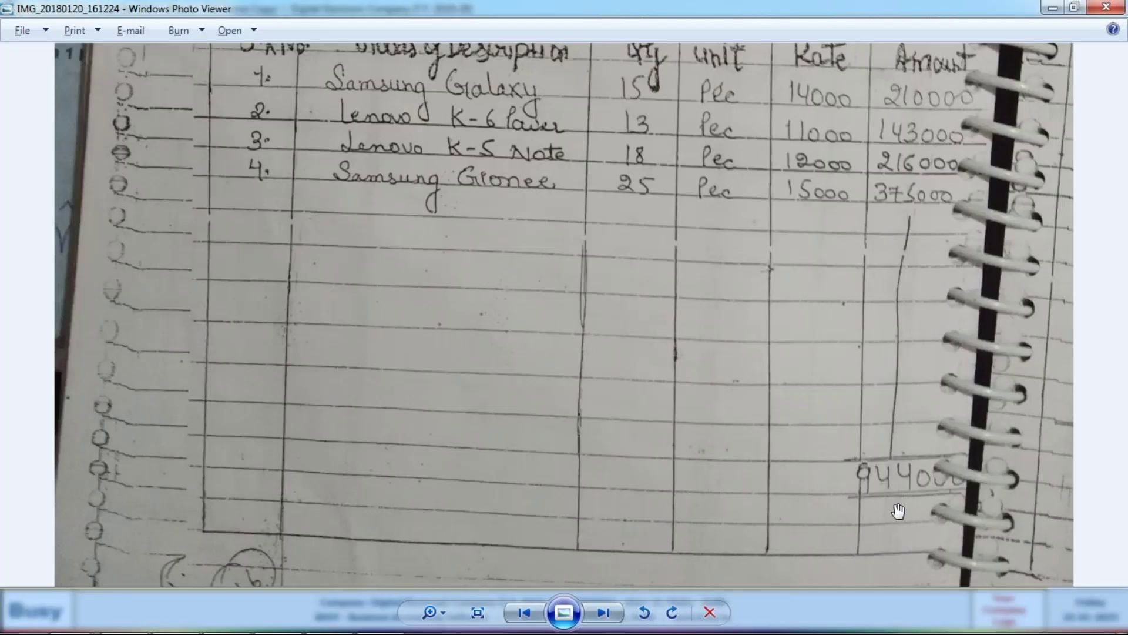
key("alt+Tab")
Step: Save the B-161 voucher, skipping transport details and continuing past the PAN prompt
key("Return")
key("Return")
key("Return")
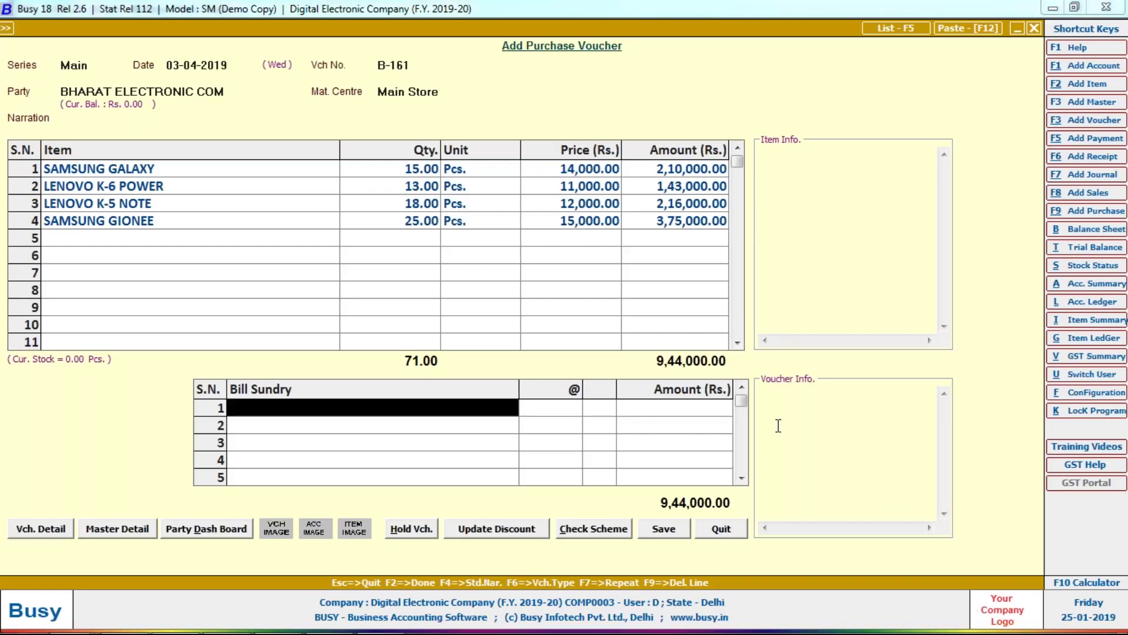
key("Return")
key("Return")
key("Left")
key("Return")
key("Return")
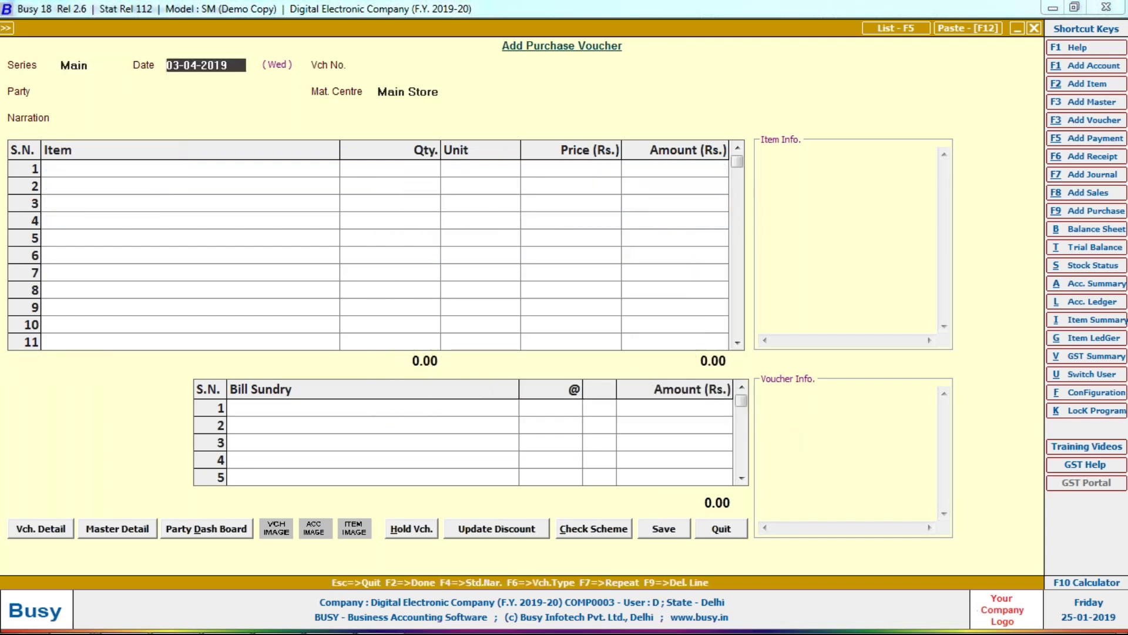
Step: Bring up the next memo and start a voucher dated 04-04-2019, number T-550
key("alt+Tab")
key("alt+Tab")
key("Right")
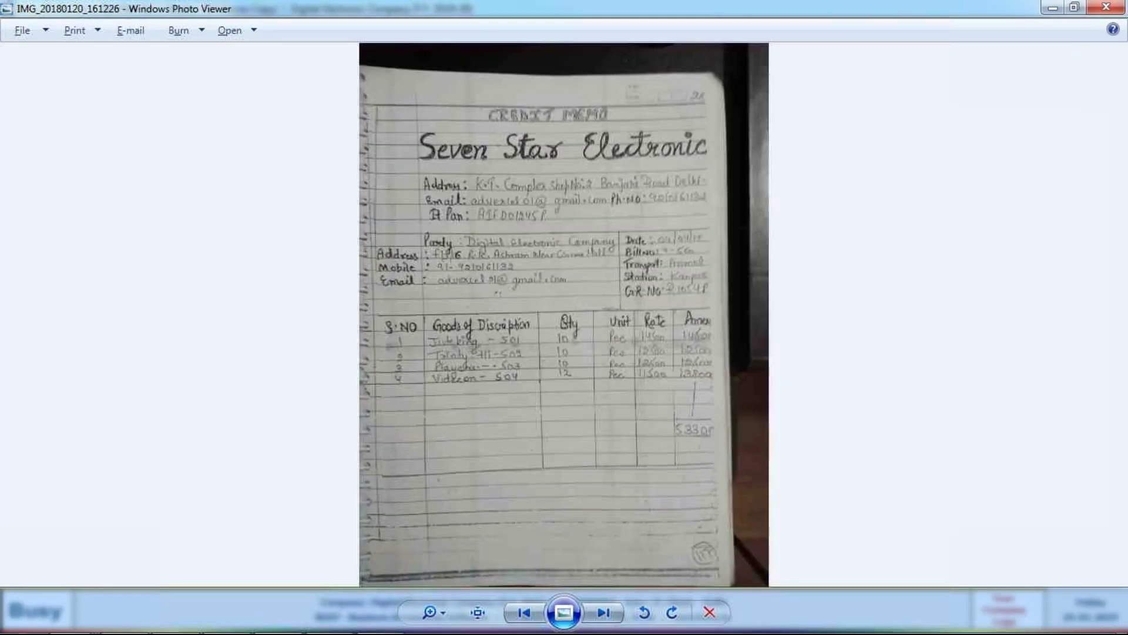
scroll(783, 422, "up", 1)
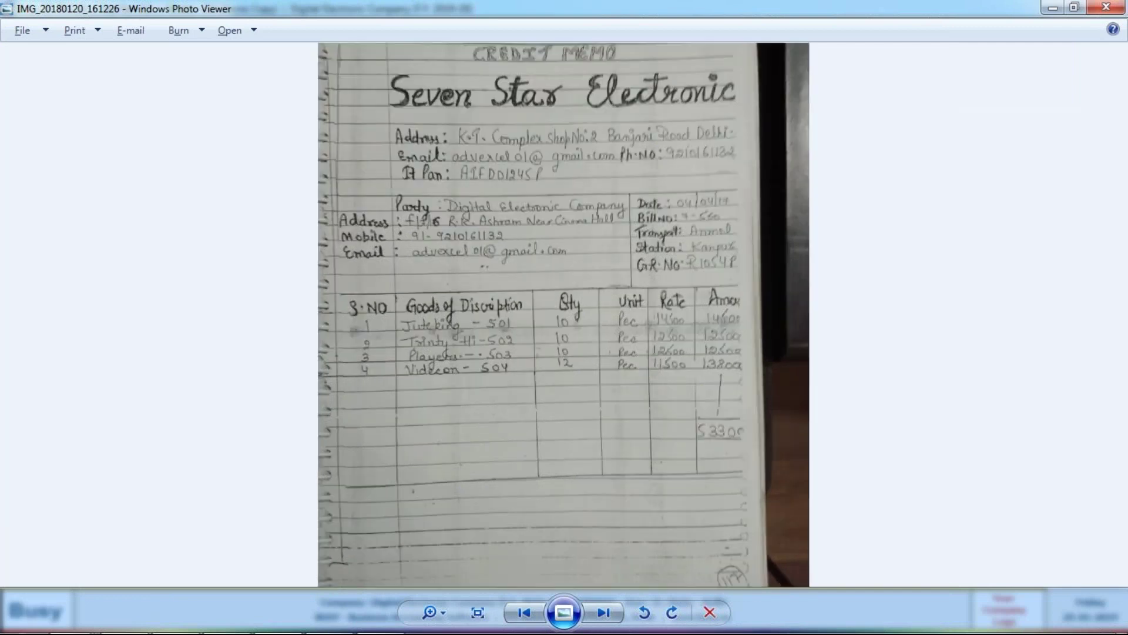
scroll(784, 422, "up", 1)
scroll(776, 391, "up", 1)
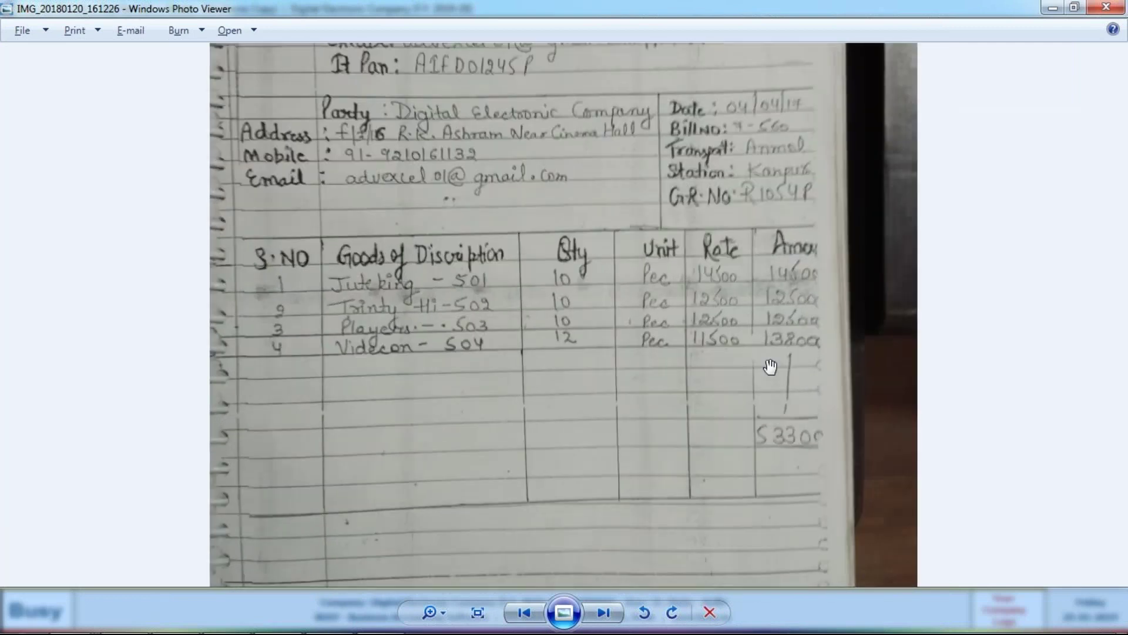
left_click_drag(770, 367, 771, 441)
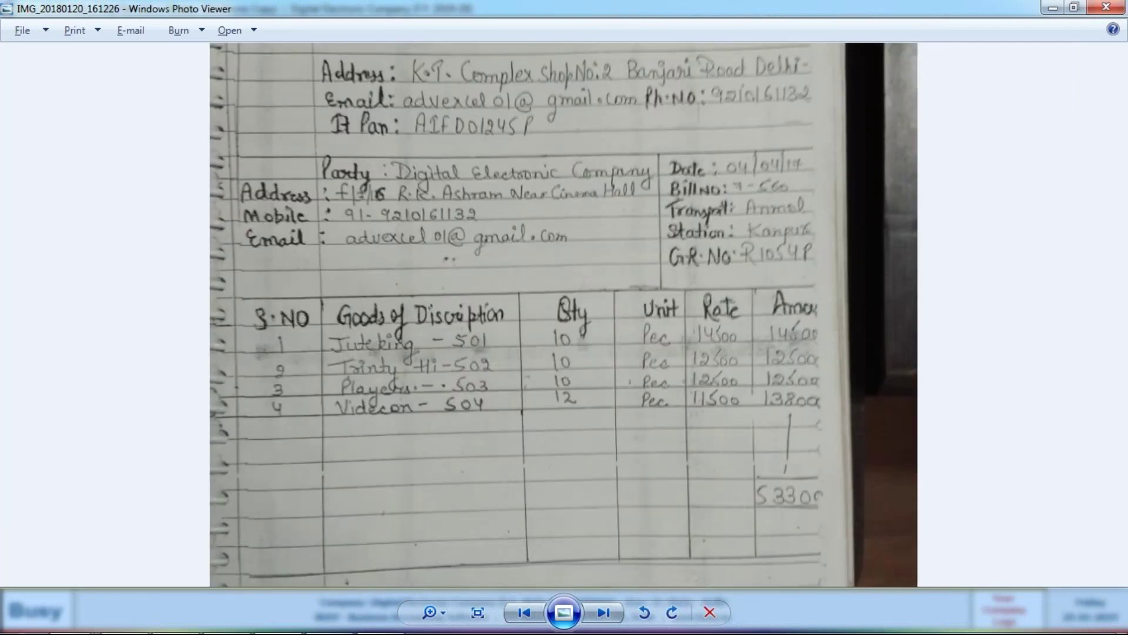
key("alt+Tab")
type("04")
key("Return")
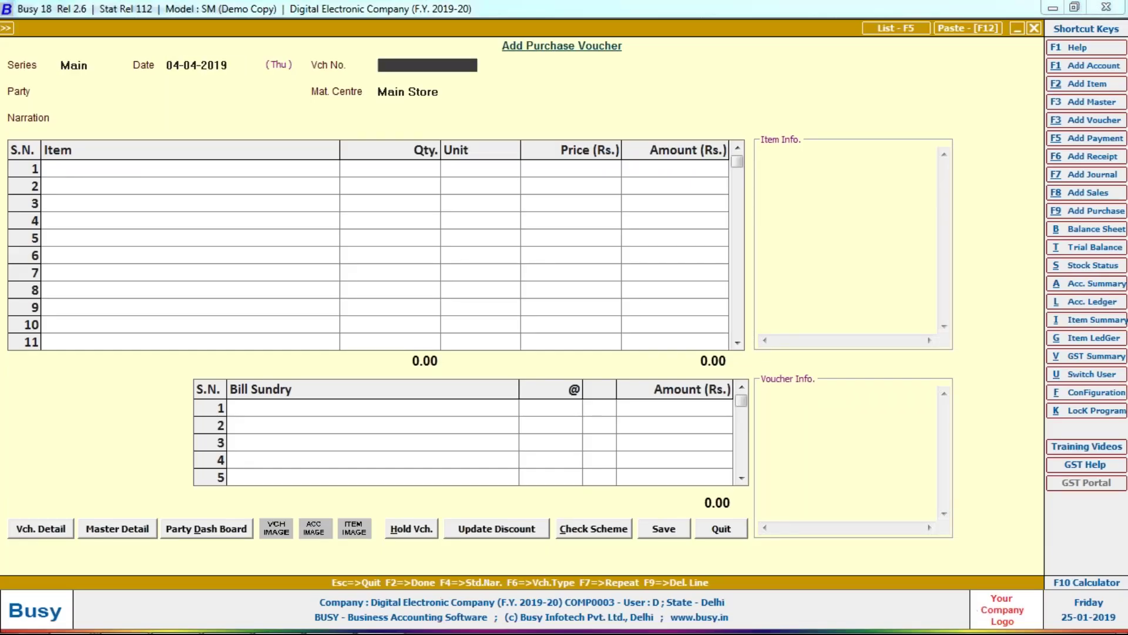
key("alt+Tab")
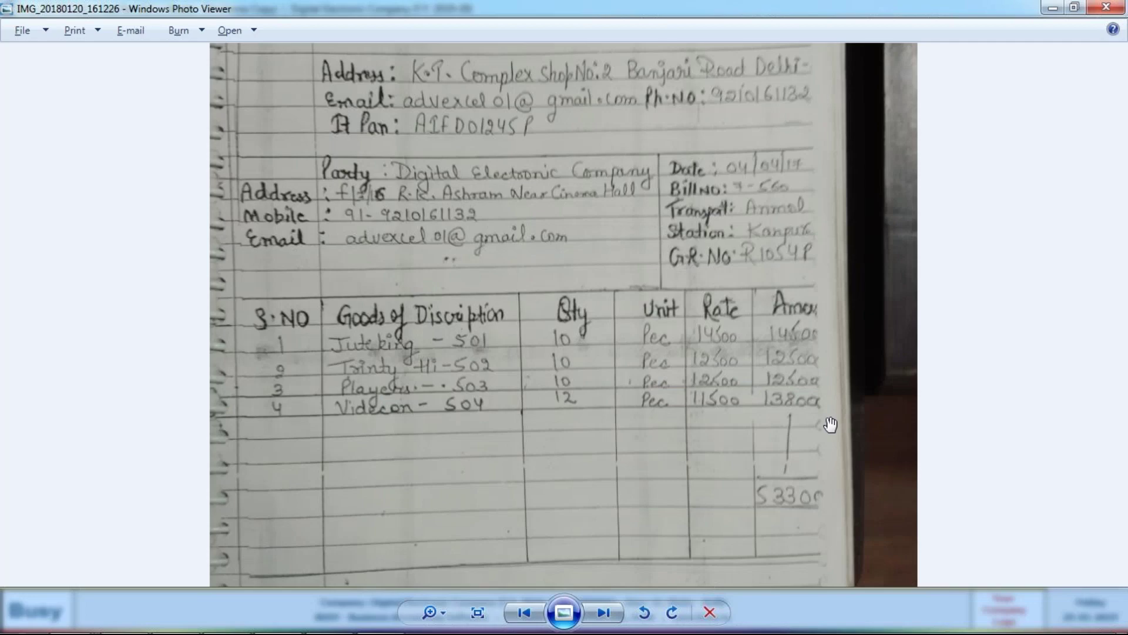
key("alt+Tab")
type("T-550")
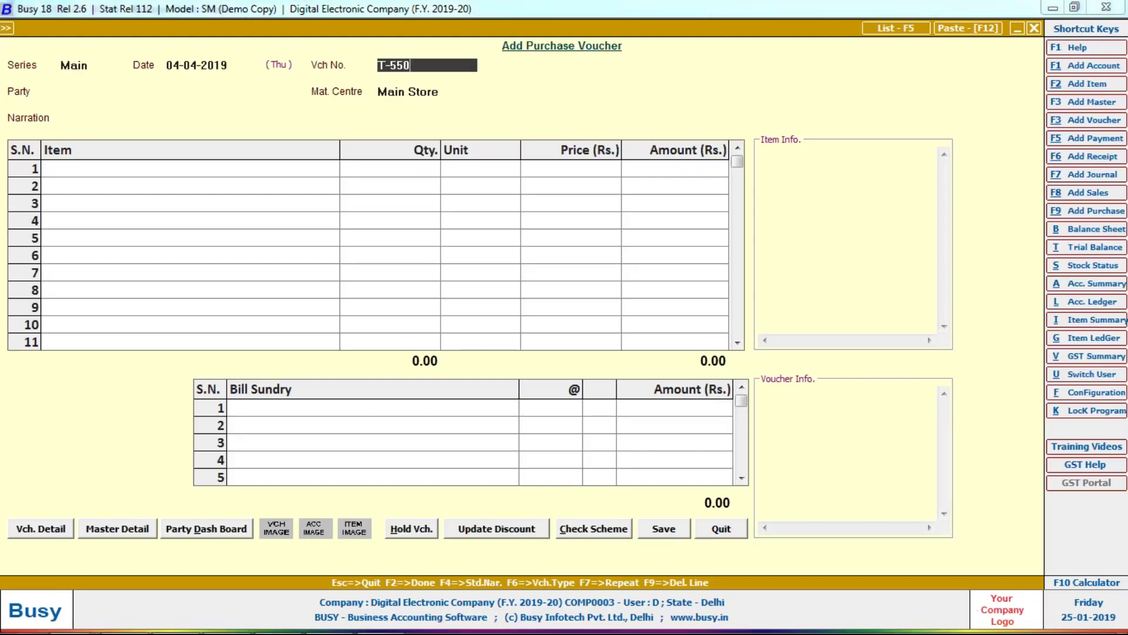
key("Return")
Step: Create party account SEVEN STAR ELECTRONIC under Sundry Creditors with bill-by-bill balancing N
key("F3")
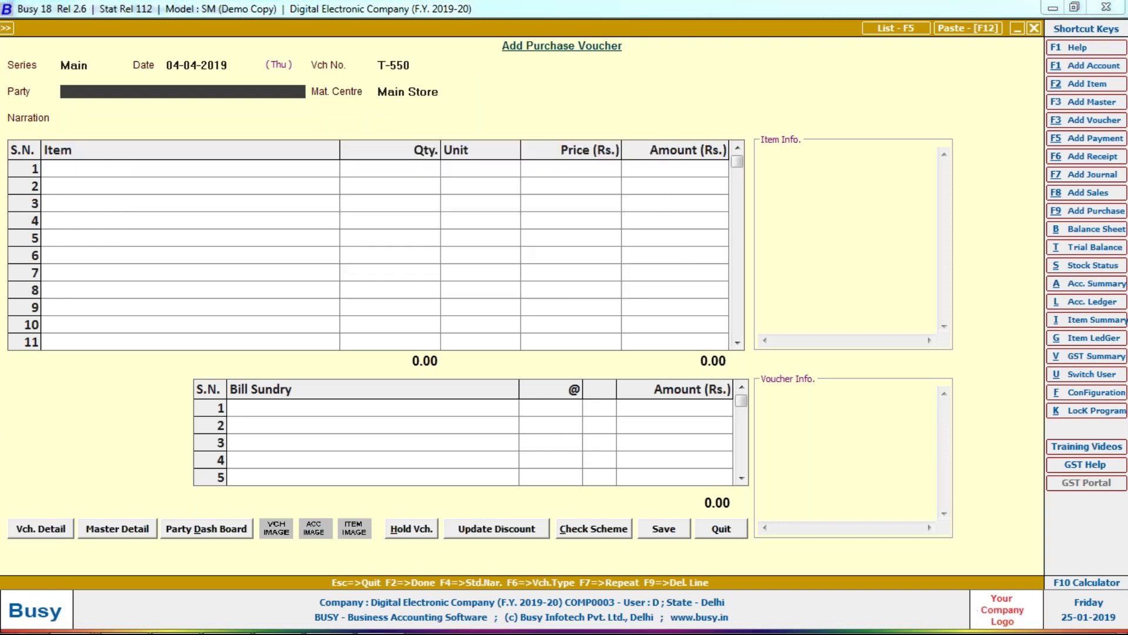
type("SEVEN STAR ELECTRONIC")
key("Return")
key("Return")
key("Return")
type("Sun")
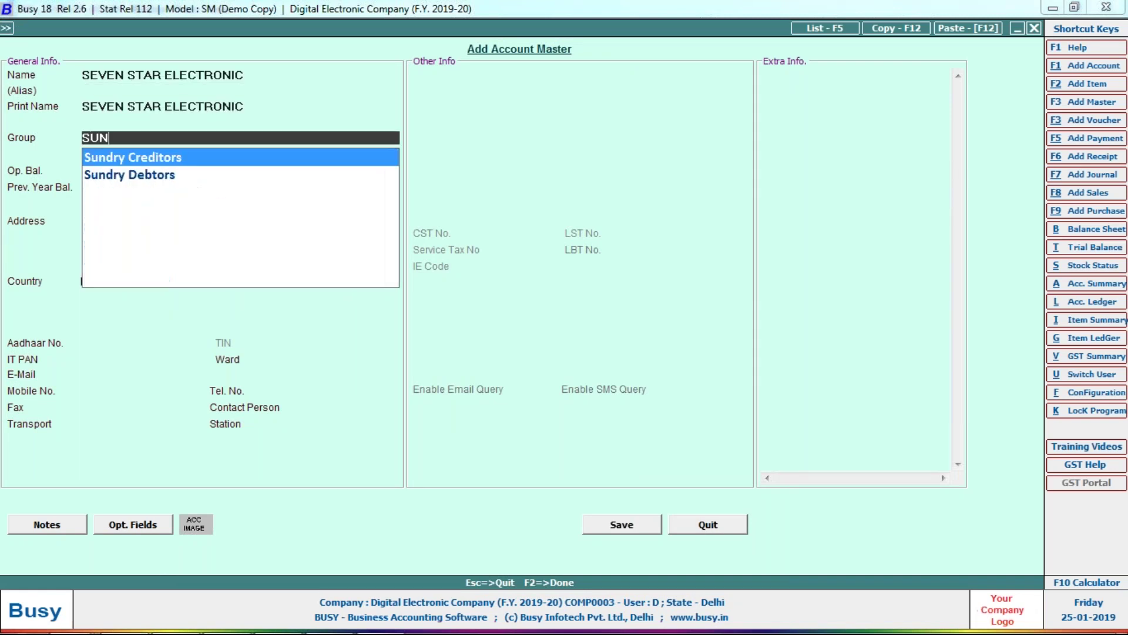
key("Return")
key("Return")
key("Return")
key("Return")
key("Return")
key("Return")
type("N")
key("Return")
key("Return")
key("Return")
key("Return")
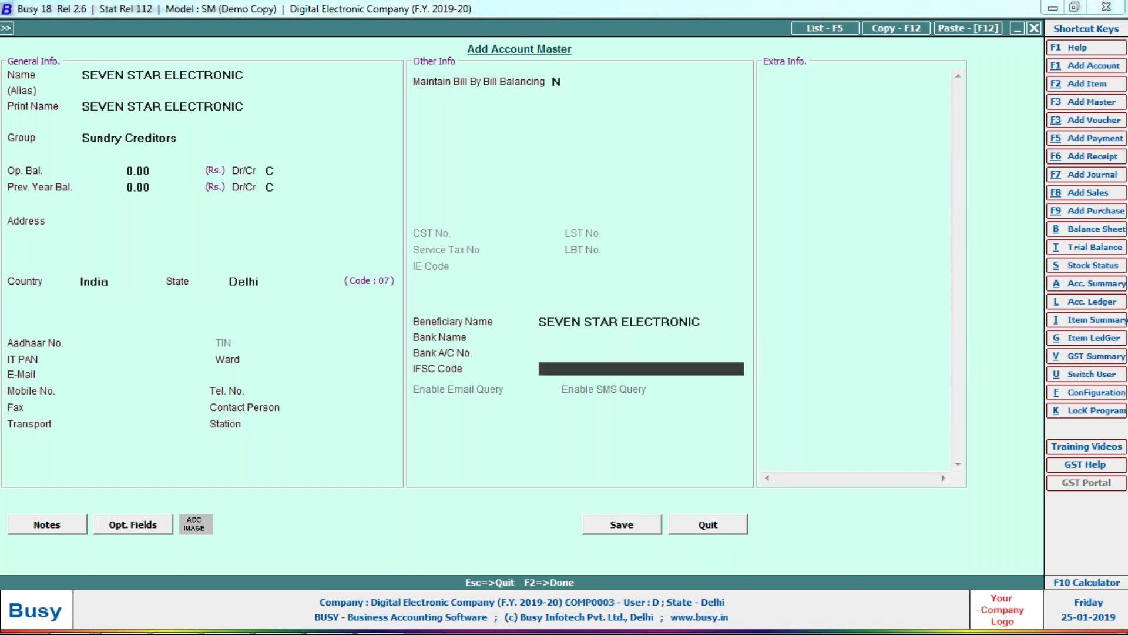
key("F2")
key("Return")
key("Return")
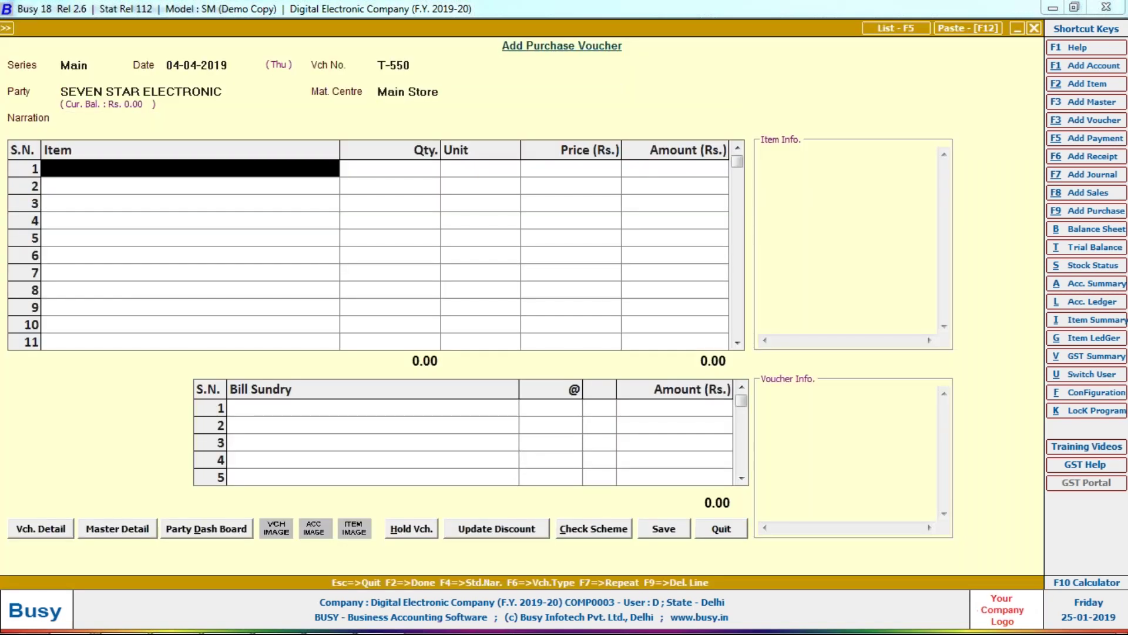
Step: Create item JUSTKING K-501 with unit Pcs. and a 14,500 purchase price
key("alt+Tab")
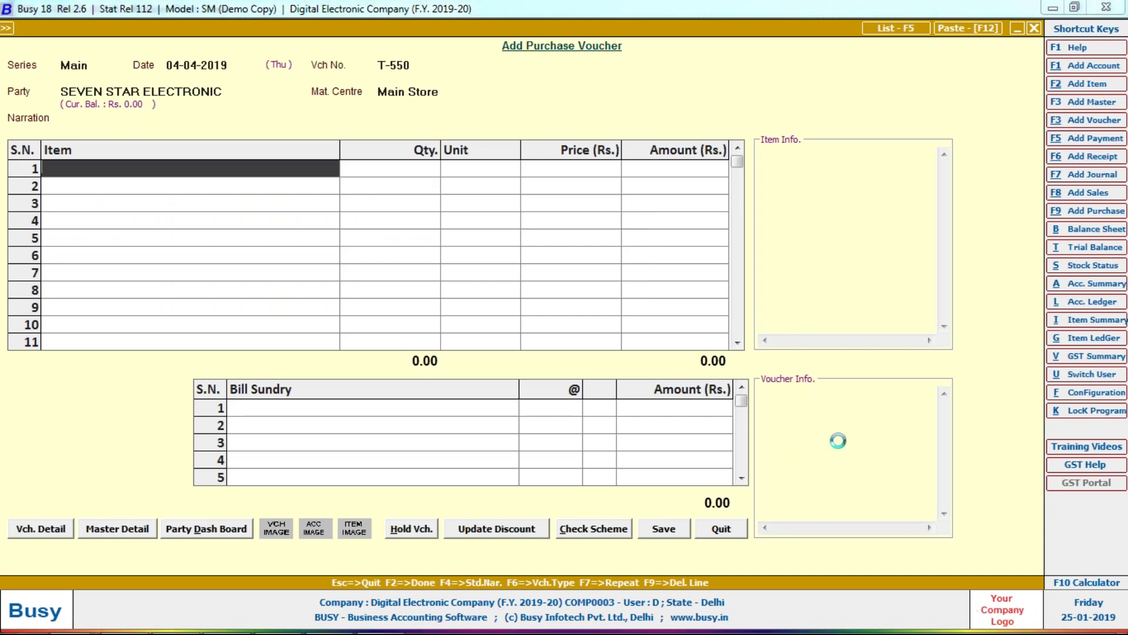
type("KING K-")
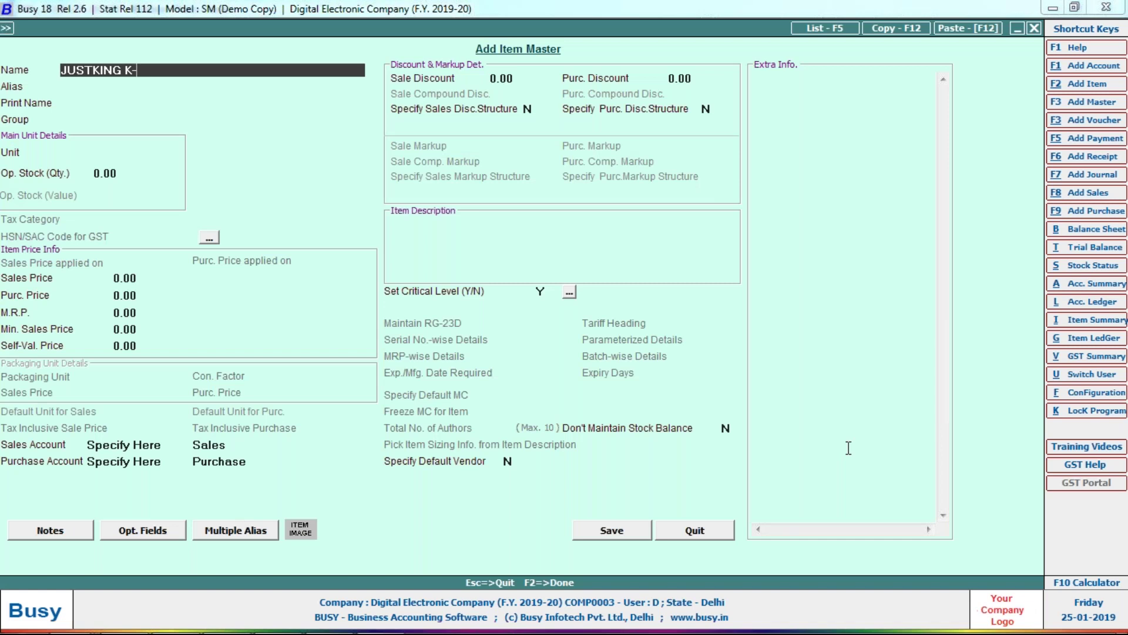
type("501")
key("Return")
key("Return")
key("Return")
type("P")
key("Return")
key("Return")
key("Return")
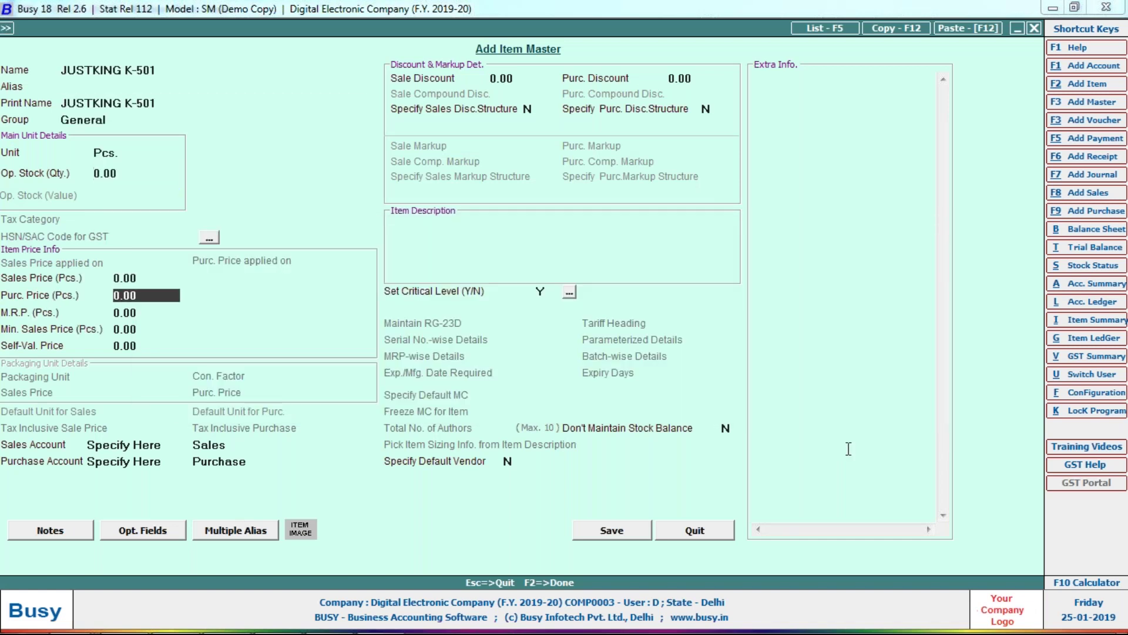
key("alt+Tab")
key("alt+Tab")
key("alt+Tab")
type("14,5")
type("00")
key("Return")
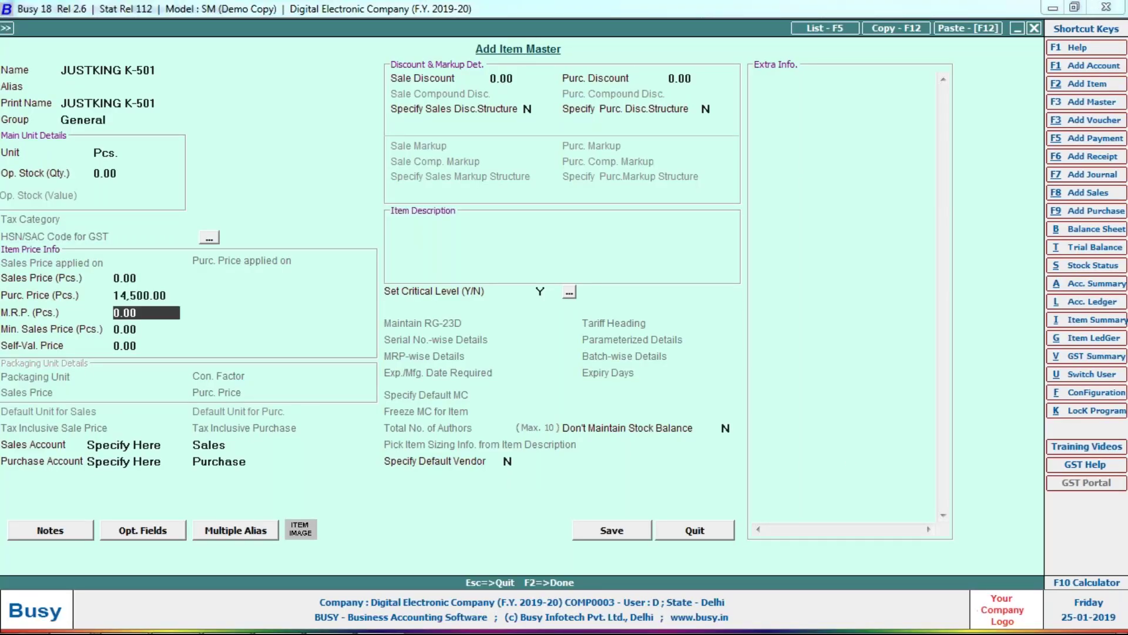
key("F2")
Step: Enter 10 pieces on the first row and begin a new item named TRINTY
key("alt+Tab")
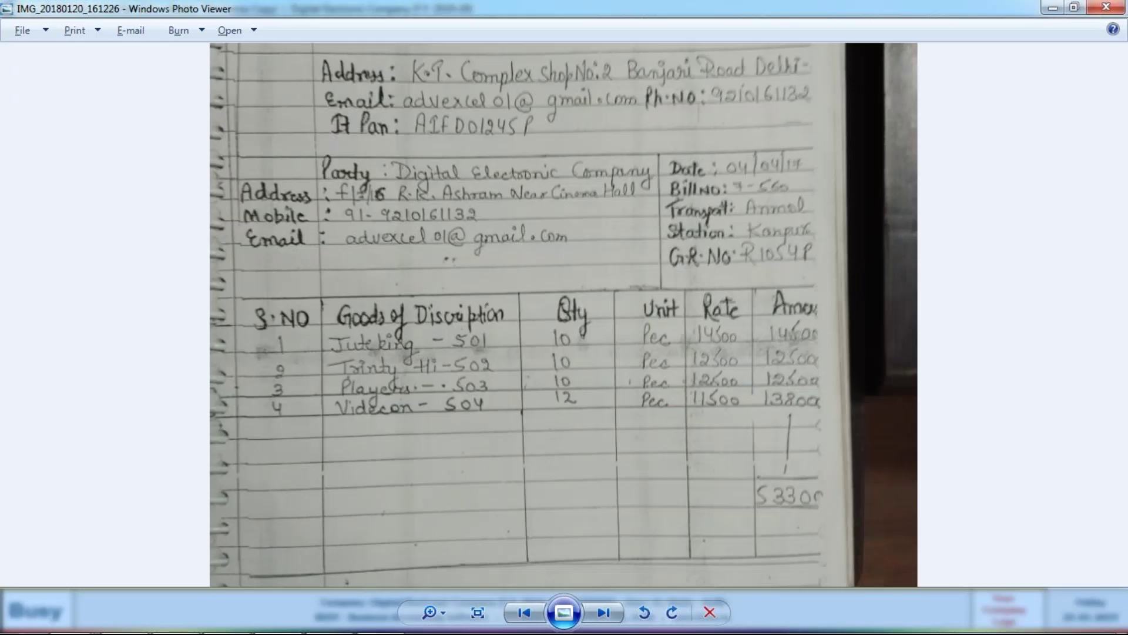
key("alt+Tab")
type("10")
key("Return")
key("Return")
key("Return")
key("F3")
key("alt+Tab")
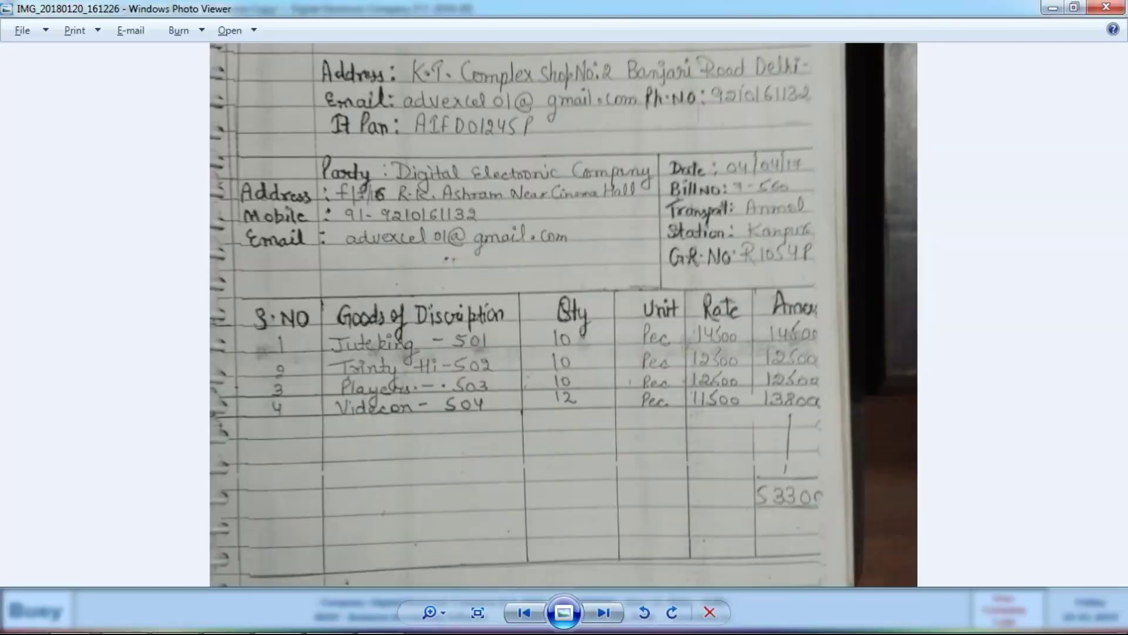
key("alt+Tab")
type("TRINTY")
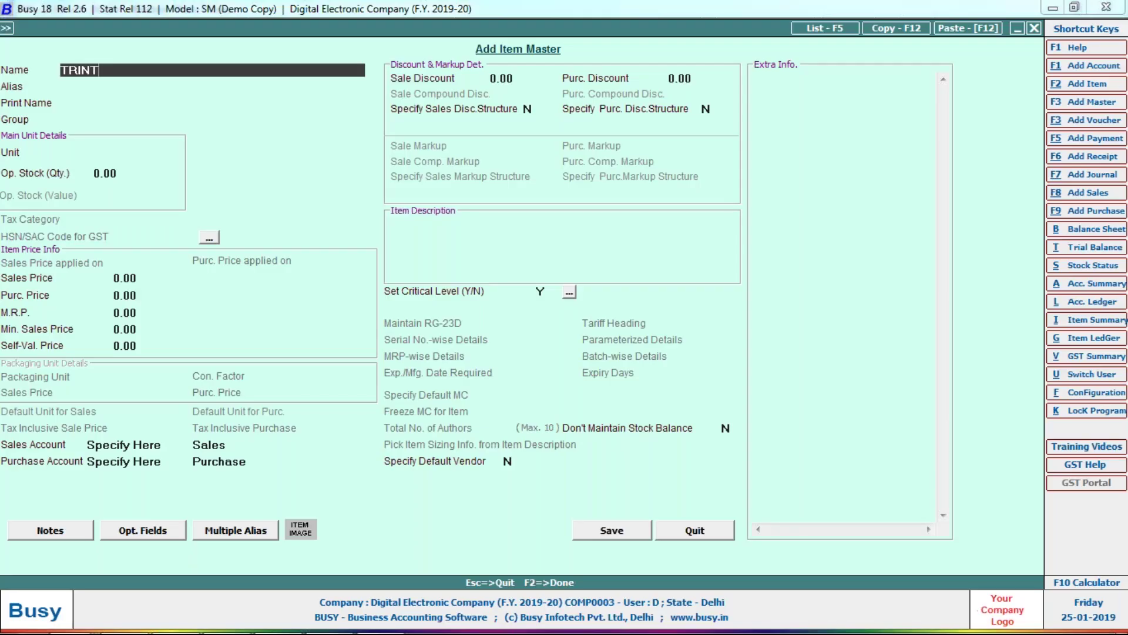
Step: Create item TRINTY HI -502 with a purchase price of 12,500 and save it
key("alt+Tab")
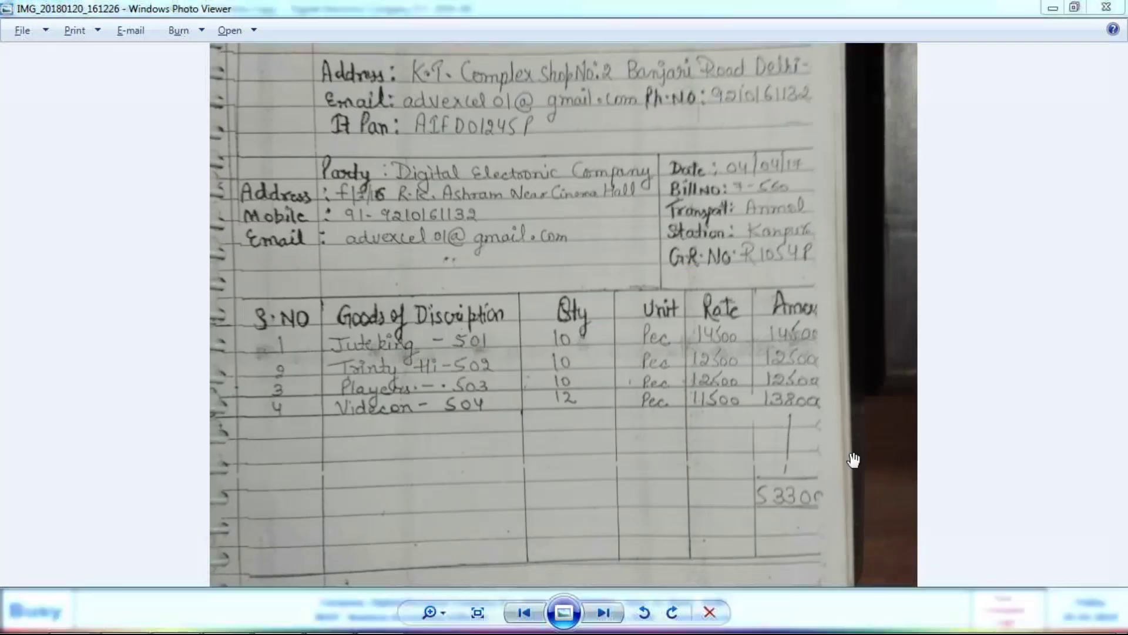
key("alt+Tab")
type("HI -")
key("alt+Tab")
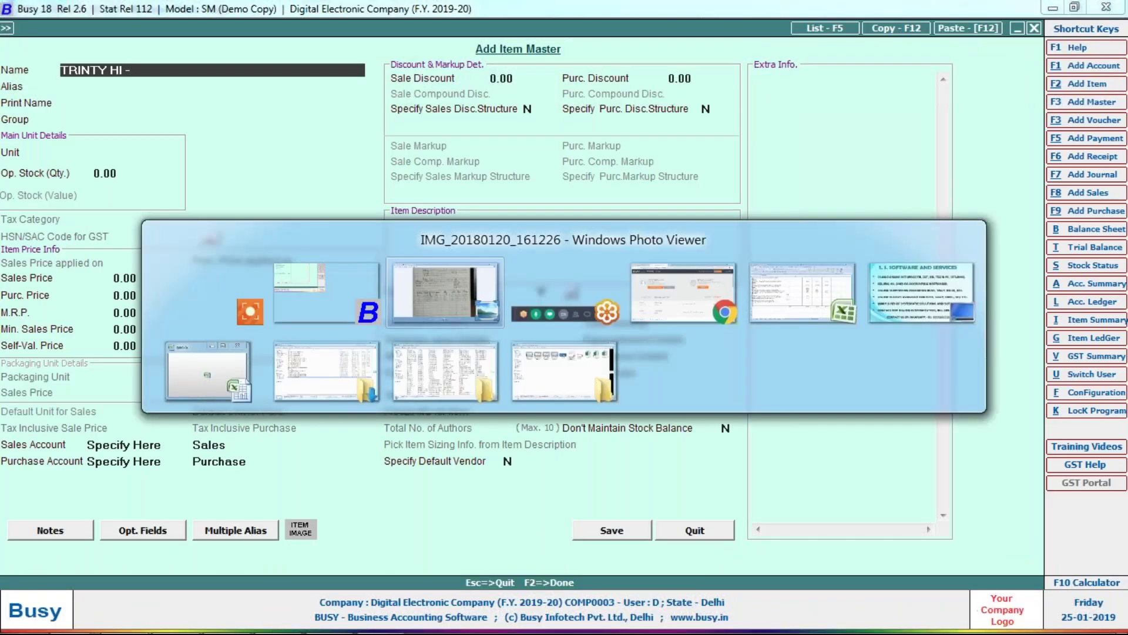
key("alt+Tab")
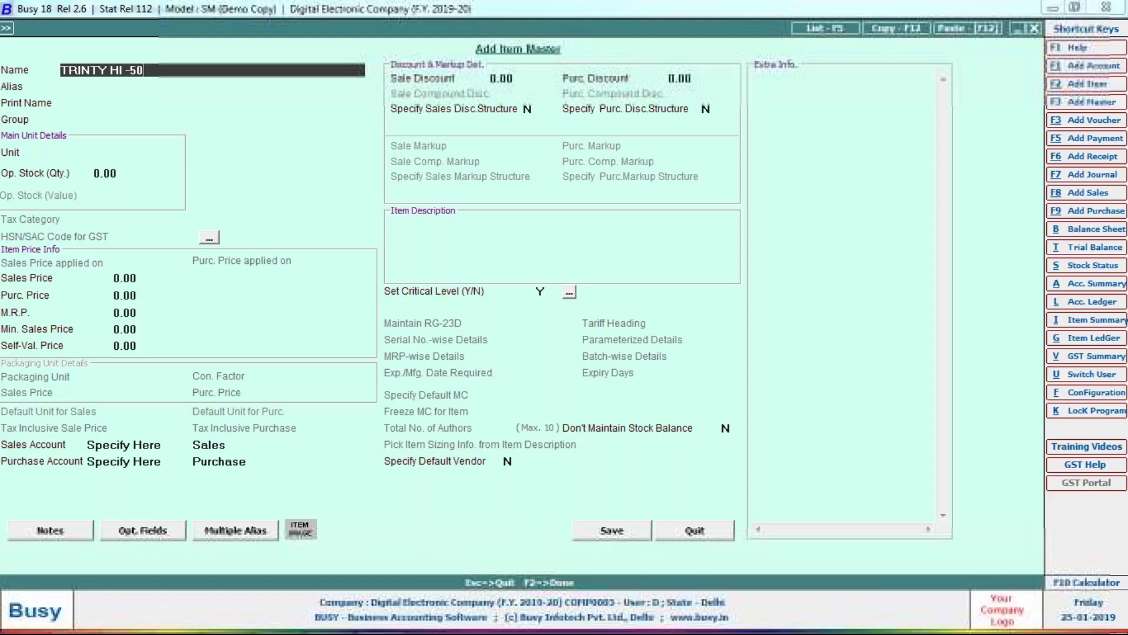
type("502")
key("Return")
key("Return")
key("Return")
key("Return")
key("Return")
key("Return")
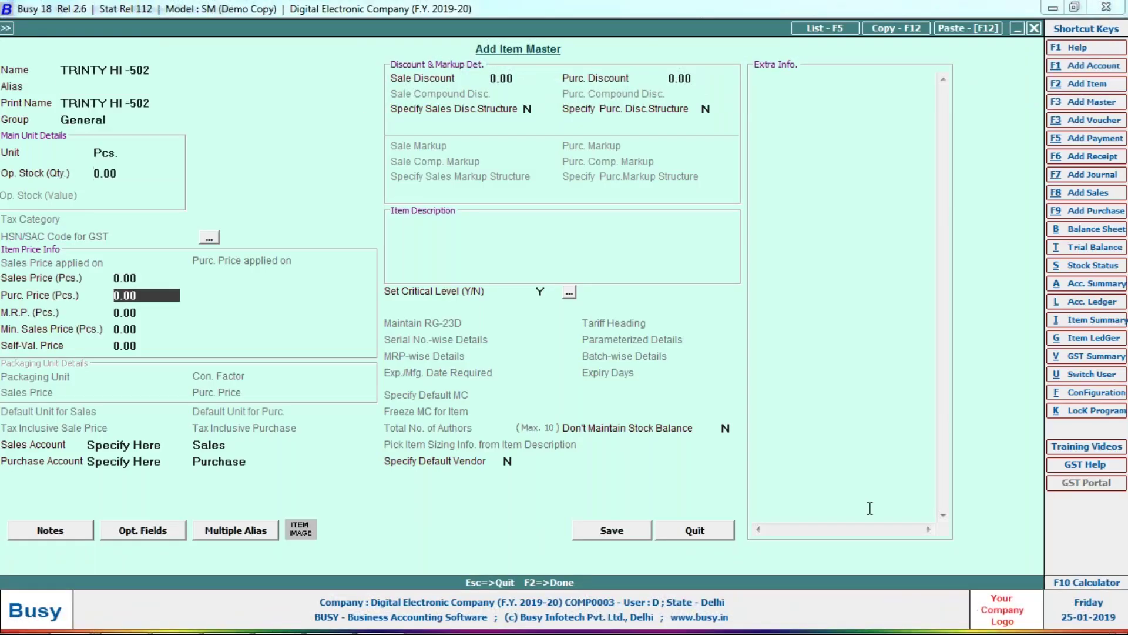
key("alt+Tab")
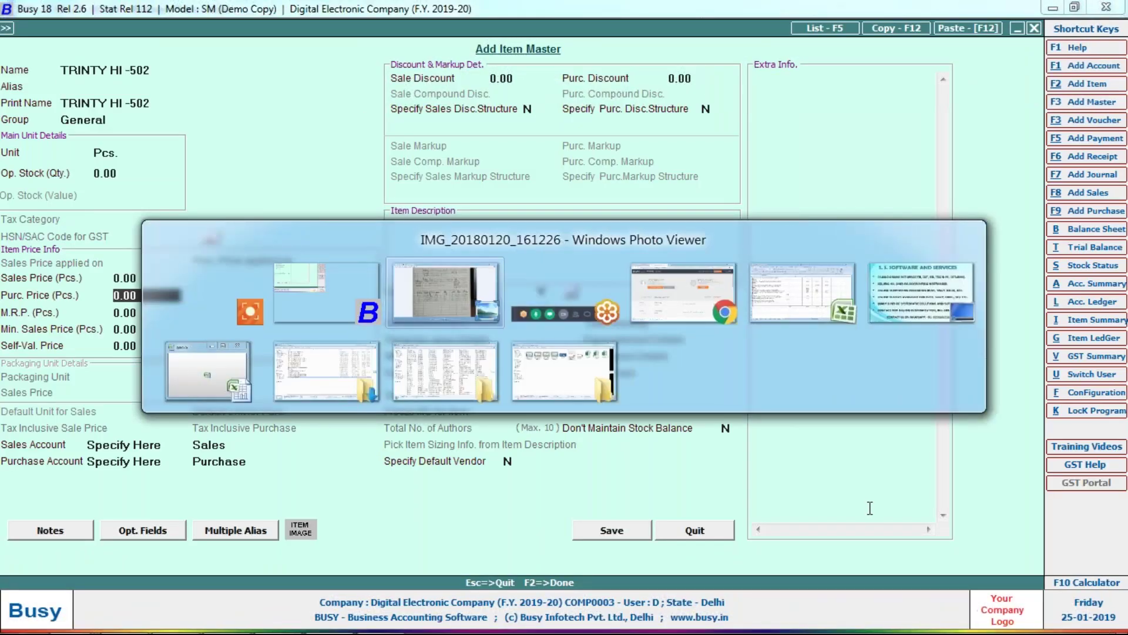
key("alt+Tab")
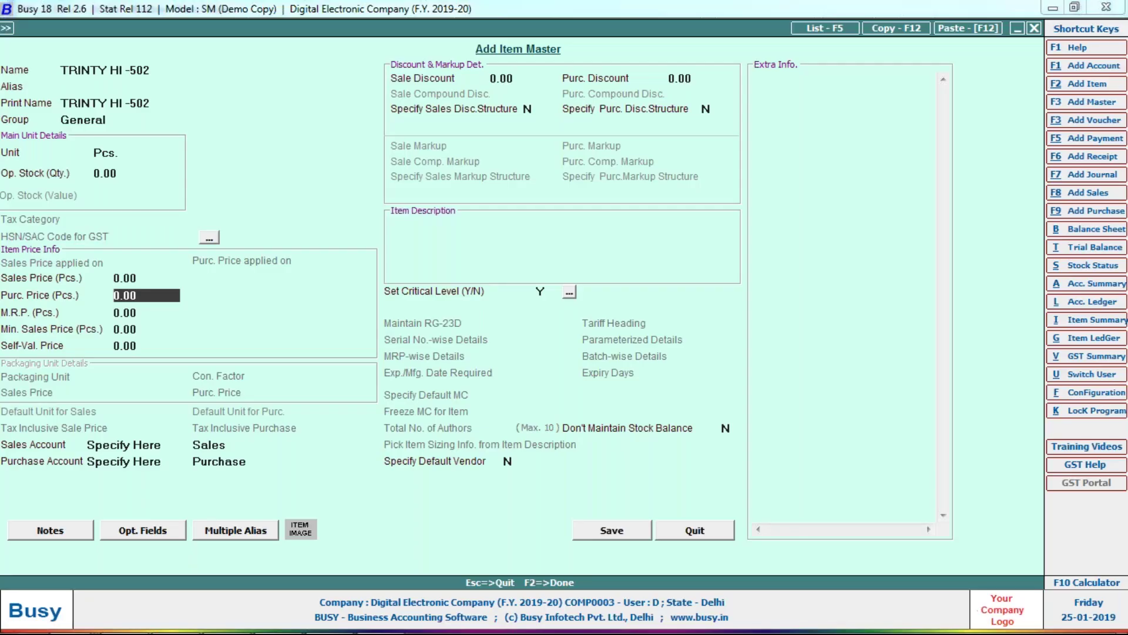
type("12,500")
key("Return")
key("F2")
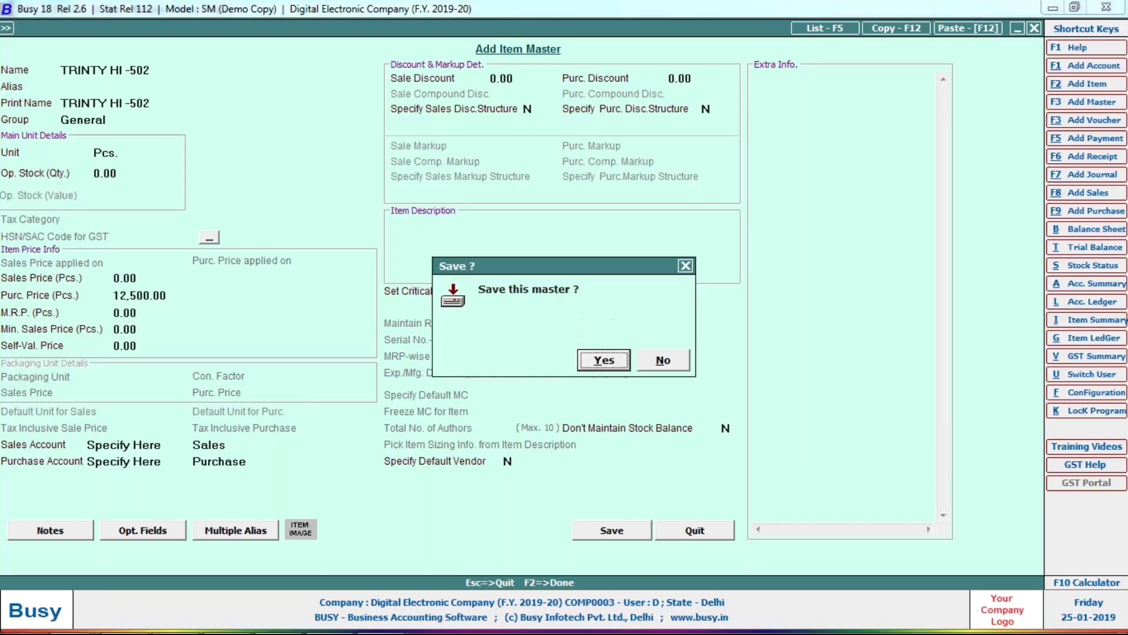
key("Return")
Step: Enter quantity 10 on row 2, fixing a mistyped 100, and start new item 'Player'
key("alt+Tab")
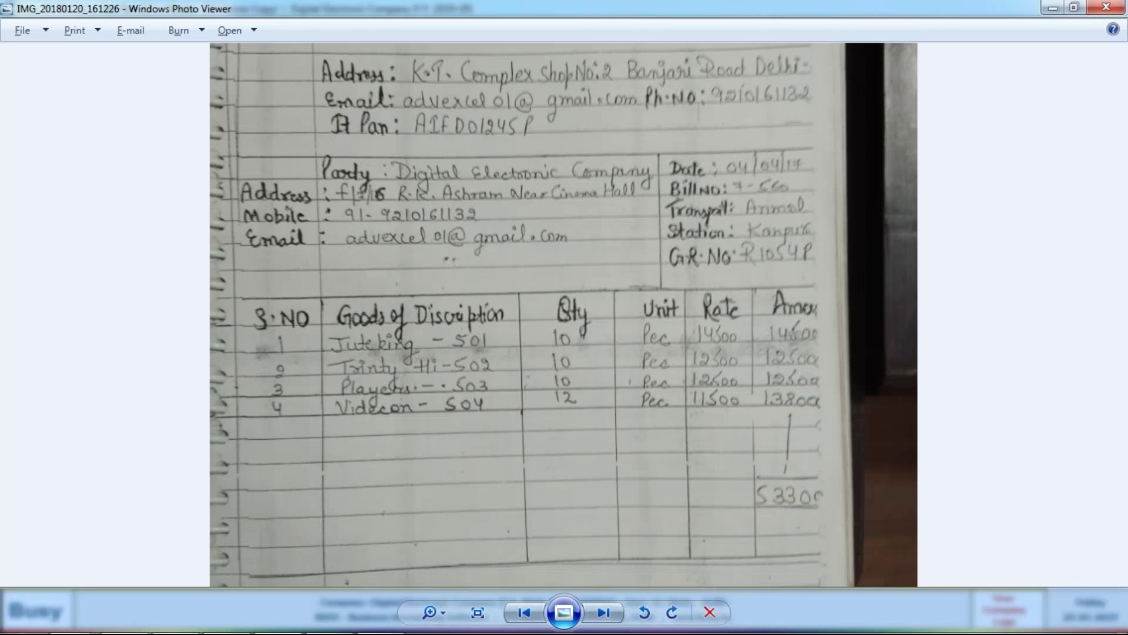
key("alt+Tab")
type("100")
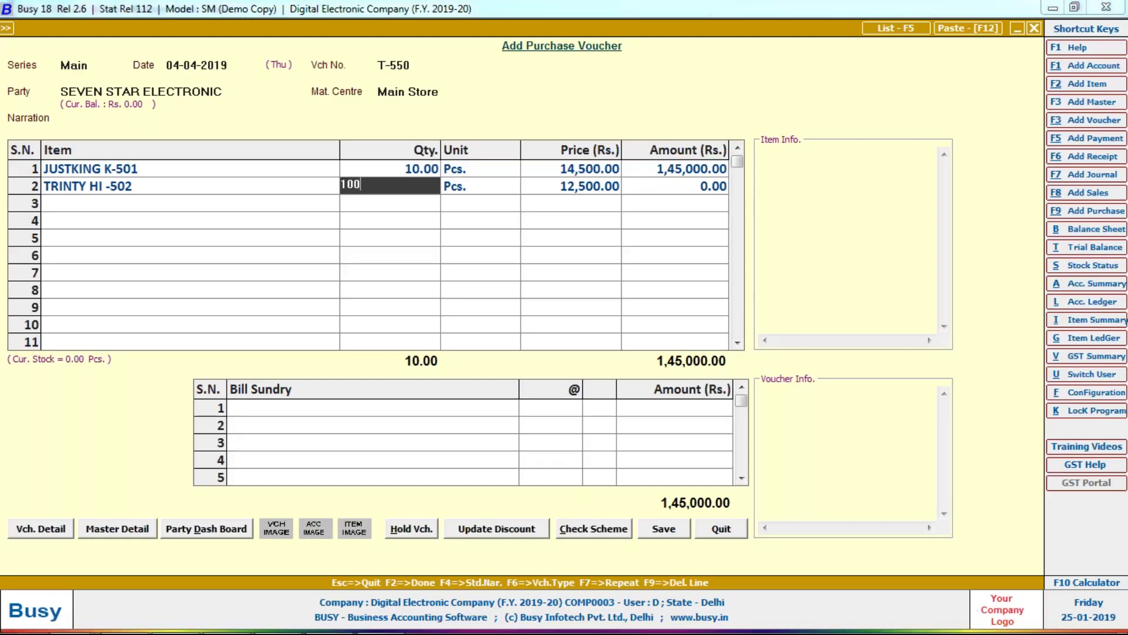
key("Return")
key("shift+Tab")
type("10")
key("Return")
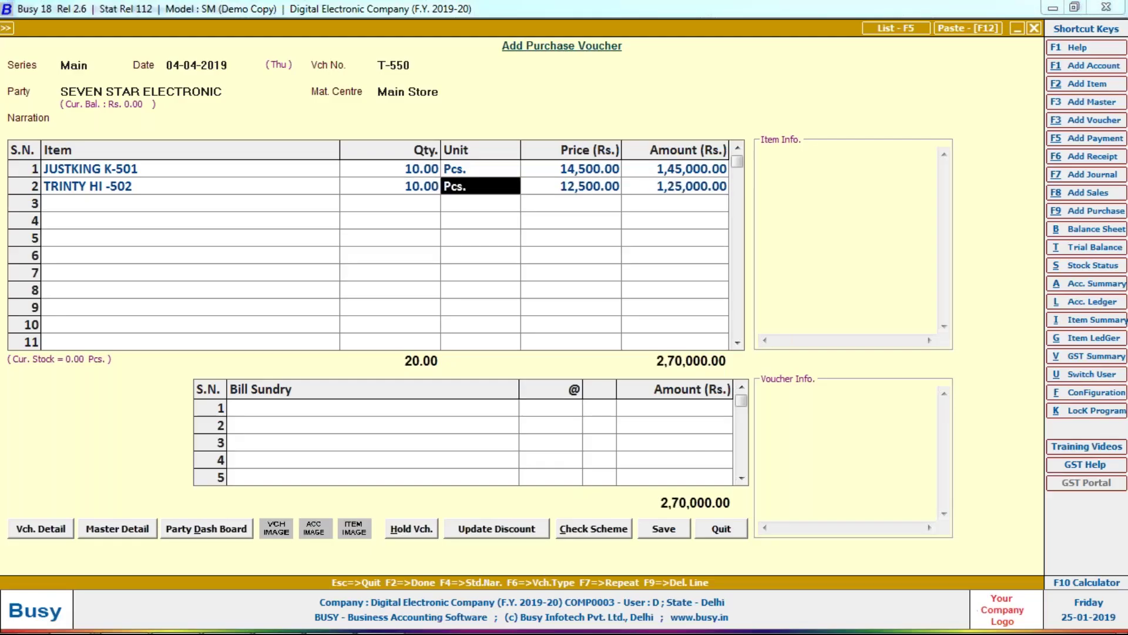
key("Return")
key("Return")
key("Return")
key("alt+F2")
type("Player")
Step: Create item Players-503 with unit Pcs and save it
key("alt+Tab")
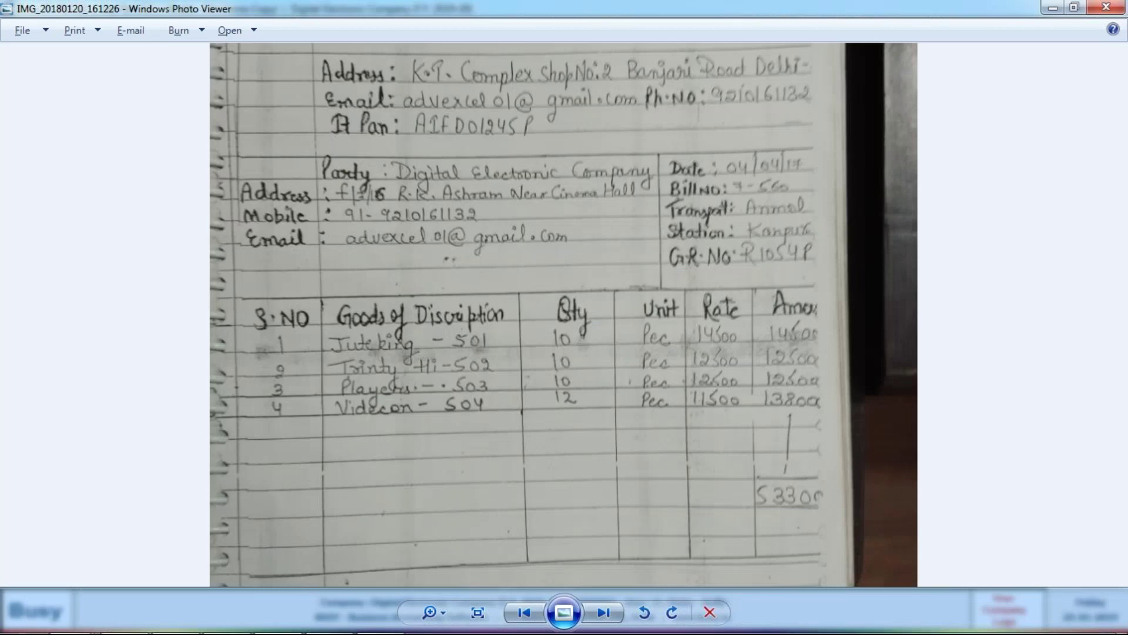
key("alt+Tab")
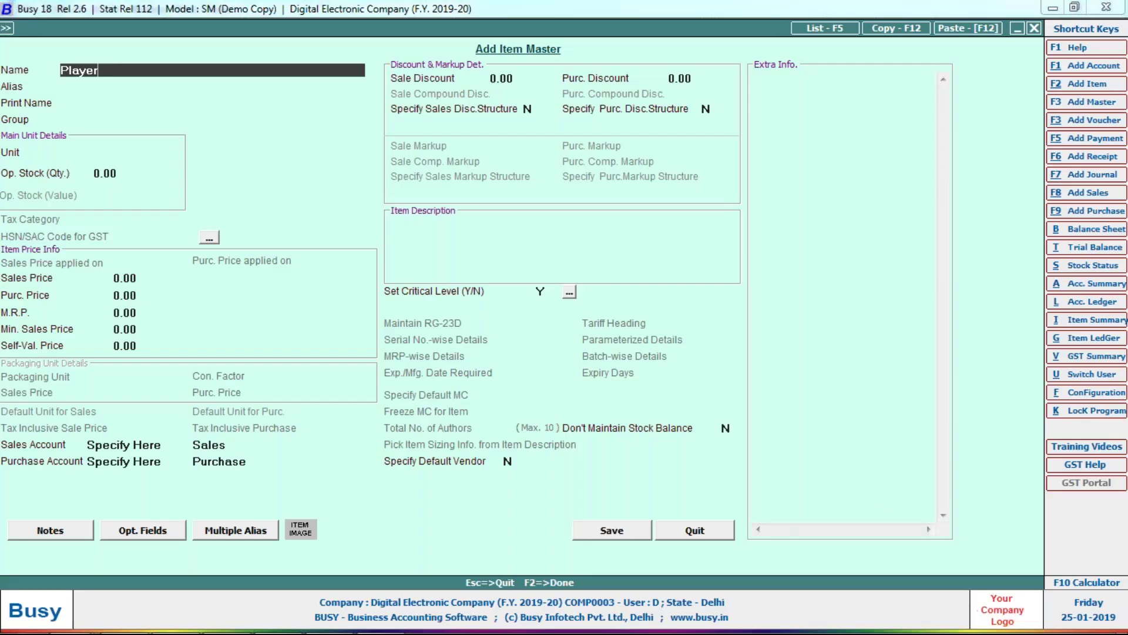
type("s-")
key("alt+Tab")
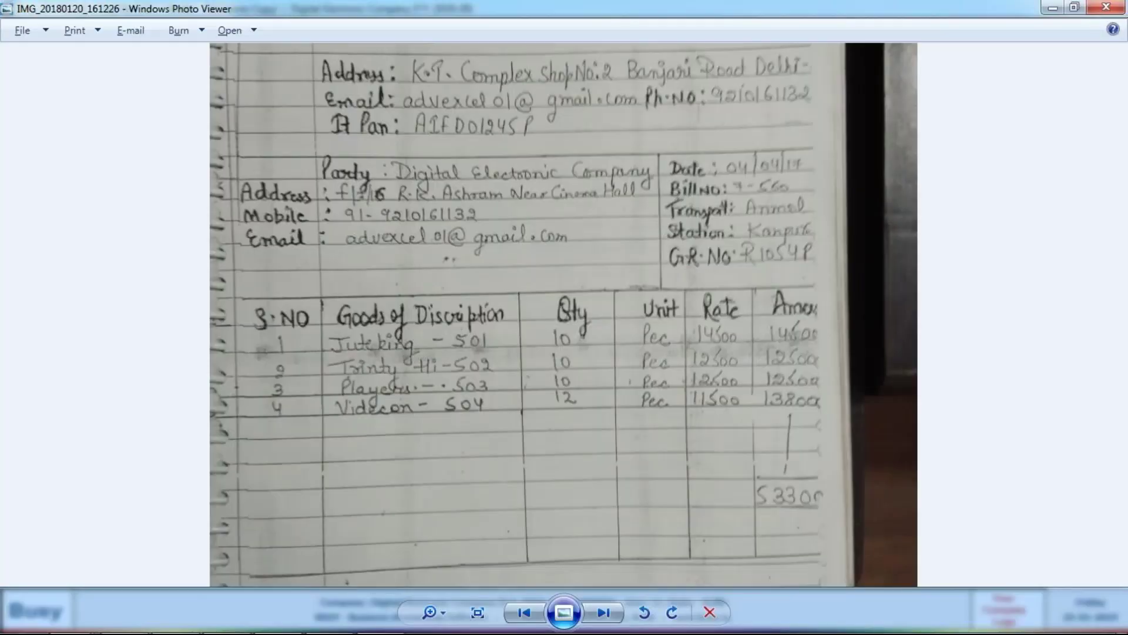
key("alt+Tab")
type("Players-503")
key("Return")
key("Return")
key("Return")
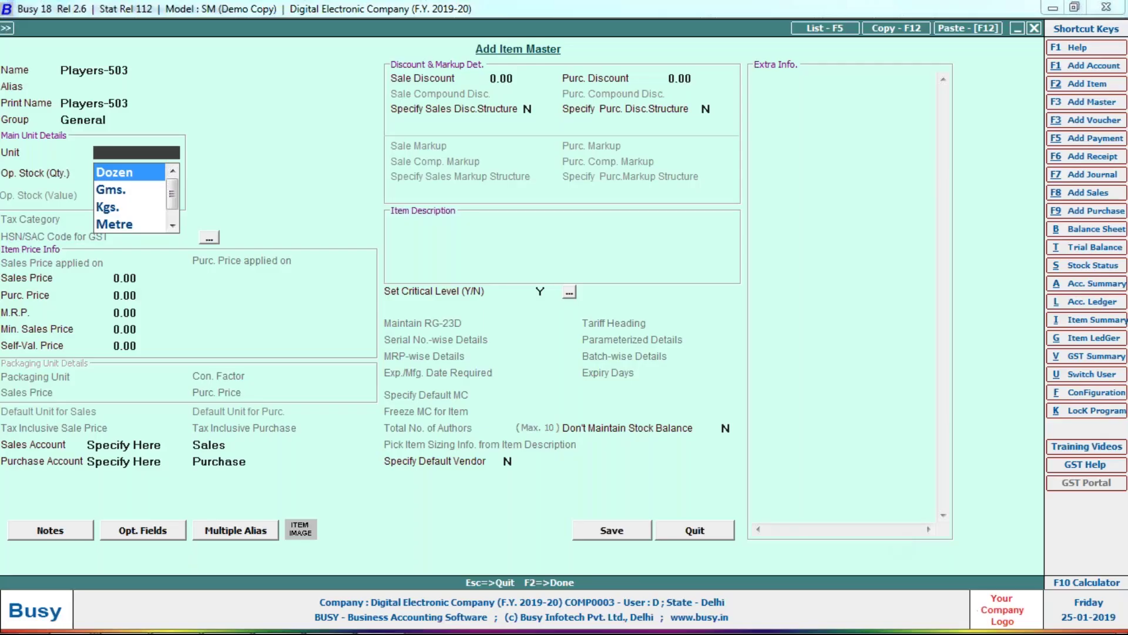
key("Return")
key("Return")
key("Return")
key("alt+Tab")
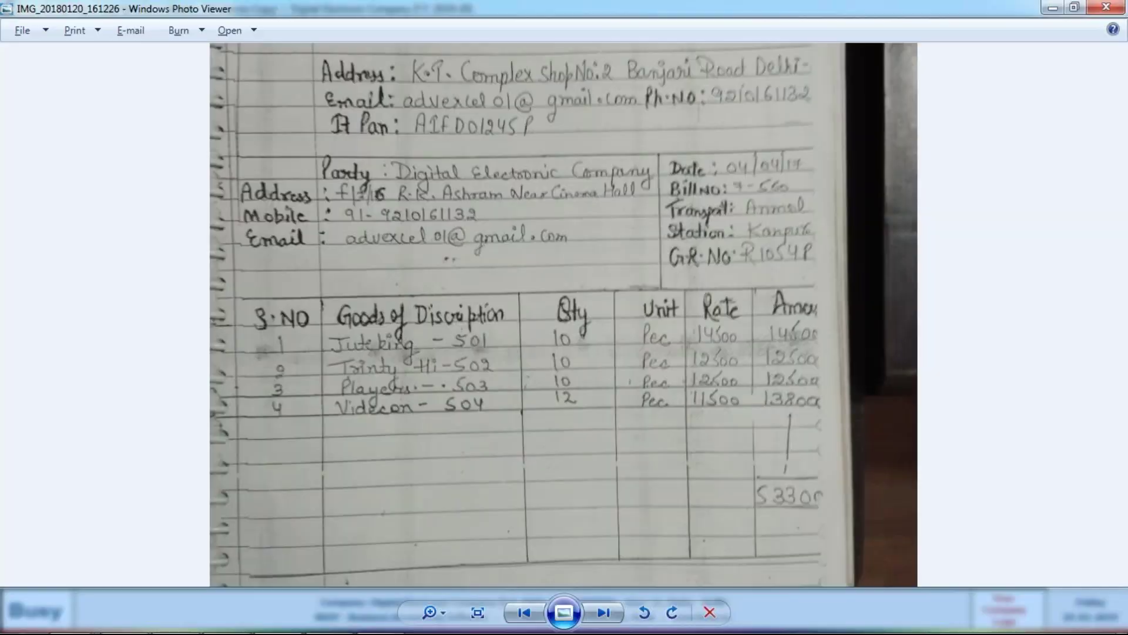
key("alt+Tab")
key("Return")
key("ctrl+a")
key("Return")
Step: Enter 10 pieces of Players-503 on row 3 and start a new item for row 4
key("alt+Tab")
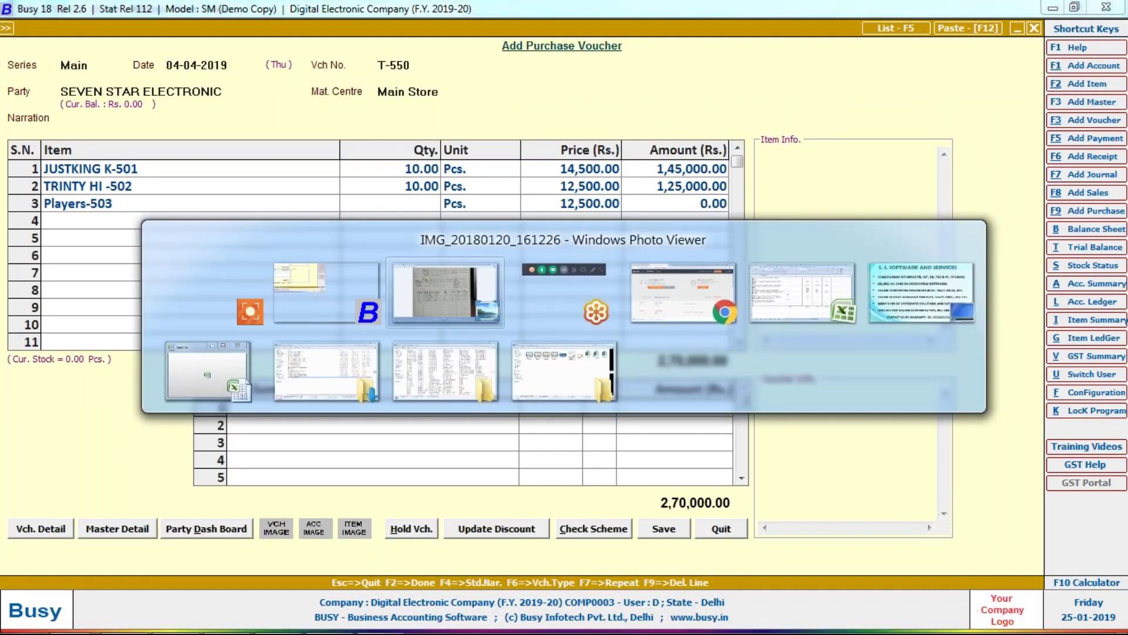
key("alt+Tab")
type("10")
key("Return")
key("Return")
key("Return")
key("alt+Tab")
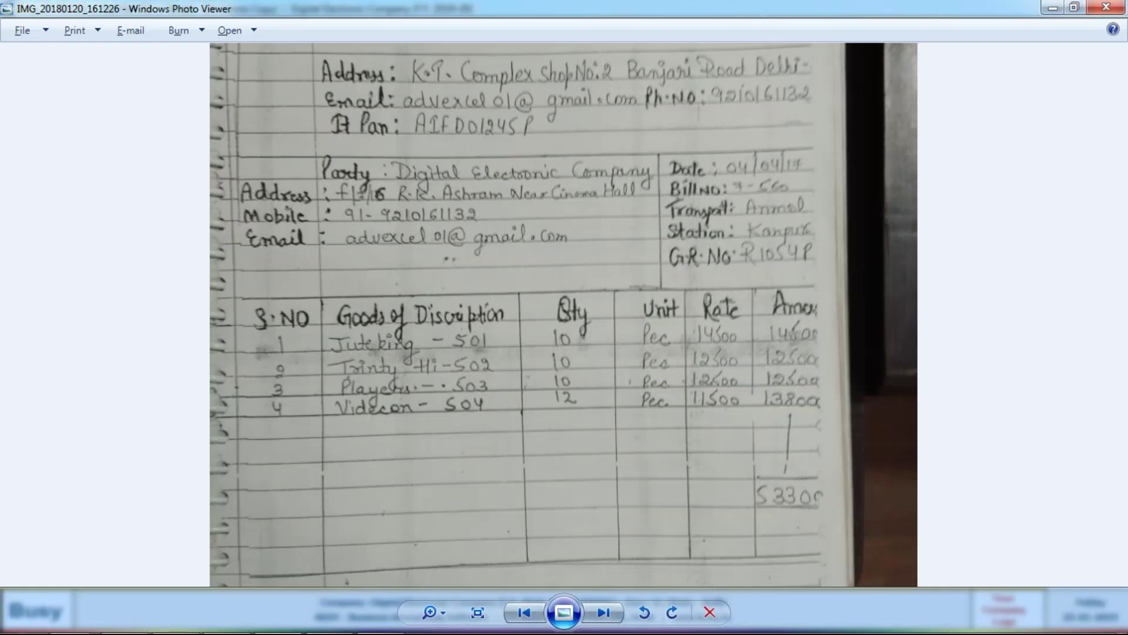
key("alt+Tab")
type("V")
key("F3")
Step: Create item Videcon -504 with unit Pcs and purchase price 11,500, and save it
type("videcon")
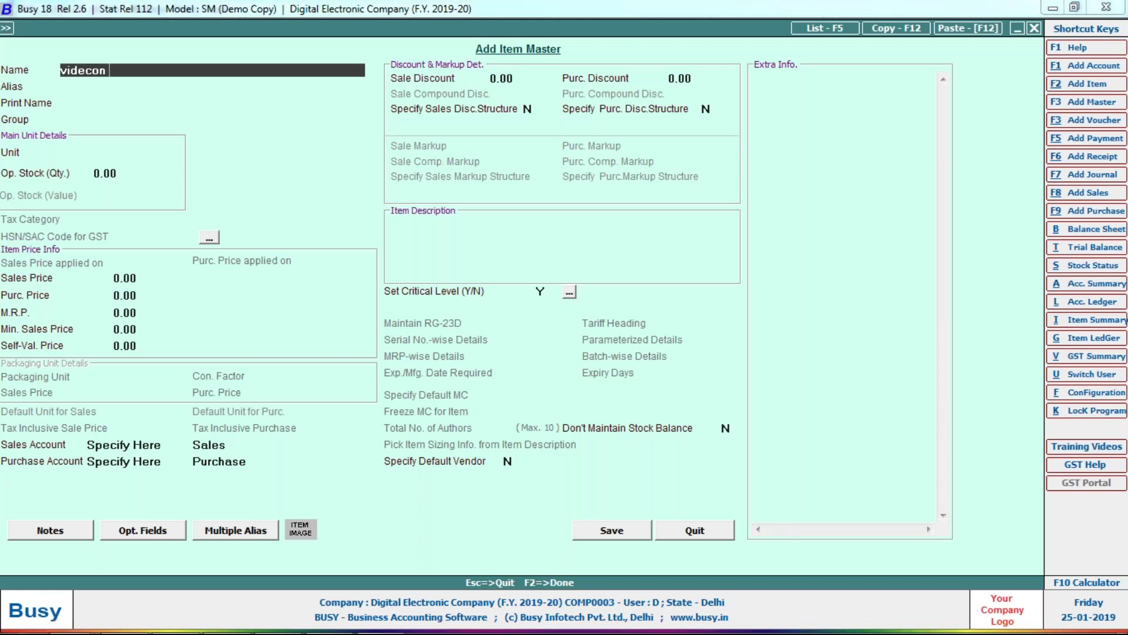
key("alt+Tab")
key("alt+Tab")
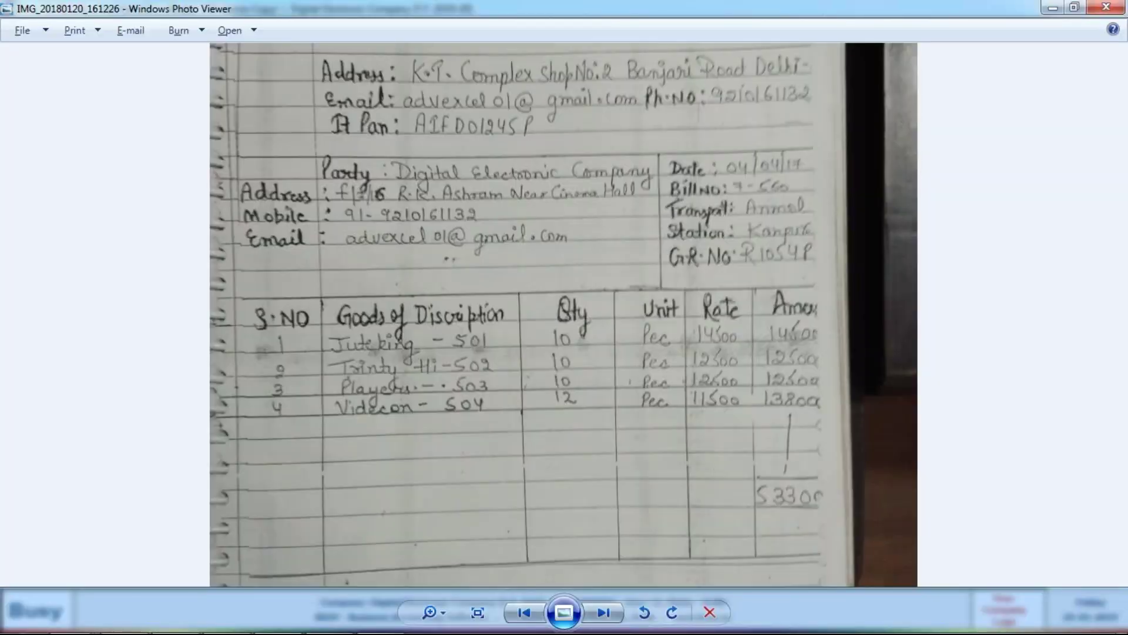
key("alt+Tab")
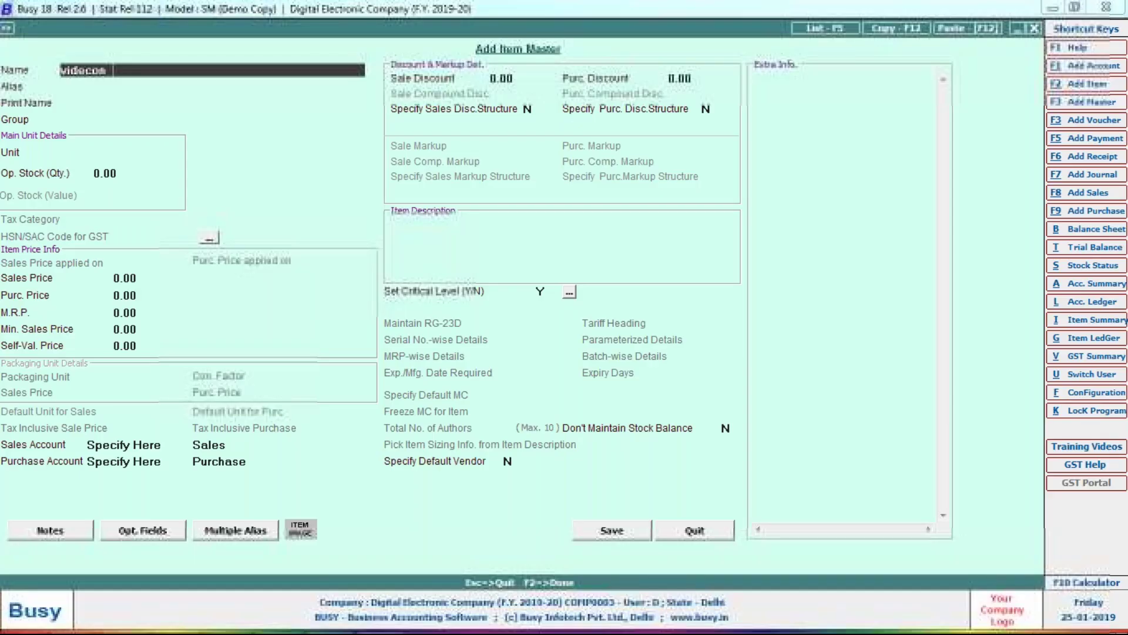
key("Return")
key("Return")
key("alt+Tab")
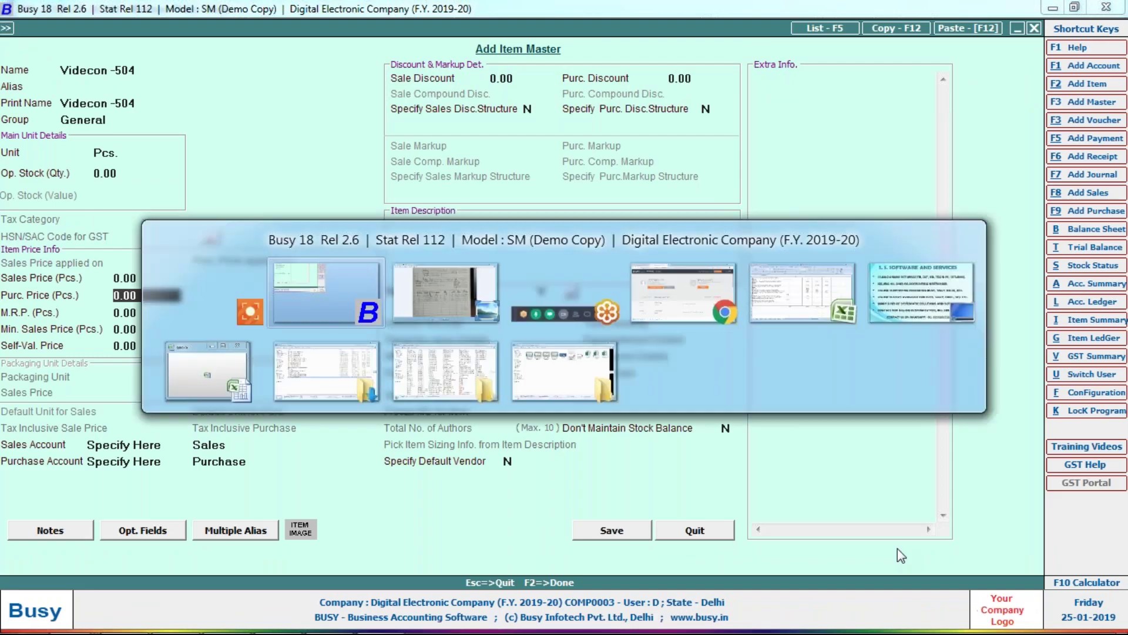
key("alt+Tab")
key("alt+Tab")
type("11500")
key("Return")
key("F2")
key("Return")
key("Return")
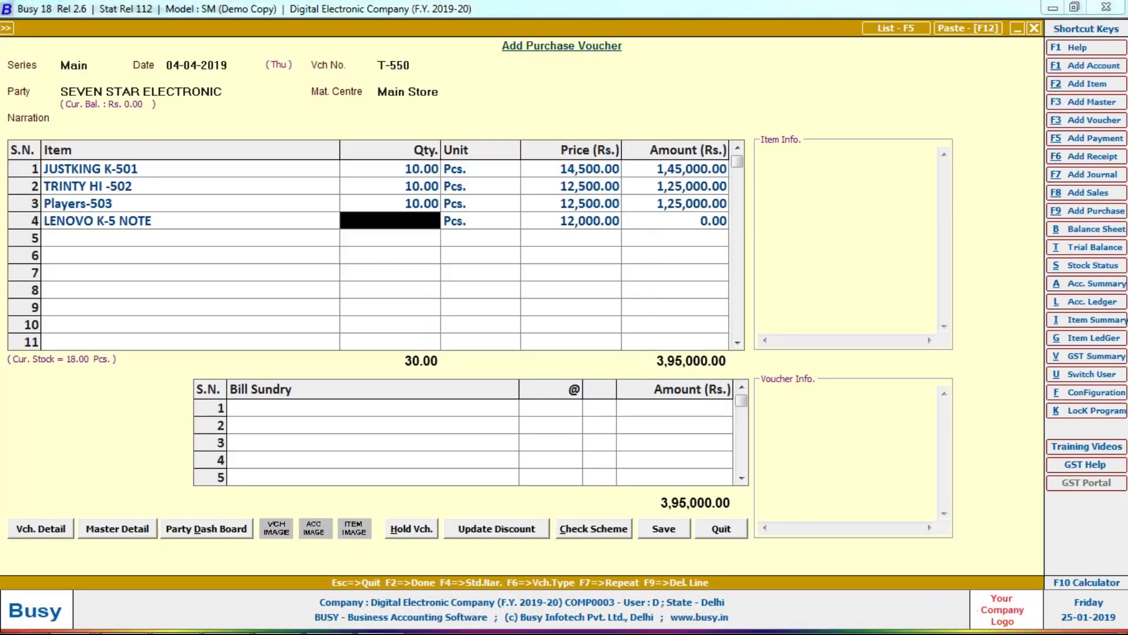
Step: Put LENOVO K-5 NOTE on row 4 and check its rate against the bill
key("alt+Tab")
key("alt+Tab")
type("12")
key("Return")
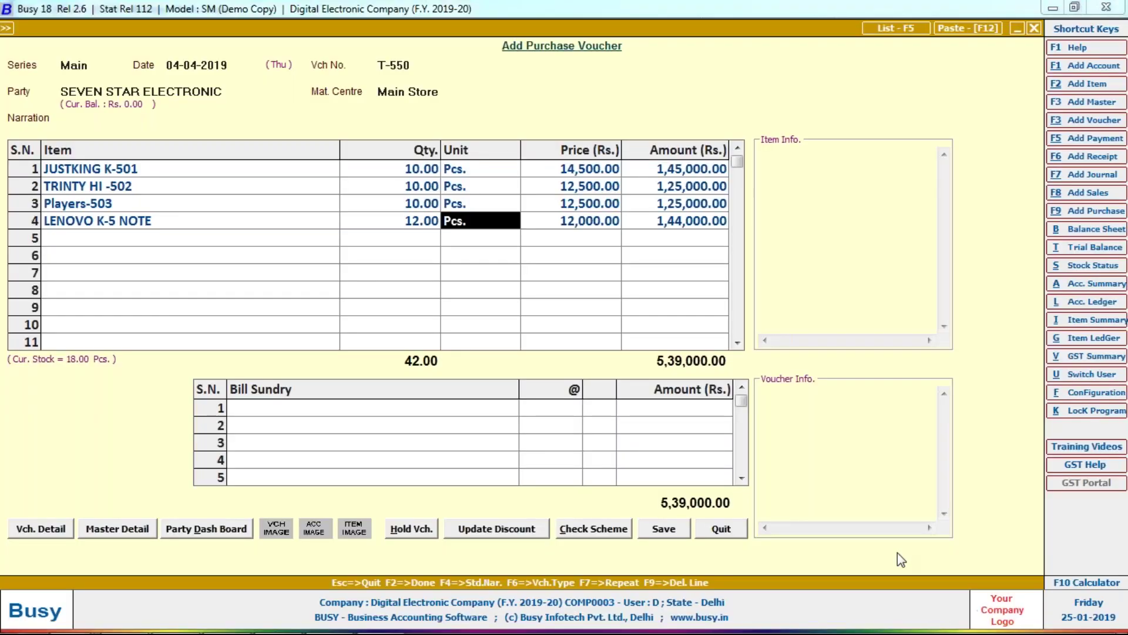
key("alt+Tab")
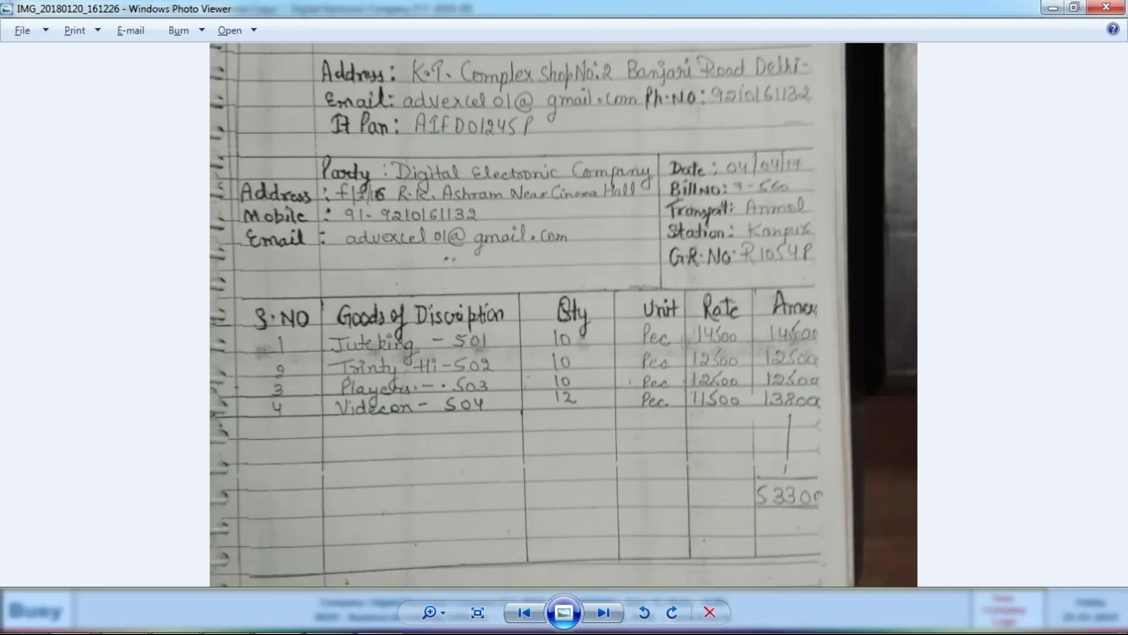
key("alt+Tab")
key("Return")
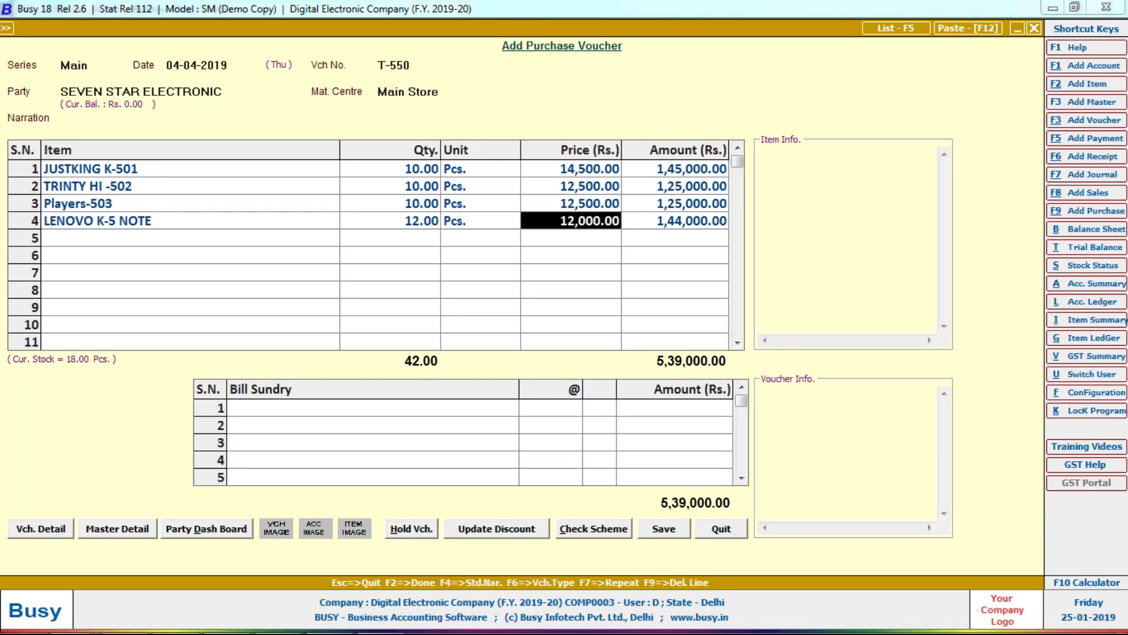
key("Left")
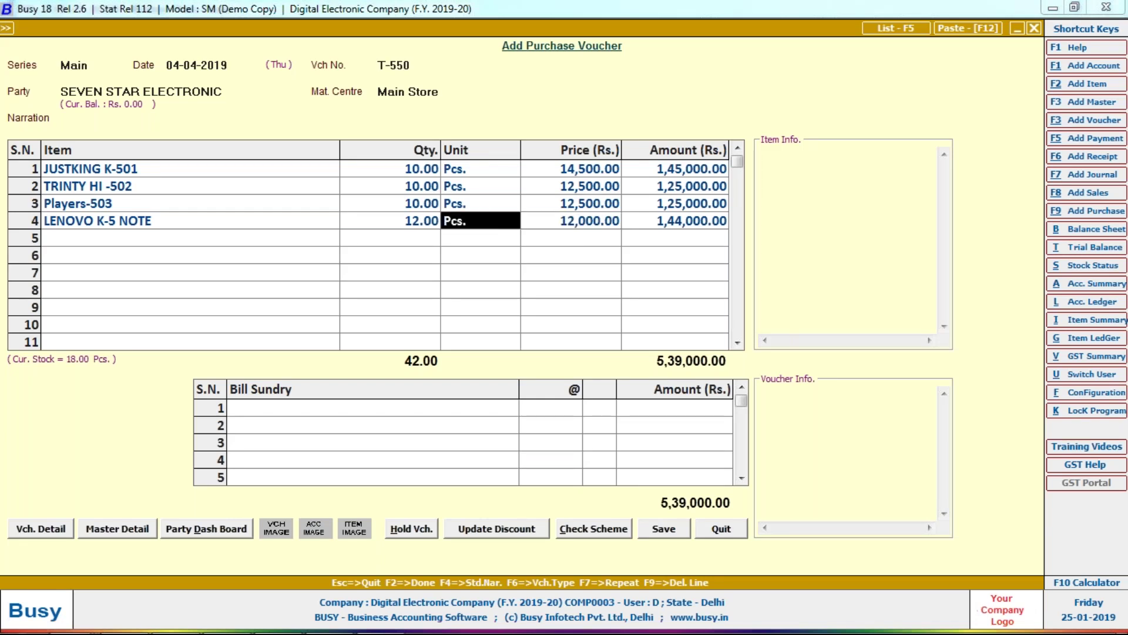
key("Left")
key("Left")
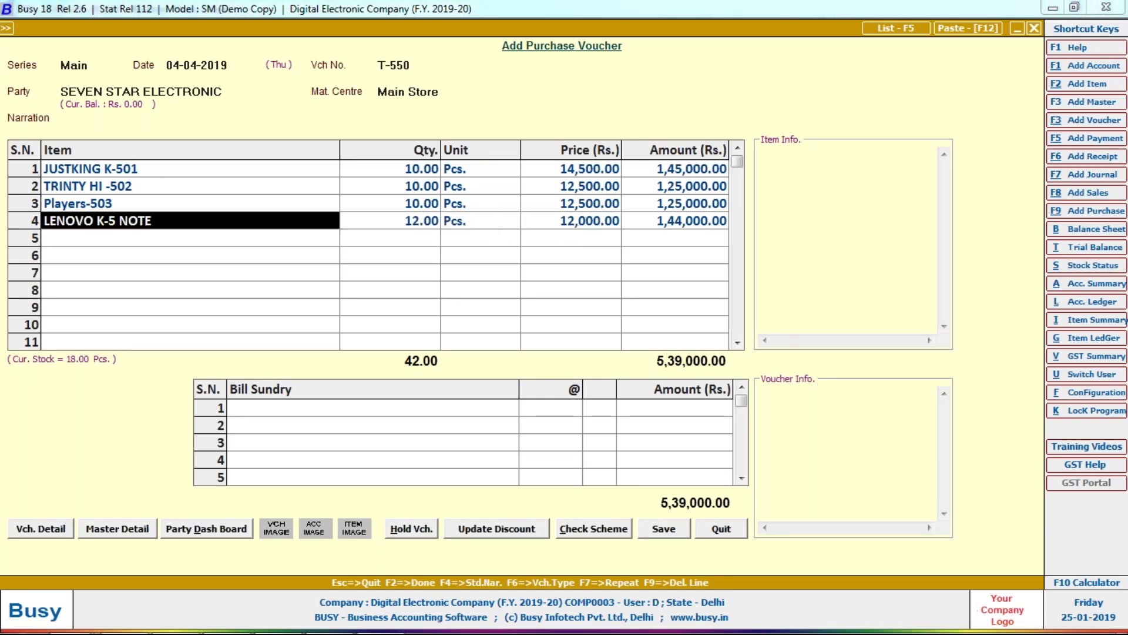
Step: Change LENOVO K-5 NOTE's purchase price to 11,500, save it, and clear row 4
key("ctrl+Return")
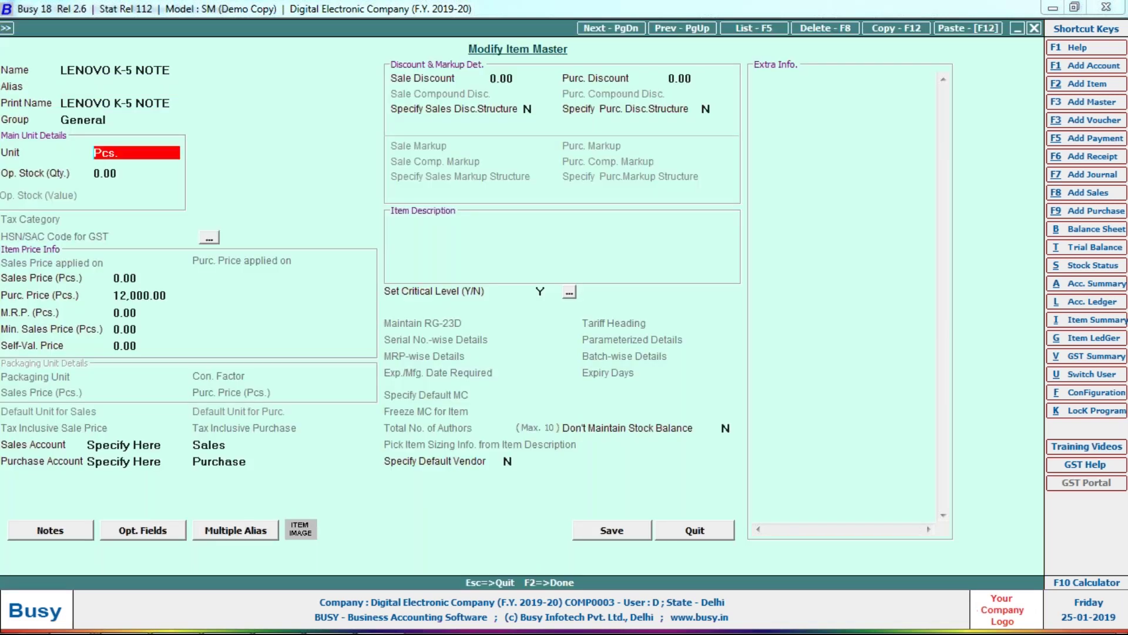
type("11,500")
key("Return")
key("F2")
key("Return")
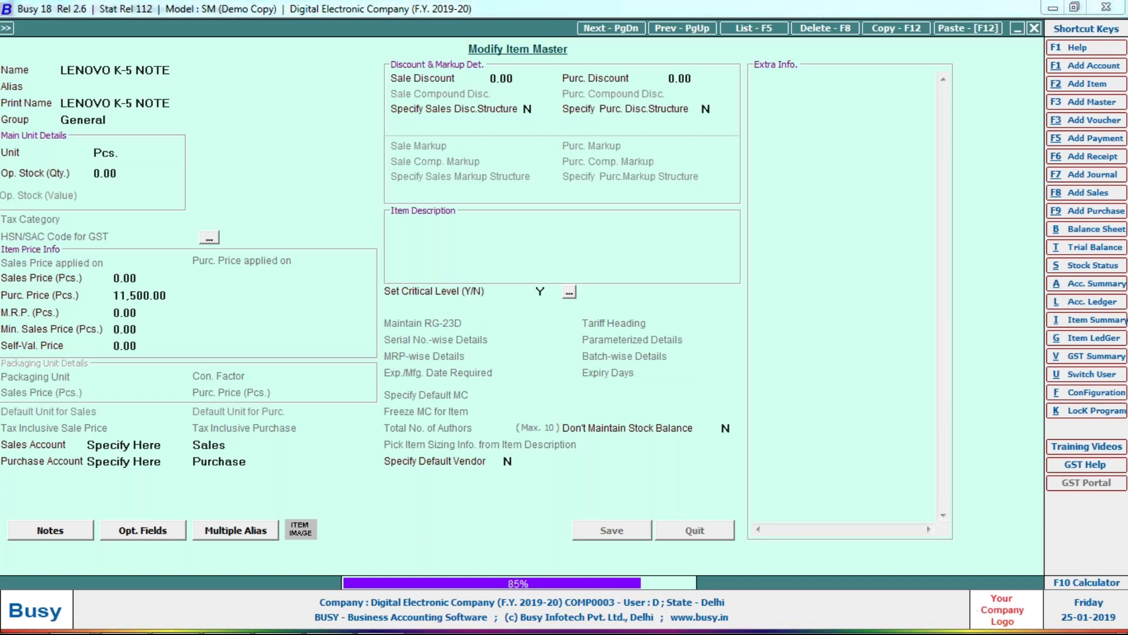
key("F9")
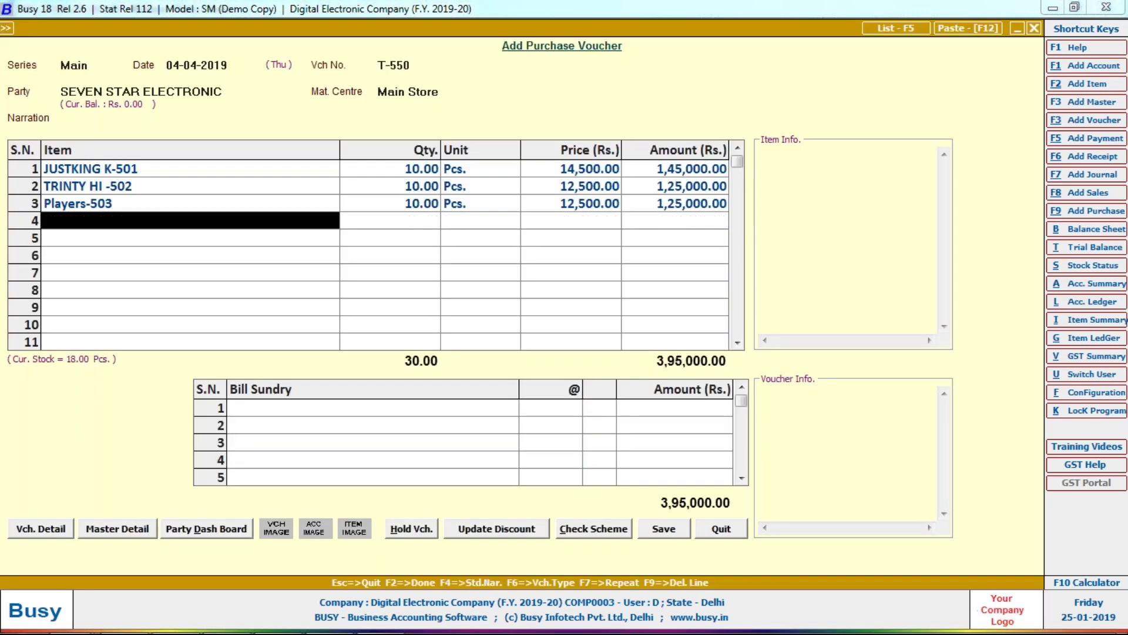
Step: Add 12 Videcon -504 at 11,500 on row 4 and save the voucher despite the PAN warning
key("Down")
key("Down")
key("Down")
key("Down")
key("Up")
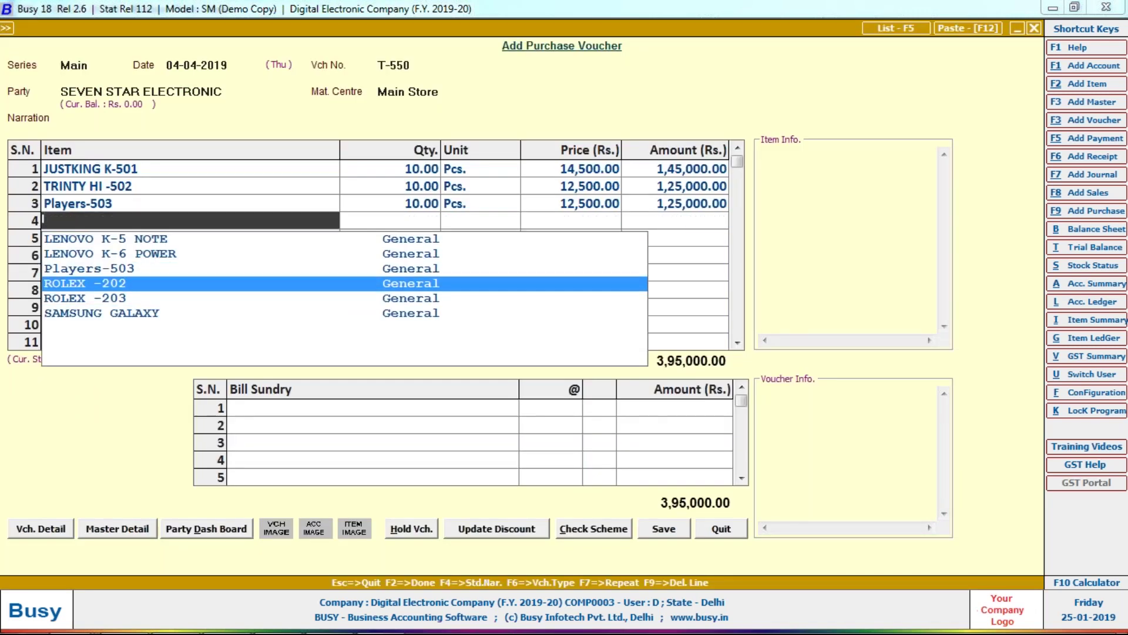
key("Up")
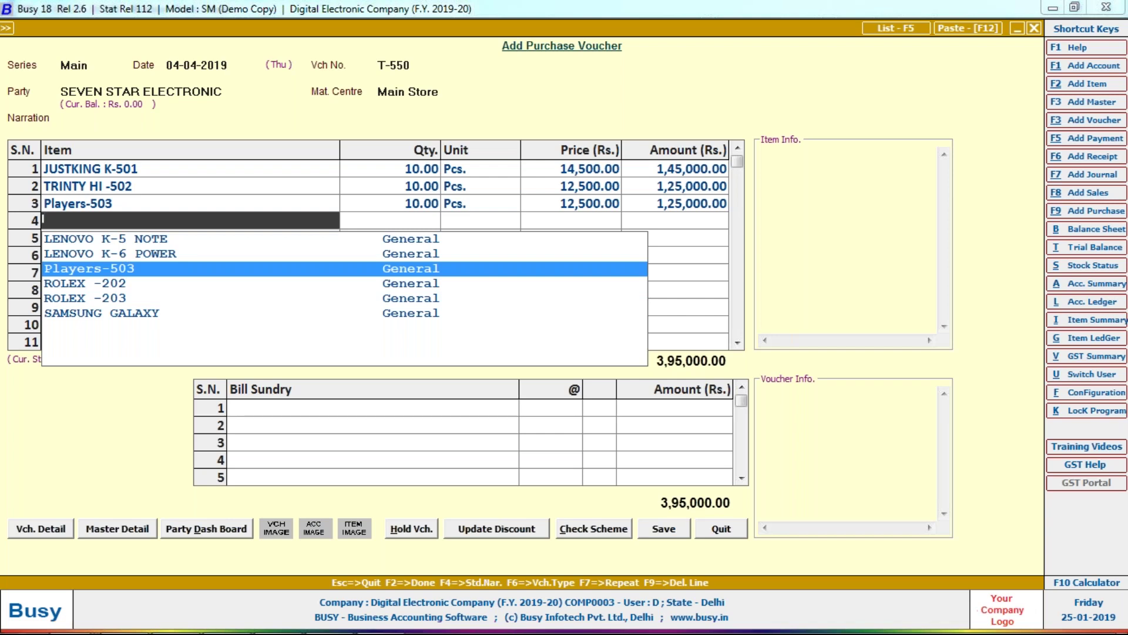
type("V")
key("Return")
type("12")
key("Return")
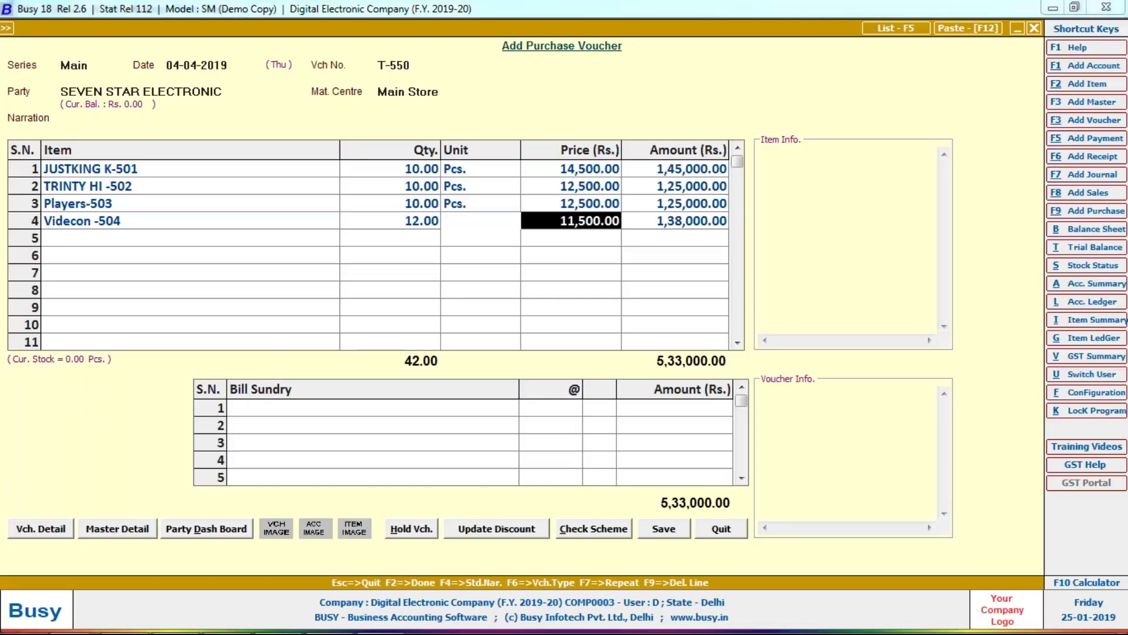
key("Return")
key("Return")
key("Return")
key("Return")
key("Left")
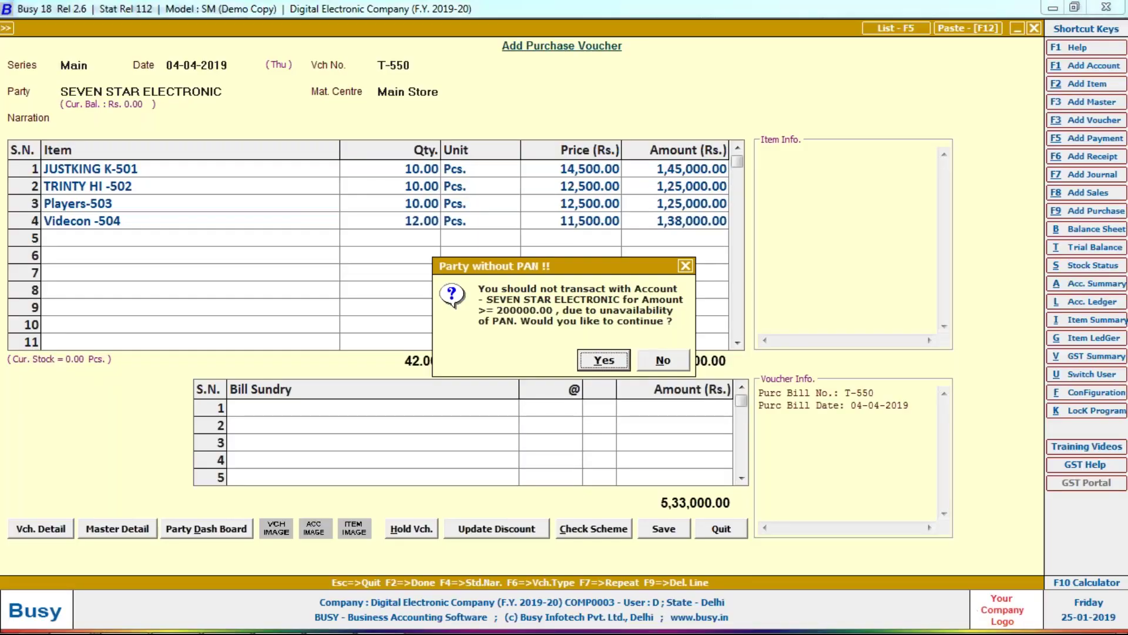
key("Return")
key("Return")
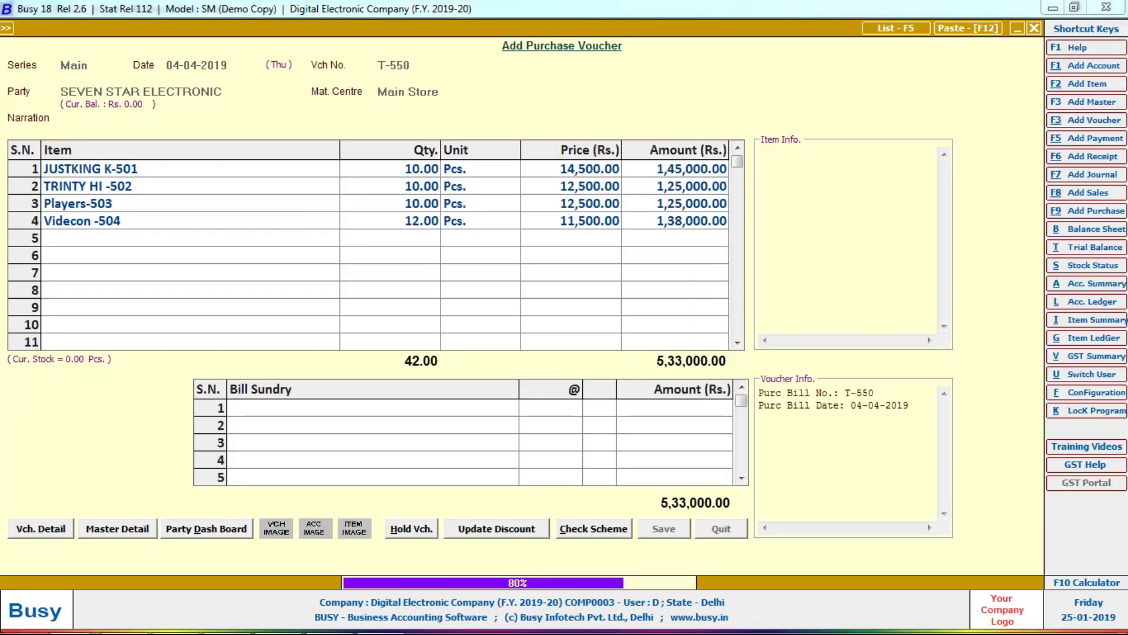
key("alt+Tab")
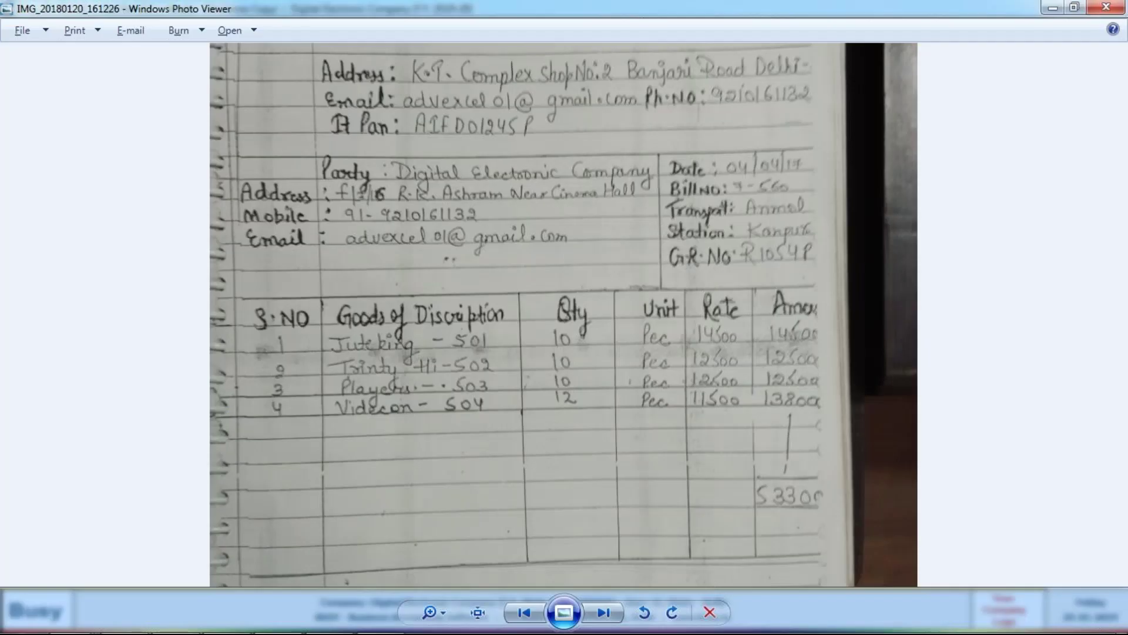
Step: From the Hemant Associates memo, enter date 06-04-2019 and voucher number 1058
key("Right")
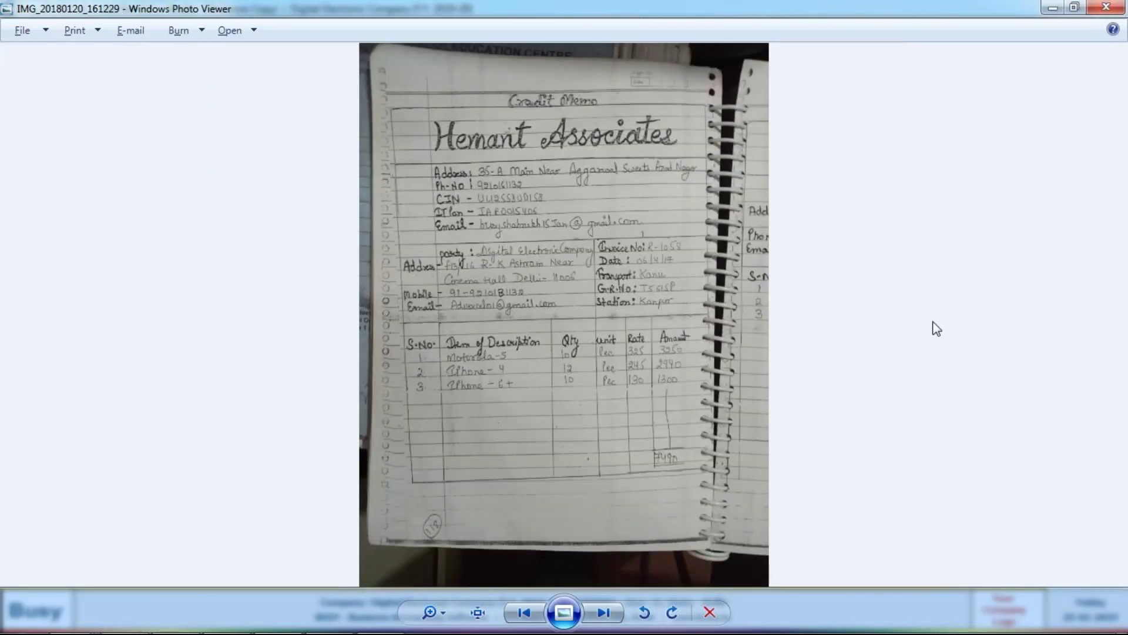
scroll(714, 345, "up", 2)
scroll(714, 345, "up", 1)
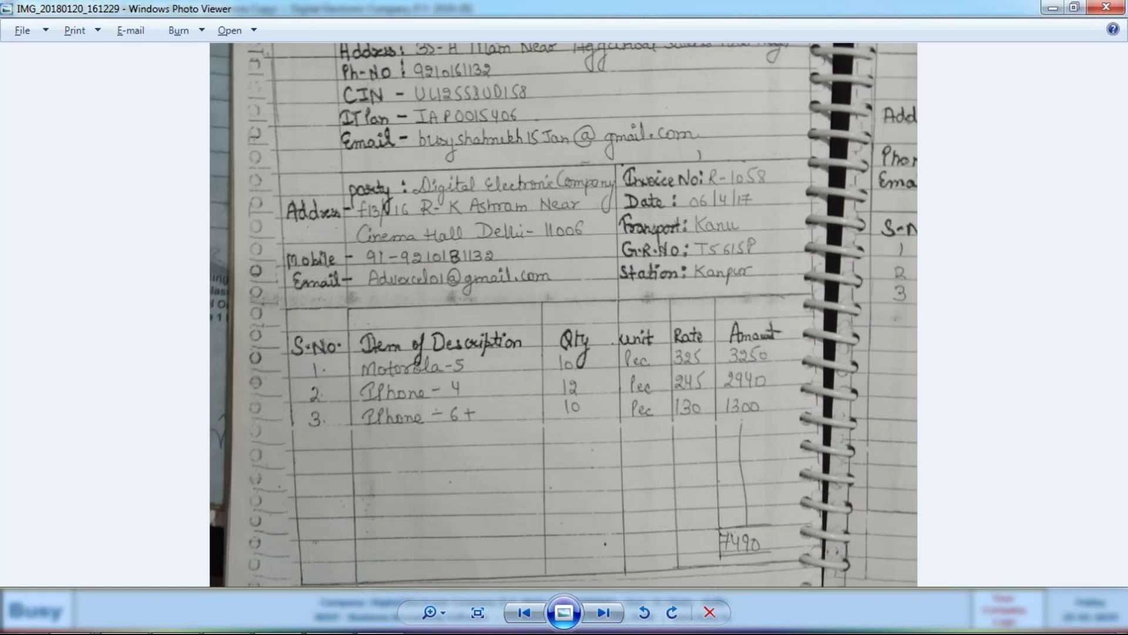
left_click_drag(705, 186, 705, 404)
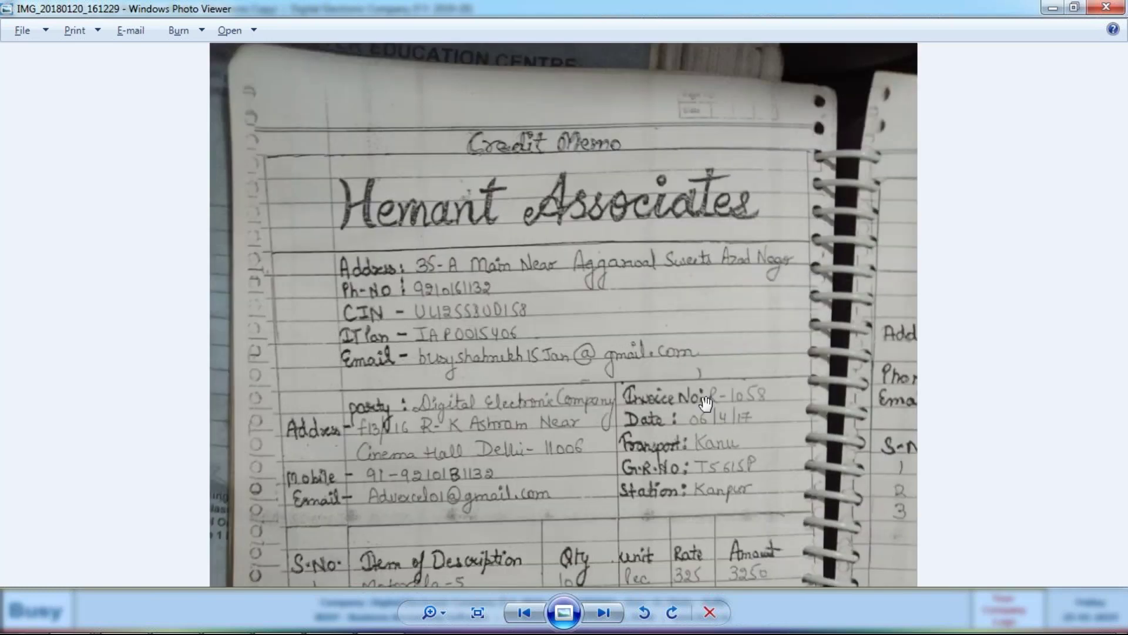
key("alt+Tab")
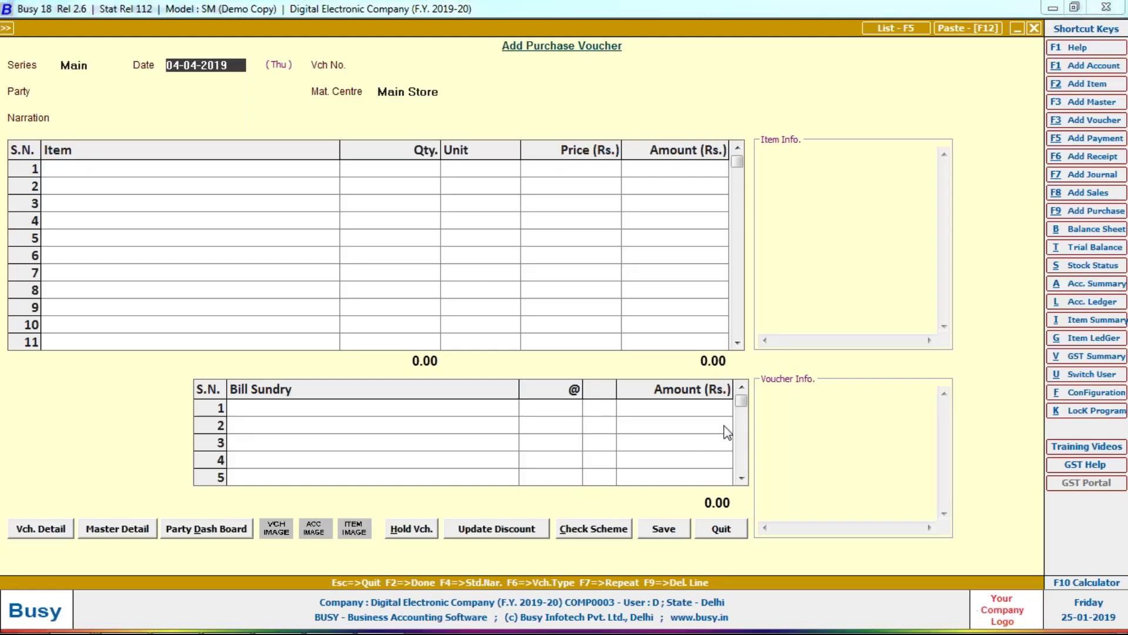
key("alt+Tab")
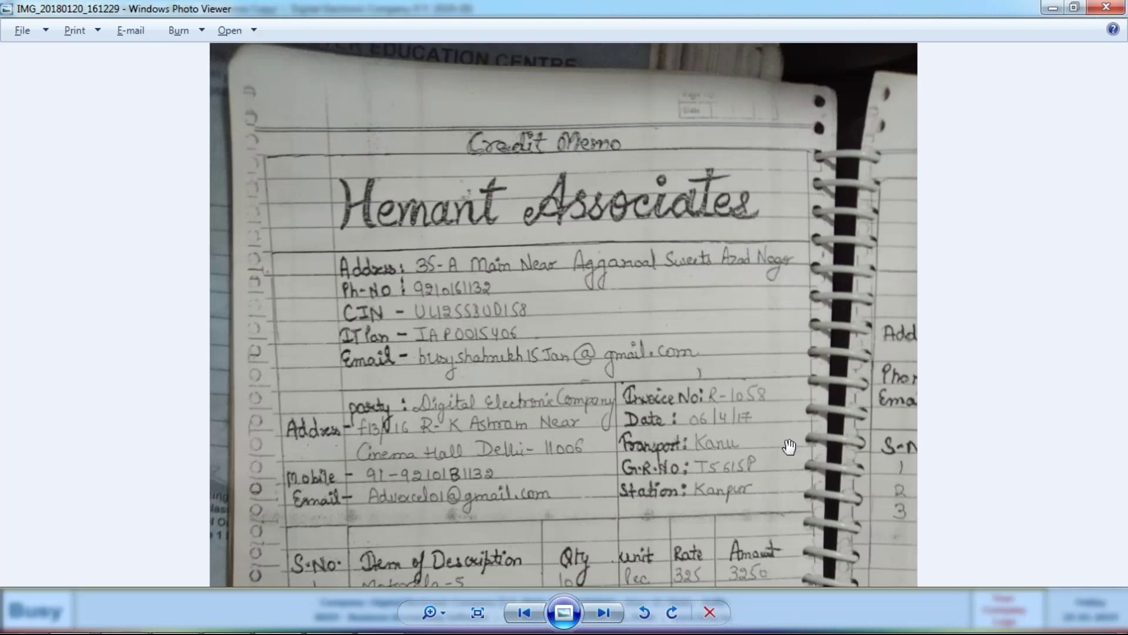
key("alt+Tab")
type("06")
key("Return")
type("10")
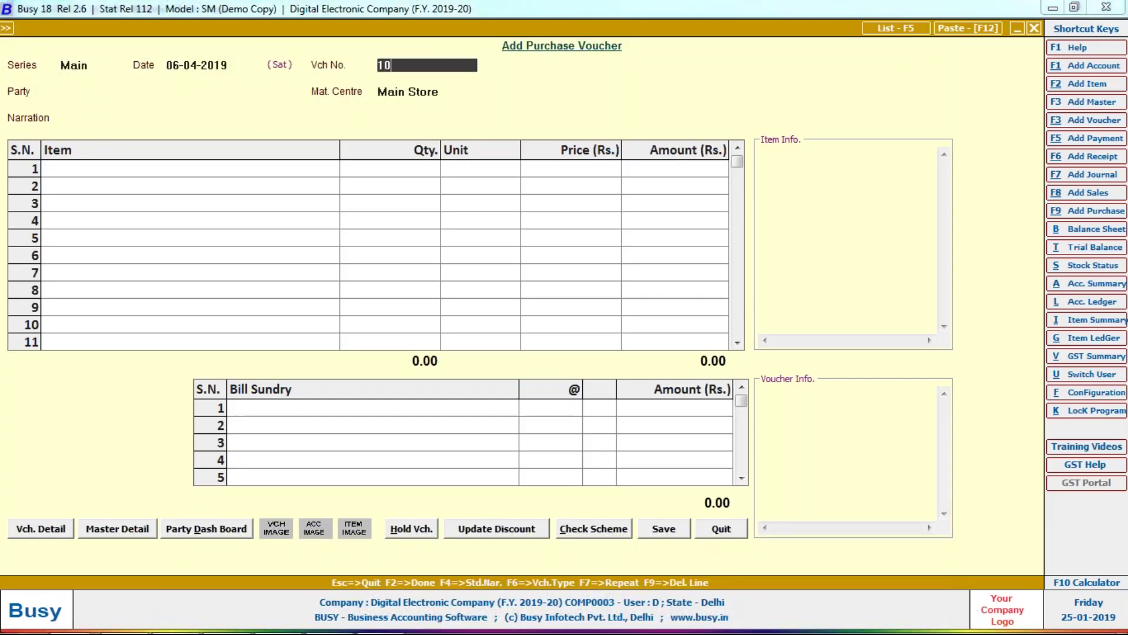
type("58")
key("Return")
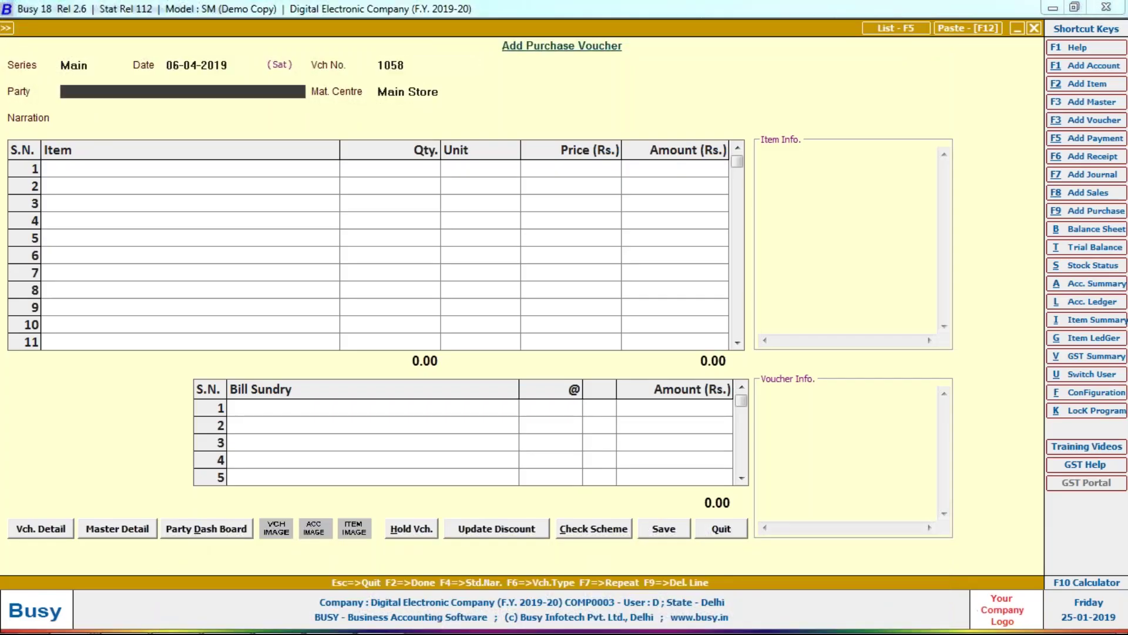
Step: Start a new party account named Hemant Associates, correcting the typed name
key("alt+F1")
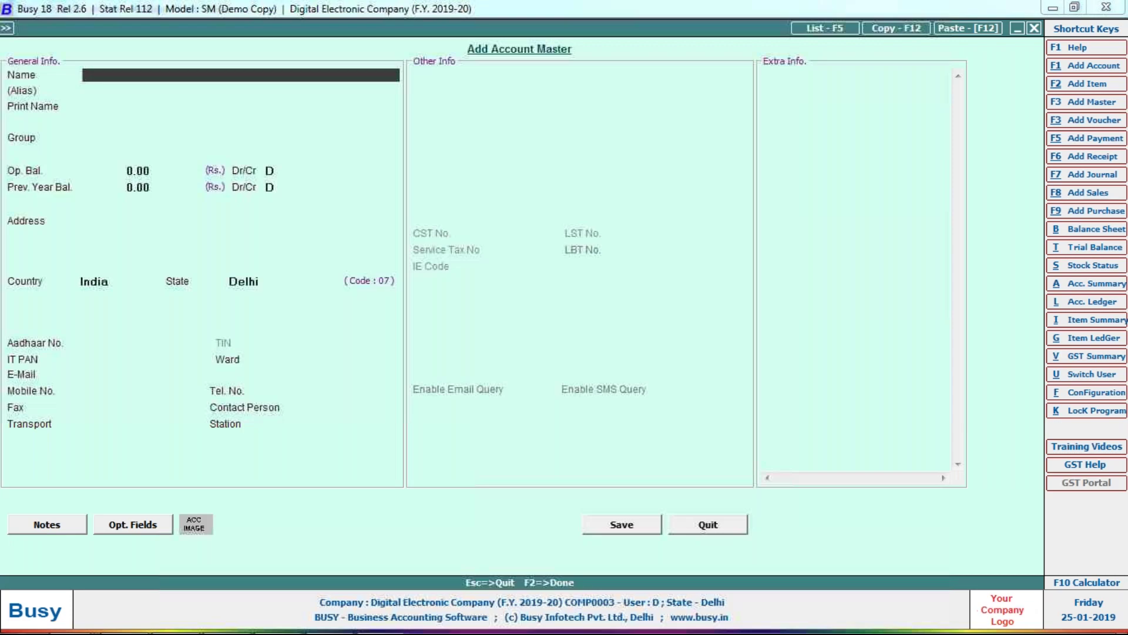
key("alt+Tab")
key("alt+Tab")
type("hemant associated")
key("alt+Tab")
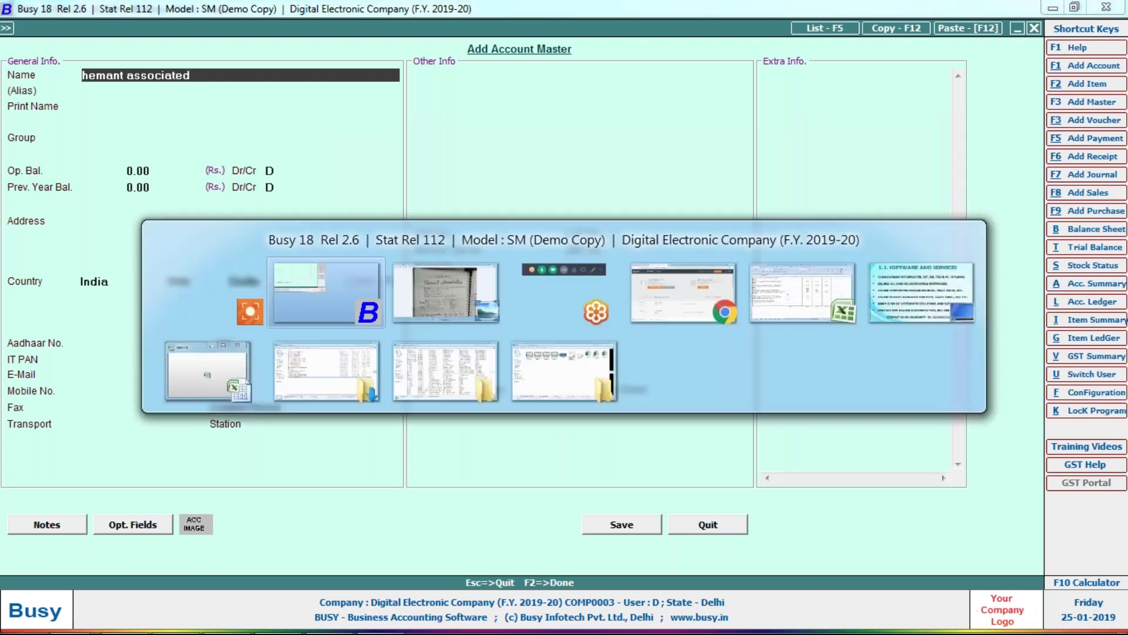
key("alt+Tab")
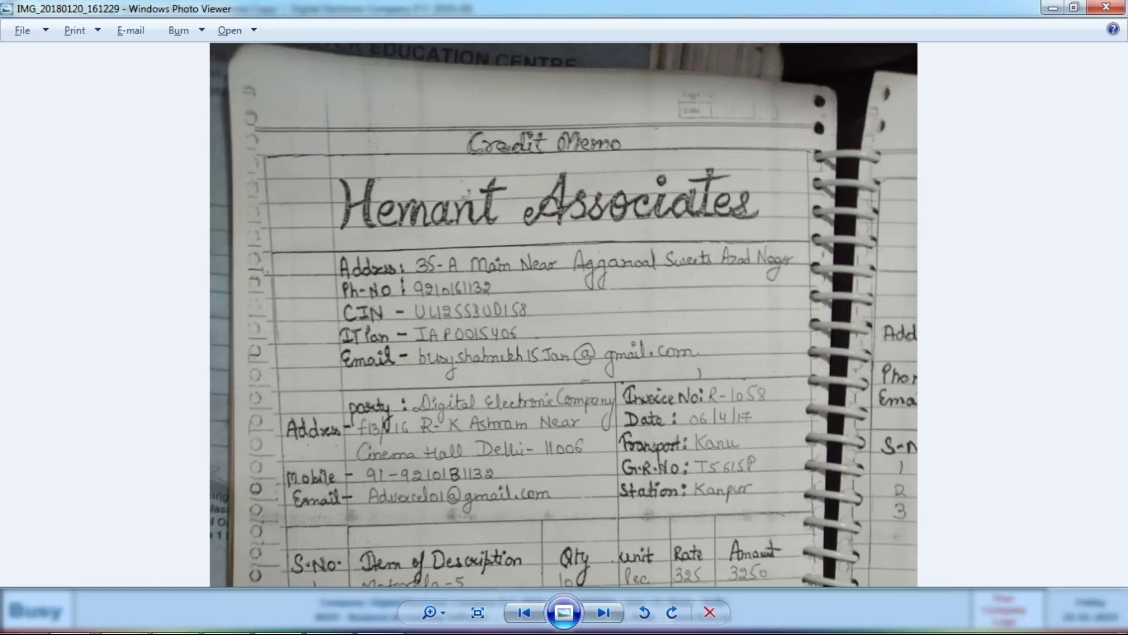
key("alt+Tab")
key("BackSpace")
type("s")
key("Return")
Step: Place the account in the Sundry Creditors group and move past the address fields
key("Return")
key("Return")
type("su")
key("Return")
key("Return")
key("Return")
key("Return")
key("Return")
key("Return")
key("Return")
key("Return")
key("Return")
key("Return")
key("Return")
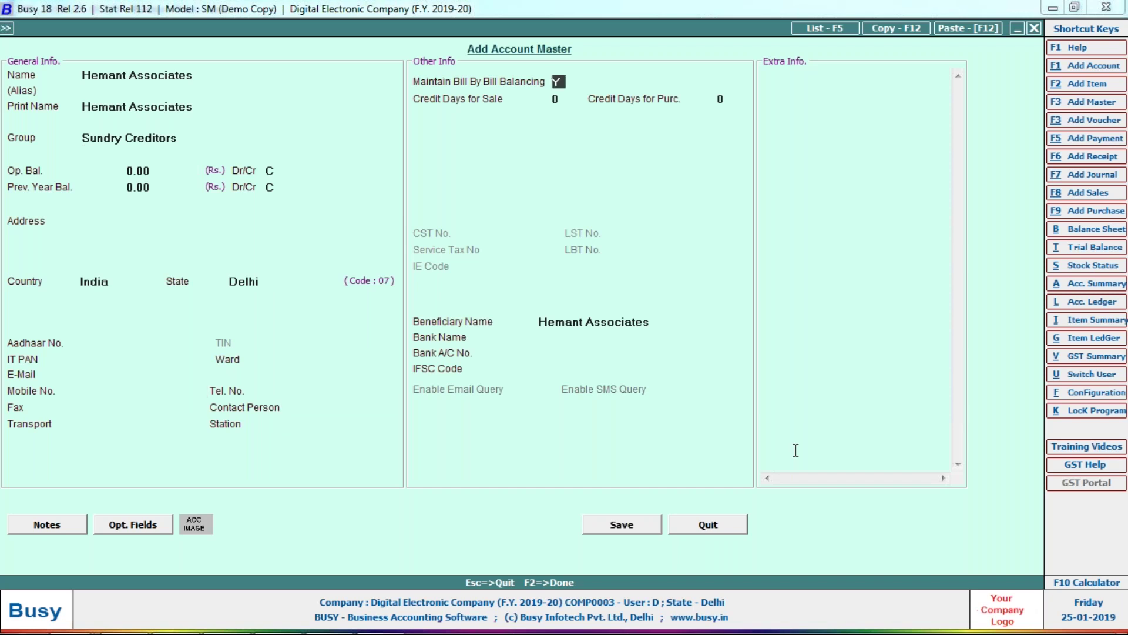
type("n")
key("Return")
key("Return")
key("Return")
key("Return")
key("Return")
key("Return")
key("Return")
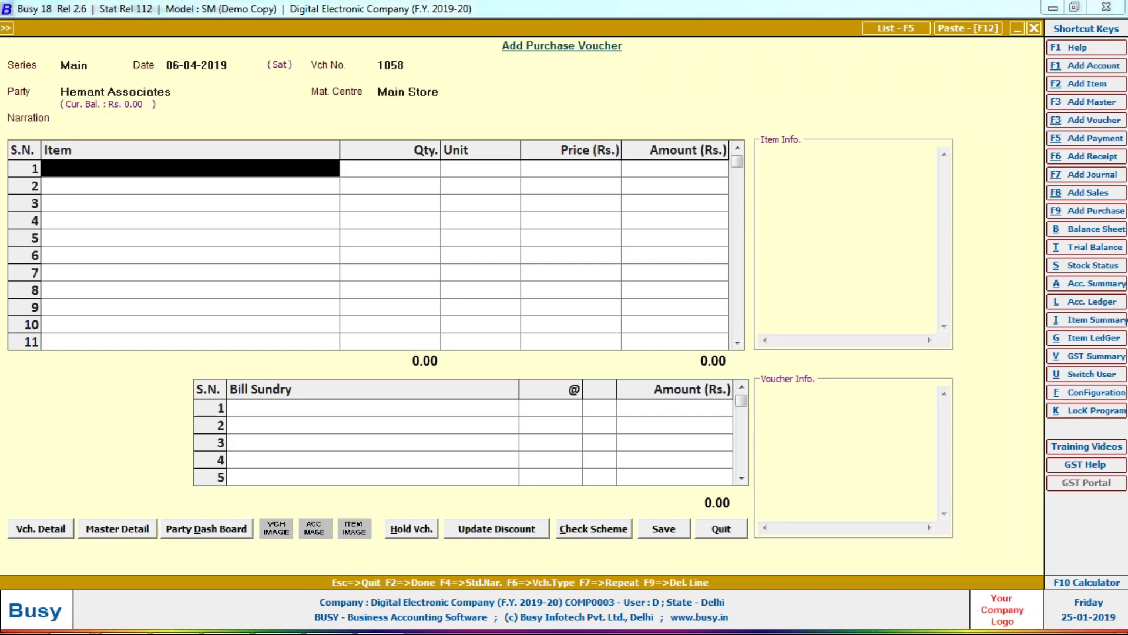
Step: Start a new item and name it Motorola -5, fixing typos against the bill
key("alt+Tab")
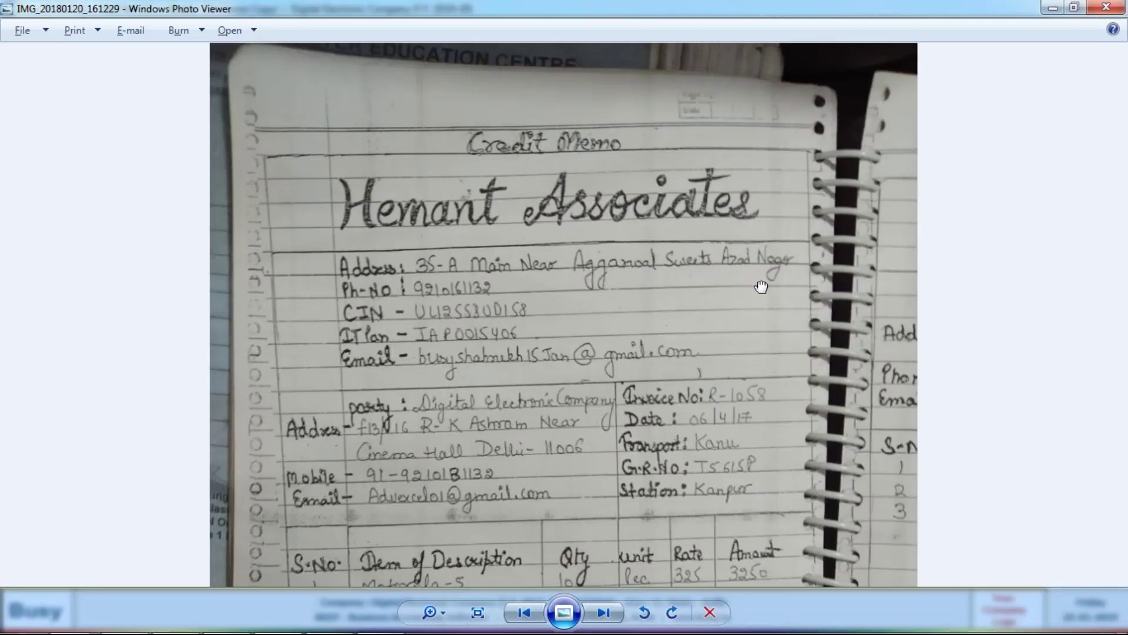
left_click_drag(761, 287, 786, 47)
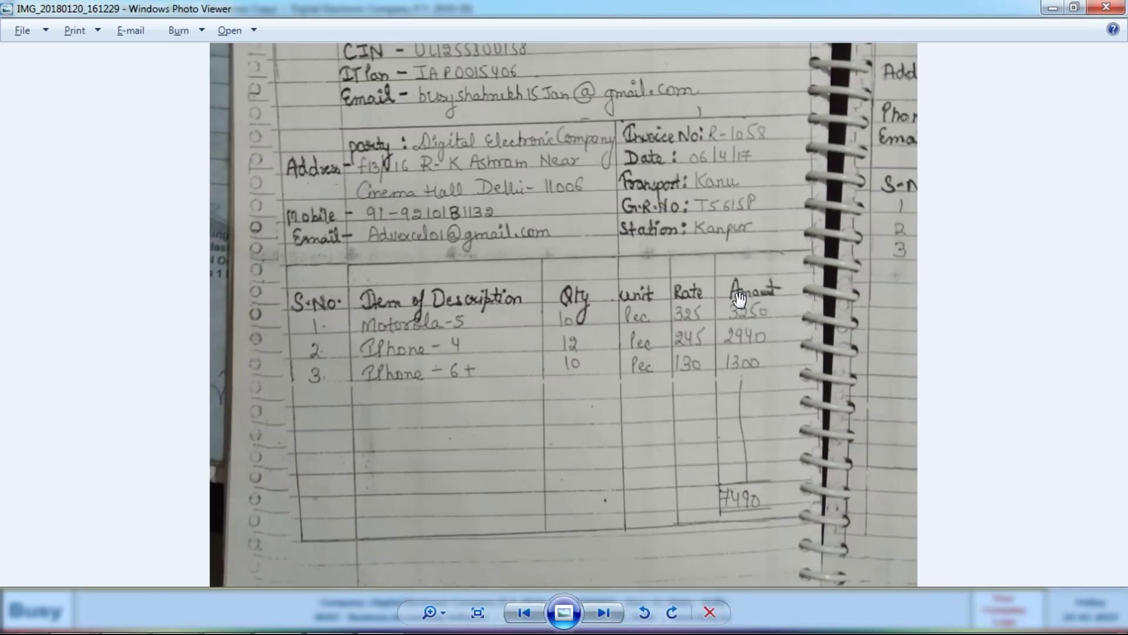
key("alt+Tab")
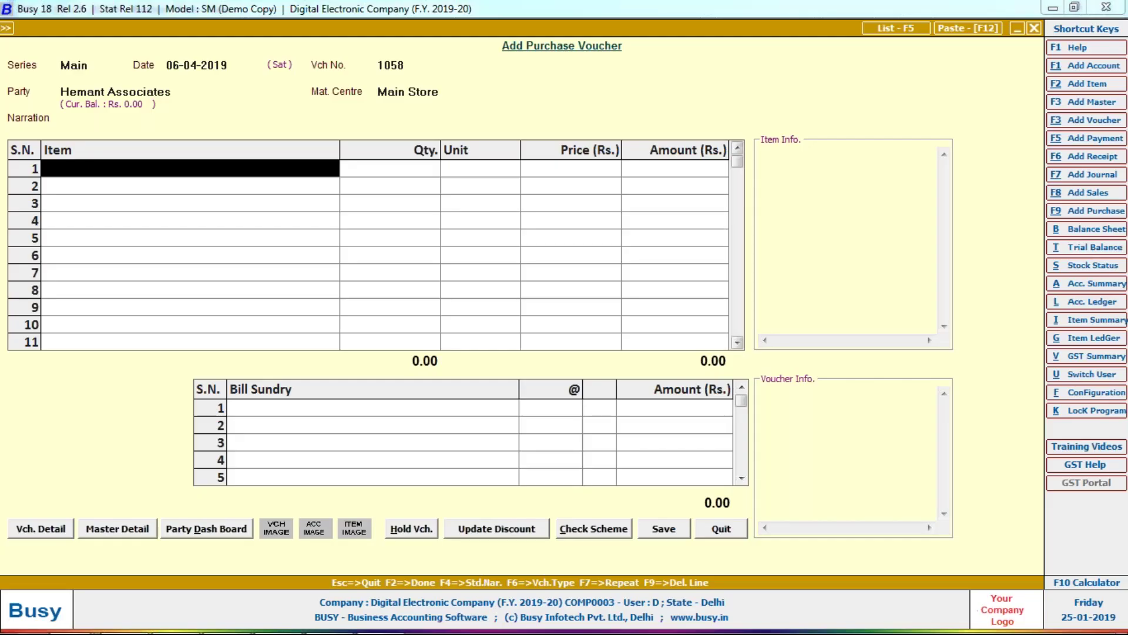
key("alt+f2")
type("mo")
key("alt+Tab")
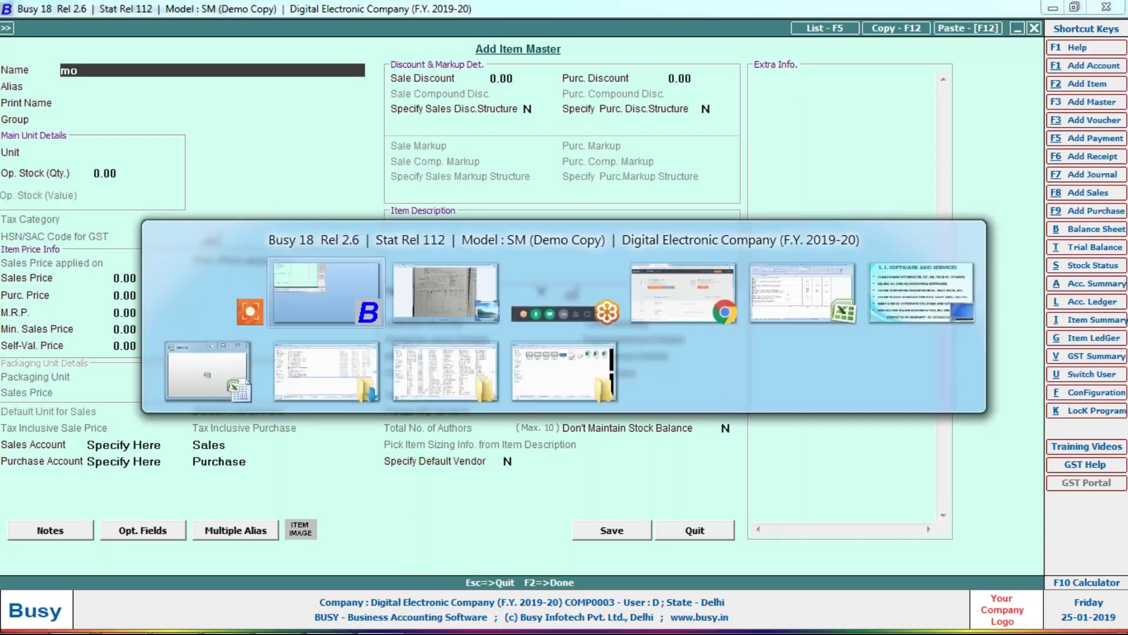
key("alt+Tab")
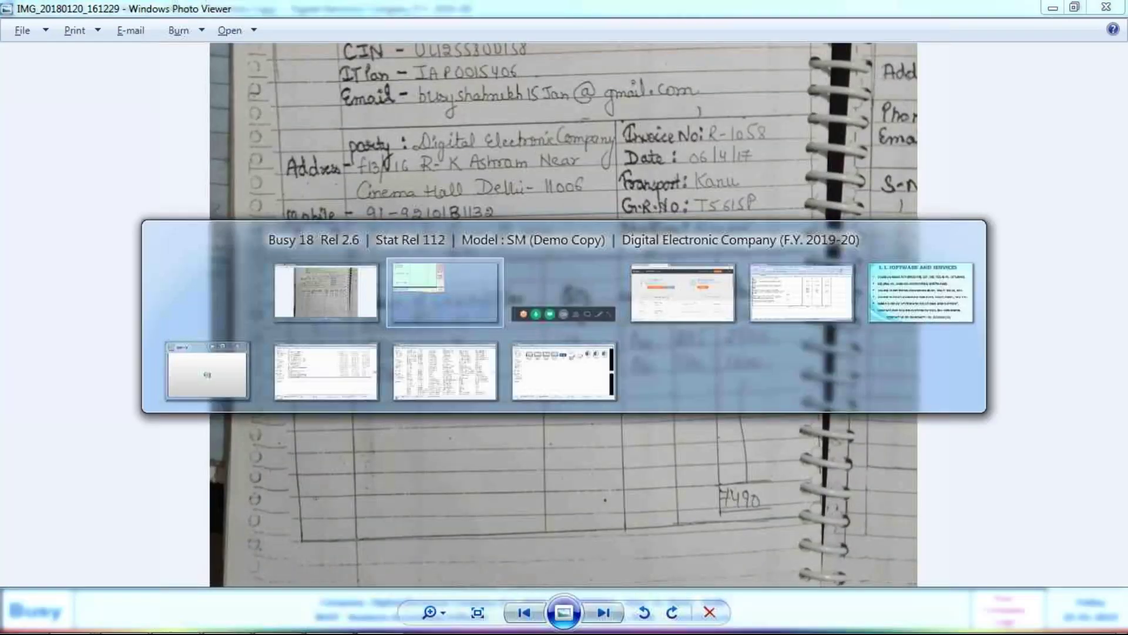
type("motorls")
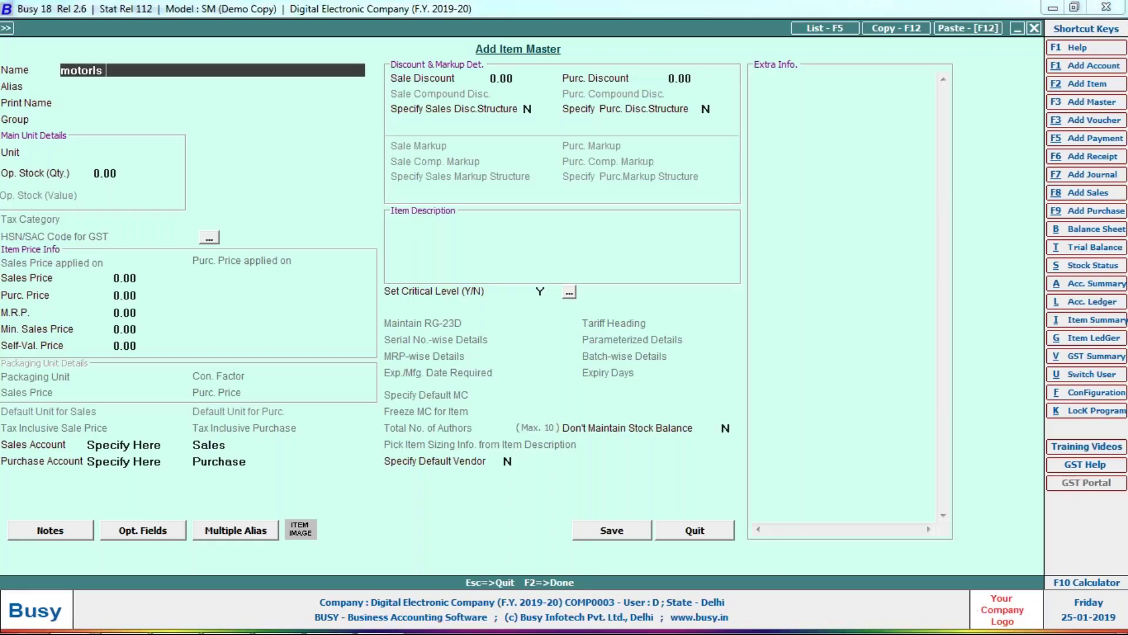
key("BackSpace")
type("a")
key("alt+Tab")
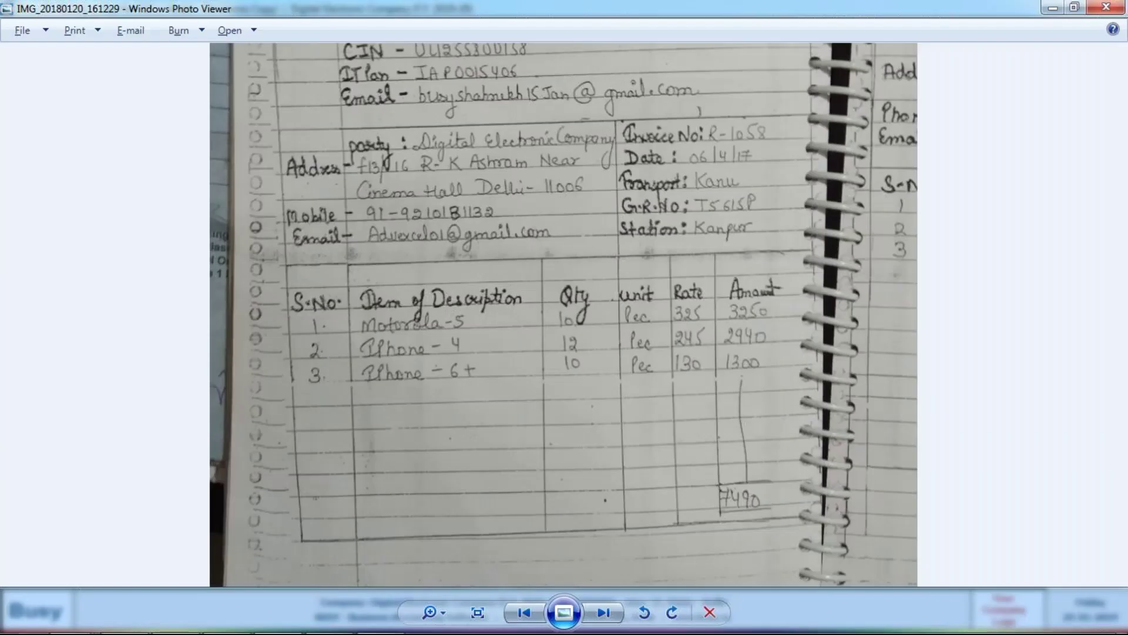
key("alt+Tab")
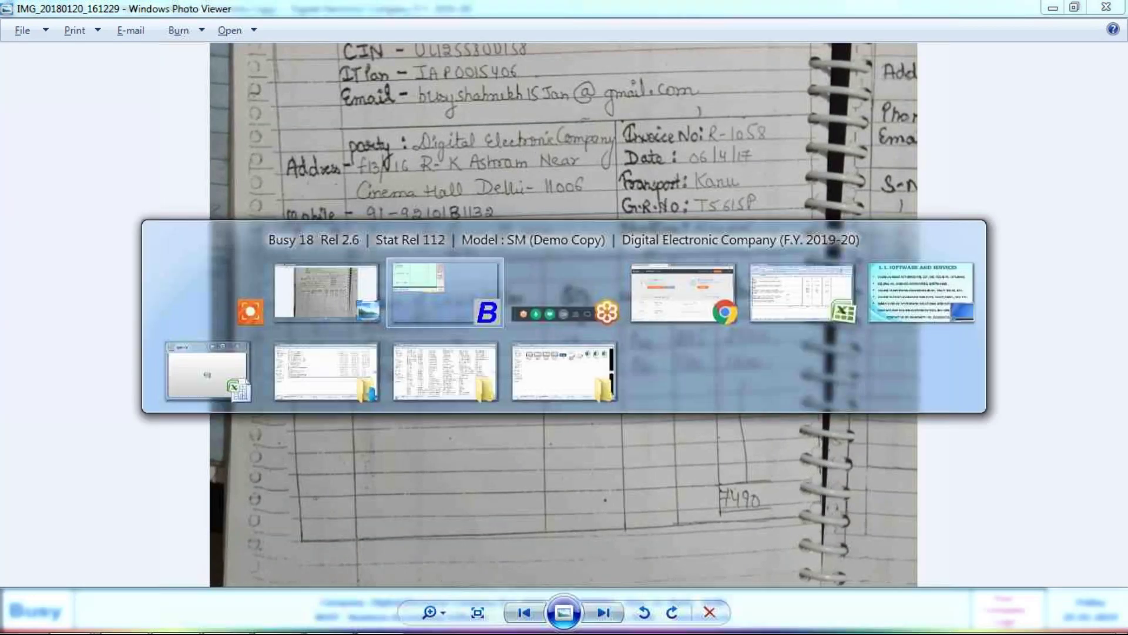
key("Left")
key("Left")
type("o")
key("Right")
key("Right")
key("alt+Tab")
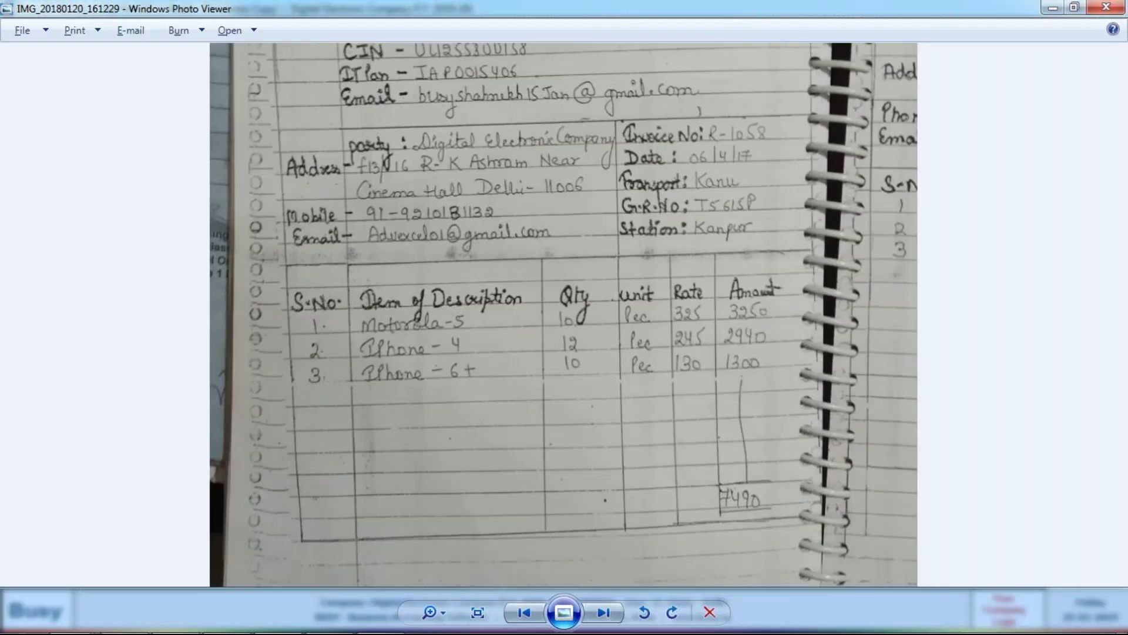
key("alt+Tab")
type("-5")
key("Return")
Step: Give Motorola -5 unit Pcs. and purchase price 325, and save it
key("Return")
key("Return")
key("Return")
type("p")
key("Return")
key("Return")
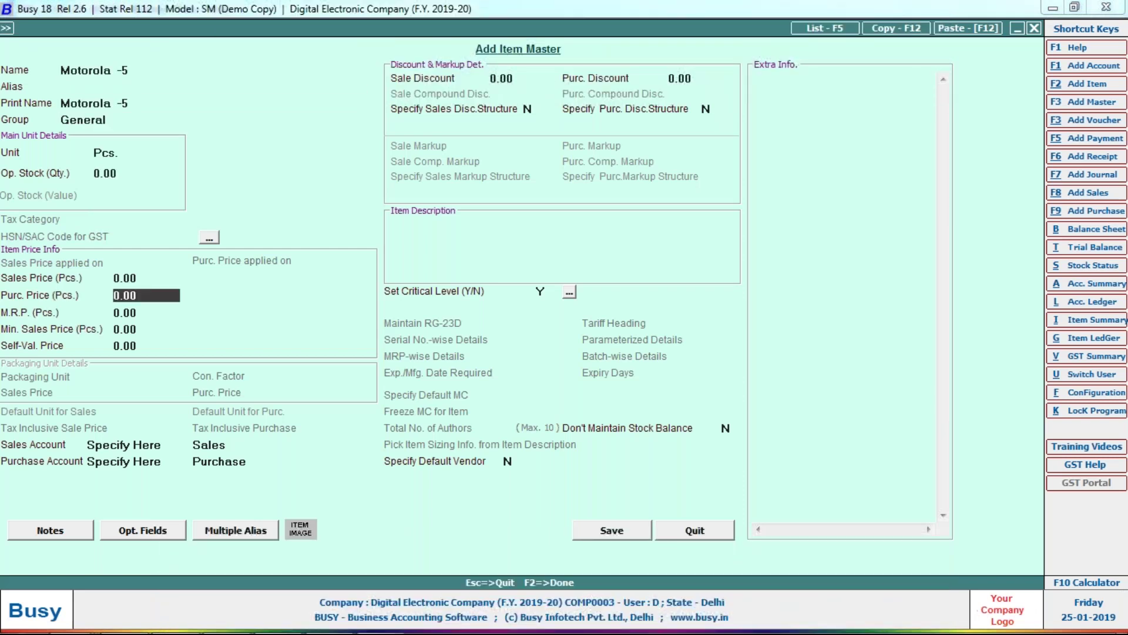
key("alt+Tab")
key("alt+Tab")
type("325")
key("Return")
key("F2")
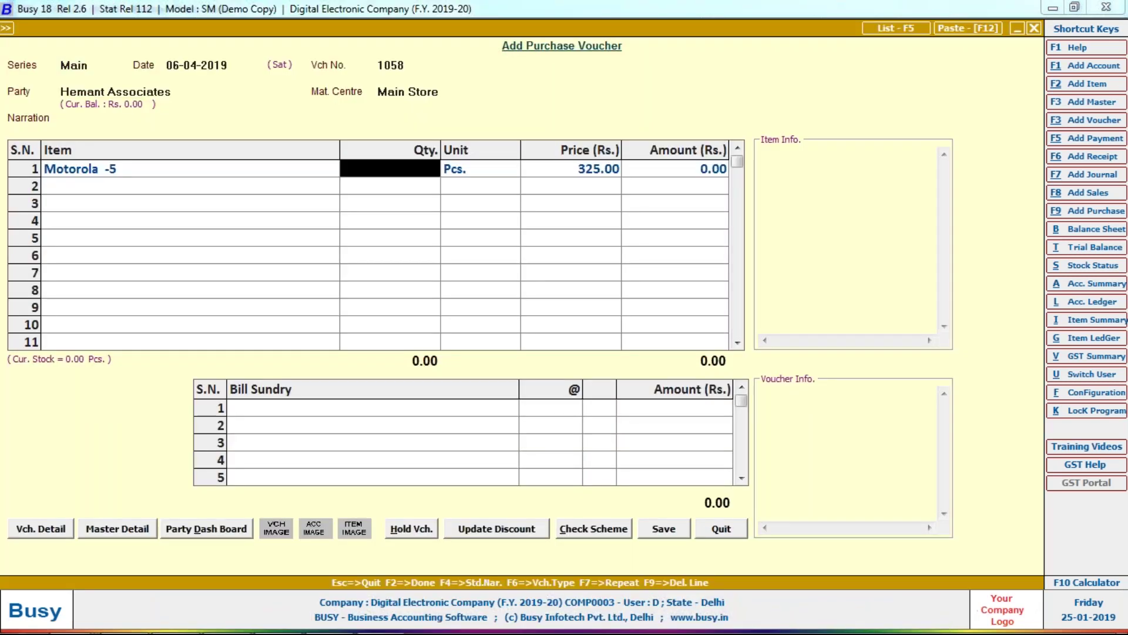
Step: Enter quantity 10 for Motorola -5 on row 1 and start the next new item
key("alt+Tab")
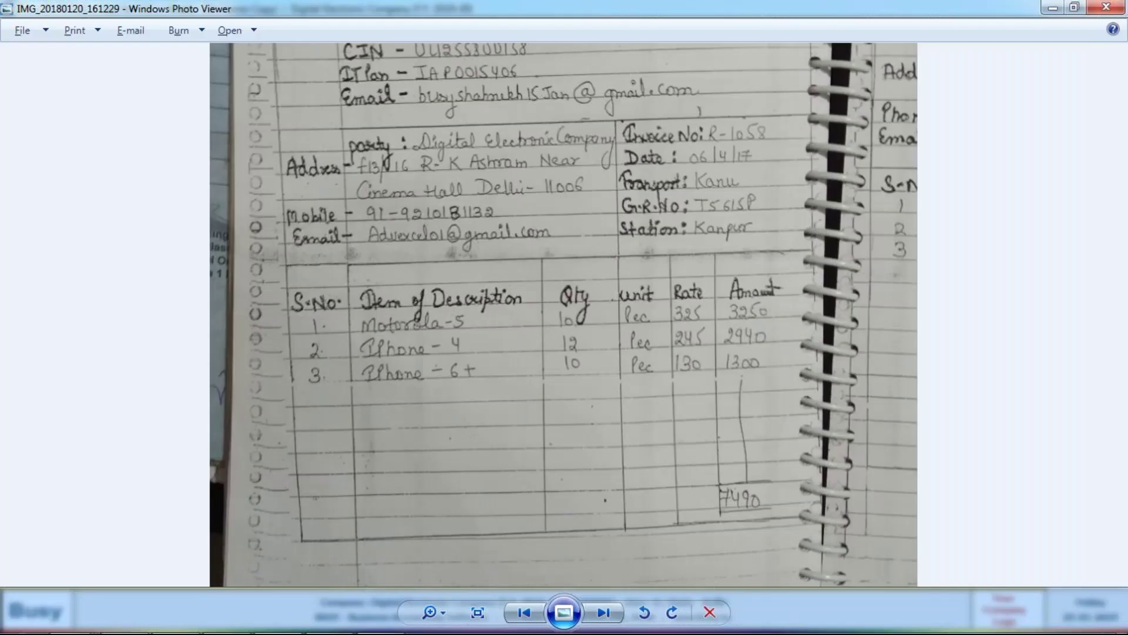
key("alt+Tab")
type("10")
key("Return")
key("Return")
key("Return")
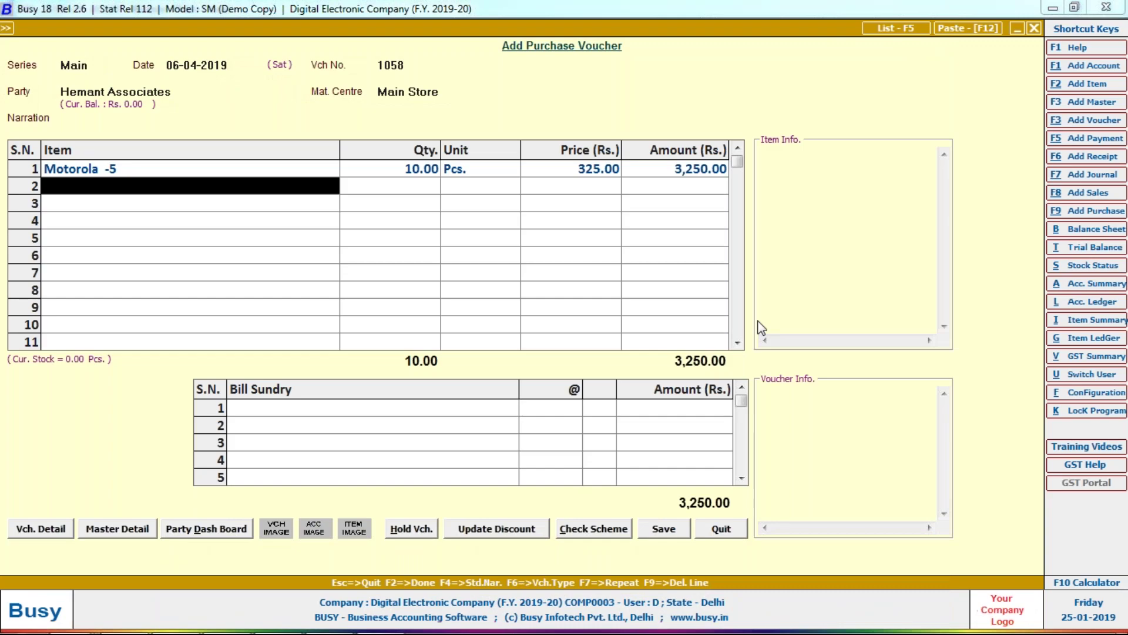
key("alt+F2")
key("alt+Tab")
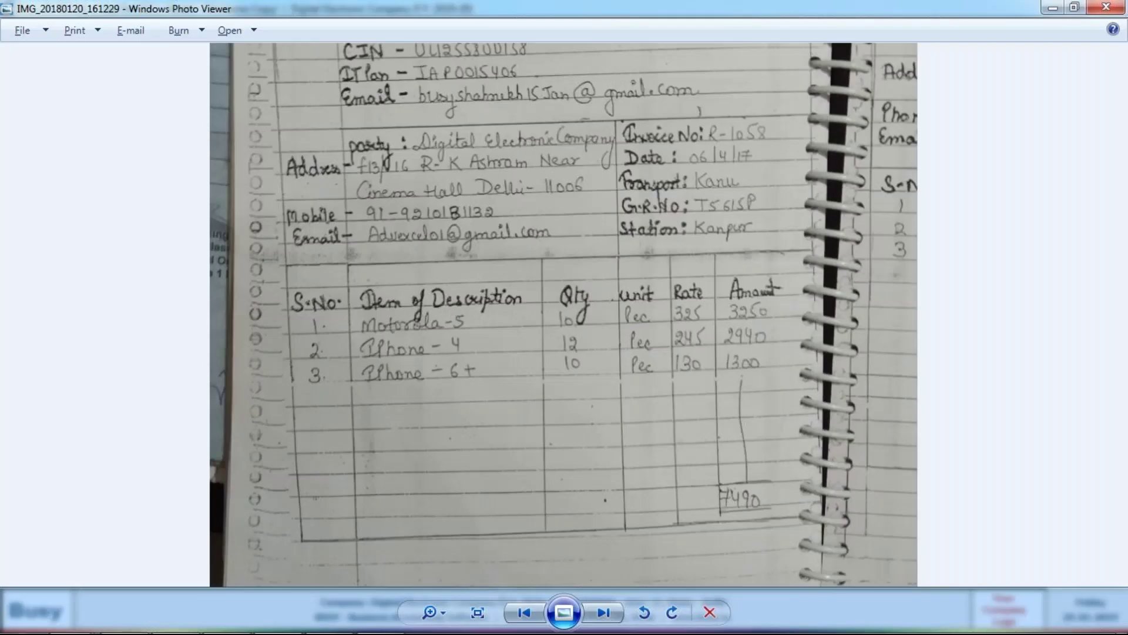
Step: Name the new item IPHONE-4, removing the stray space from the name
key("alt+Tab")
type("ip")
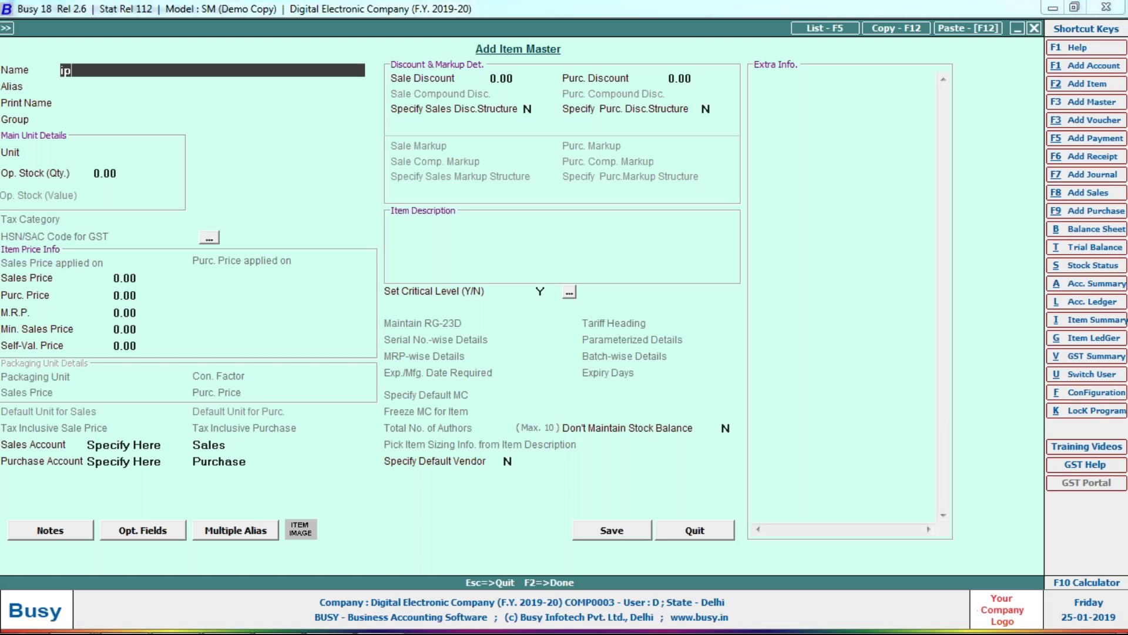
key("alt+Tab")
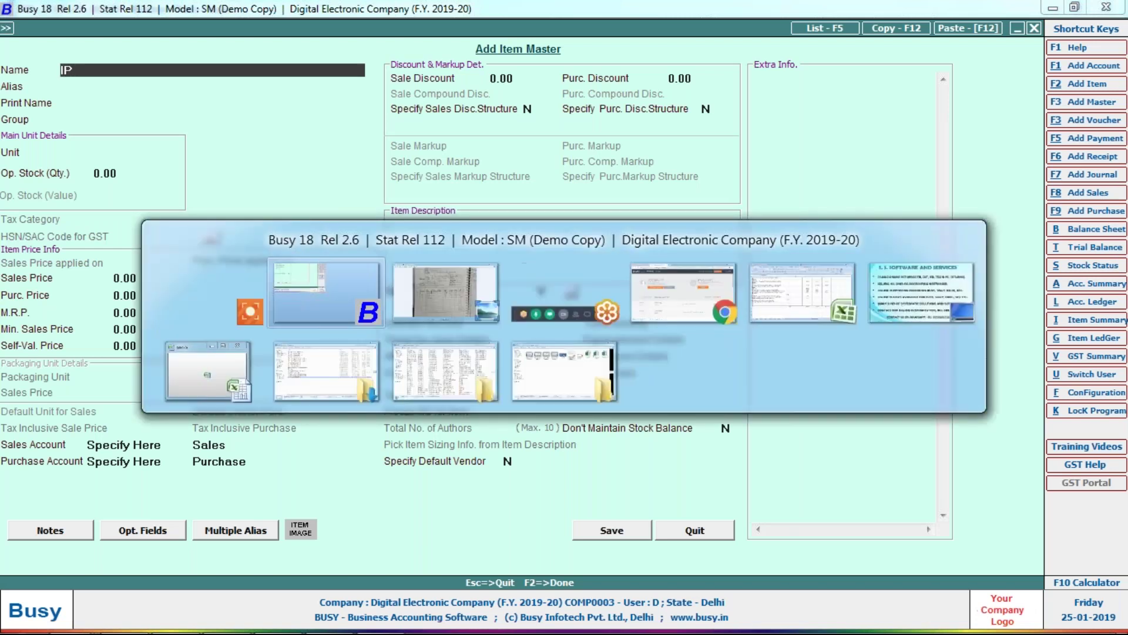
key("Tab")
key("alt+Tab")
type(" HONE")
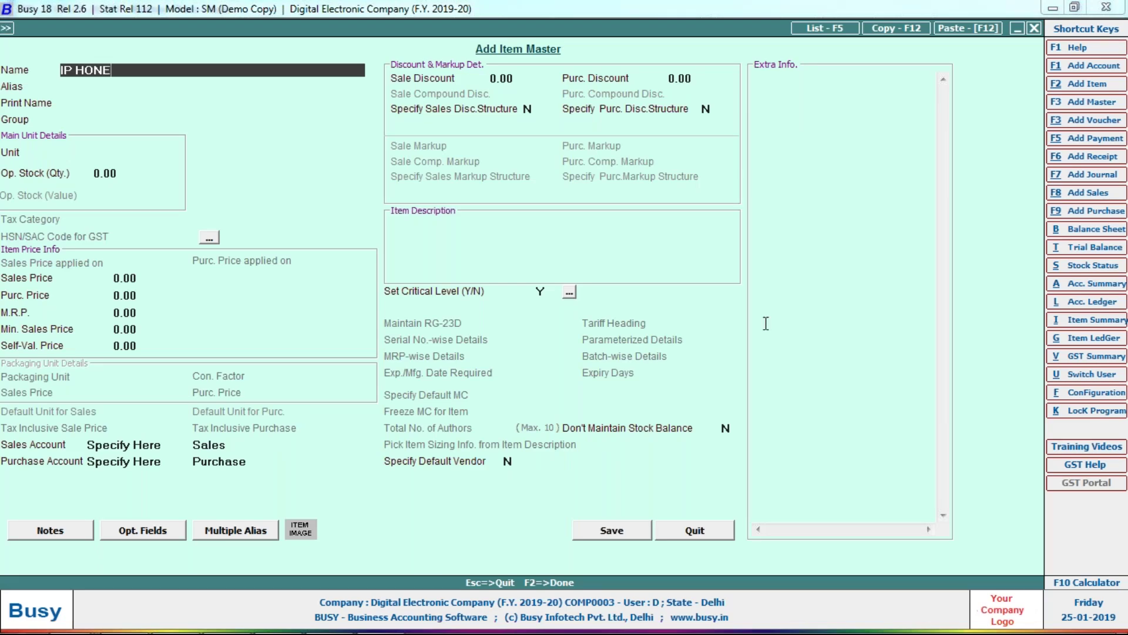
key("alt+Tab")
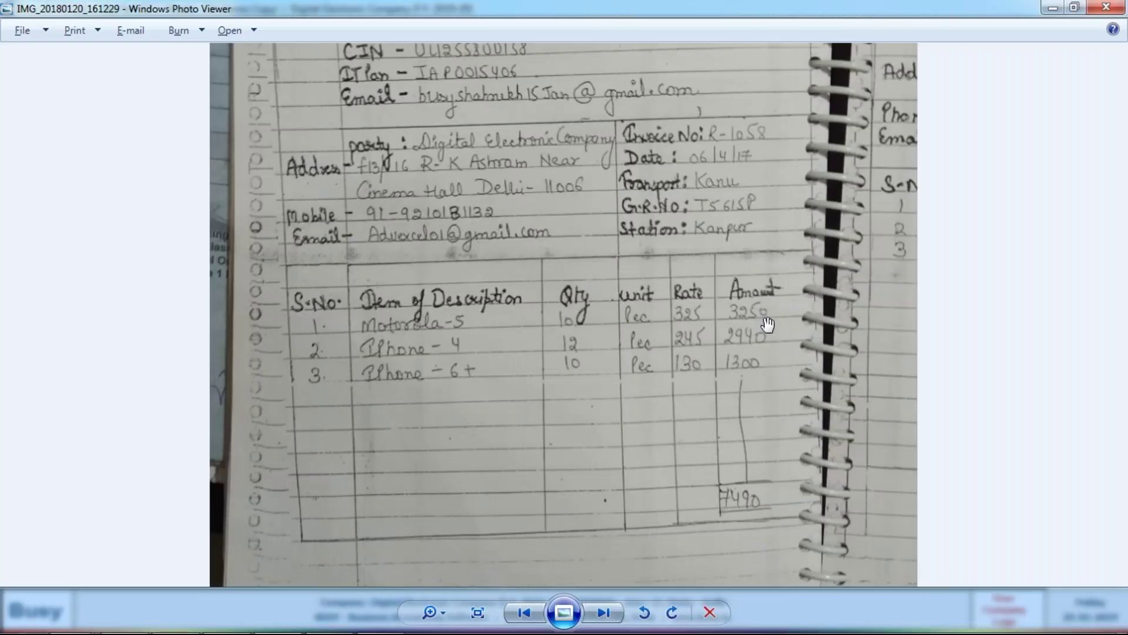
scroll(767, 324, "down", 1)
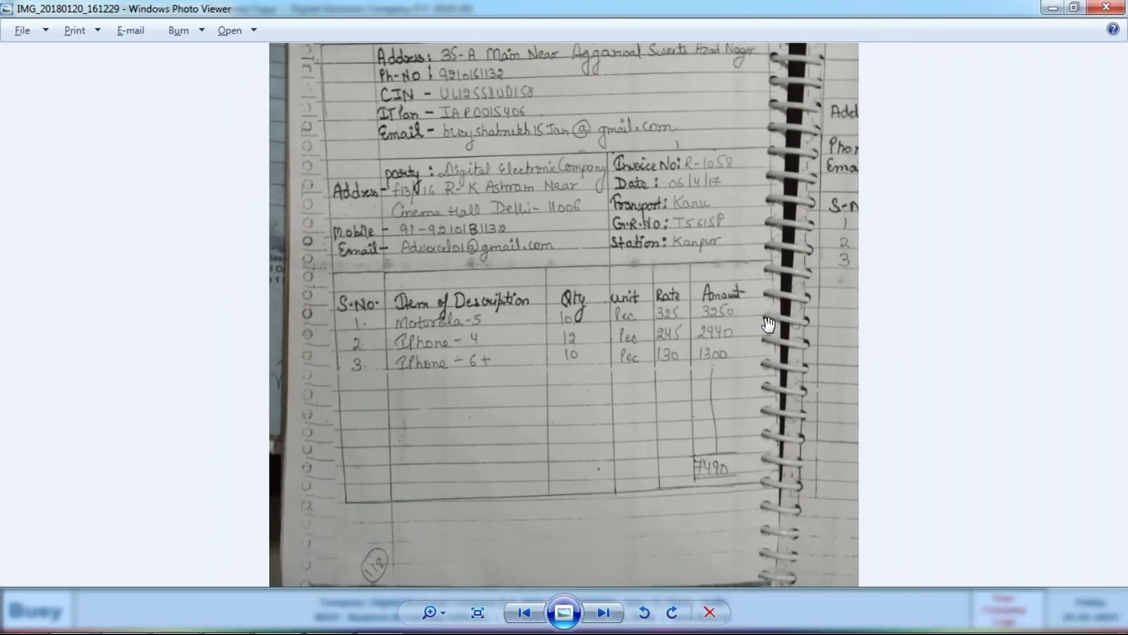
key("alt+Tab")
type("-4")
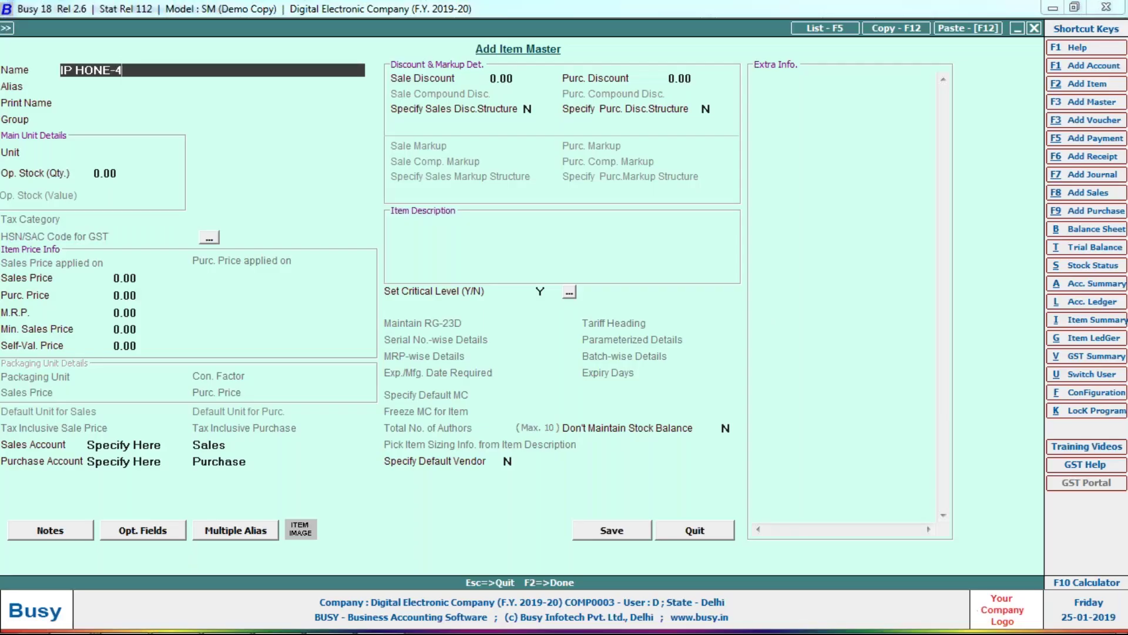
key("Return")
key("Return")
key("Return")
key("Return")
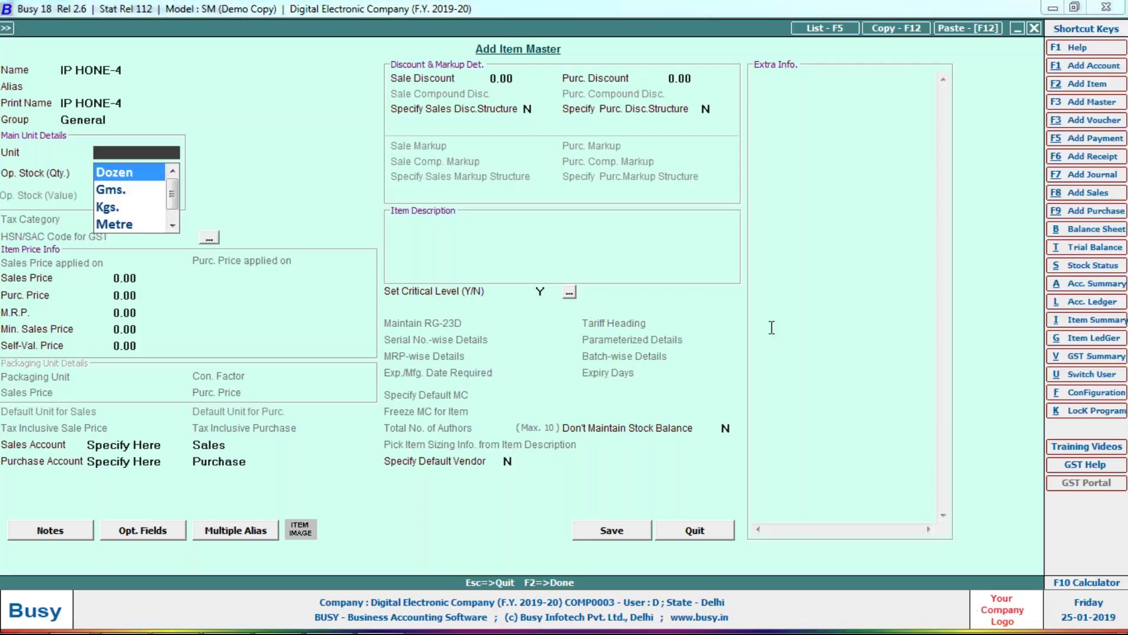
key("Up")
key("Up")
key("Up")
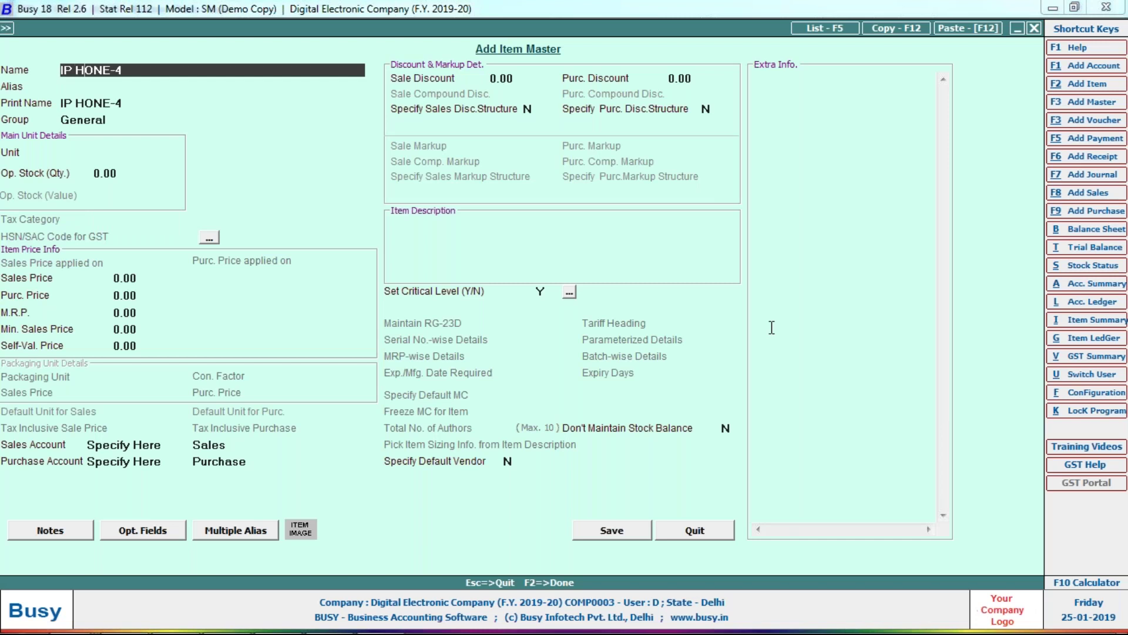
key("BackSpace")
key("Return")
key("Return")
Step: Give IPHONE-4 unit Pcs., save it into row 2, and enter quantity 6 at 245
key("Return")
type("p")
key("Return")
key("Return")
key("Return")
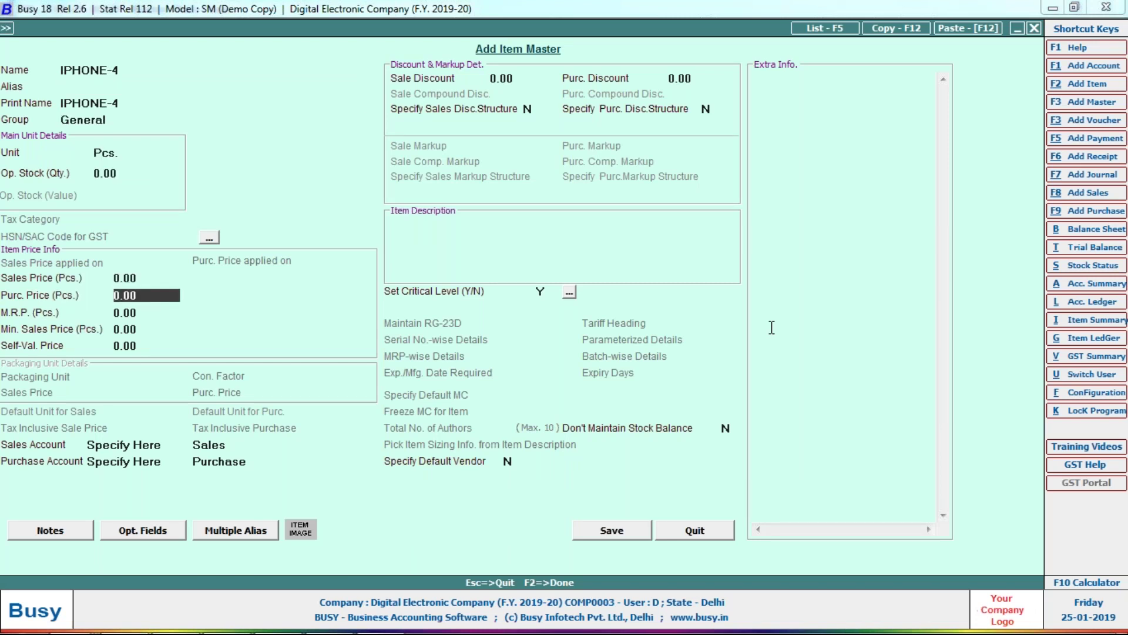
key("alt+Tab")
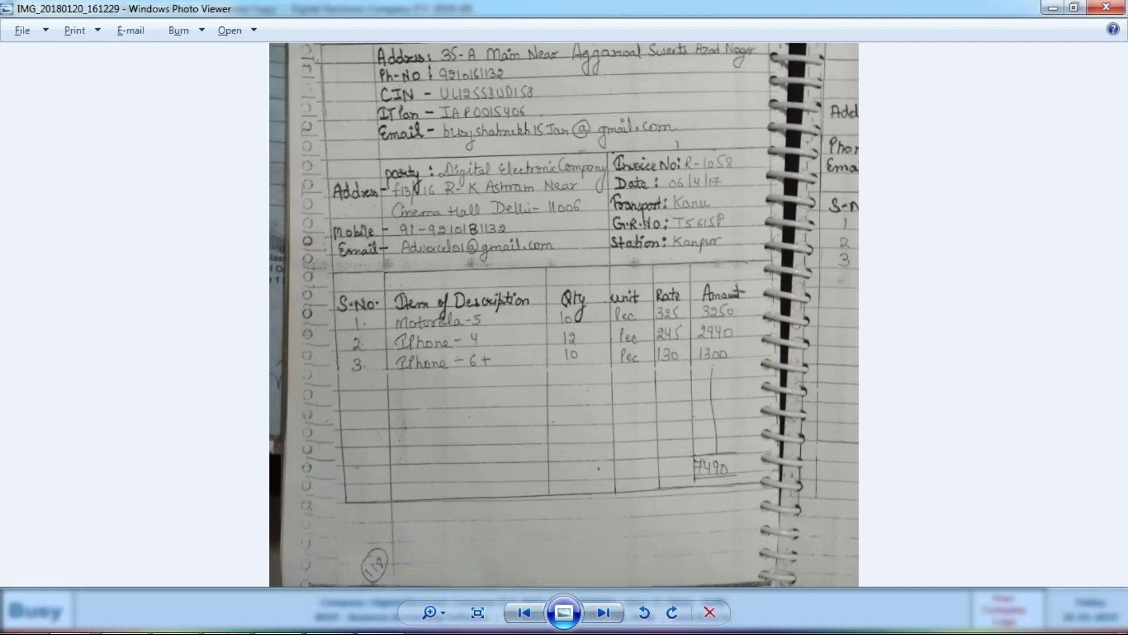
key("alt+Tab")
key("Return")
type("6")
key("Return")
key("alt+Tab")
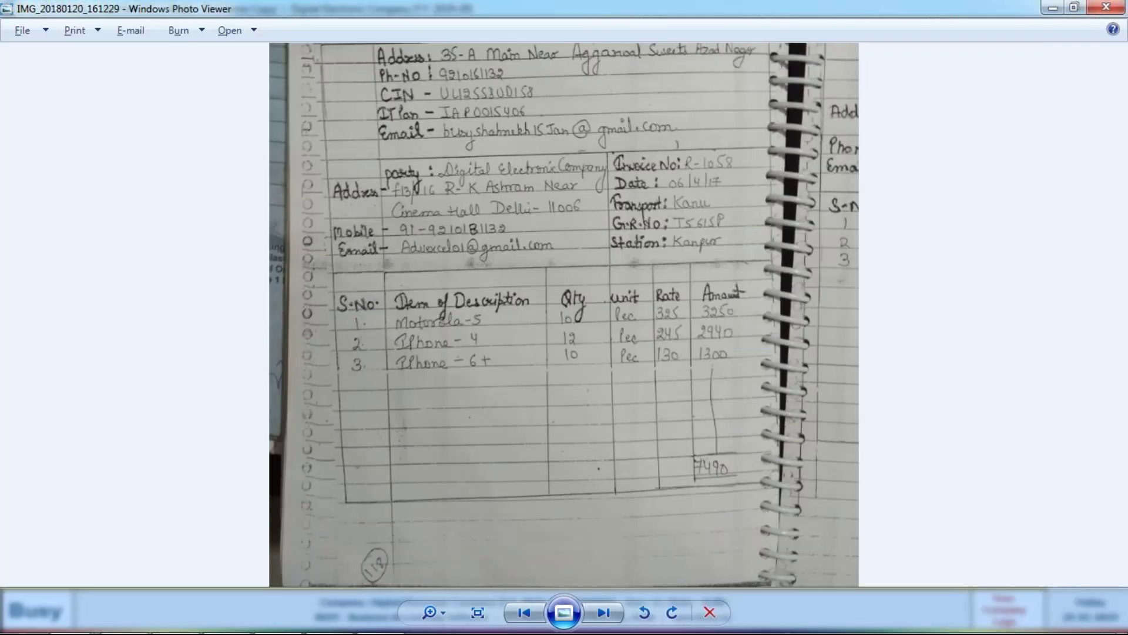
key("alt+Tab")
Step: Correct the IPHONE-4 quantity in row 2 to 12
type("12")
key("Return")
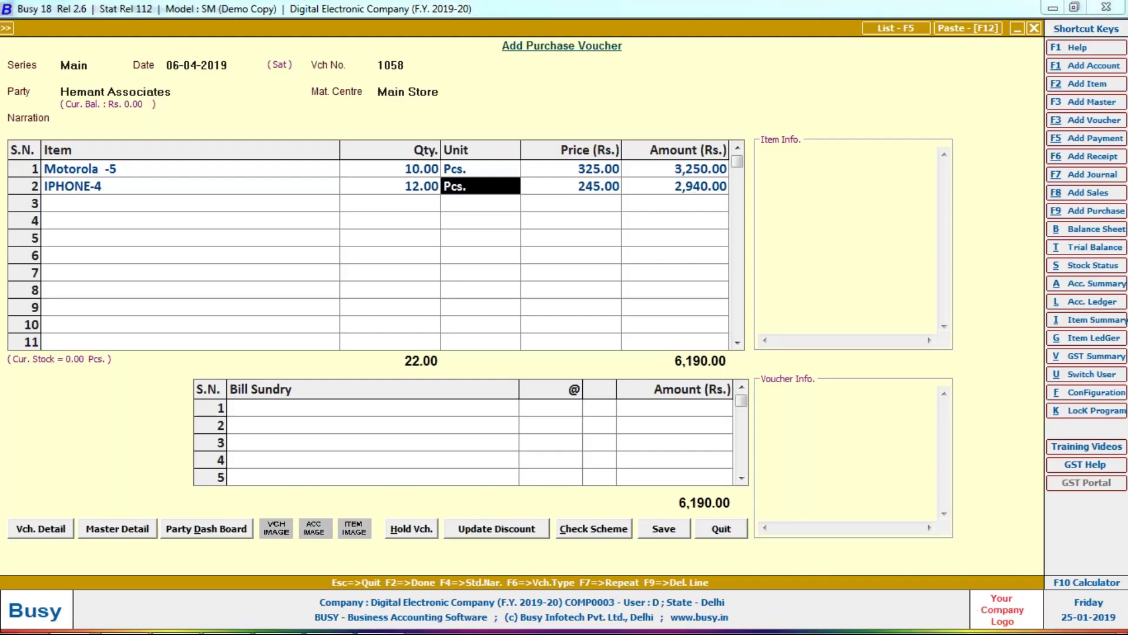
key("Return")
key("Return")
key("Return")
Step: Create item IPHONE-6+ with unit Pcs. and add it to row 3
key("alt+F2")
type("IPHONE-6+")
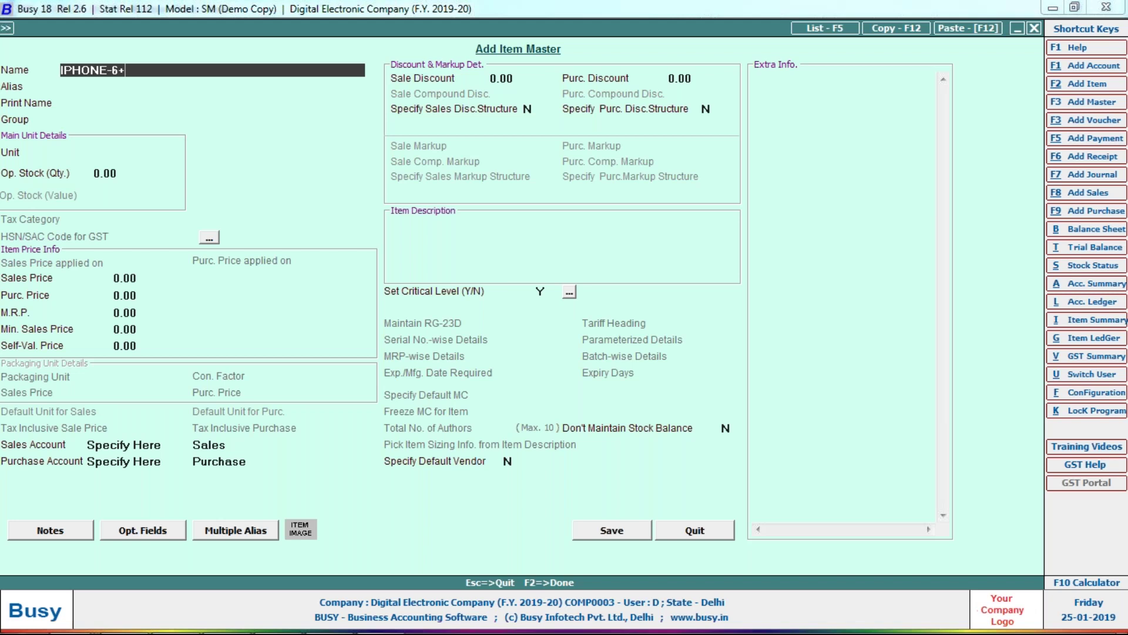
key("Return")
key("Return")
key("Return")
type("P")
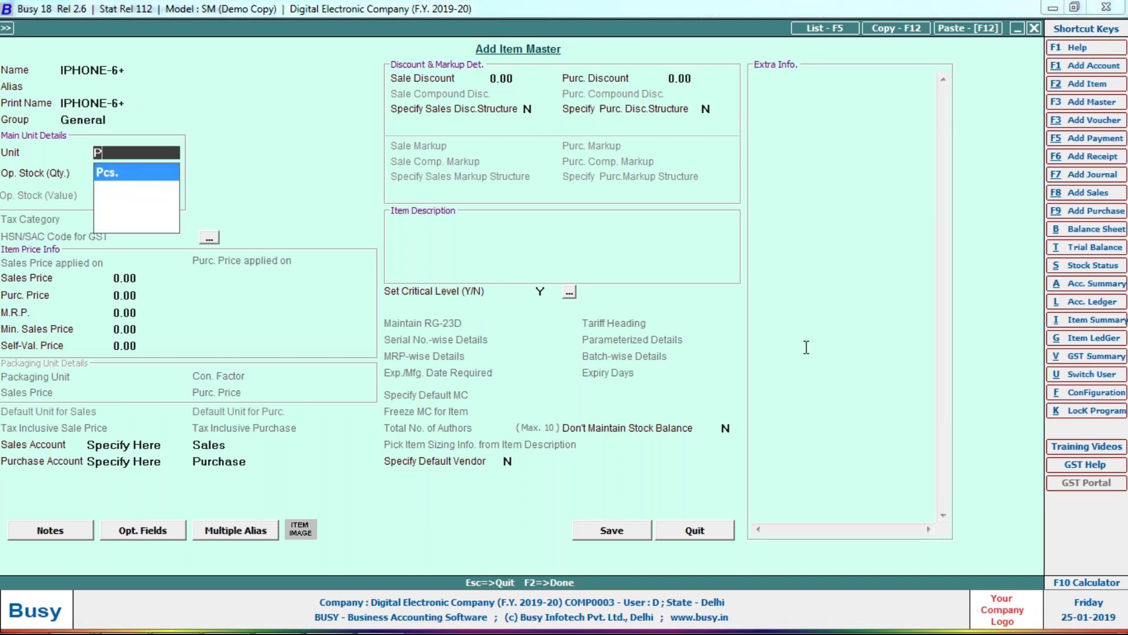
key("Return")
key("Return")
key("Return")
key("alt+Tab")
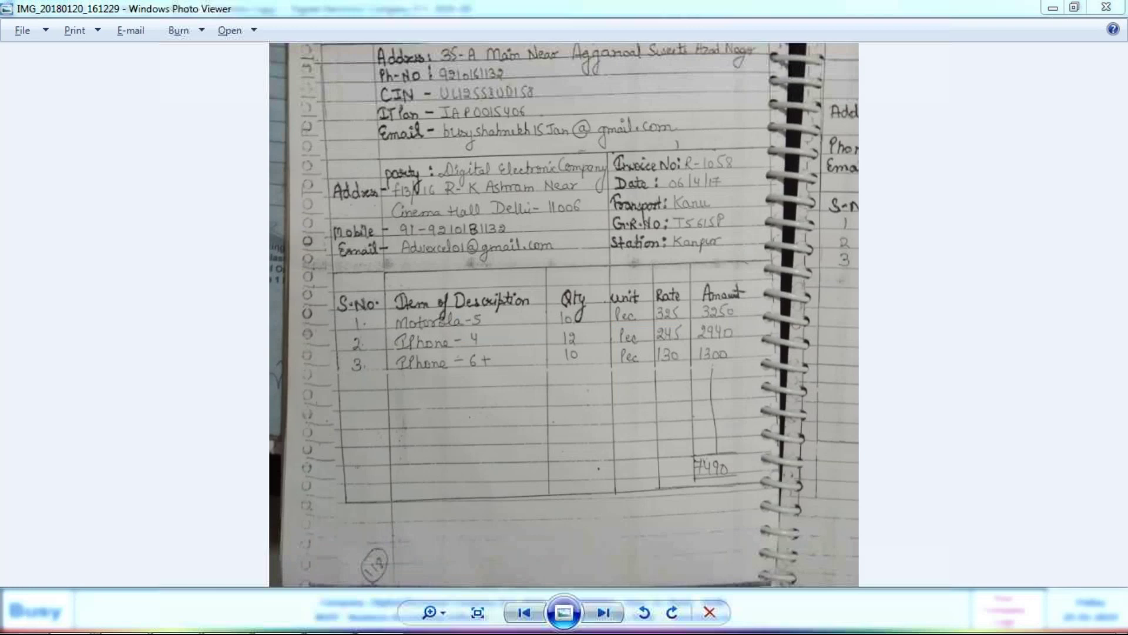
key("alt+Tab")
key("alt+shift+Tab")
key("Return")
Step: Enter quantity 10 at 130 for IPHONE-6+, bringing the total to 7,490
key("alt+Tab")
key("alt+Tab")
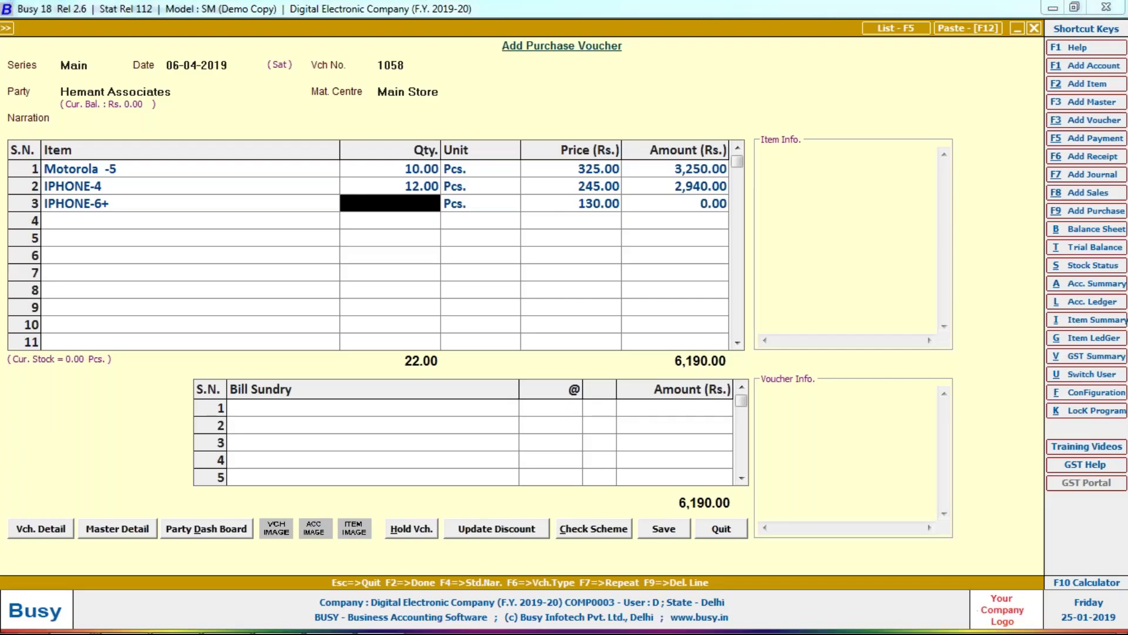
type("10")
key("Return")
key("Return")
Step: Start the cash memo purchase voucher dated 09-04-2019 with voucher number 455
key("alt+Tab")
key("alt+Tab")
key("Return")
key("Return")
key("Return")
key("Return")
key("alt+Tab")
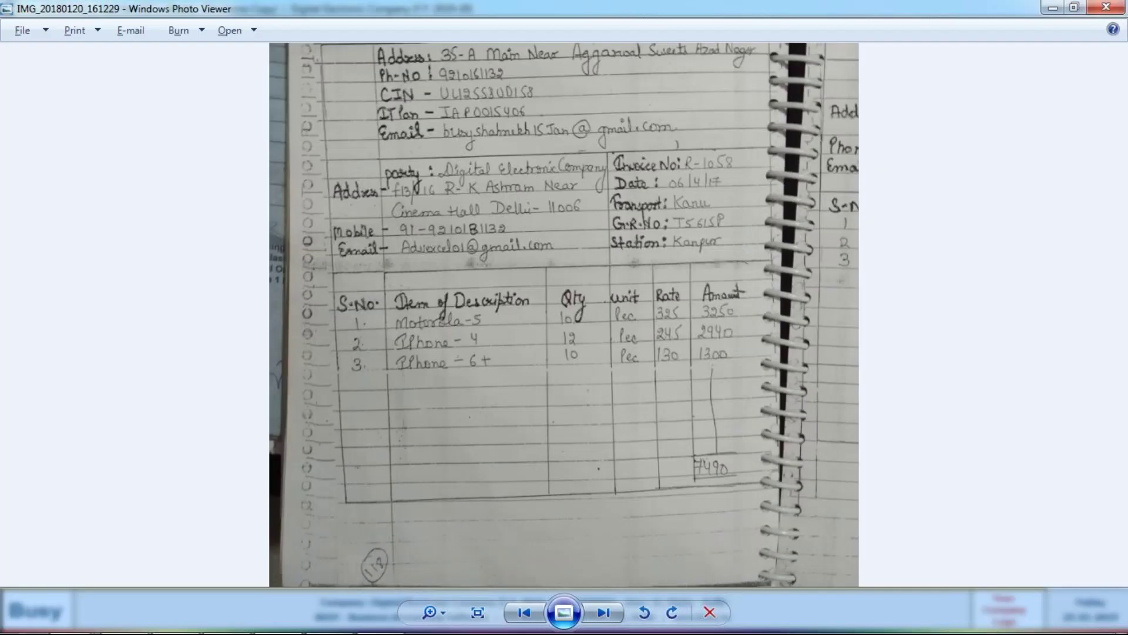
key("Right")
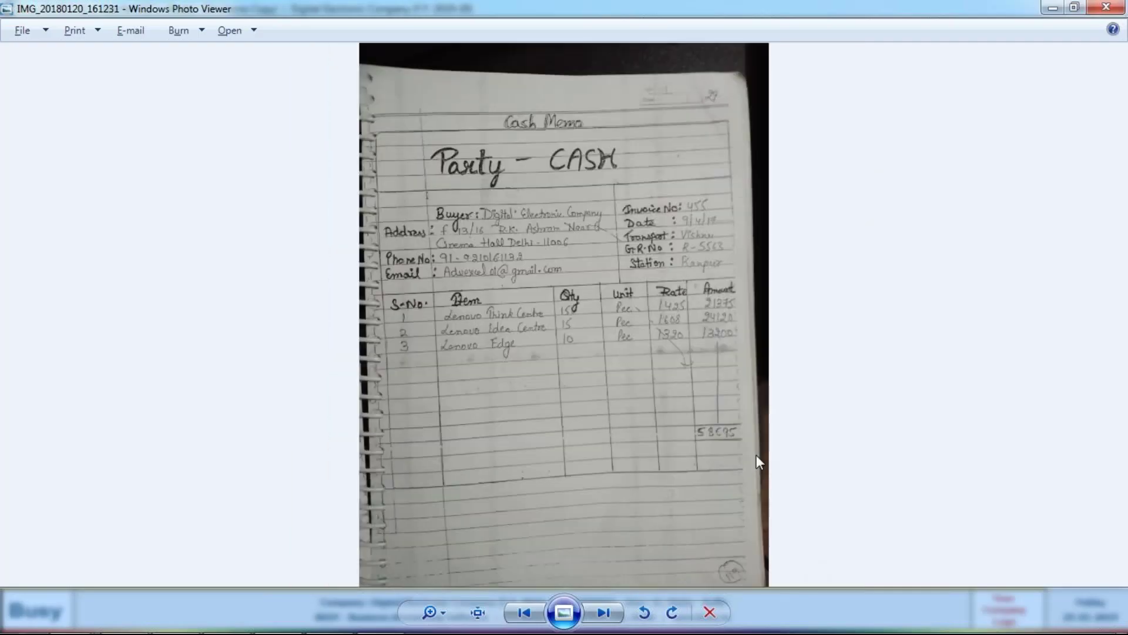
scroll(757, 458, "up", 1)
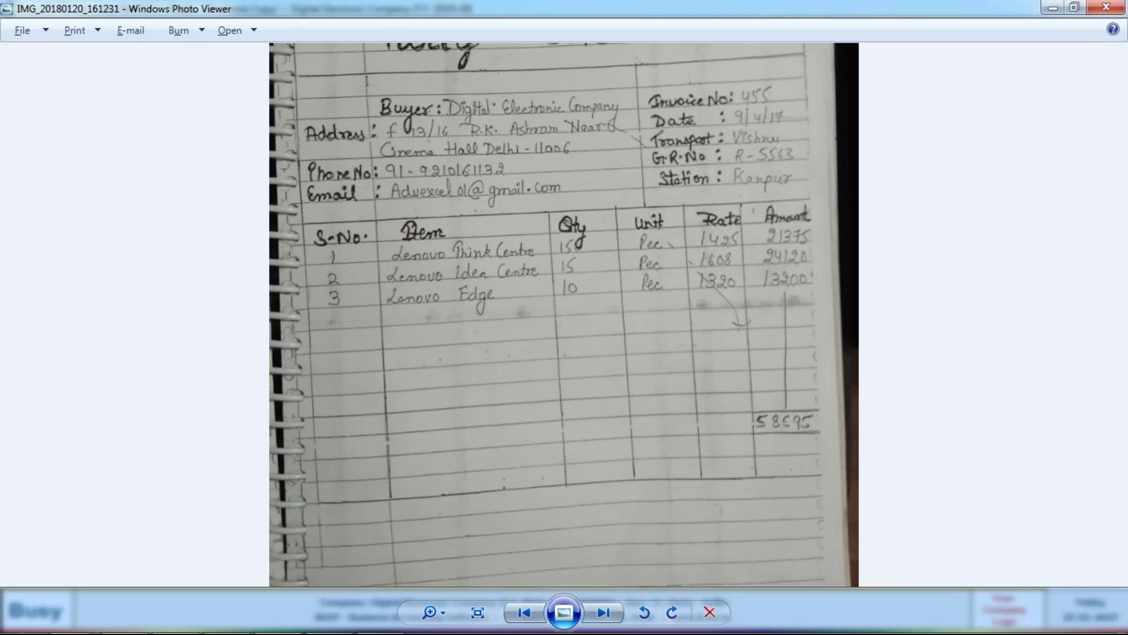
scroll(756, 457, "up", 1)
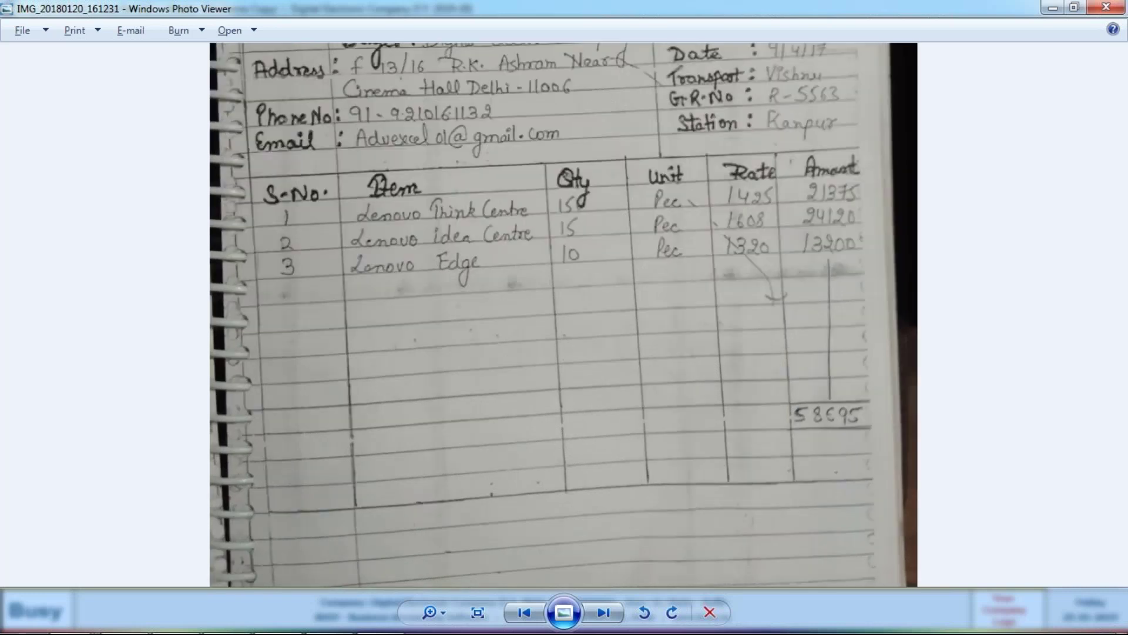
key("alt+Tab")
key("Return")
key("alt+Tab")
left_click_drag(809, 410, 788, 567)
key("alt+Tab")
type("455")
key("Return")
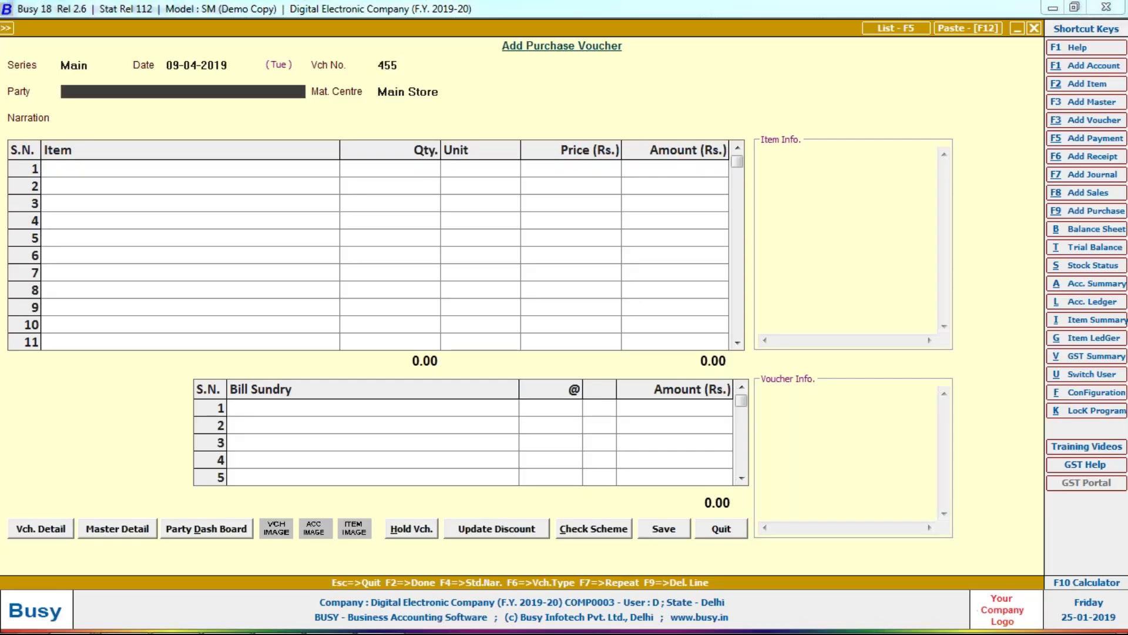
Step: Keep Cash as the party and begin a new item master named LENOVO
key("F3")
key("Escape")
key("Return")
key("Return")
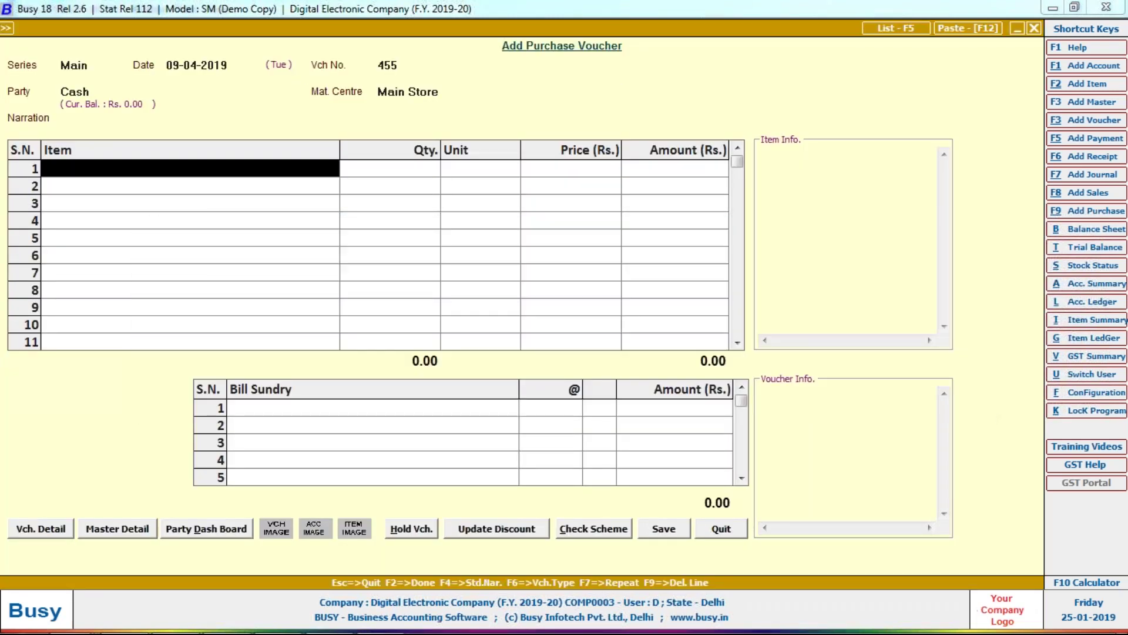
key("F3")
type("LENOVO")
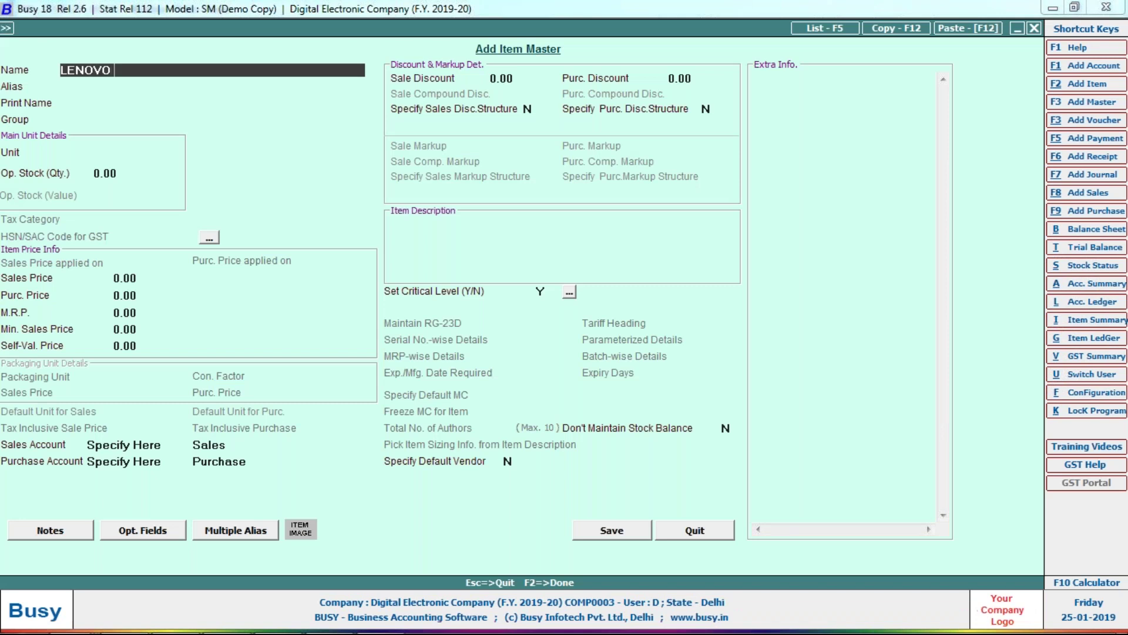
Step: Name the item LENOVO THINK CENTRE with group General and unit Pcs
key("alt+Tab")
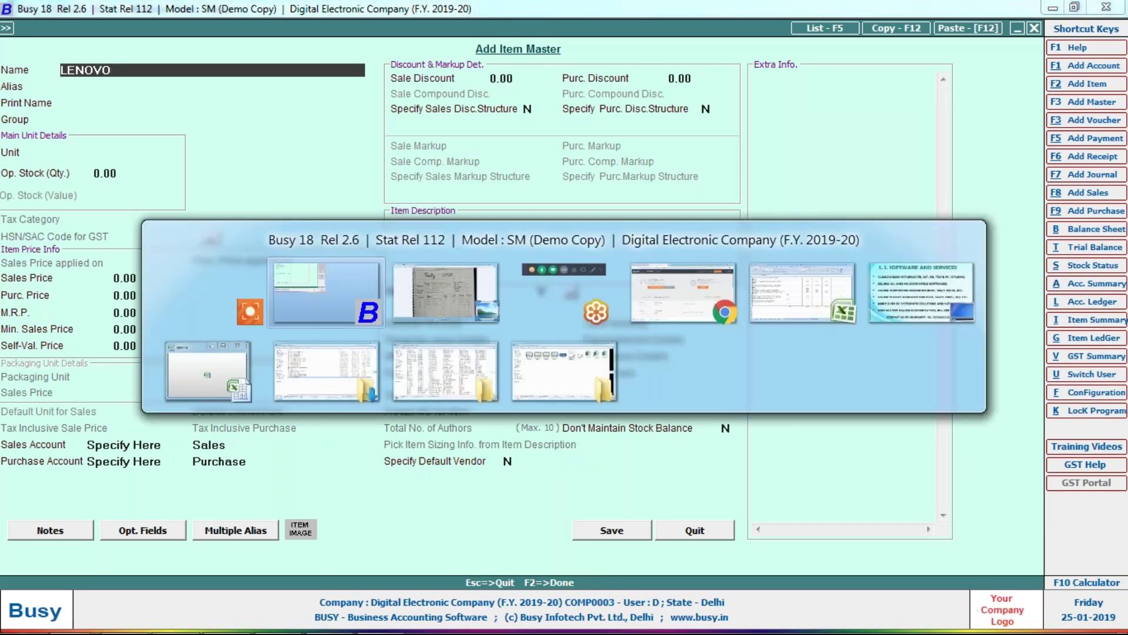
type("THINK")
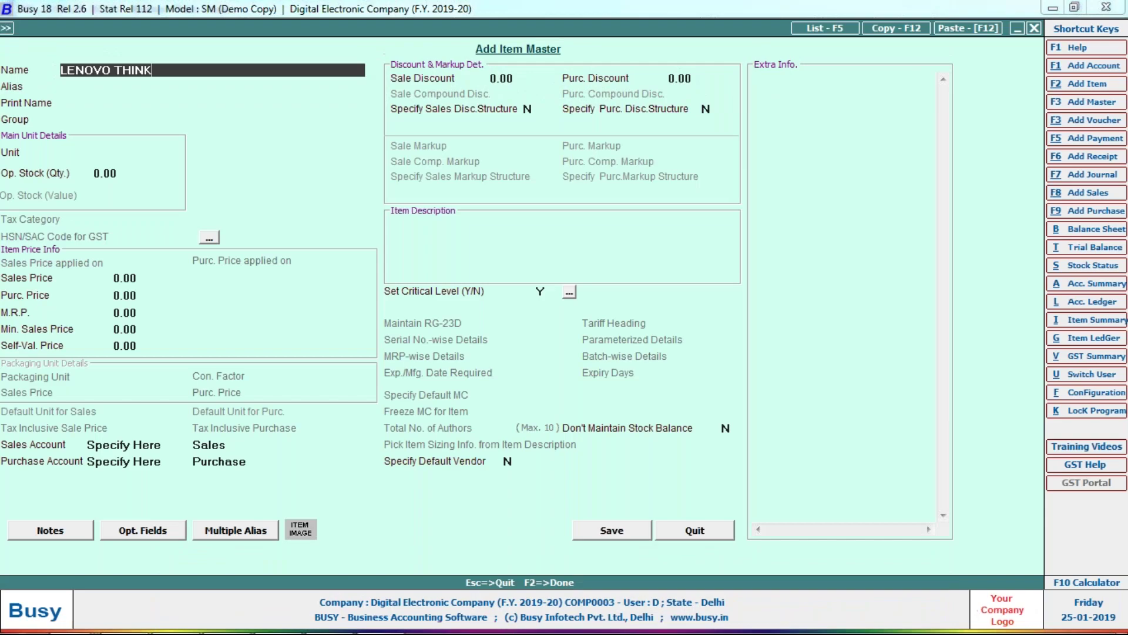
key("alt+Tab")
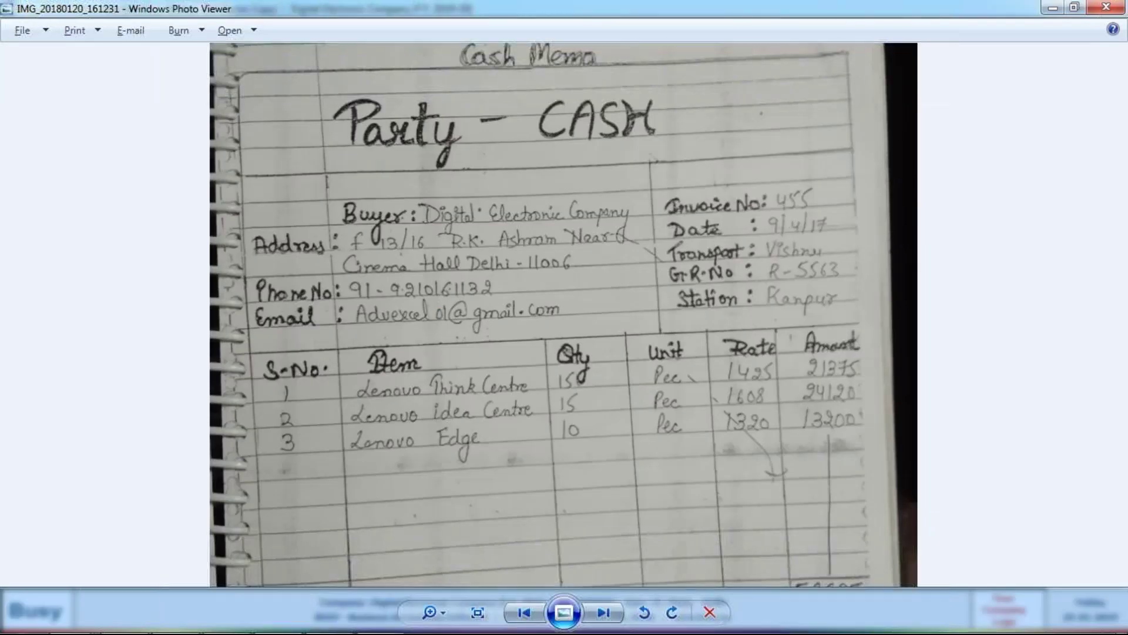
key("alt+Tab")
type("CENTRE")
key("Return")
key("Return")
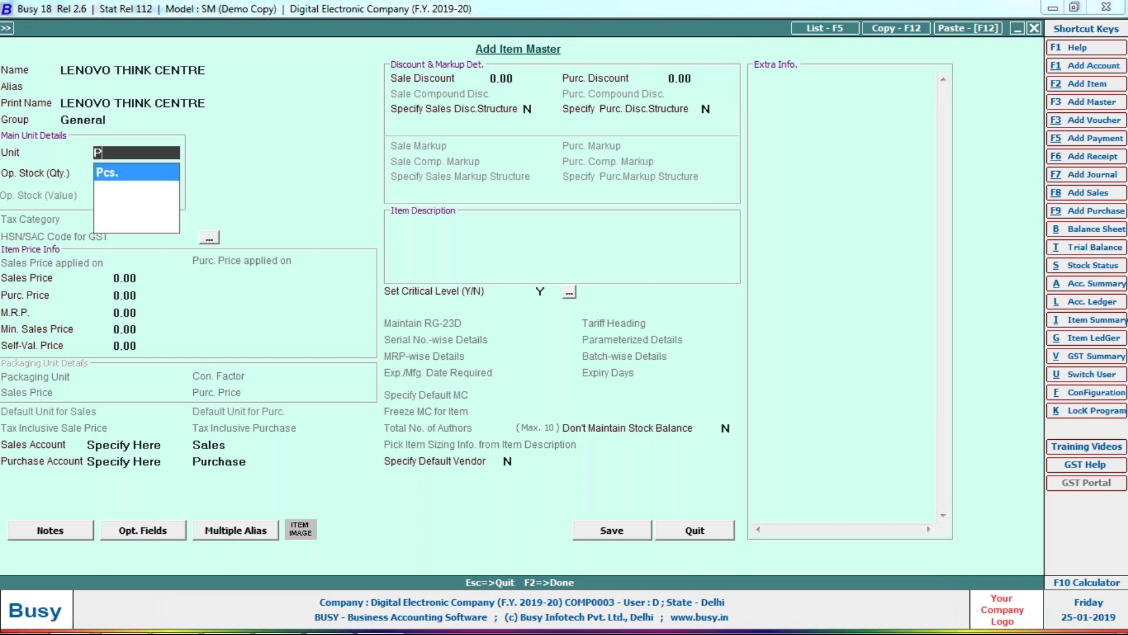
key("Return")
key("Return")
key("Up")
key("Return")
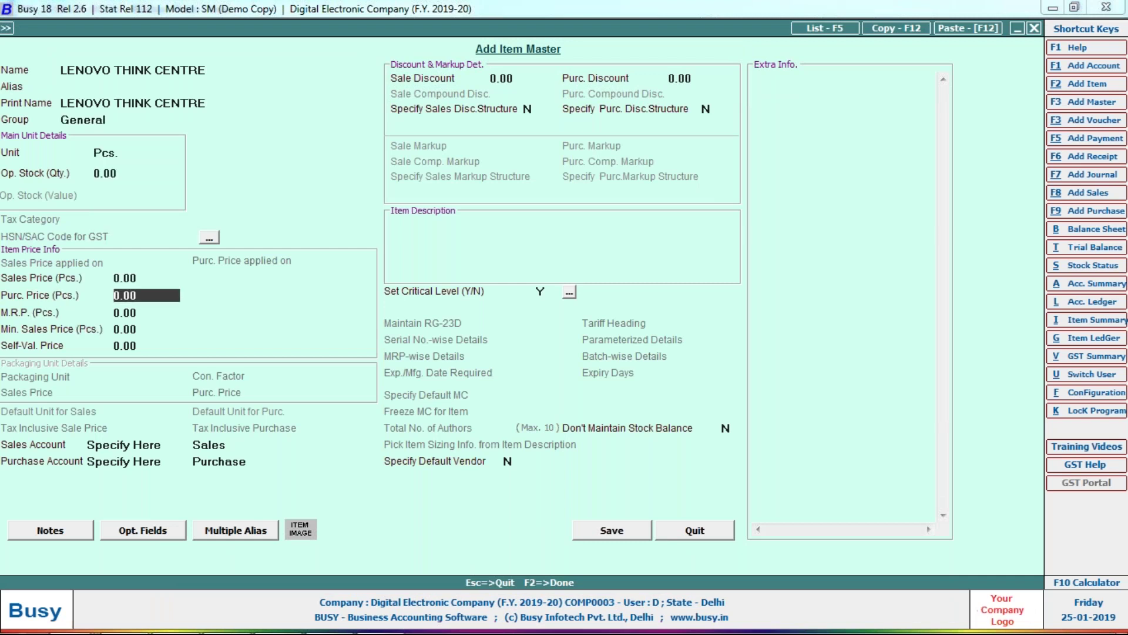
Step: Set purchase price 1,425, save the item, and enter quantity 15 in row 1
key("alt+Tab")
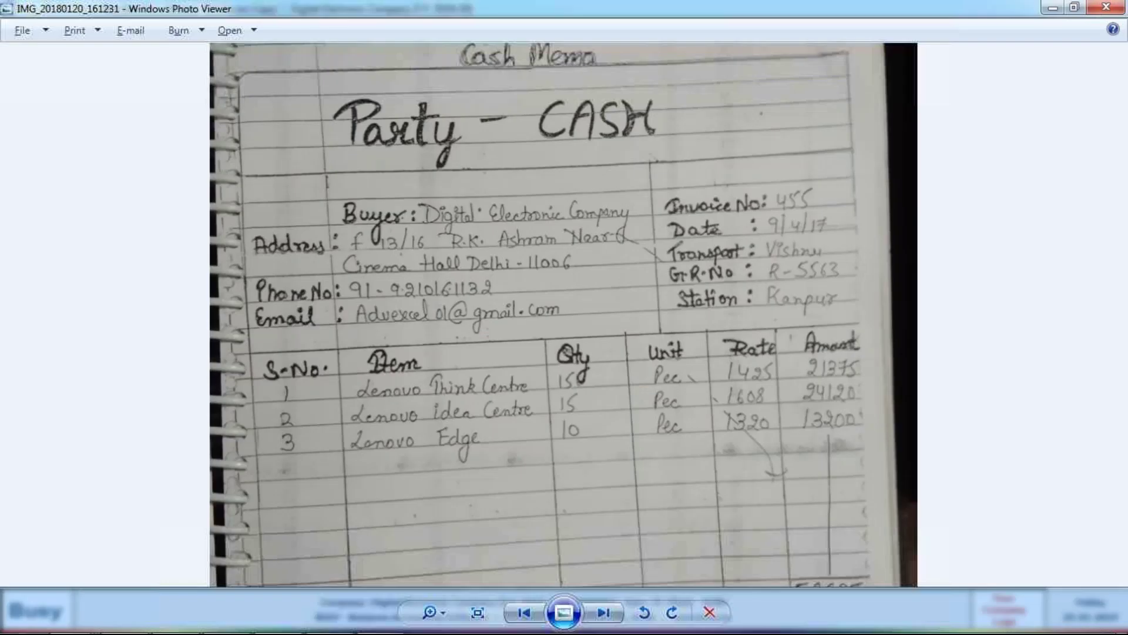
key("alt+Tab")
type("1425")
key("Return")
key("F2")
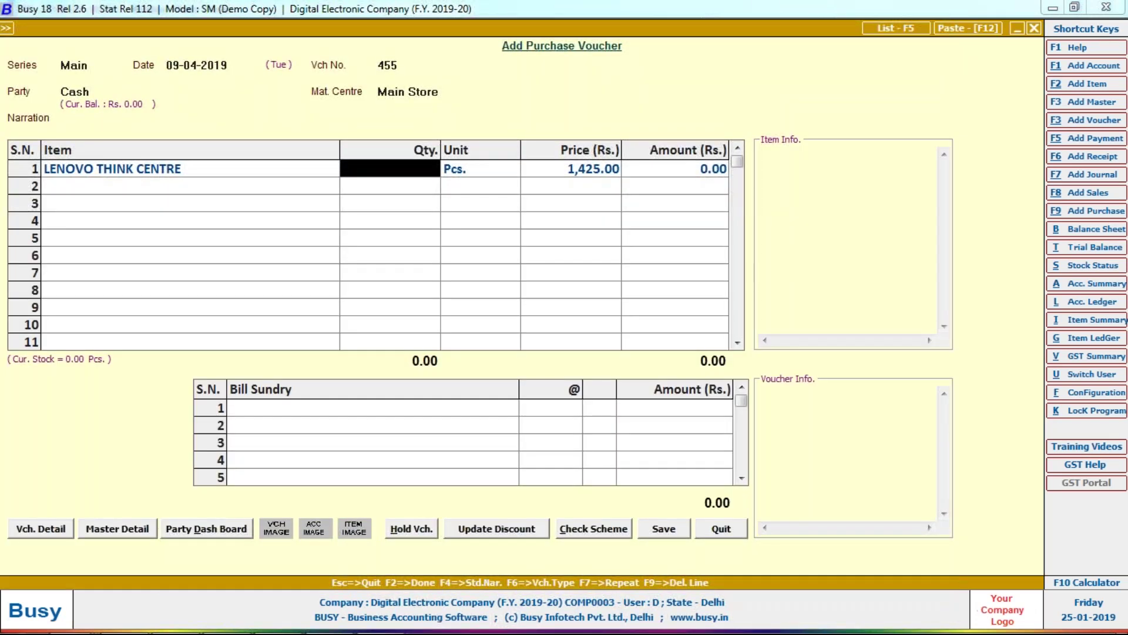
type("15")
key("Return")
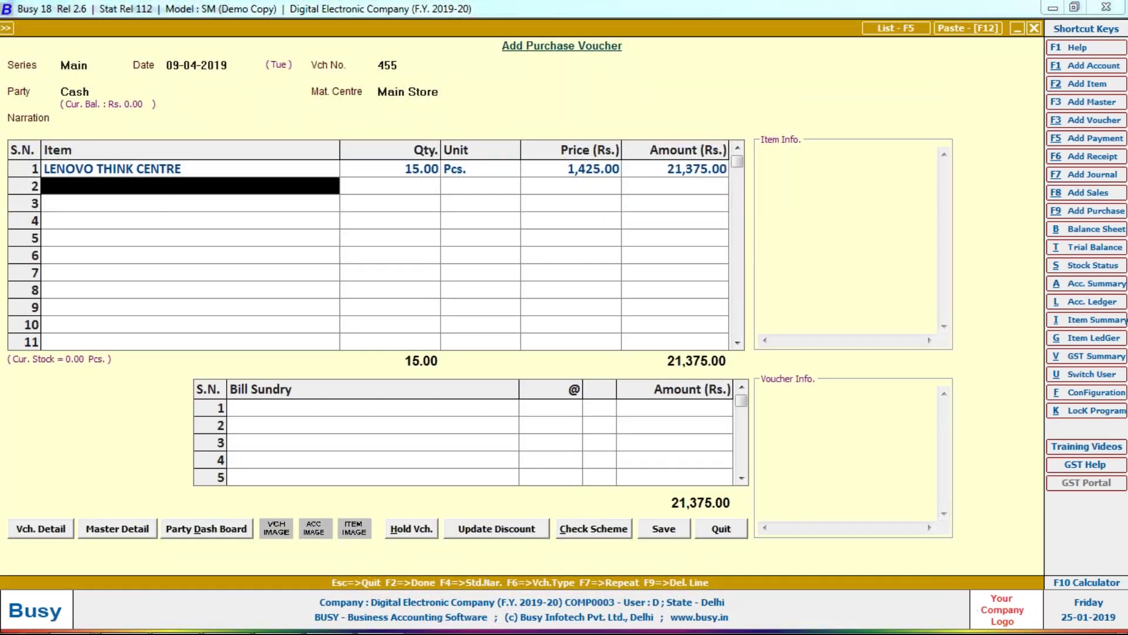
key("alt+Tab")
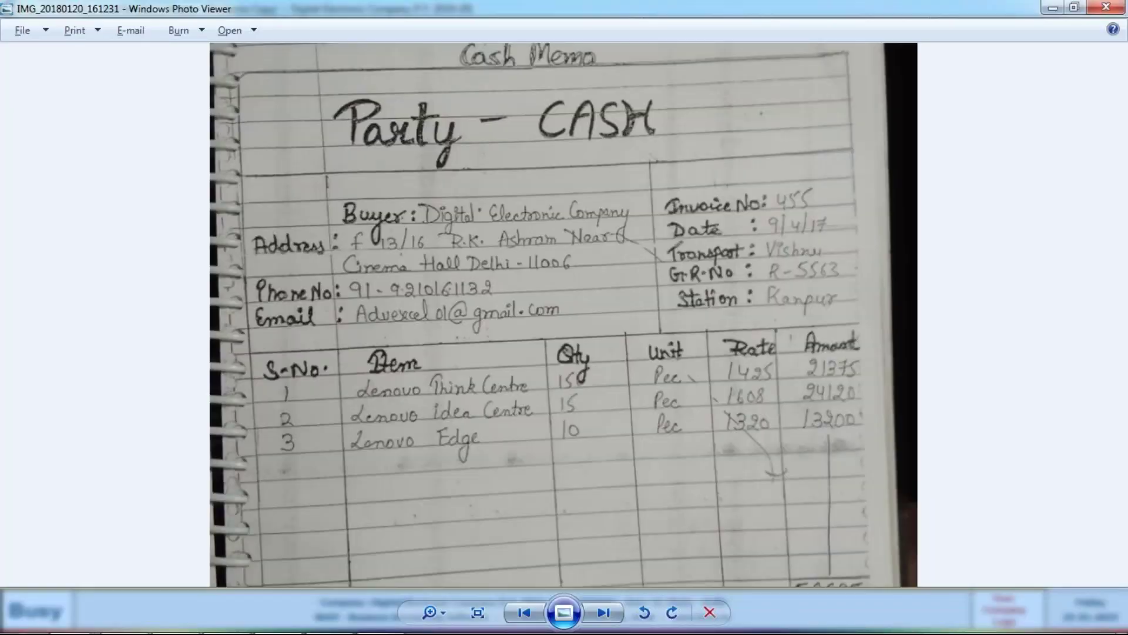
Step: Create item LENOVO IDEA CENTRE for row 2 with group General and unit Pcs
key("alt+Tab")
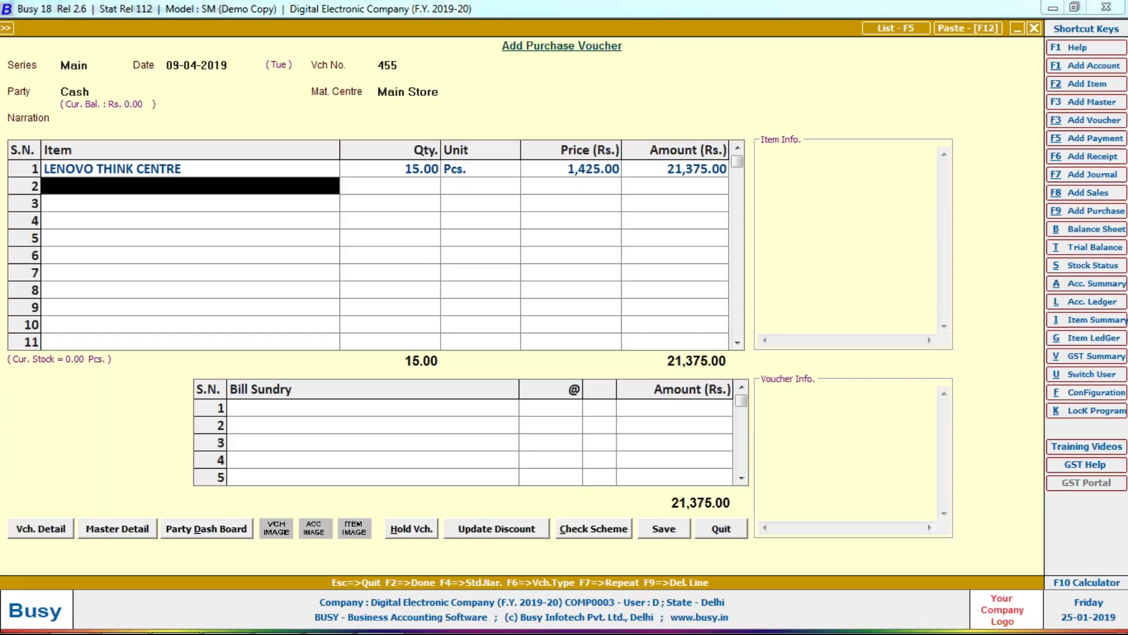
key("alt+F2")
type("LENOVO")
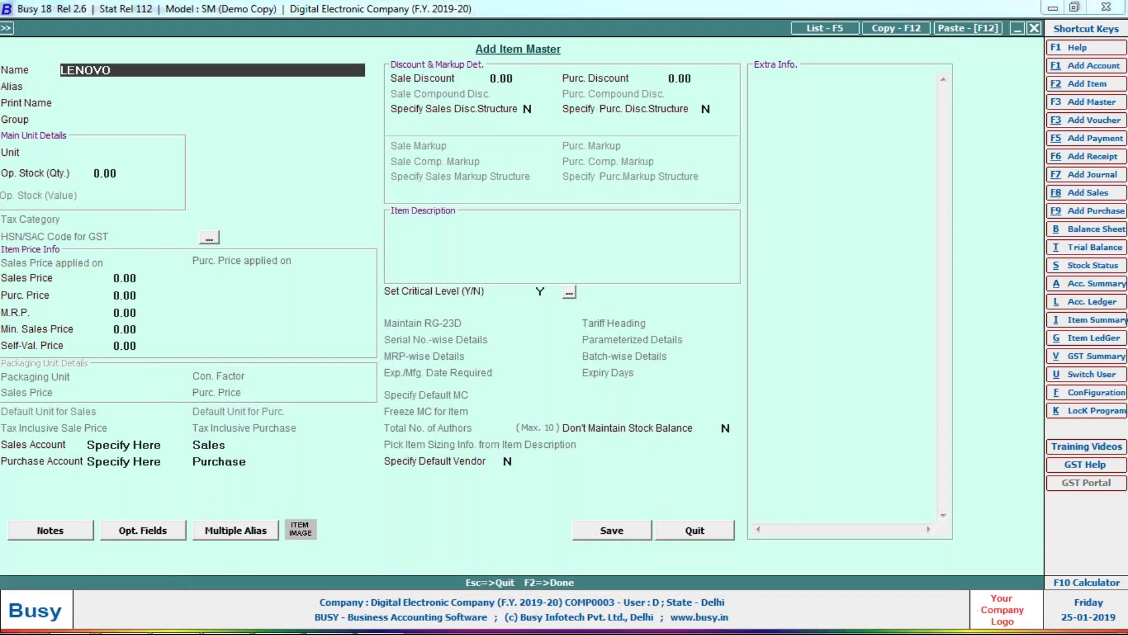
type(" IDEA")
key("alt+Tab")
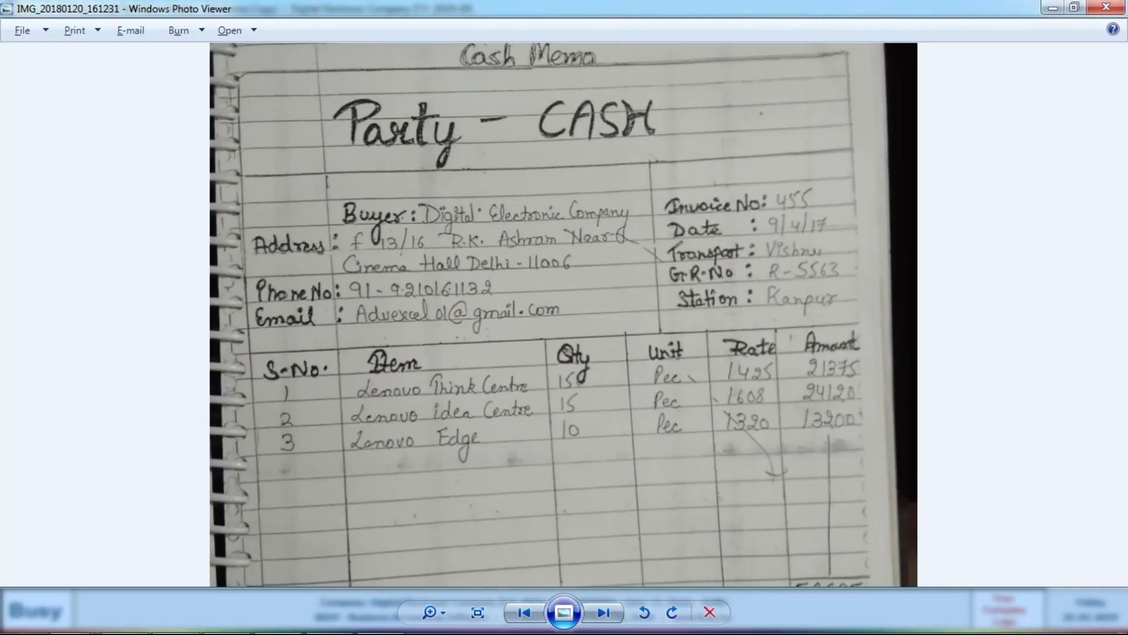
key("alt+Tab")
type("CENTRE")
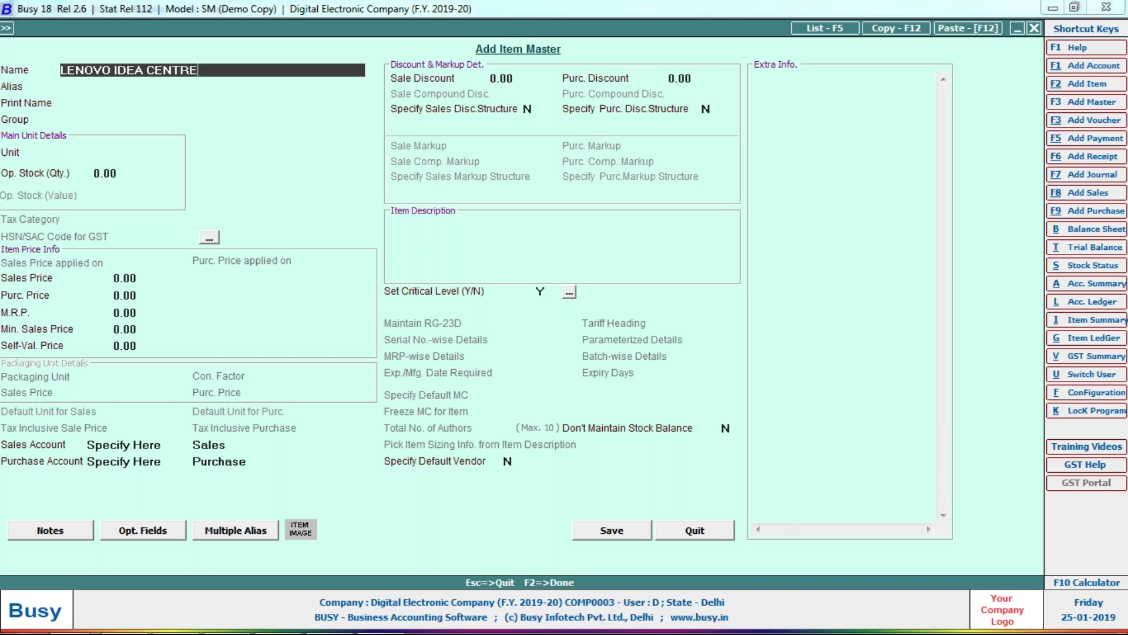
key("Return")
key("Return")
key("Return")
key("Return")
type("p")
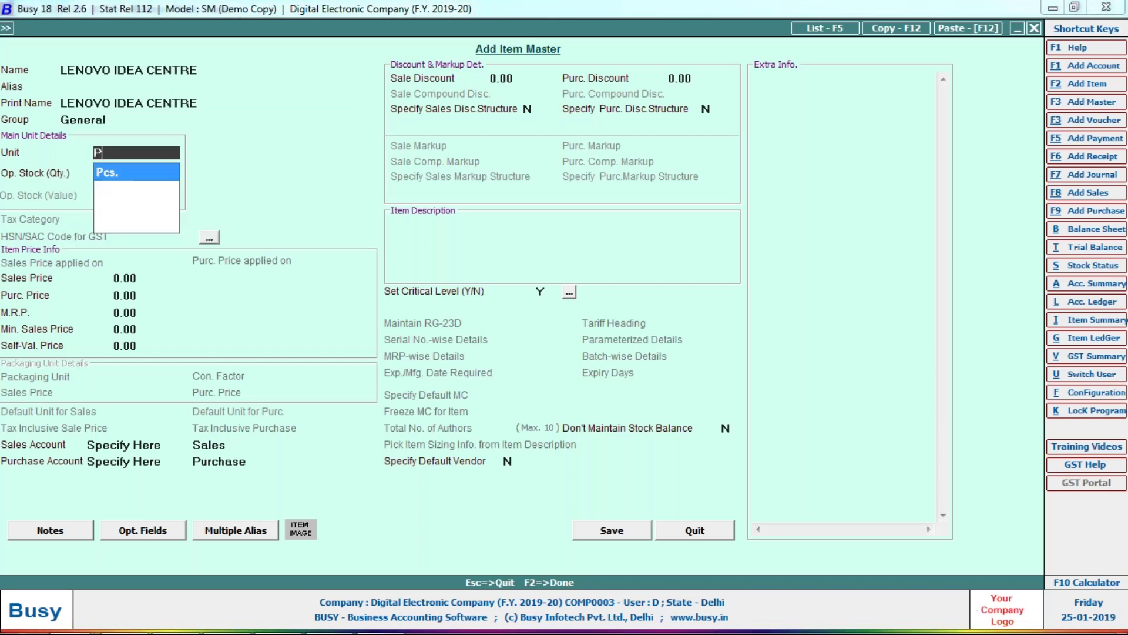
key("Return")
Step: Set purchase price 1,608, save the item, and enter quantity 15, totalling 45,495
key("alt+Tab")
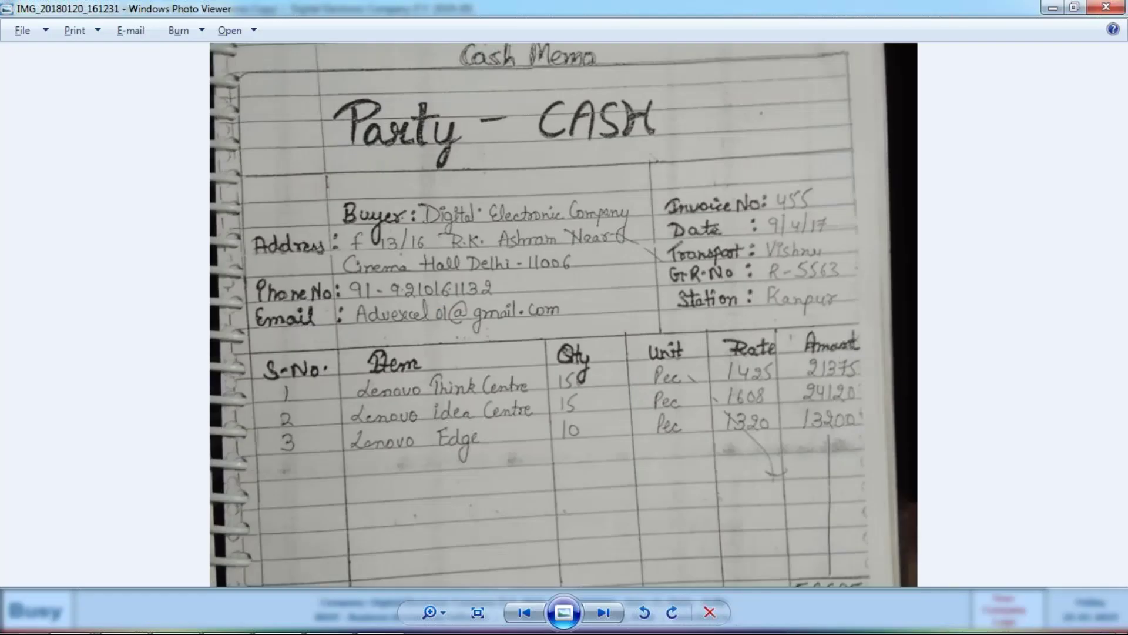
key("alt+Tab")
type("1608")
key("F2")
key("Return")
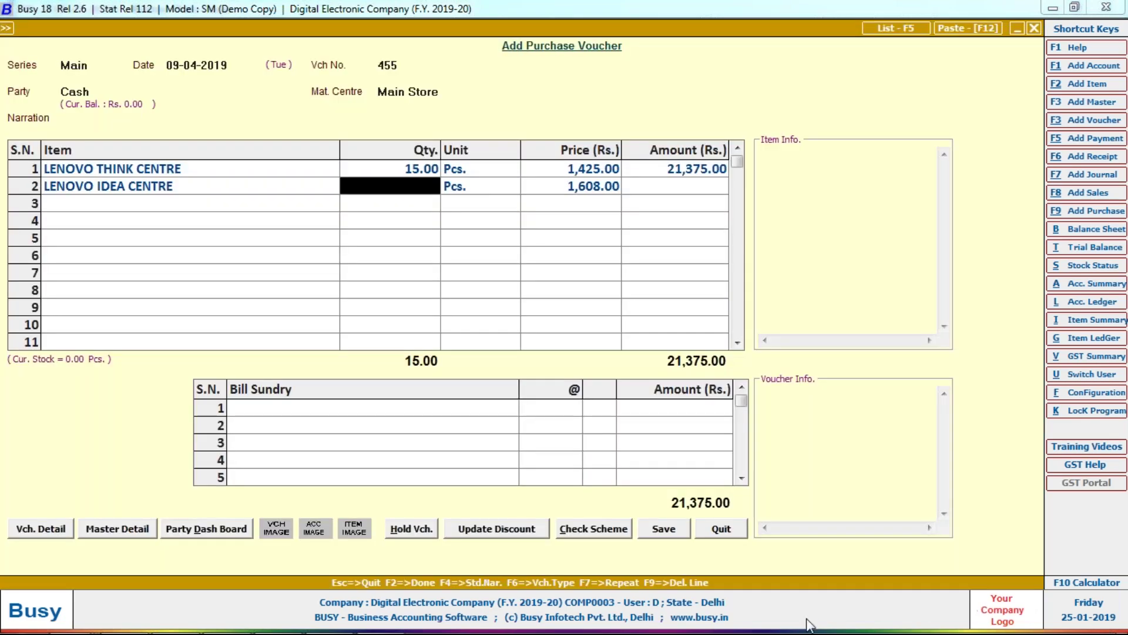
key("alt+Tab")
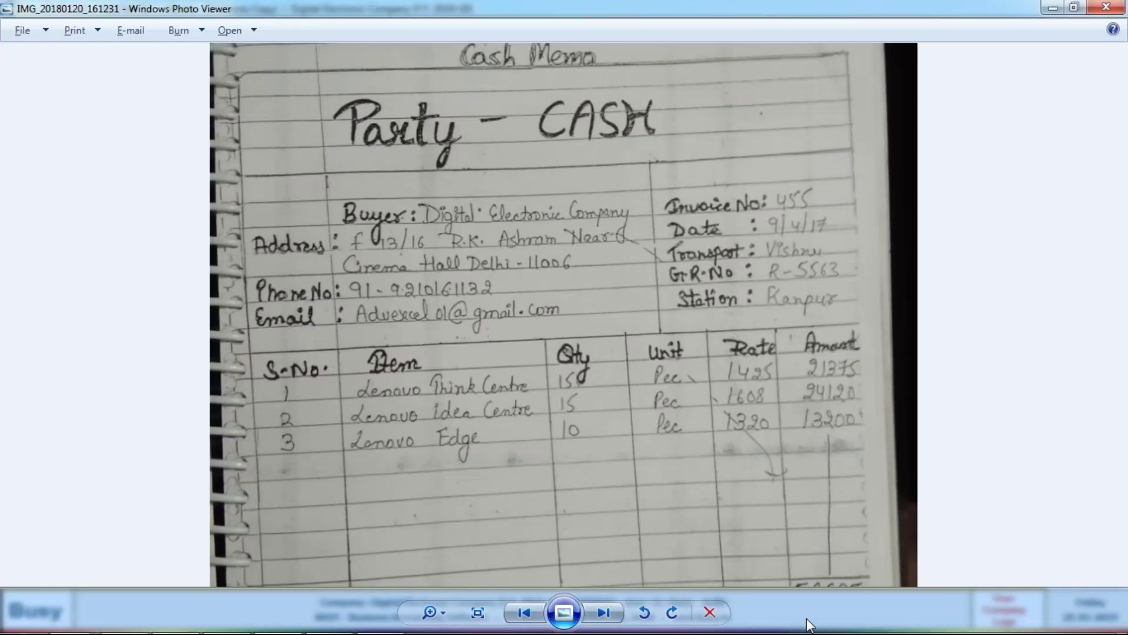
key("alt+Tab")
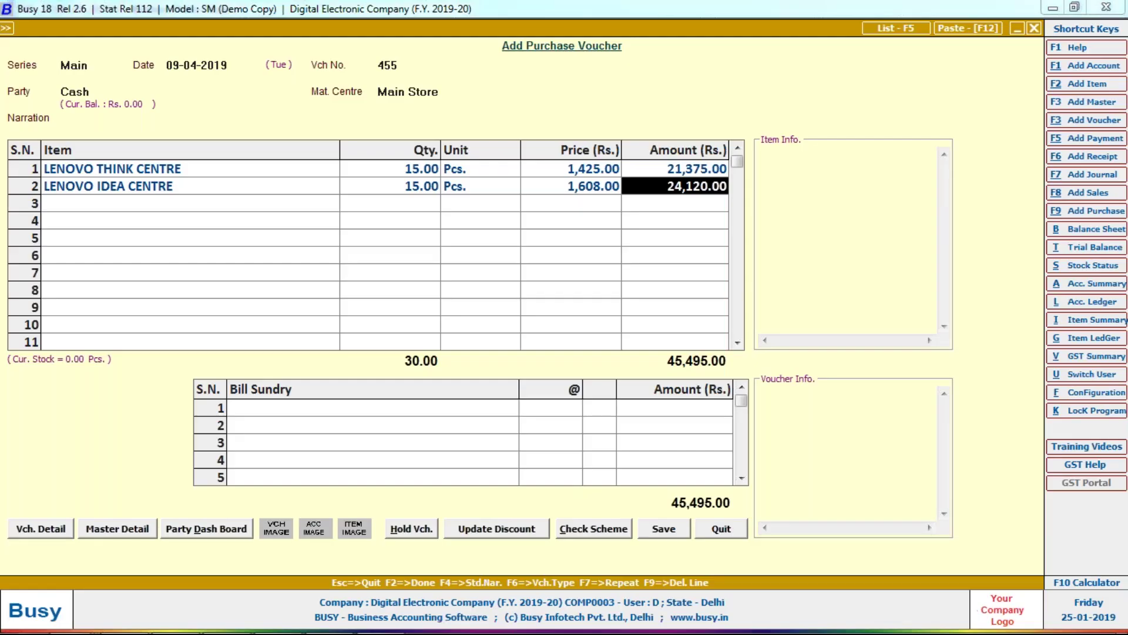
key("alt+Tab")
key("alt+Tab")
Step: Begin the next item master named LENOVO, checking its full name on the memo
type("LENOVO")
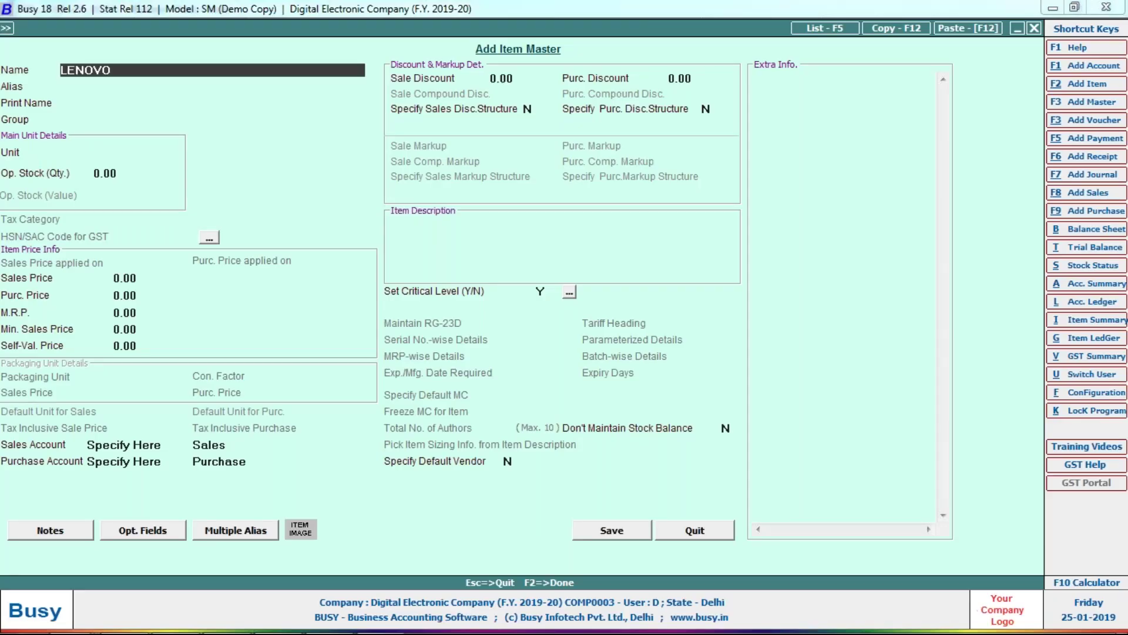
key("Return")
key("Up")
key("alt+Tab")
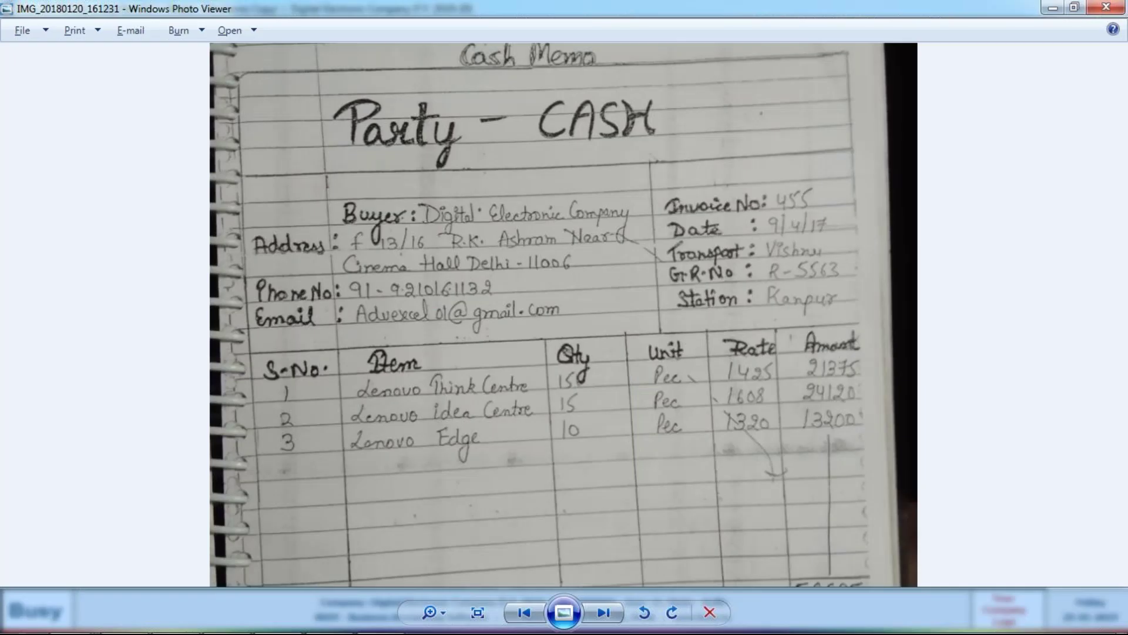
key("alt+Tab")
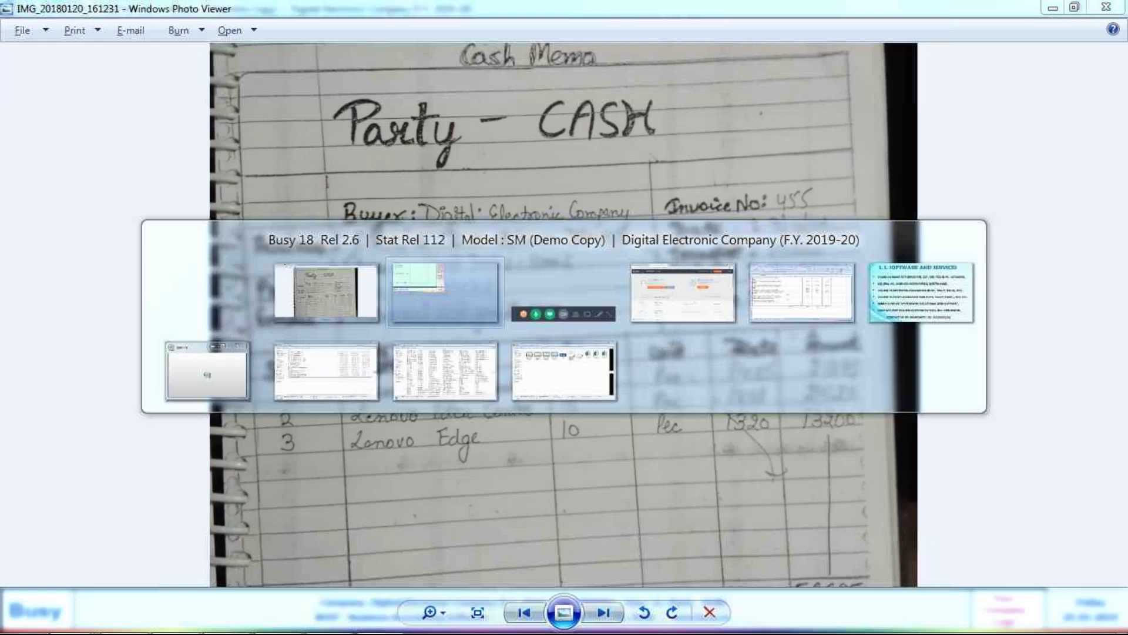
key("Return")
key("alt+Tab")
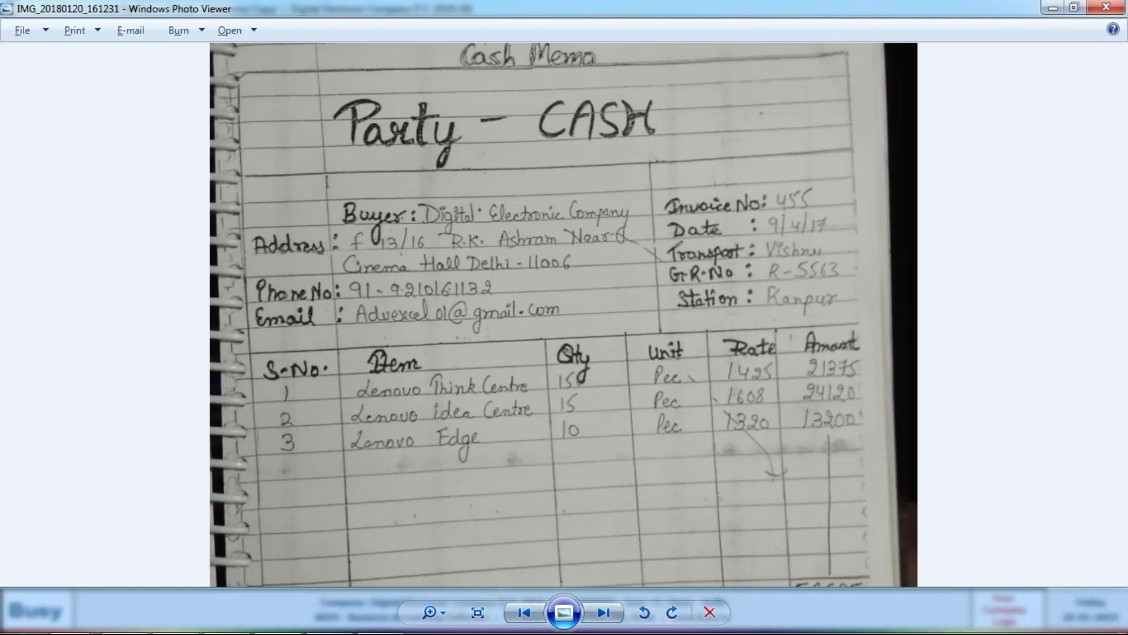
Step: Save item LENOVO EDGE with unit Pcs. and purchase price 1,320
key("alt+Tab")
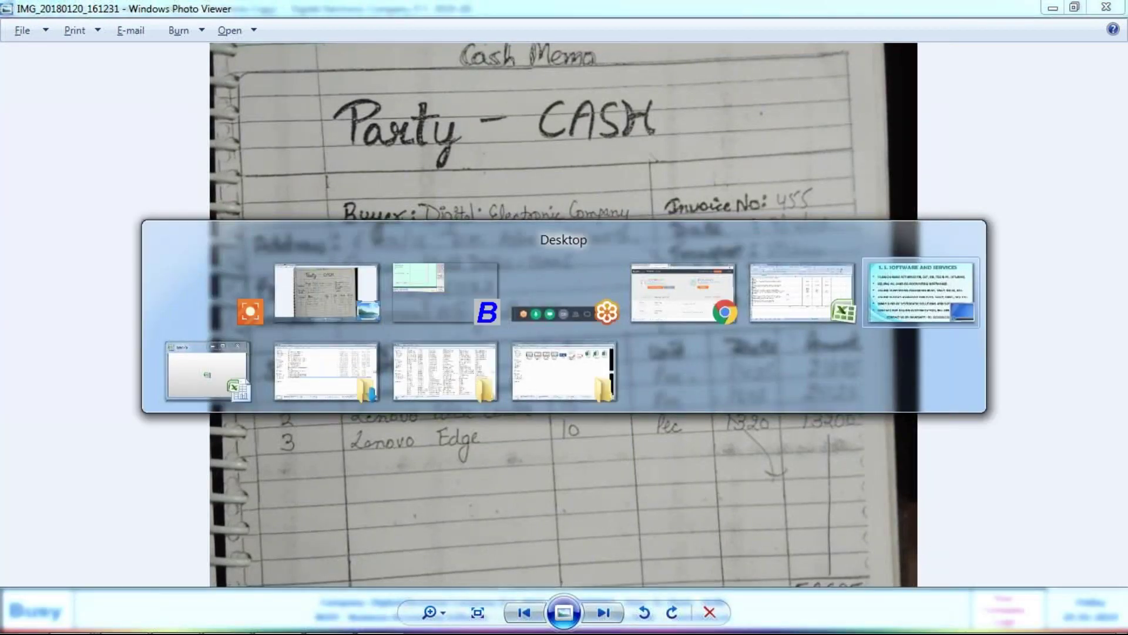
type("p")
key("Return")
key("Return")
key("Return")
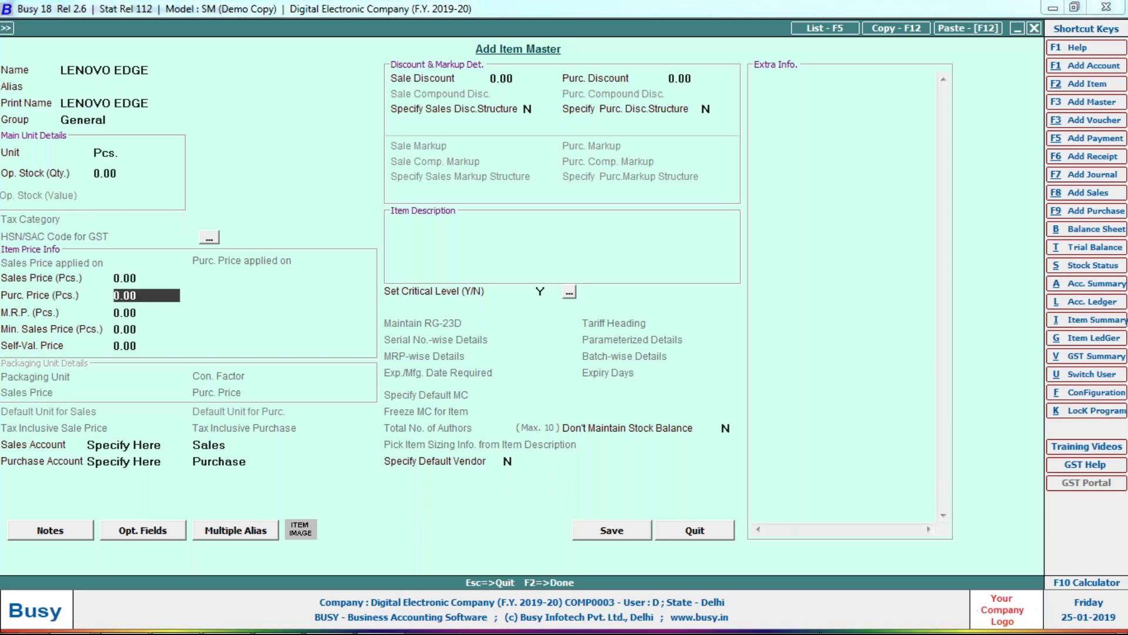
key("alt+Tab")
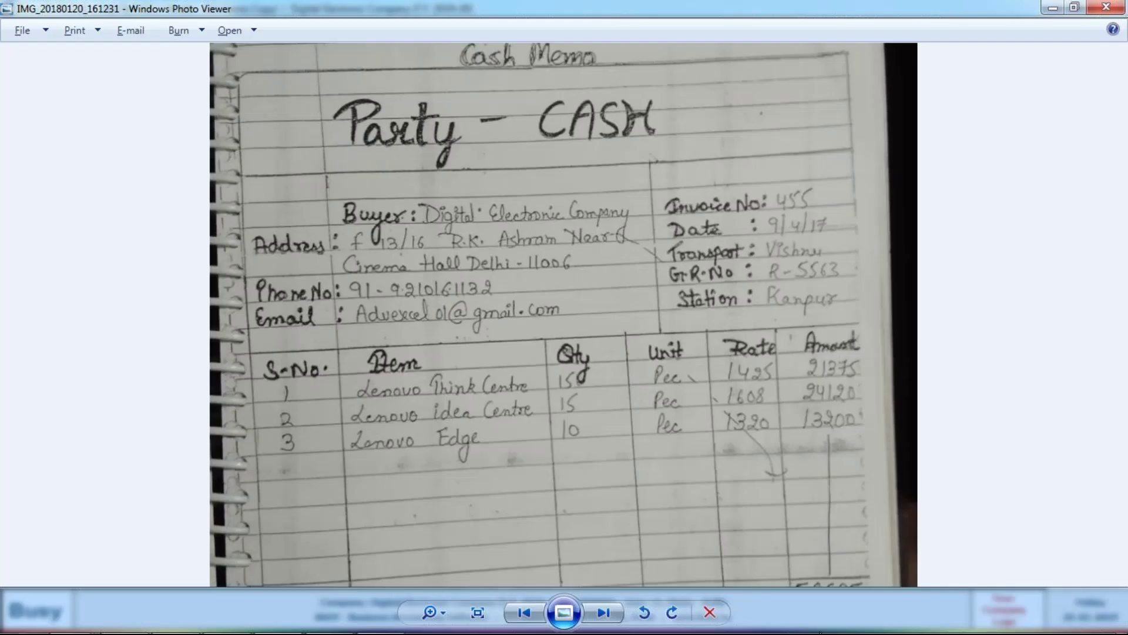
key("alt+Tab")
type("1320")
key("Return")
key("F2")
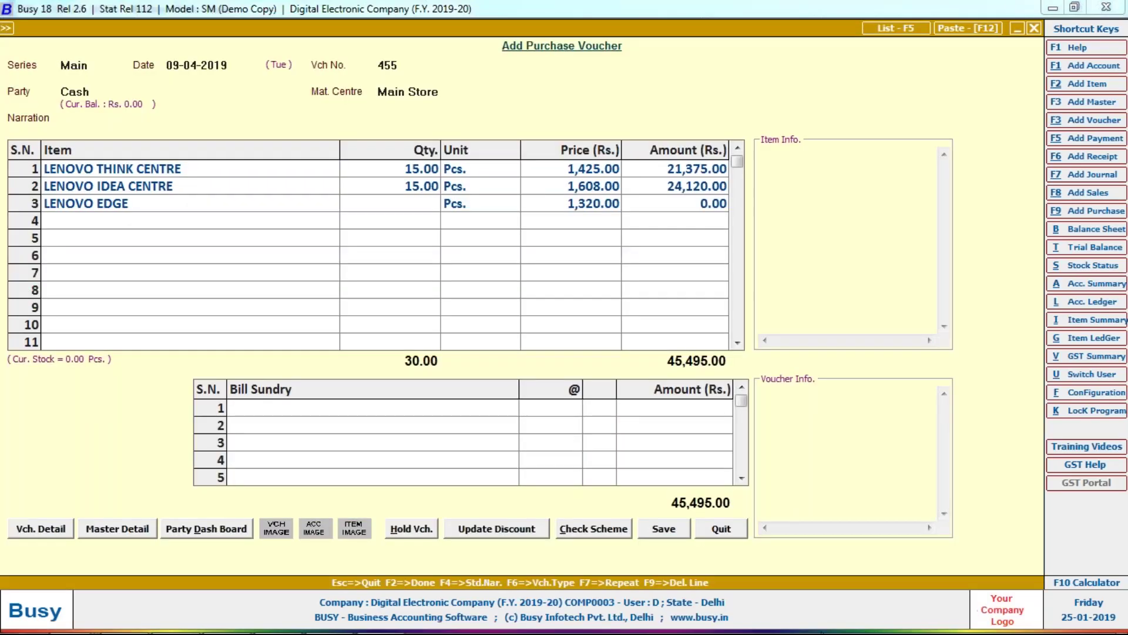
Step: Enter quantity 10 for LENOVO EDGE, check the 58,695 memo total, and accept the negative cash warning
key("alt+Tab")
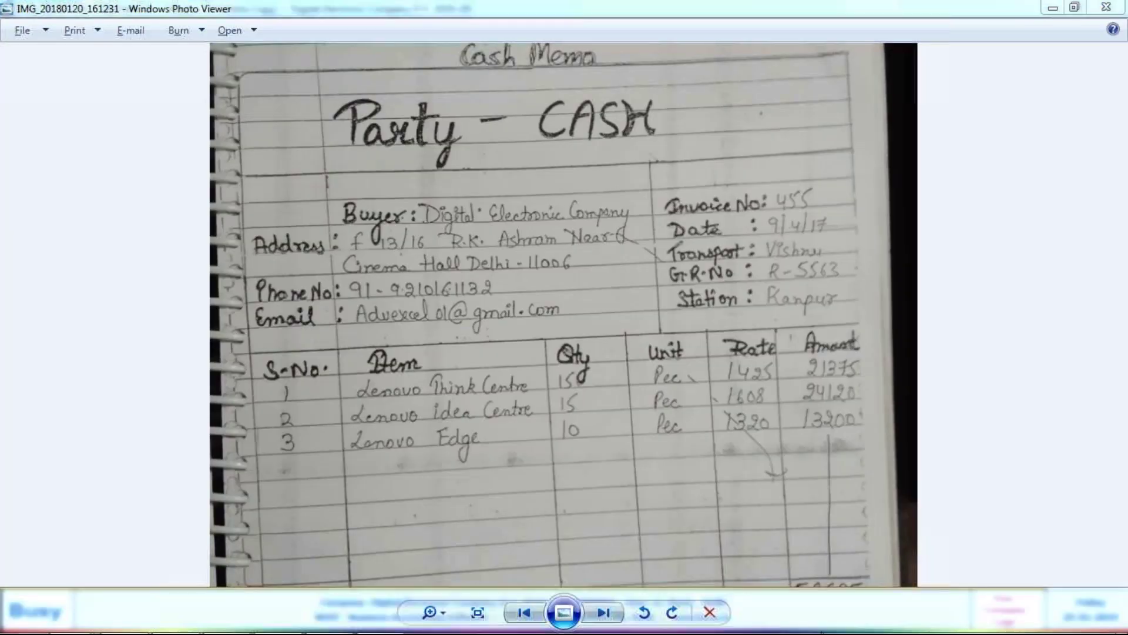
key("alt+Tab")
type("10")
key("Return")
key("alt+Tab")
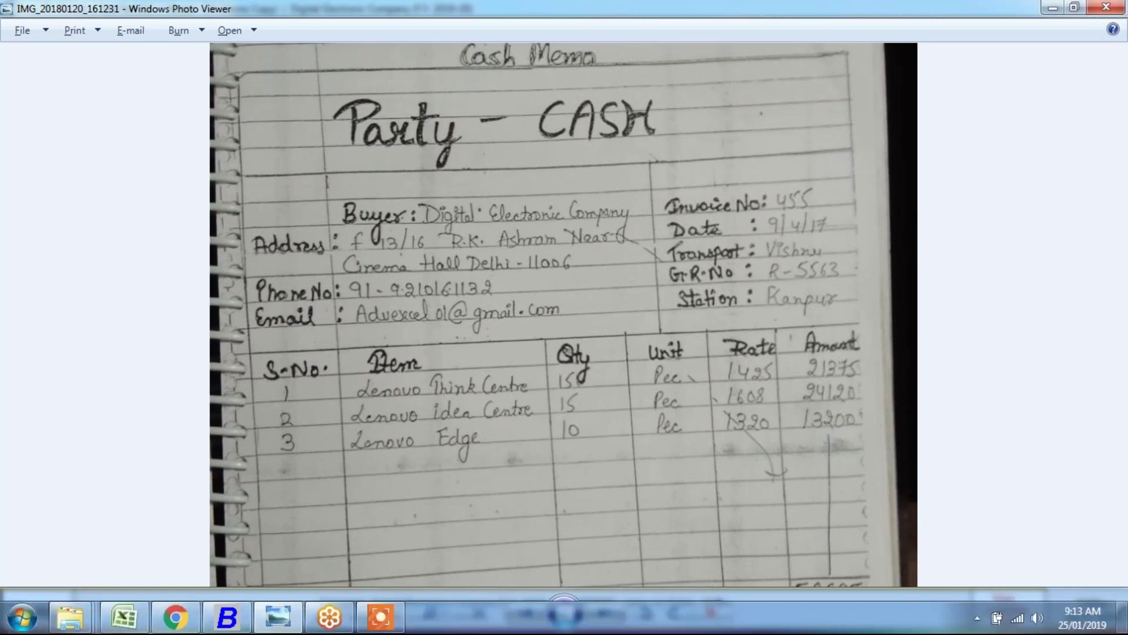
left_click_drag(813, 385, 814, 265)
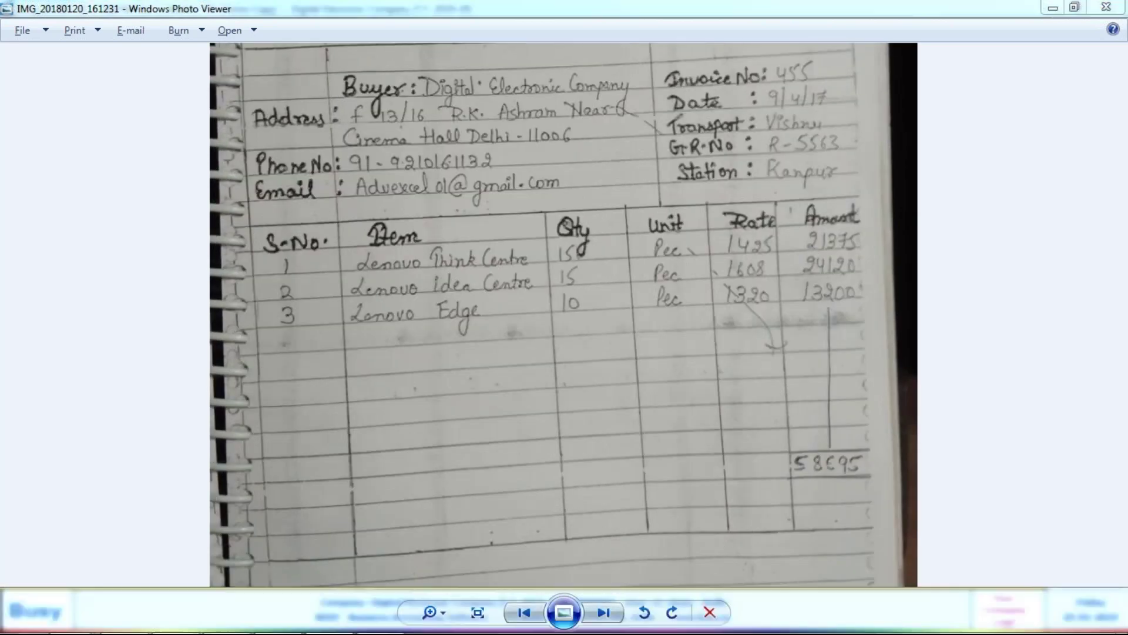
key("alt+Tab")
key("Left")
key("Return")
Step: Save the cash purchase voucher and bring up the next handwritten bill, the credit memo
key("F2")
key("Return")
key("alt+Tab")
key("Tab")
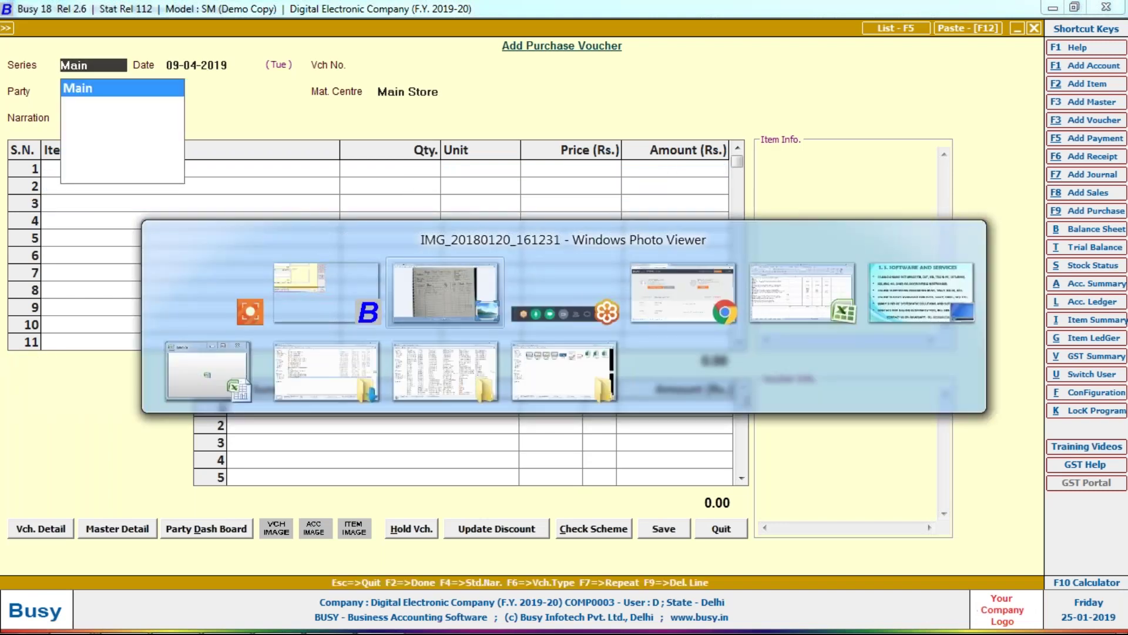
key("Right")
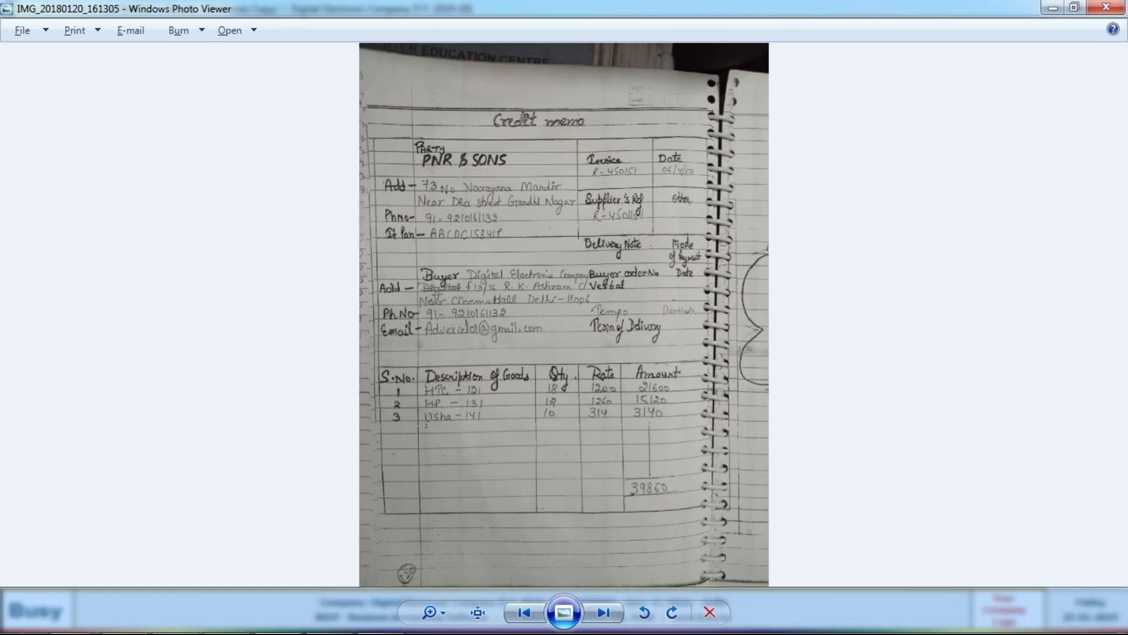
key("alt+Tab")
key("shift+Tab")
key("shift+Tab")
key("shift+Tab")
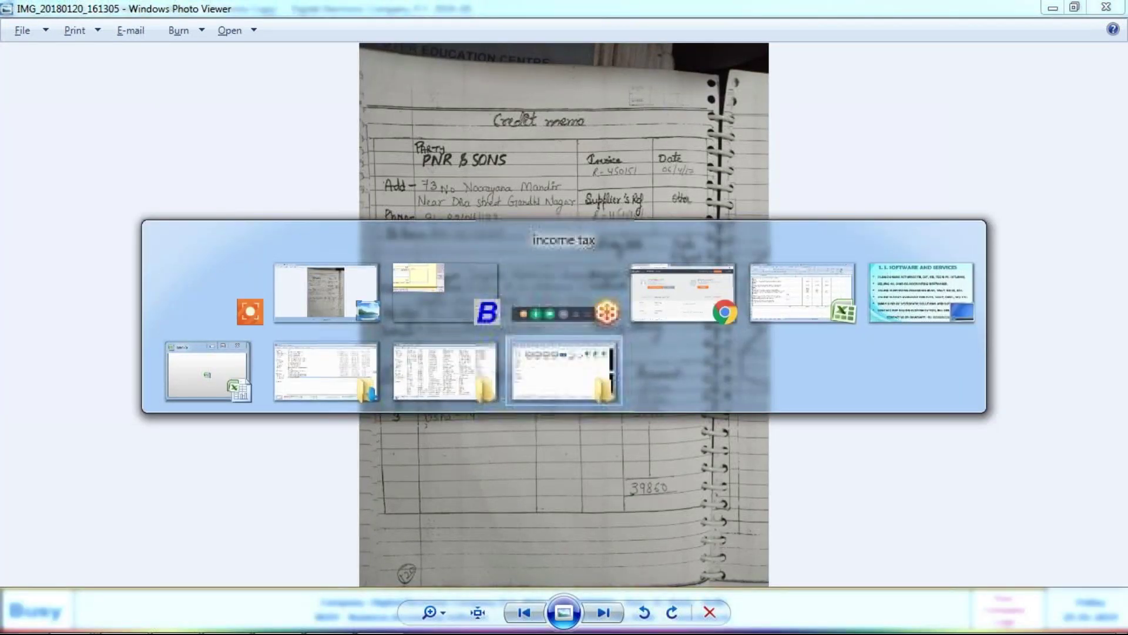
key("Tab")
key("Tab")
Step: Keep the voucher date 06-04-2019 and enter voucher number R-450151
key("alt+Tab")
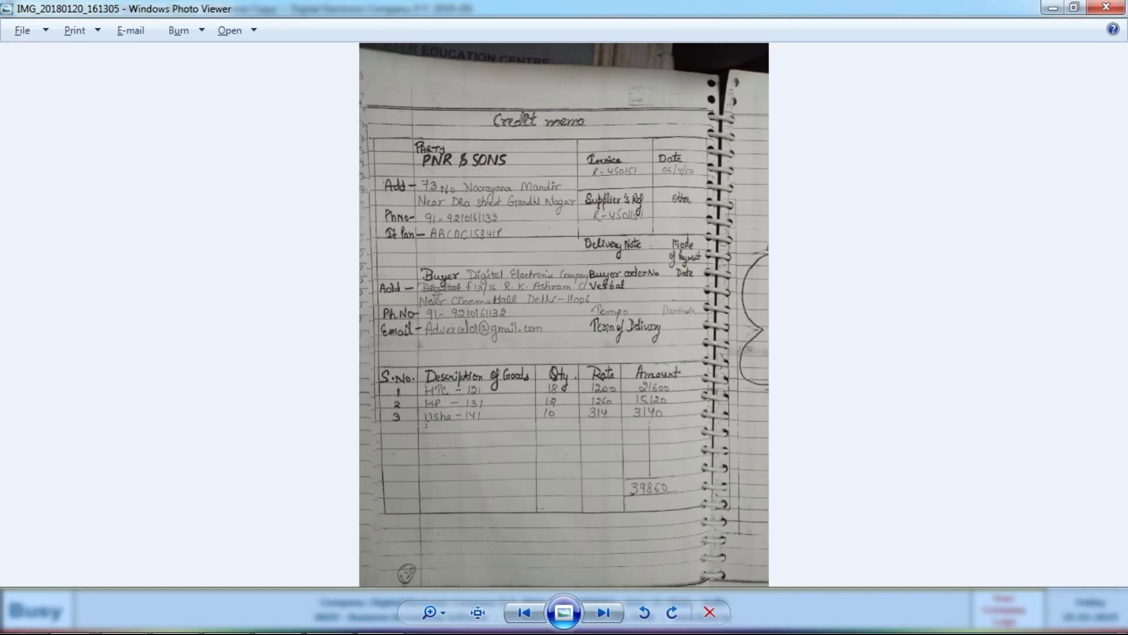
key("alt+Tab")
key("Return")
type("R")
key("alt+Tab")
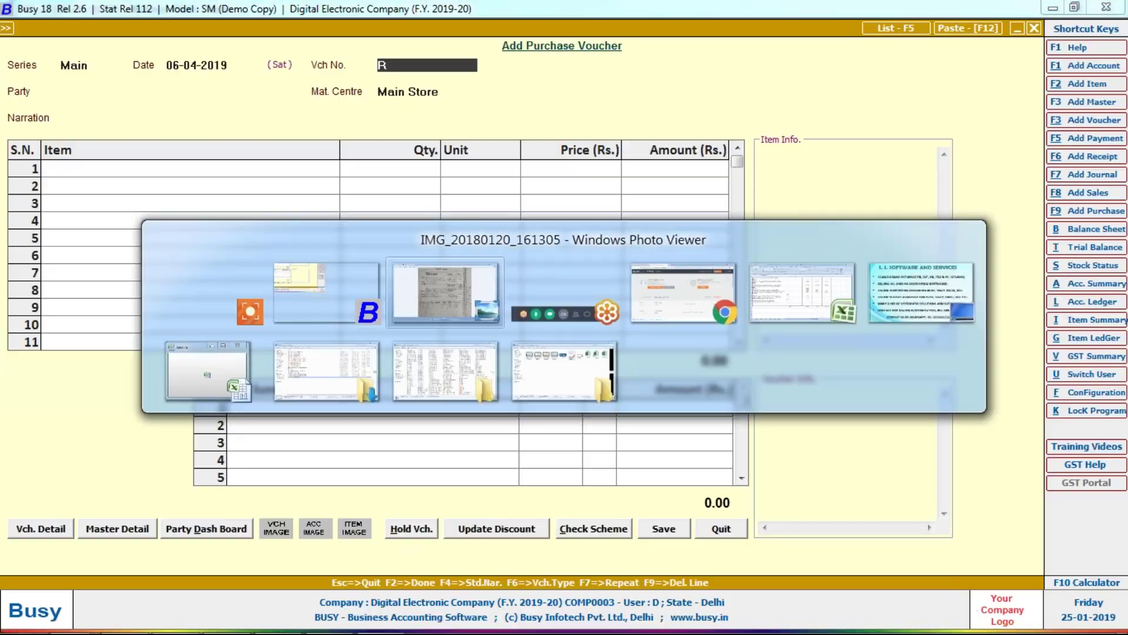
key("alt+Tab")
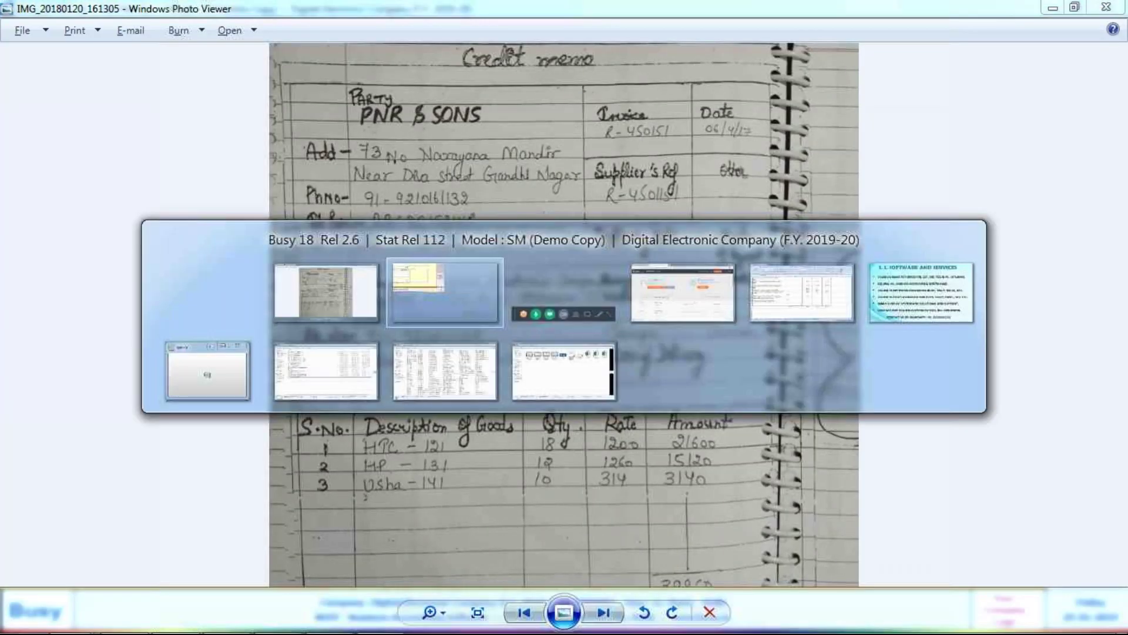
type("-450151")
key("Return")
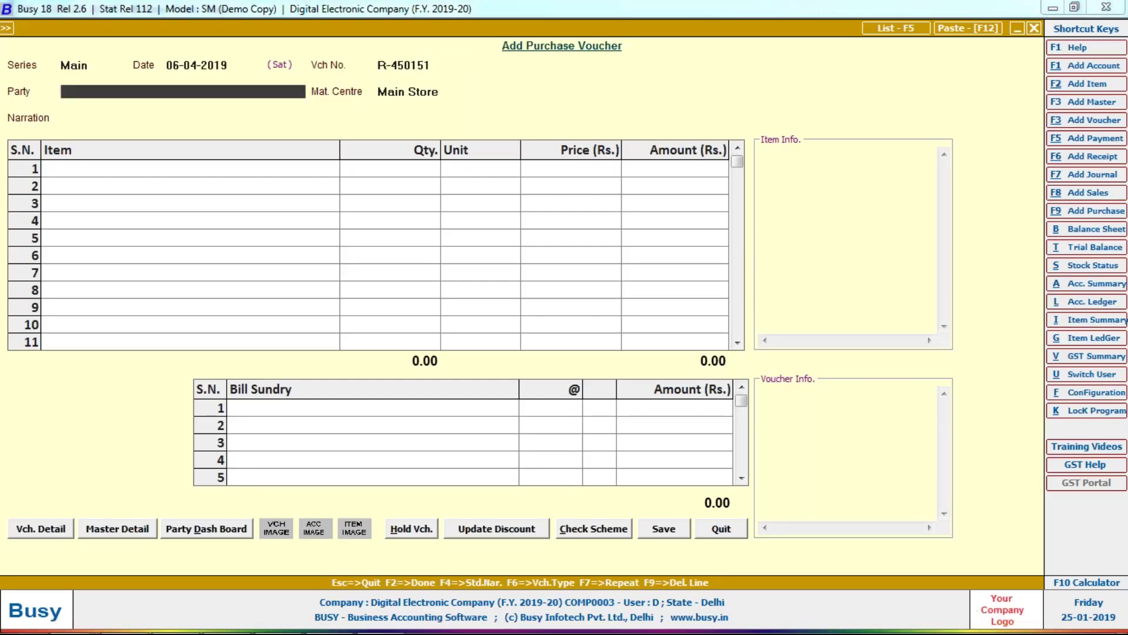
Step: Create party account PNR & SONS under Sundry Creditors, with bill-by-bill switched off
key("alt+c")
type("PNR & SONS")
key("Return")
key("Return")
type("S")
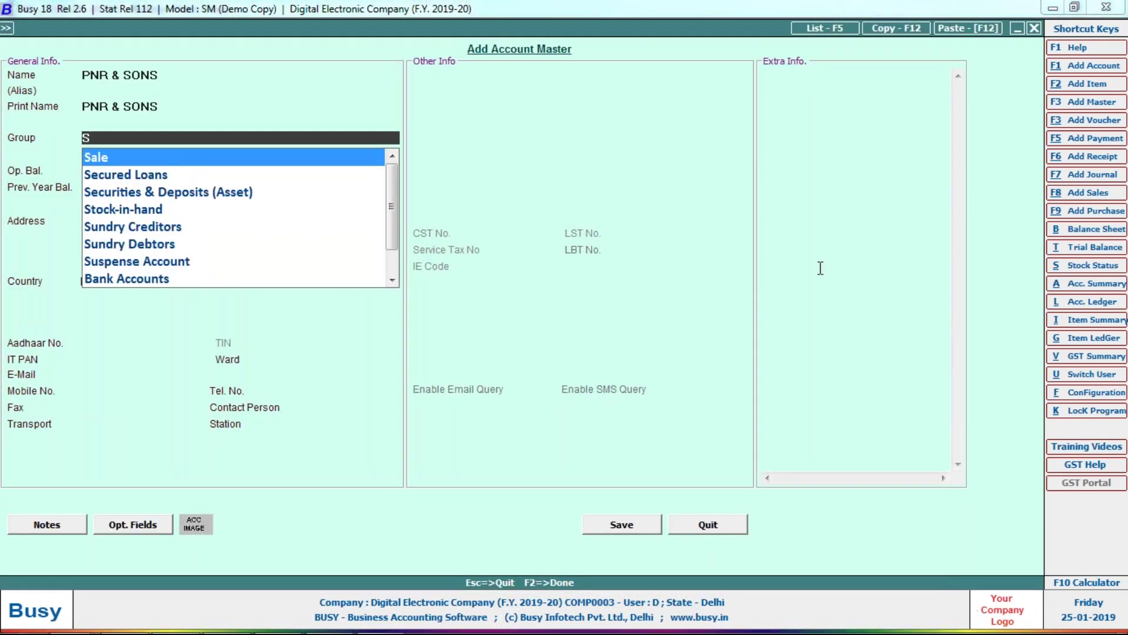
type("un")
key("Return")
key("Return")
key("Return")
key("Return")
key("Return")
key("Return")
key("n")
key("Return")
key("Return")
key("F2")
key("Return")
key("Return")
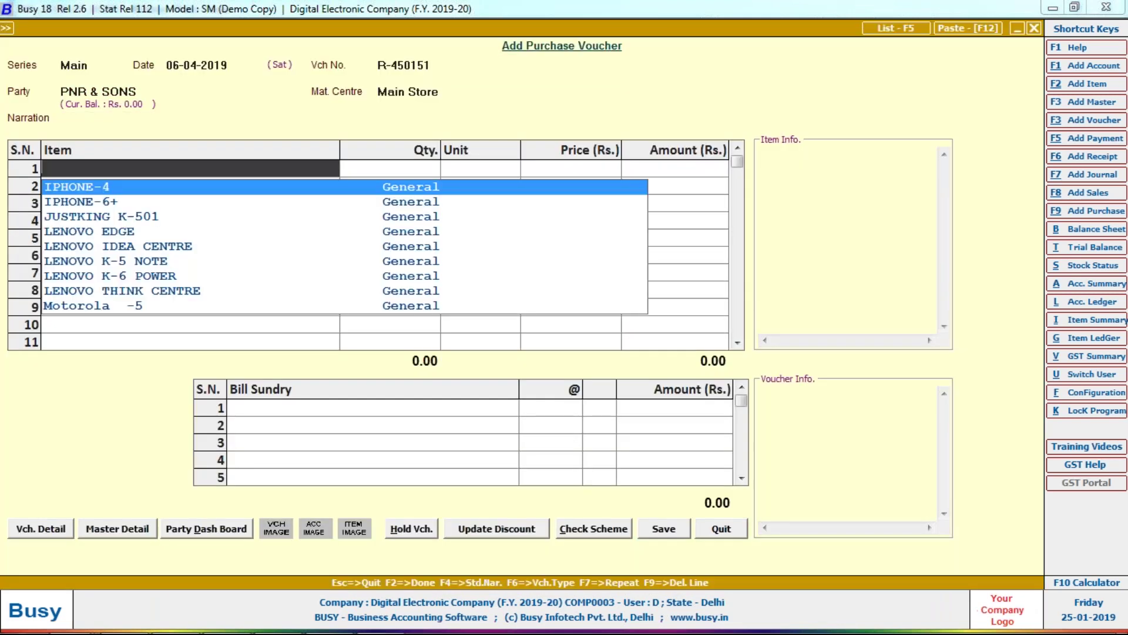
key("alt+Tab")
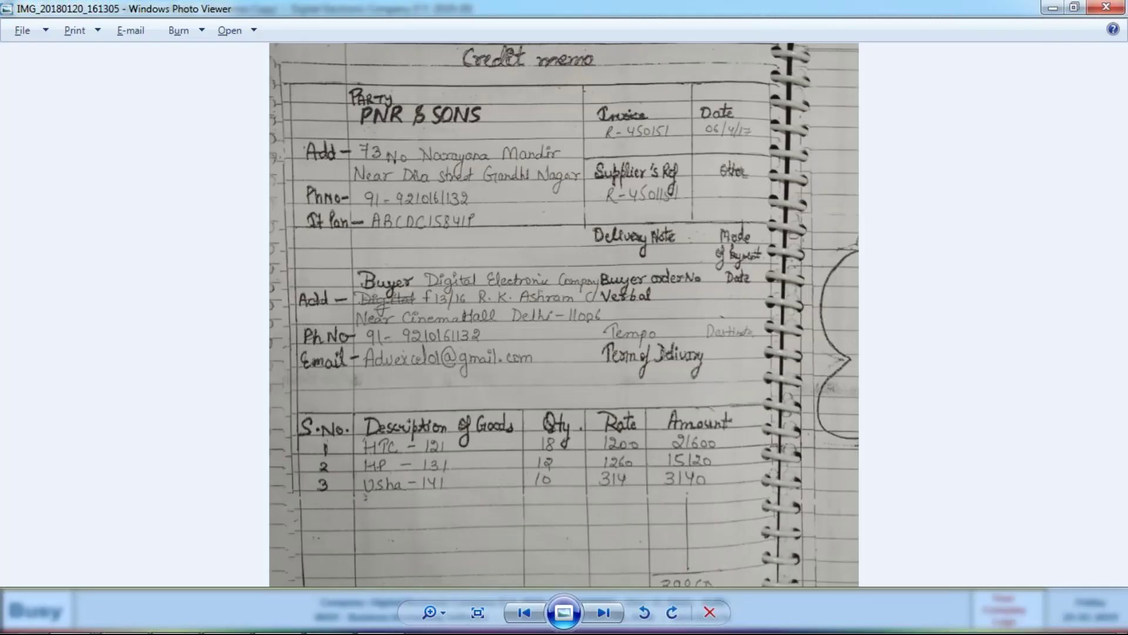
Step: Create item HTC-121 with unit Pcs. and purchase price 1,200 as the first row
key("alt+Tab")
key("F3")
type("HTC-")
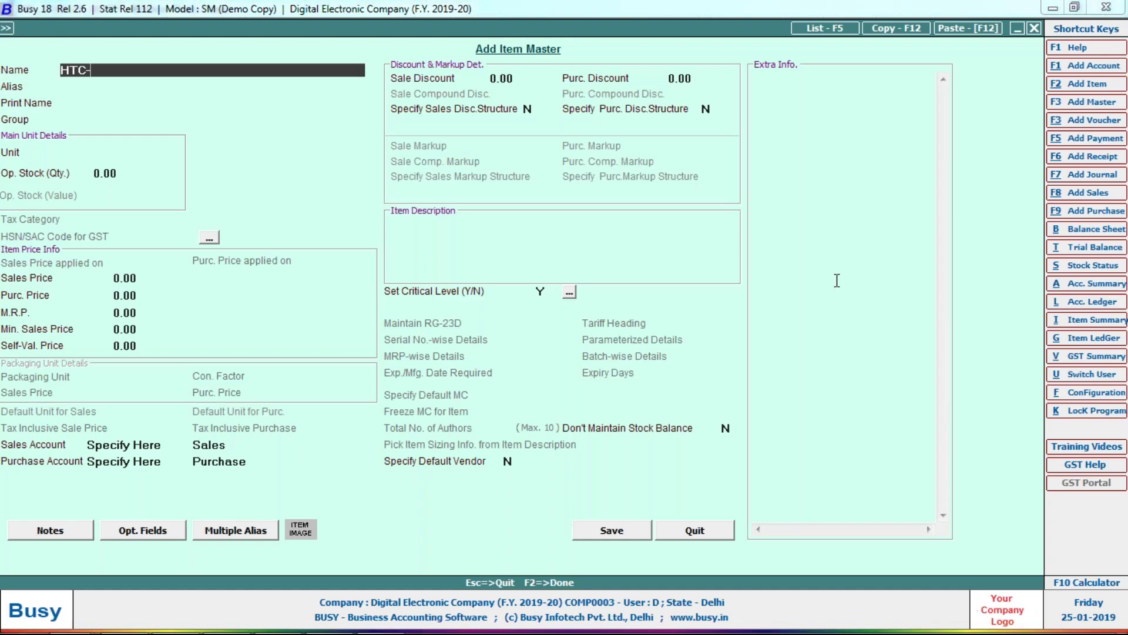
key("alt+Tab")
type("12")
type("1")
key("Return")
key("Return")
key("Return")
key("Return")
type("P")
key("Return")
key("alt+Tab")
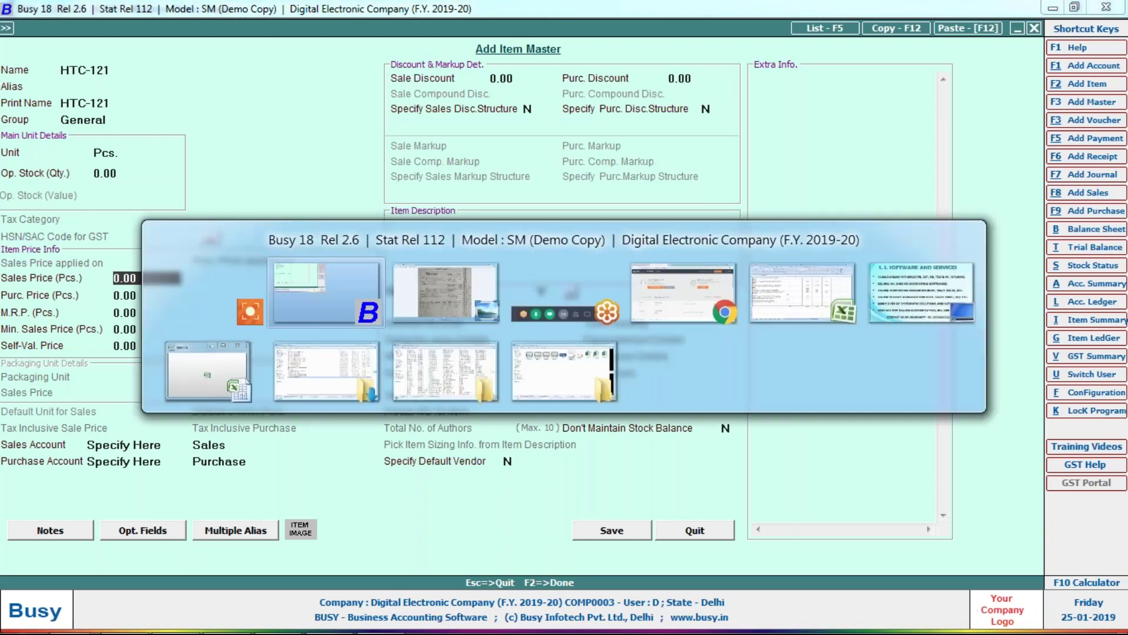
key("alt+Tab")
key("Return")
type("1200")
key("Return")
key("F2")
key("Return")
key("alt+Tab")
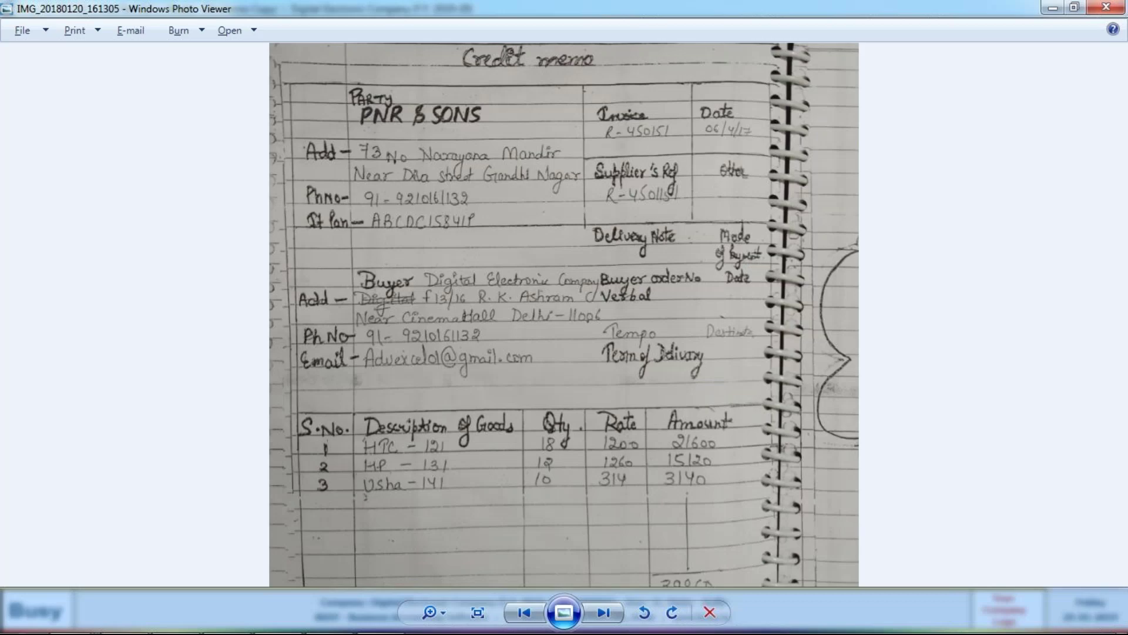
key("alt+Tab")
key("Return")
key("Return")
Step: Create item HP-131 with unit Pcs. and purchase price 1,260
key("F3")
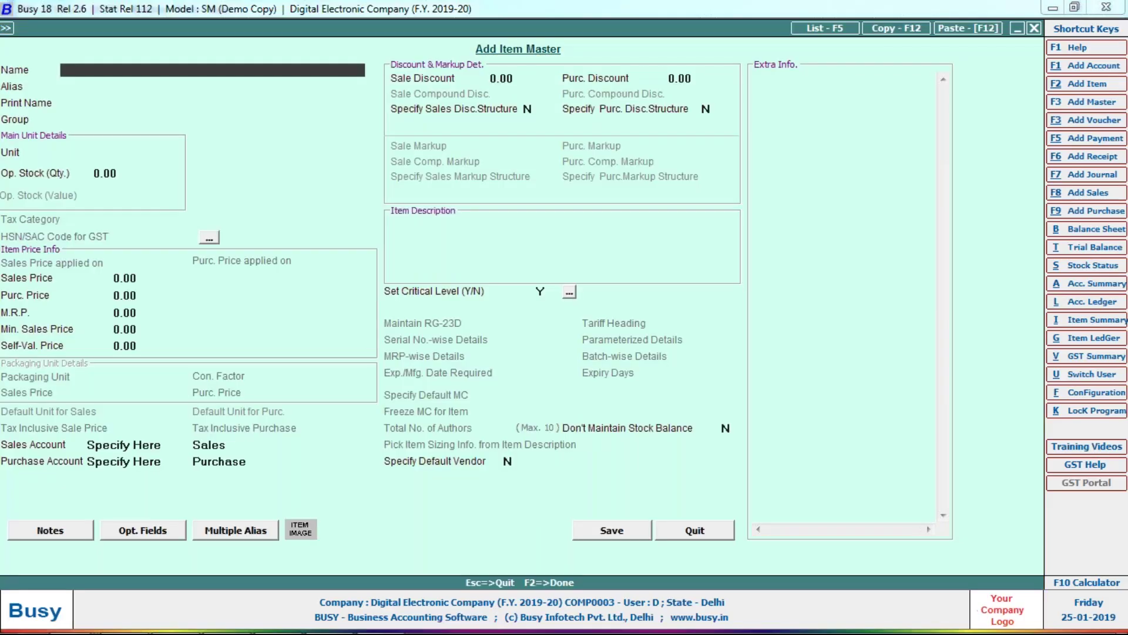
key("alt+Tab")
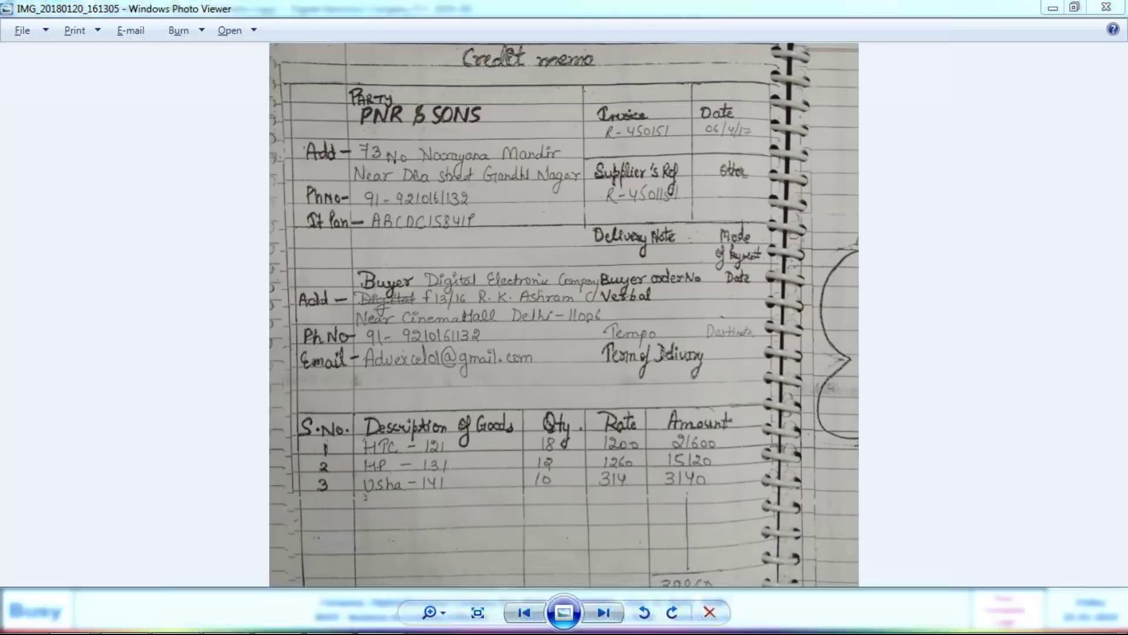
key("alt+Tab")
type("HO")
key("BackSpace")
type("P-")
key("alt+Tab")
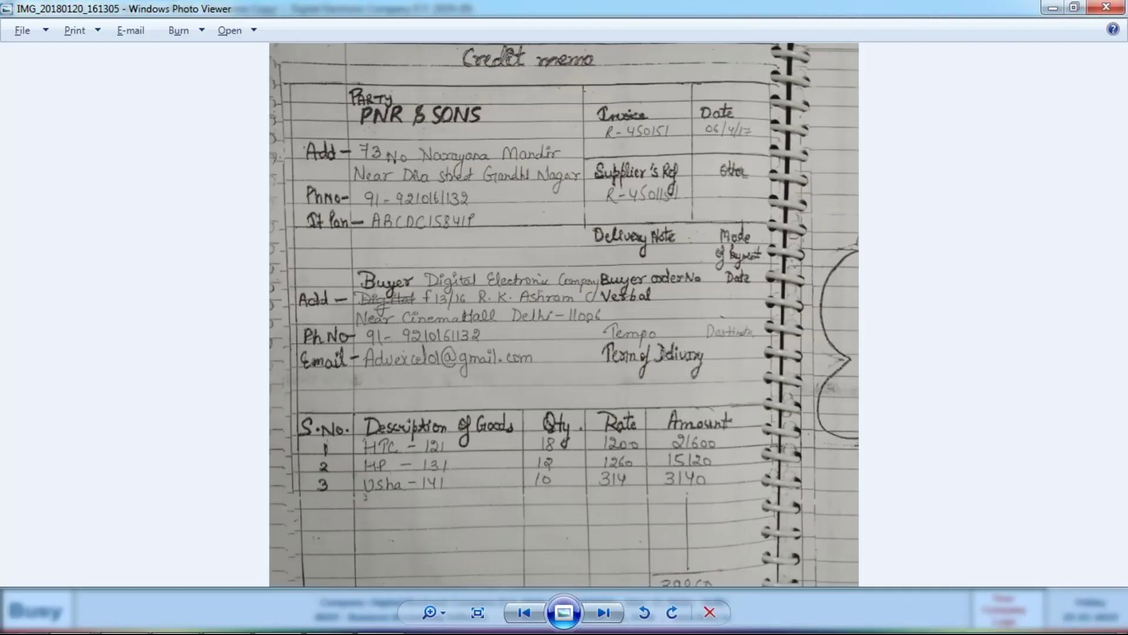
key("alt+Tab")
type("131")
key("Return")
key("Return")
key("Return")
key("Return")
key("Return")
key("Return")
key("Up")
key("alt+Tab")
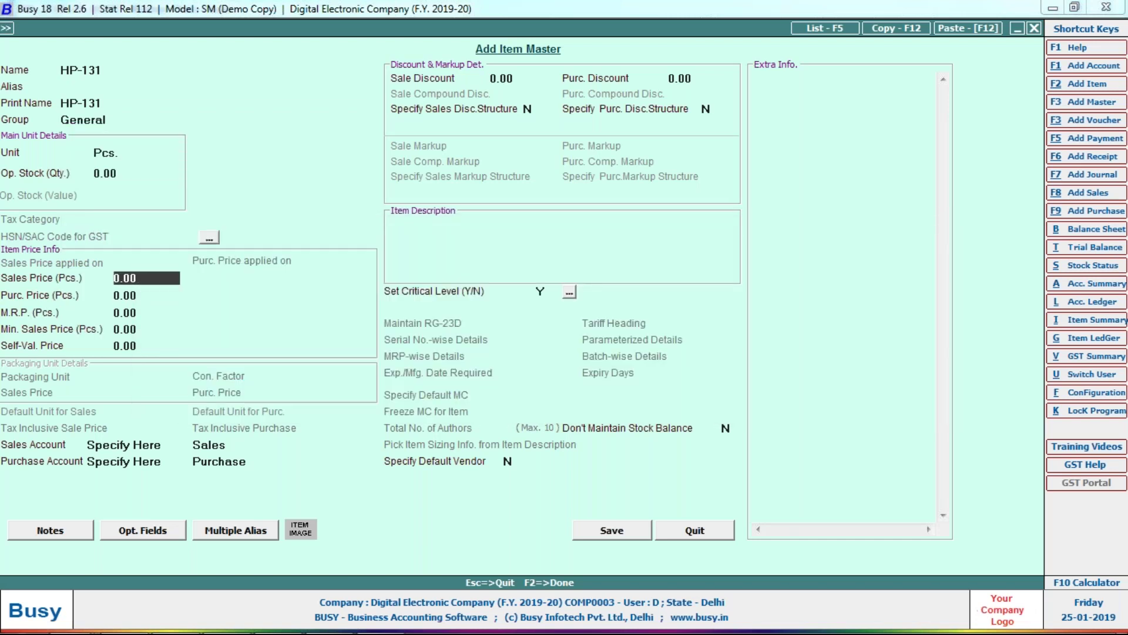
key("alt+Tab")
key("alt+Tab")
key("Return")
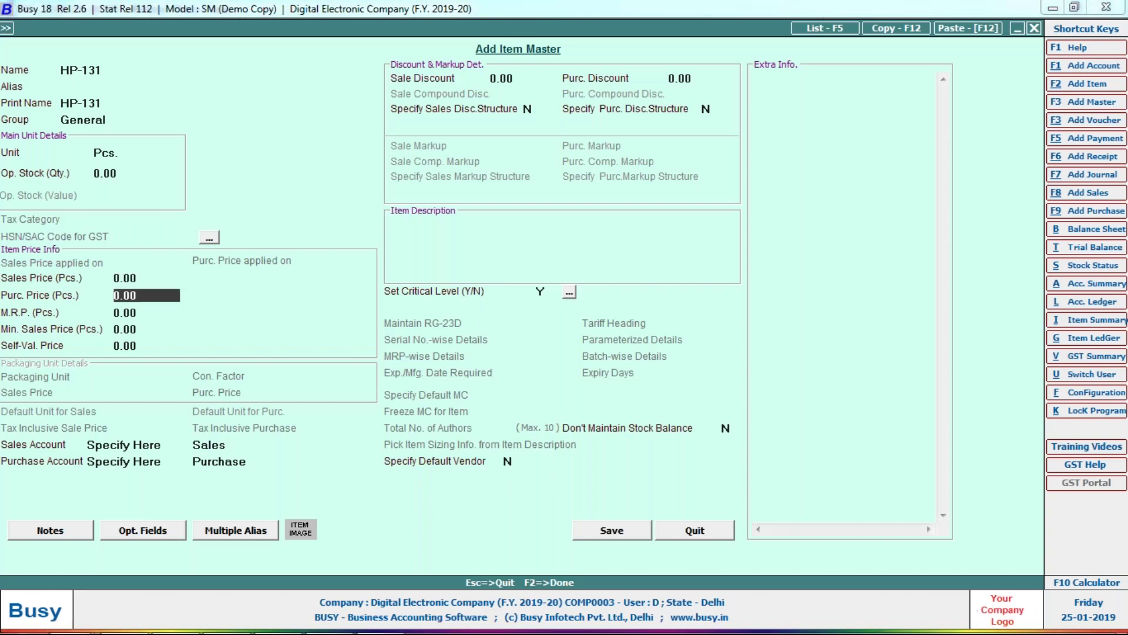
key("alt+Tab")
key("alt+Tab")
type("1,260")
key("Return")
key("F2")
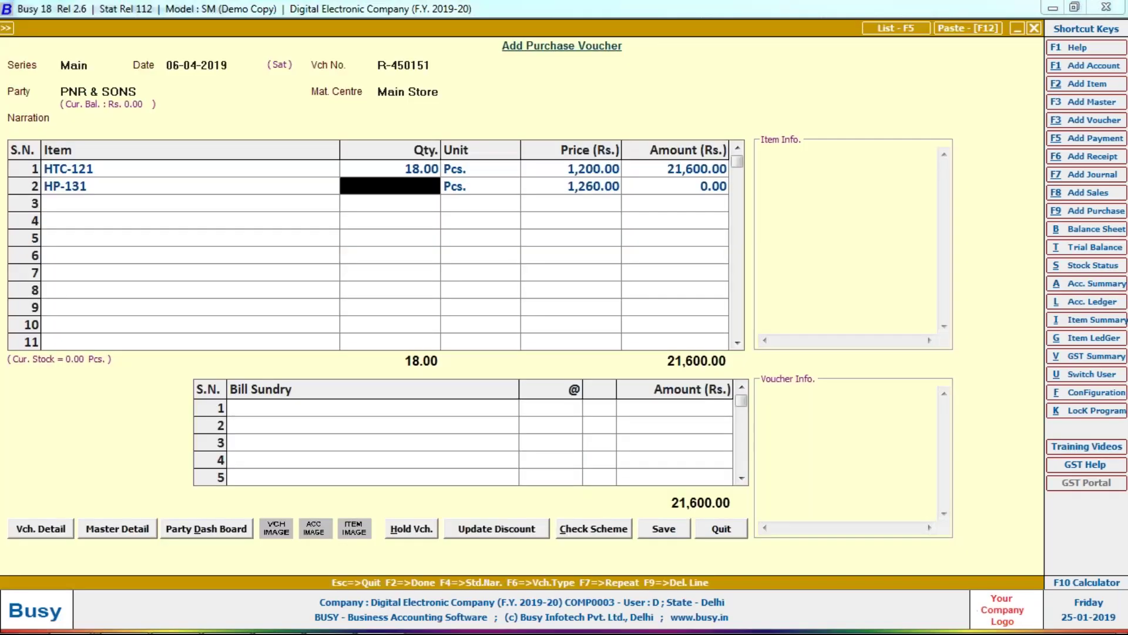
Step: Enter quantity 12 for HP-131
key("alt+Tab")
type("12")
key("Return")
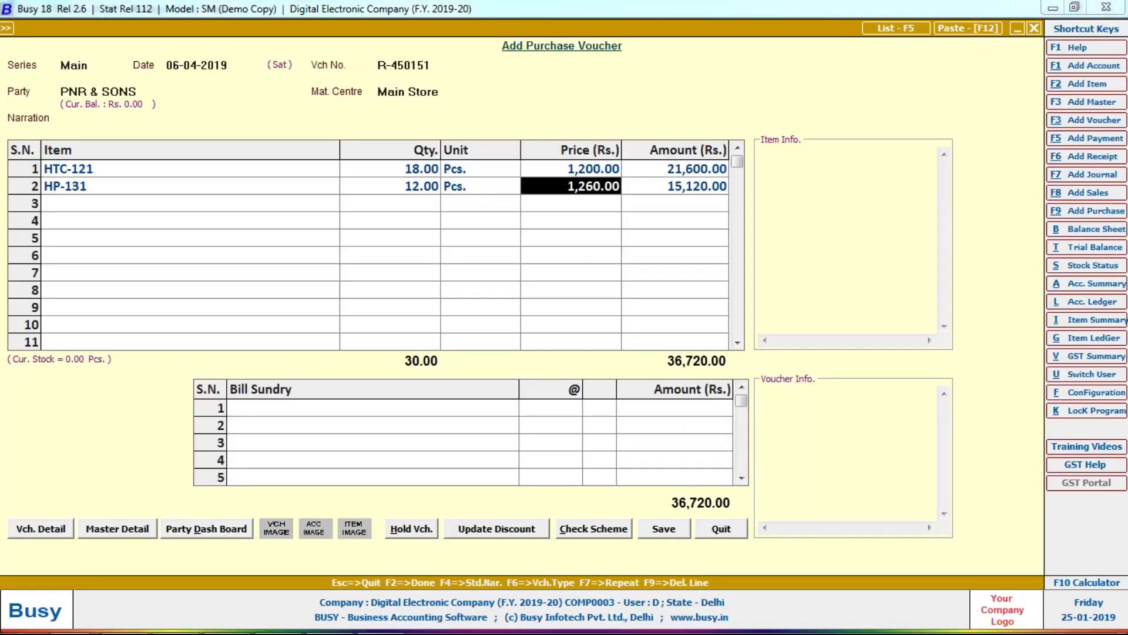
key("Return")
Step: Create item USHA-141 with unit Pcs. and purchase price 314
key("alt+F2")
key("alt+Tab")
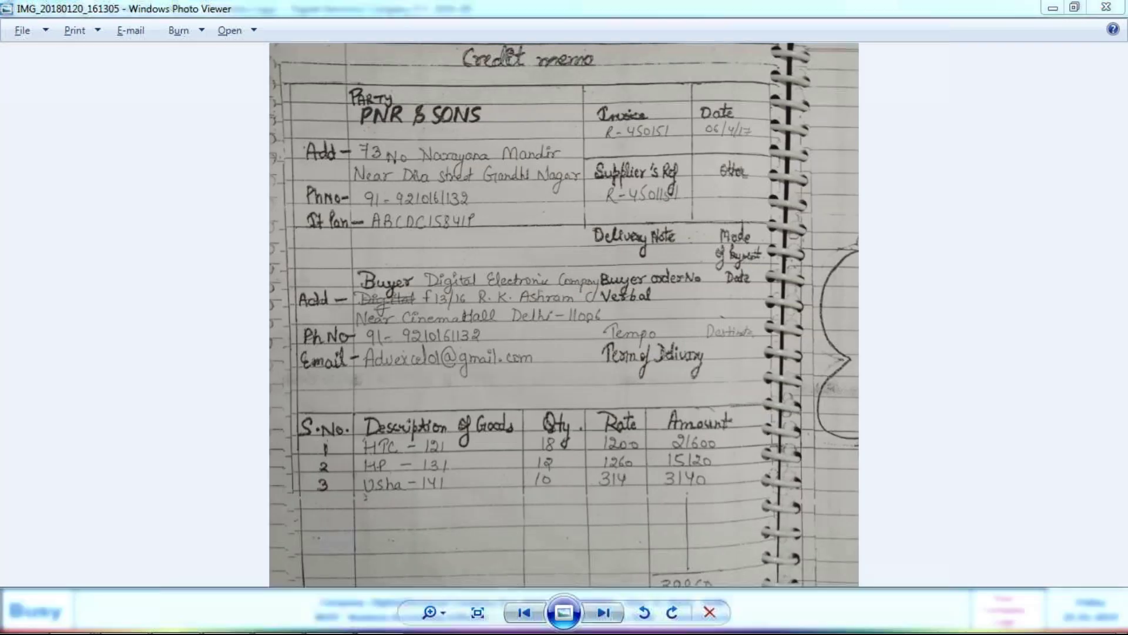
key("alt+Tab")
type("USHA")
key("alt+Tab")
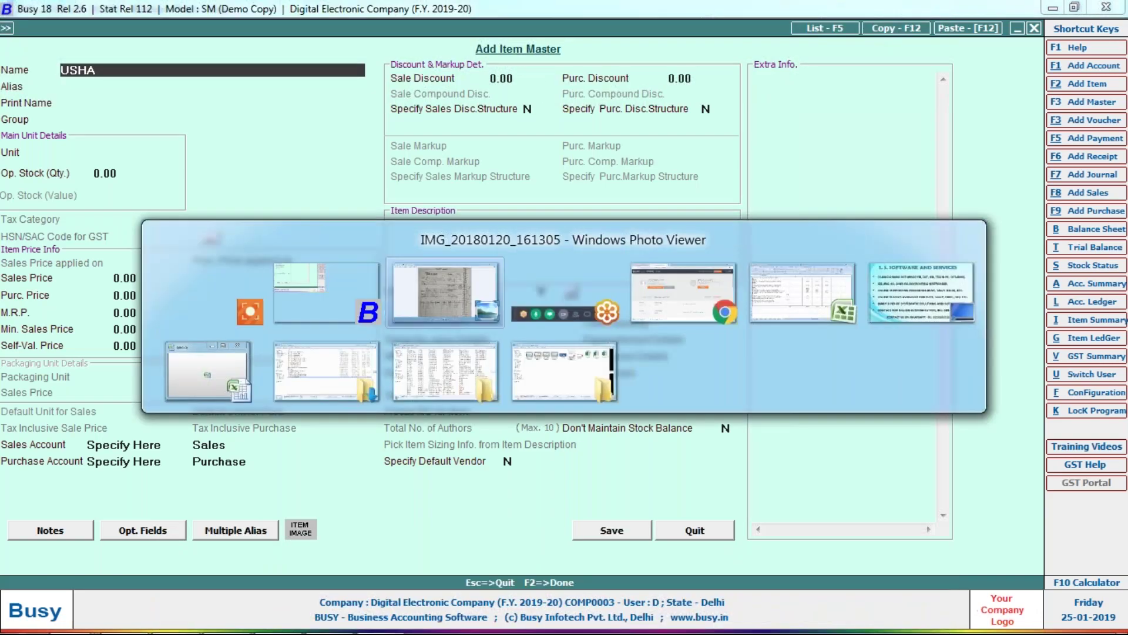
key("alt+Tab")
type("-141")
key("Return")
key("Return")
key("Return")
key("Return")
type("p")
key("Return")
key("Return")
key("Return")
key("alt+Tab")
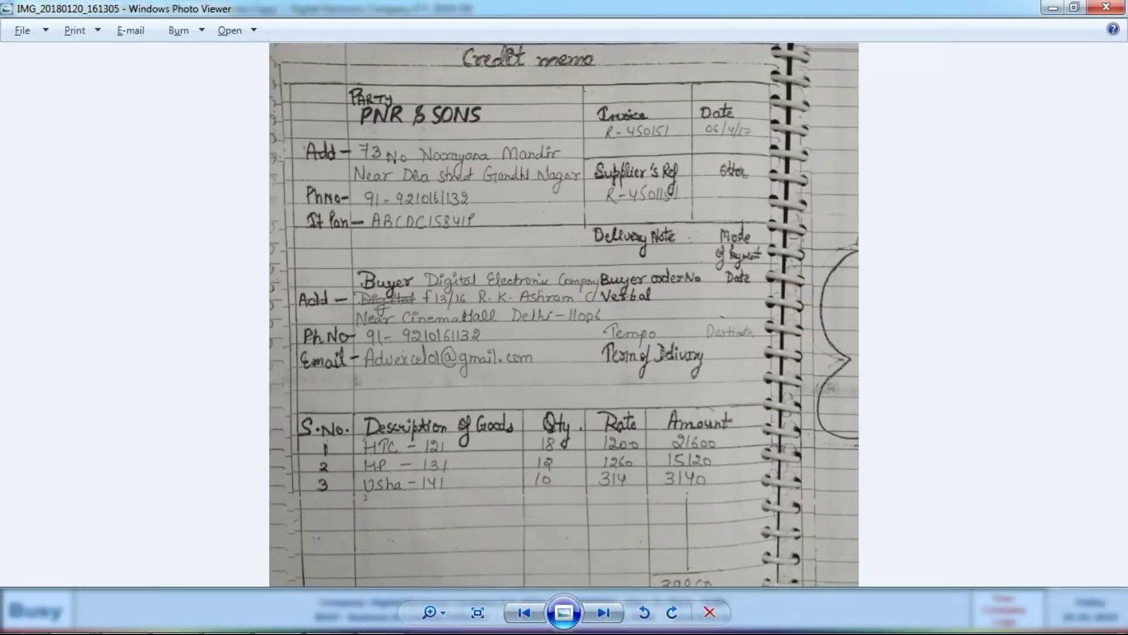
key("alt+Tab")
type("314")
key("F2")
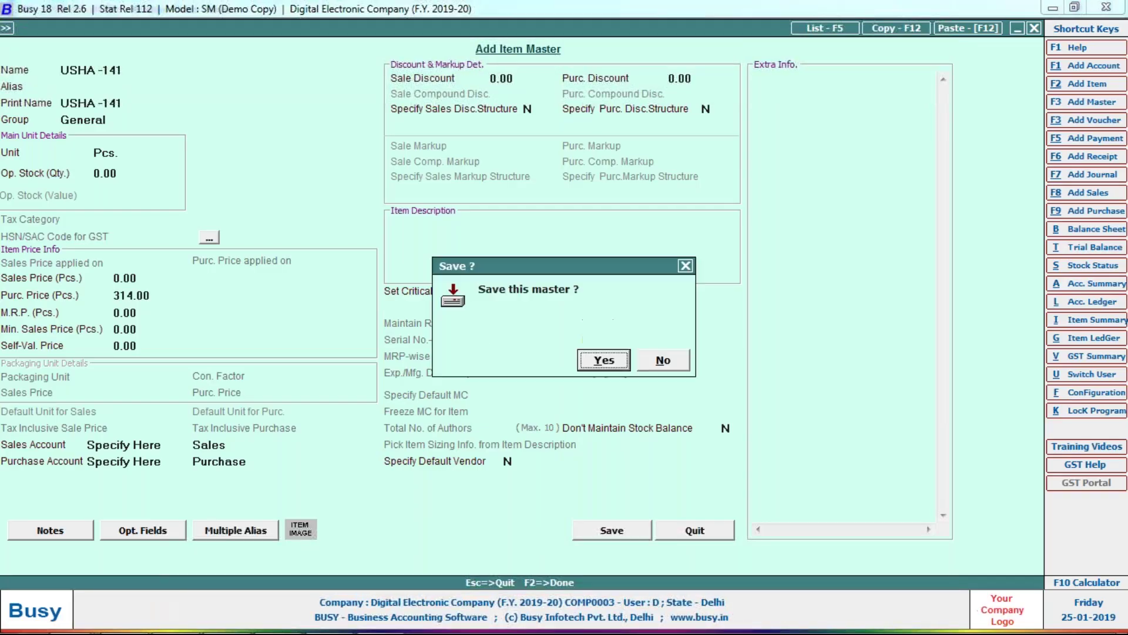
key("Return")
Step: Enter quantity 10 for USHA-141 and check the memo's 39,860 total
key("alt+Tab")
key("alt+Tab")
type("10")
key("Return")
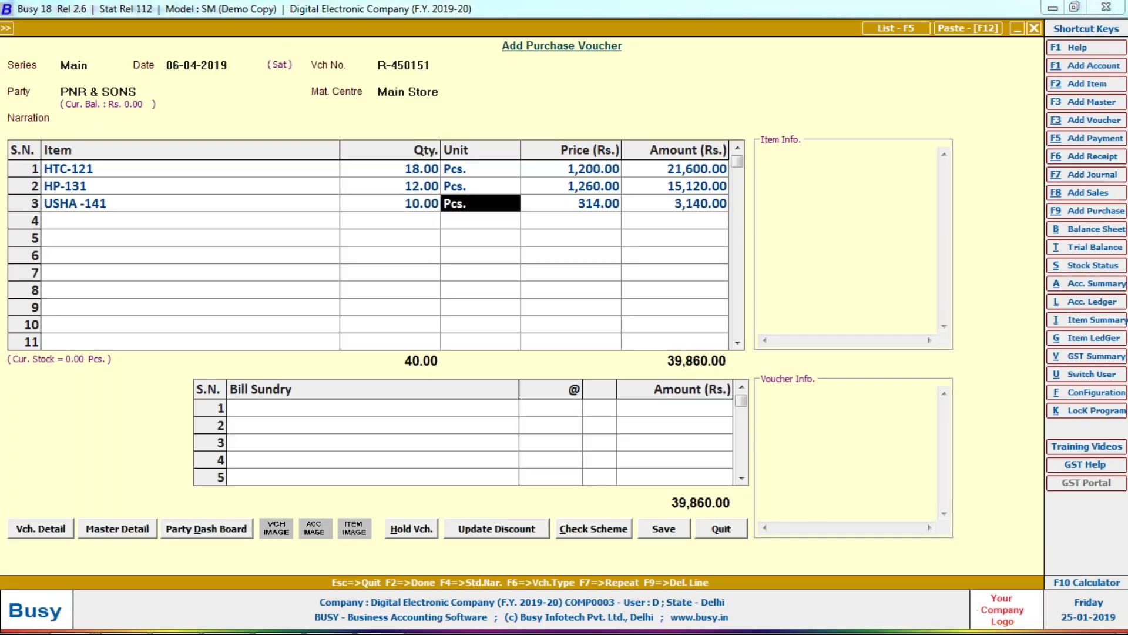
key("alt+Tab")
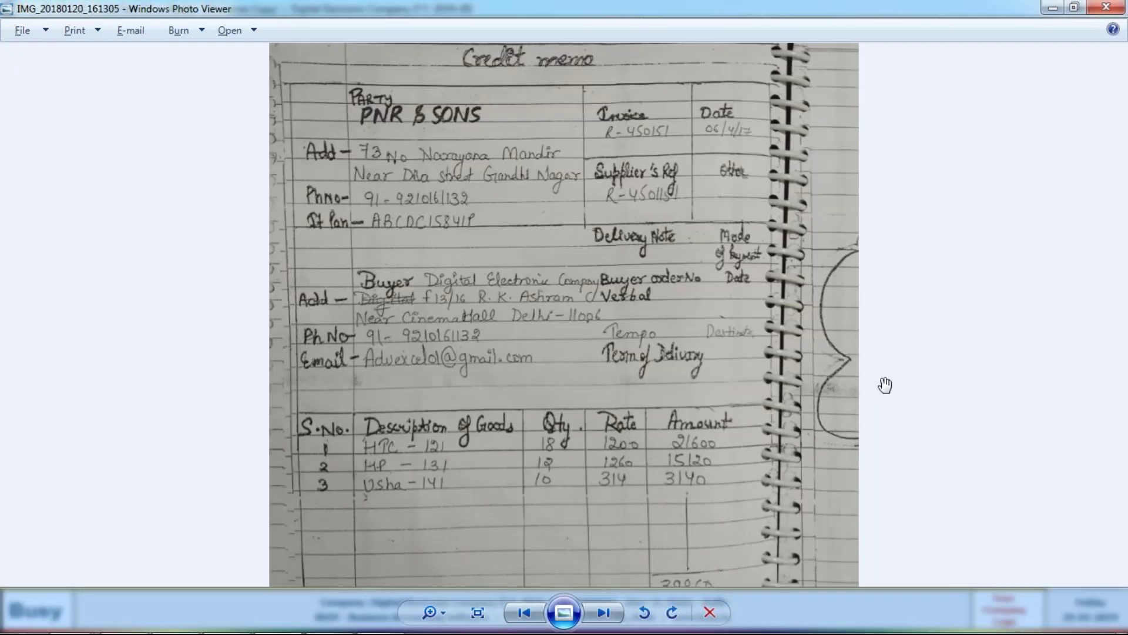
left_click_drag(885, 385, 869, 311)
Step: Save the PNR & SONS purchase voucher and close the blank purchase form
key("alt+Tab")
key("Return")
key("Return")
key("Return")
key("Return")
key("F2")
key("Return")
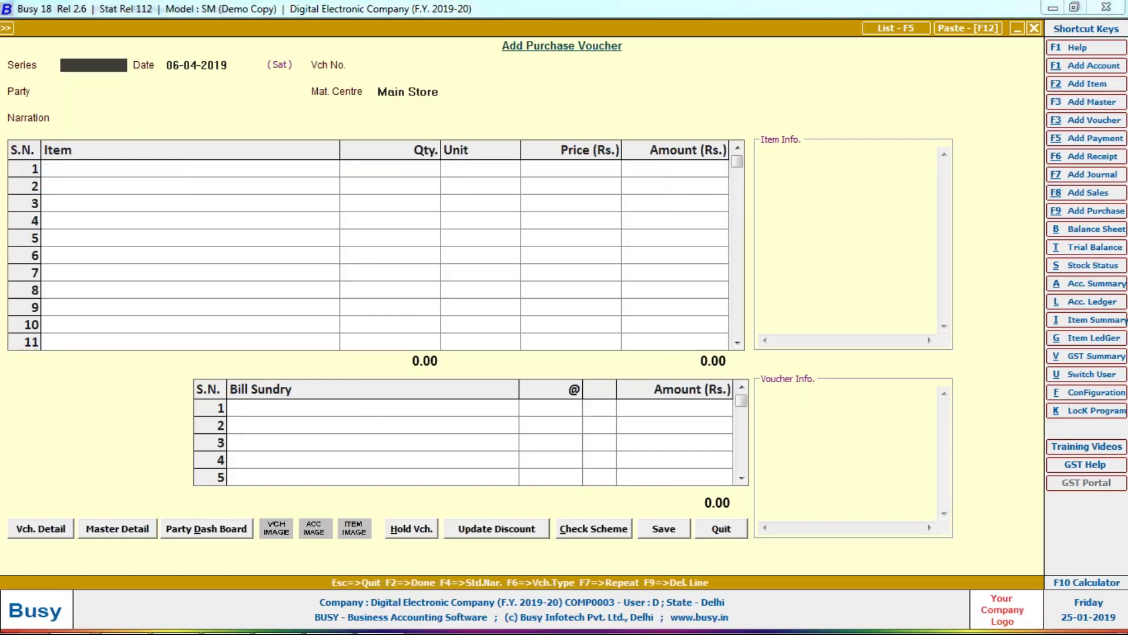
key("Escape")
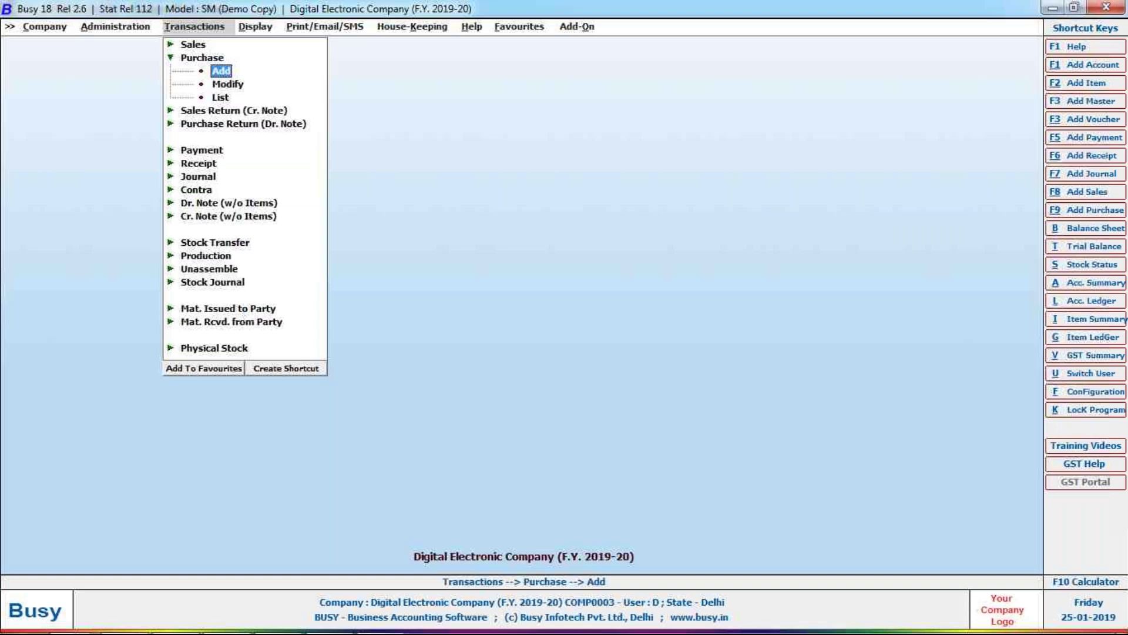
Step: Bring up the Vinayak credit memo photo and pan to its header and item rows
key("Escape")
key("alt+Tab")
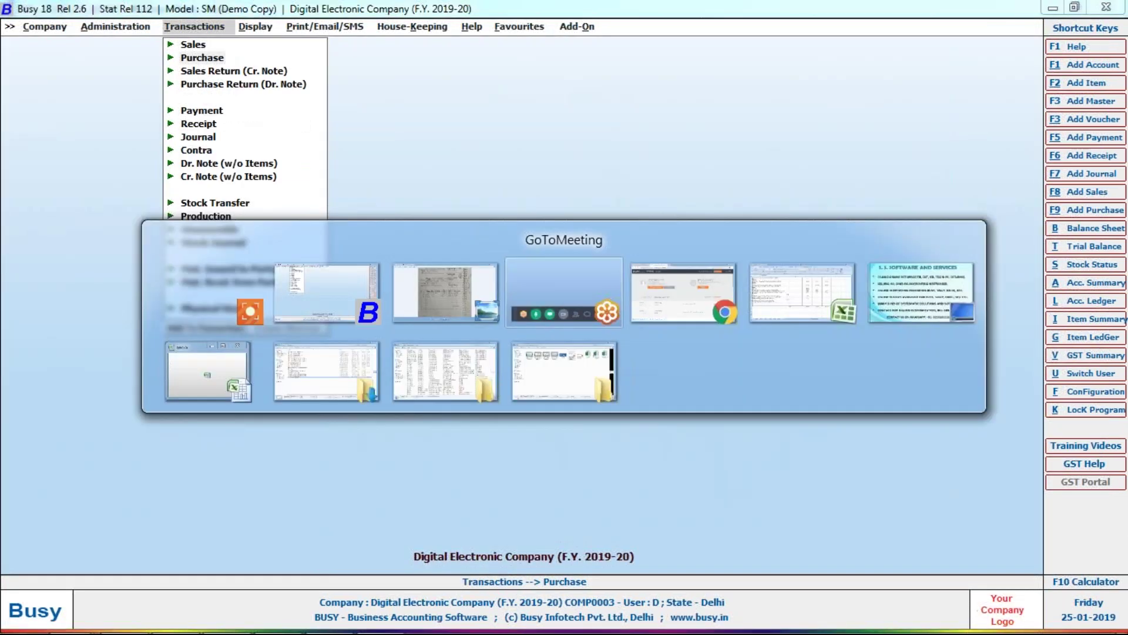
key("alt+shift+Tab")
key("Right")
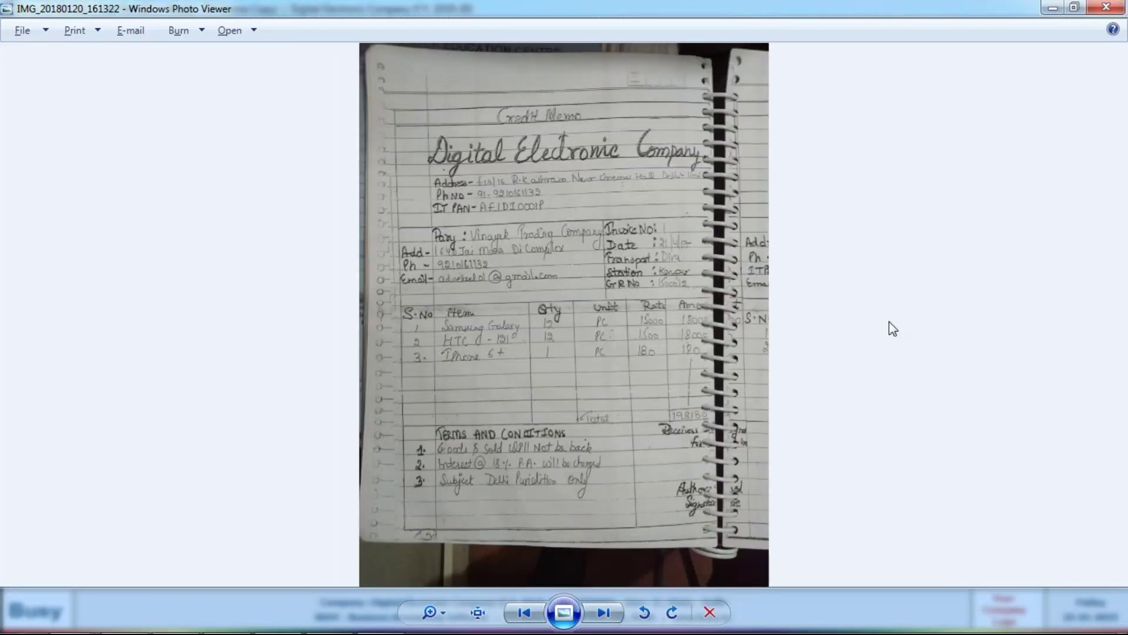
scroll(889, 322, "up", 2)
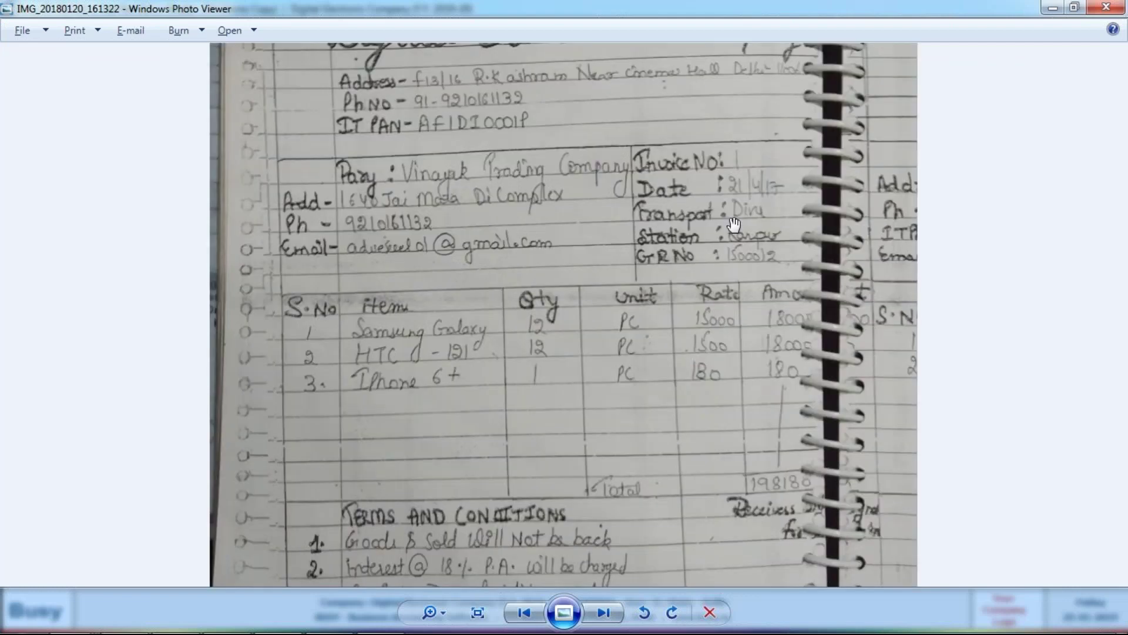
left_click_drag(734, 224, 645, 237)
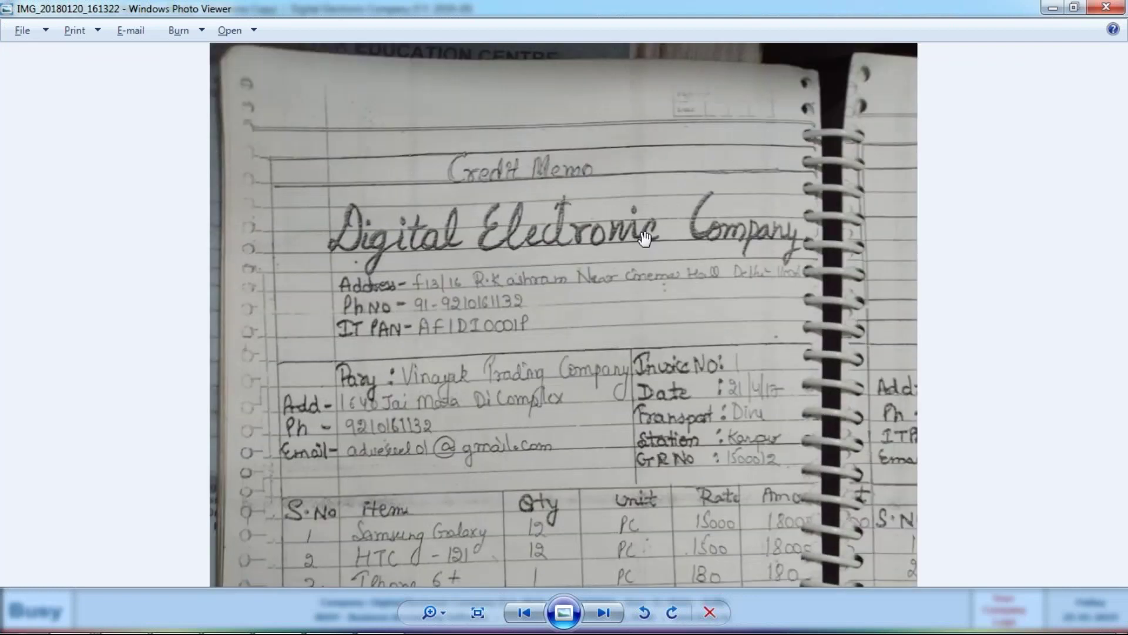
left_click_drag(633, 425, 633, 349)
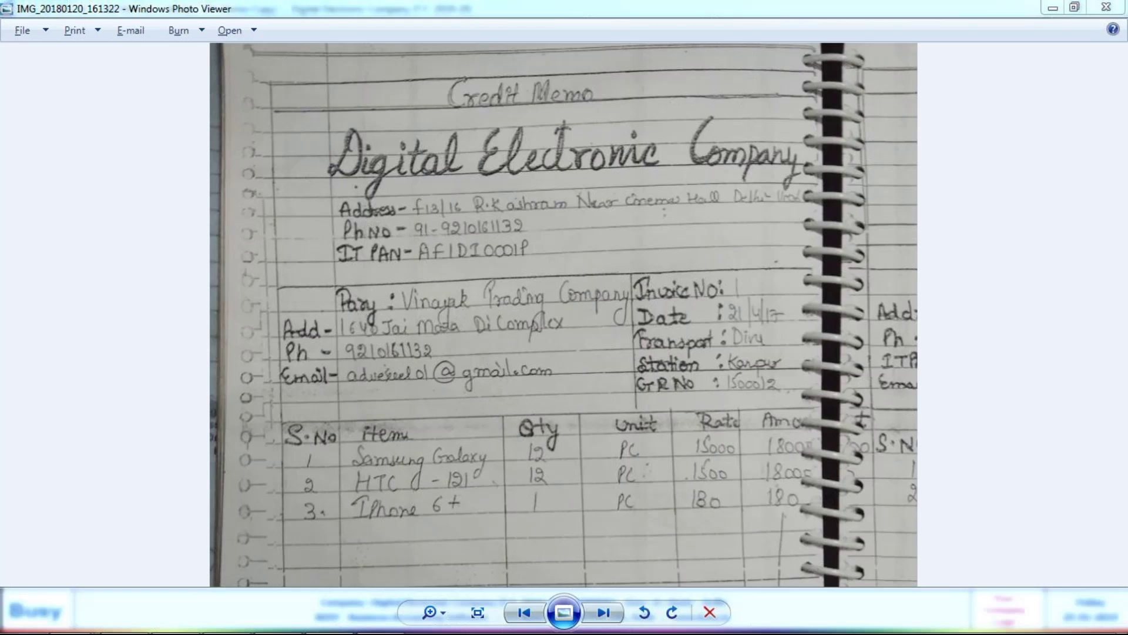
Step: Start a new sales voucher dated 21-04-2019
key("alt+Tab")
key("Up")
key("Return")
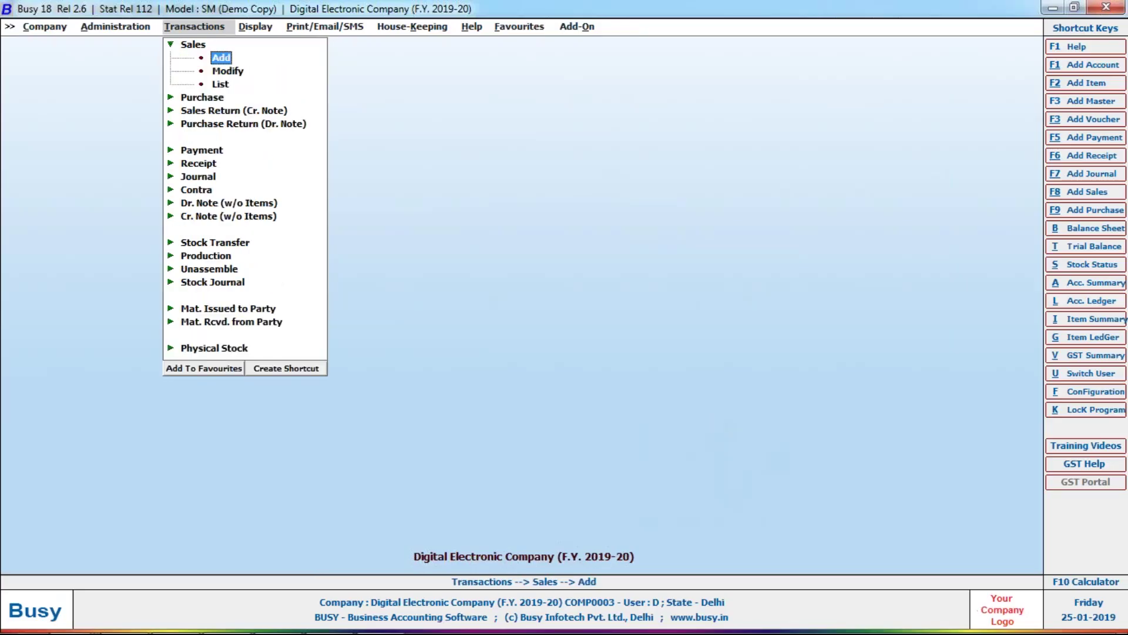
key("Return")
key("alt+Tab")
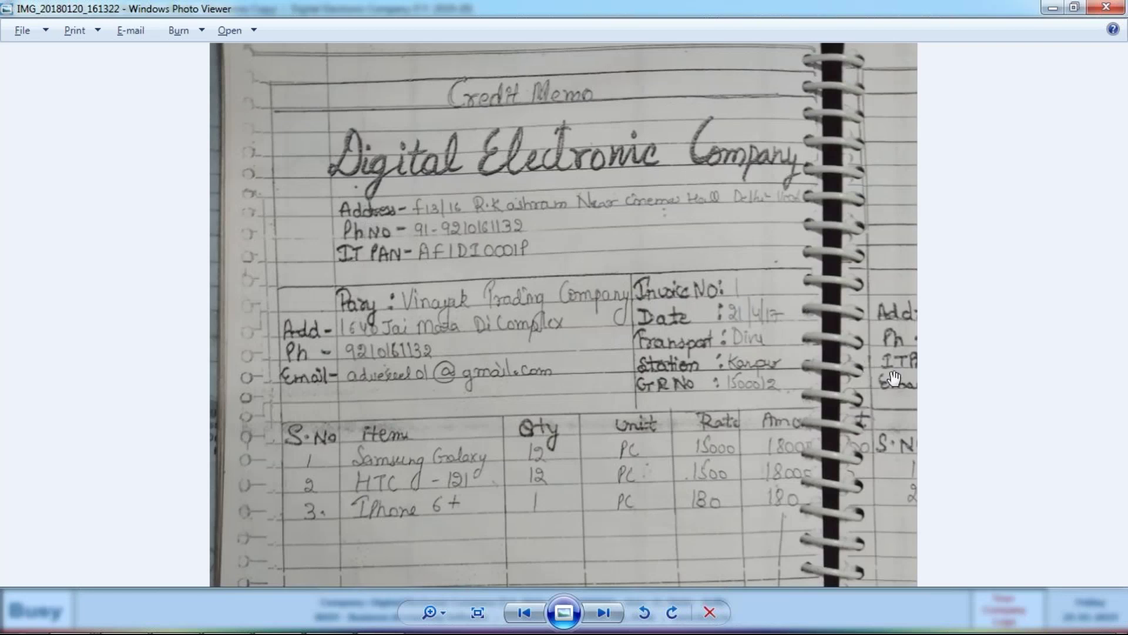
key("alt+Tab")
type("21")
key("Return")
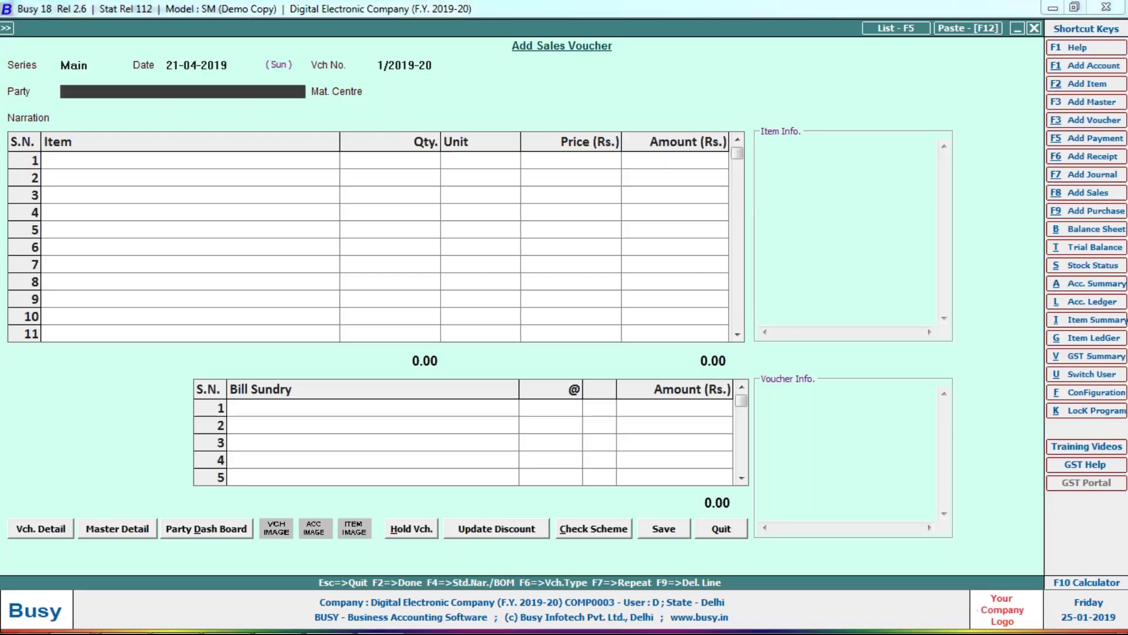
Step: Create party account VINAYAK TRADING COM under Sundry Creditors, with bill-by-bill switched off
key("alt+F1")
type("VINAYAK")
key("alt+Tab")
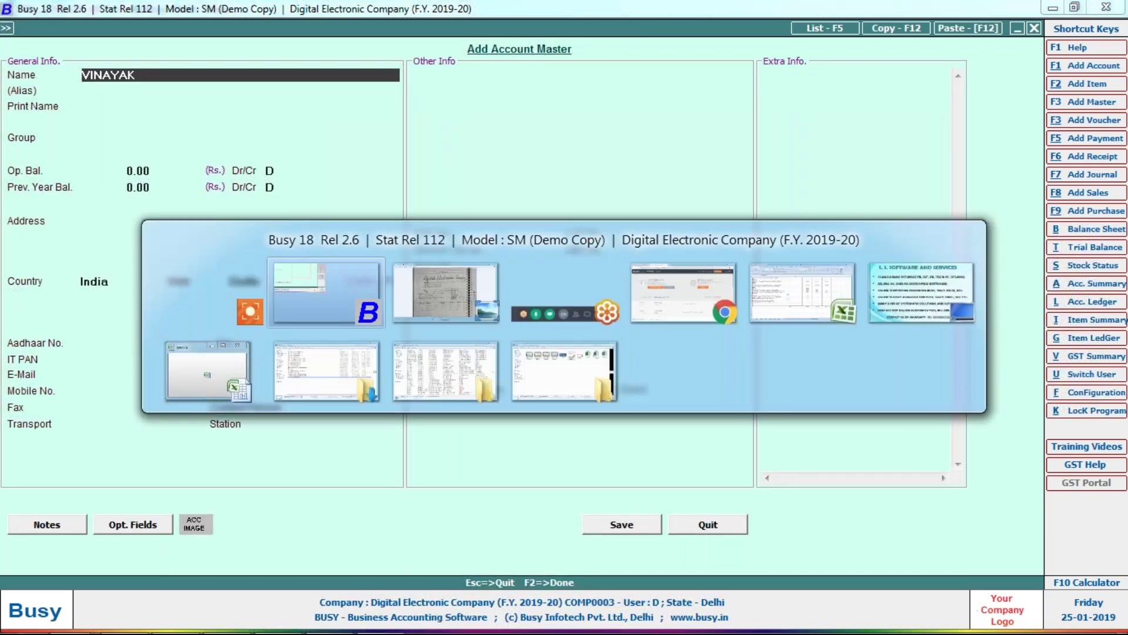
type(" TRADING CO")
key("Return")
key("Return")
key("Return")
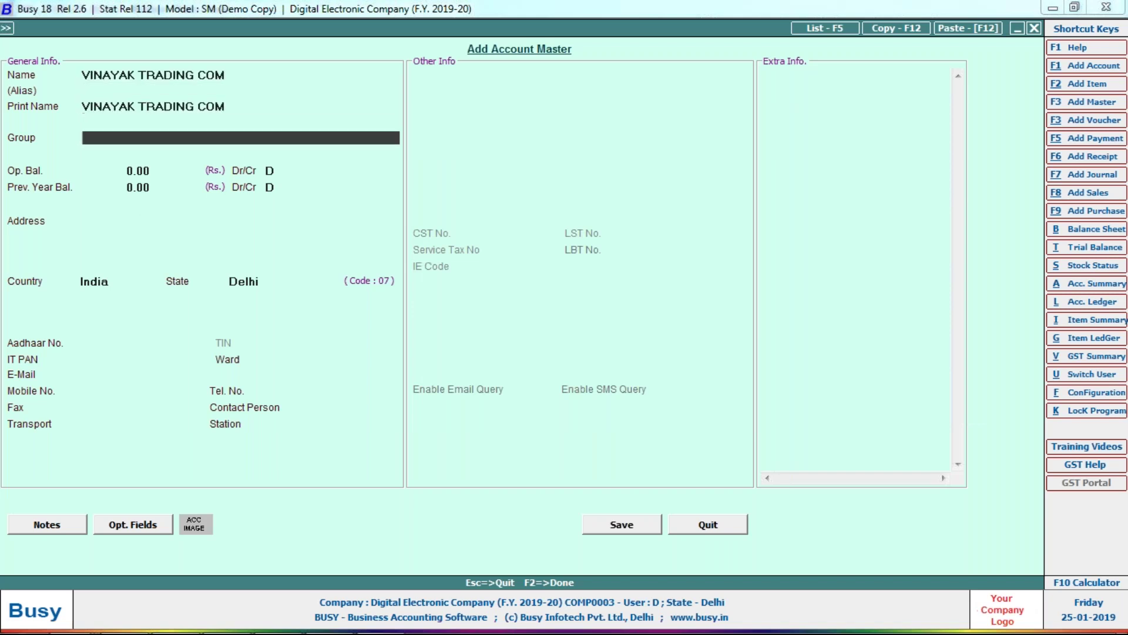
type("SUN")
key("Return")
key("Return")
key("Return")
key("Return")
key("Up")
key("Up")
type("N")
key("Return")
key("Return")
key("Return")
key("Return")
key("Return")
Step: Add SAMSUNG GALAXY and HTC-121 as the first two item rows, checking the memo
key("alt+Tab")
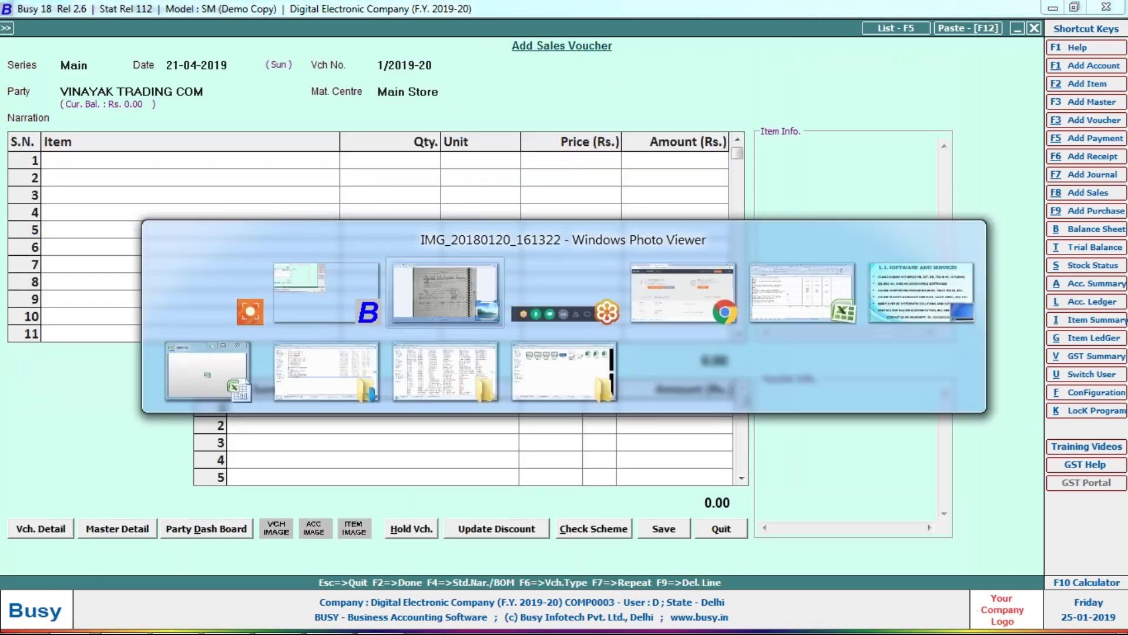
key("alt+Tab")
type("sams")
key("Return")
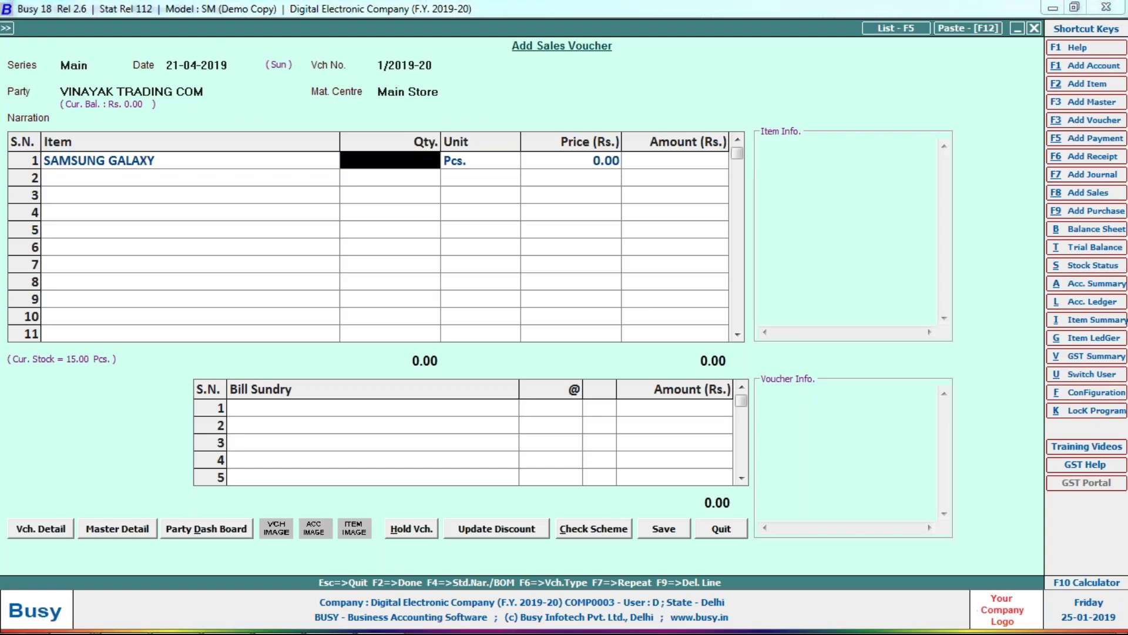
key("alt+Tab")
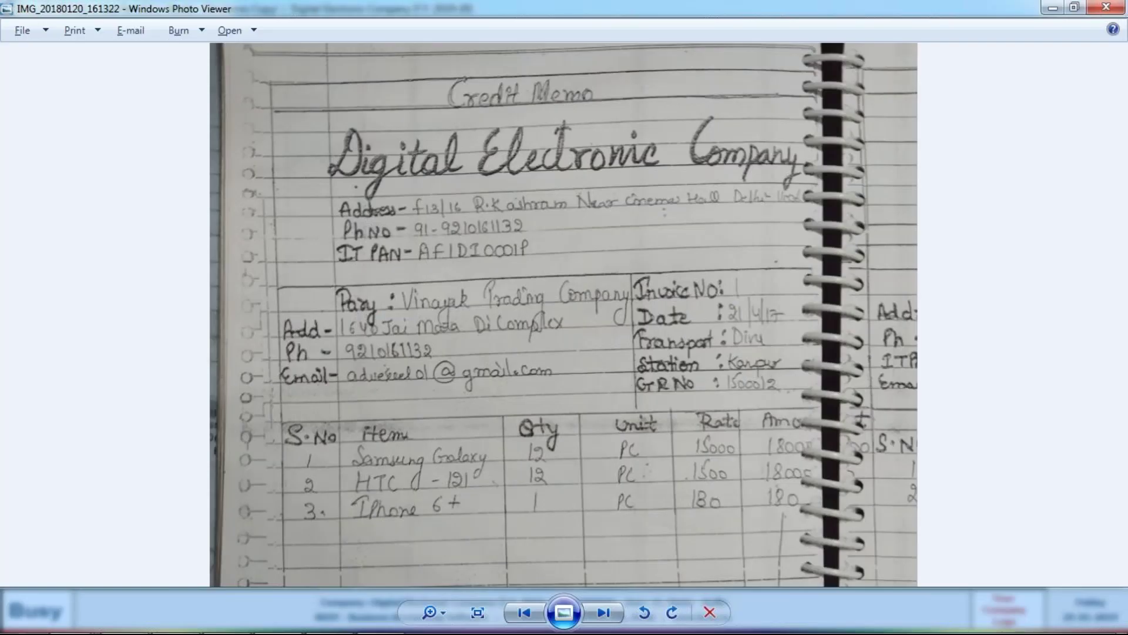
key("alt+Tab")
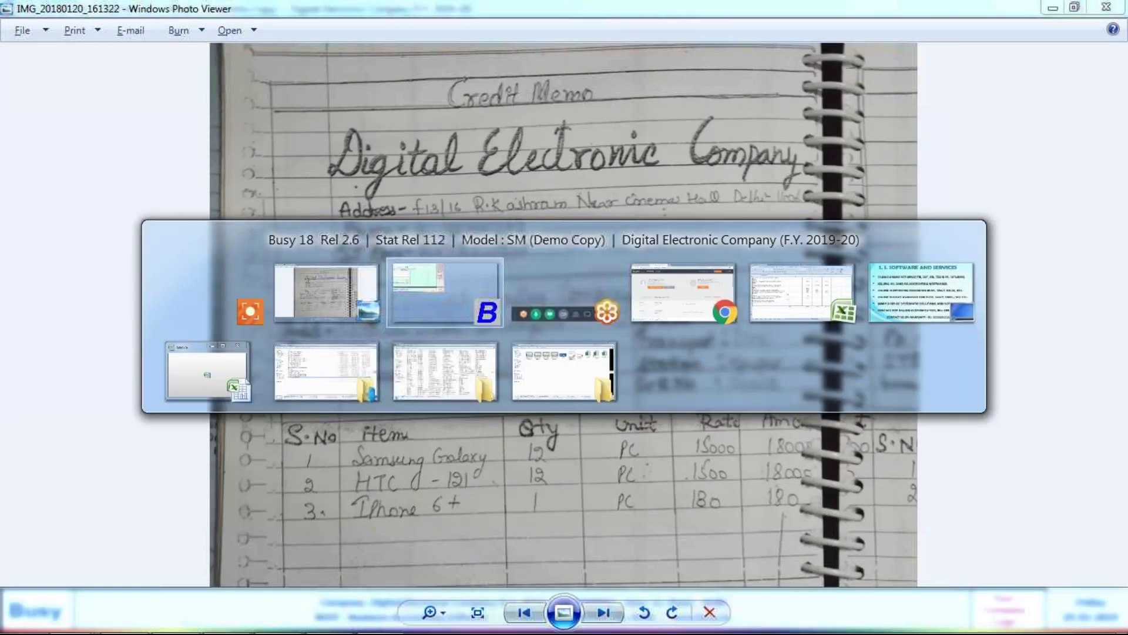
key("alt+Tab")
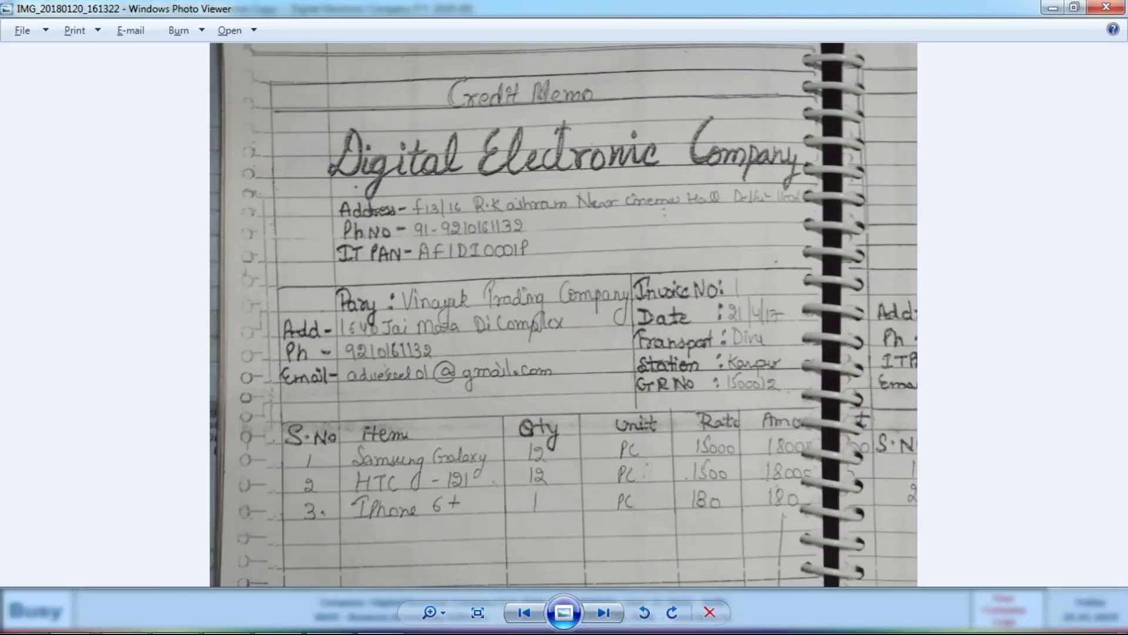
key("alt+Tab")
type("HTC")
key("Return")
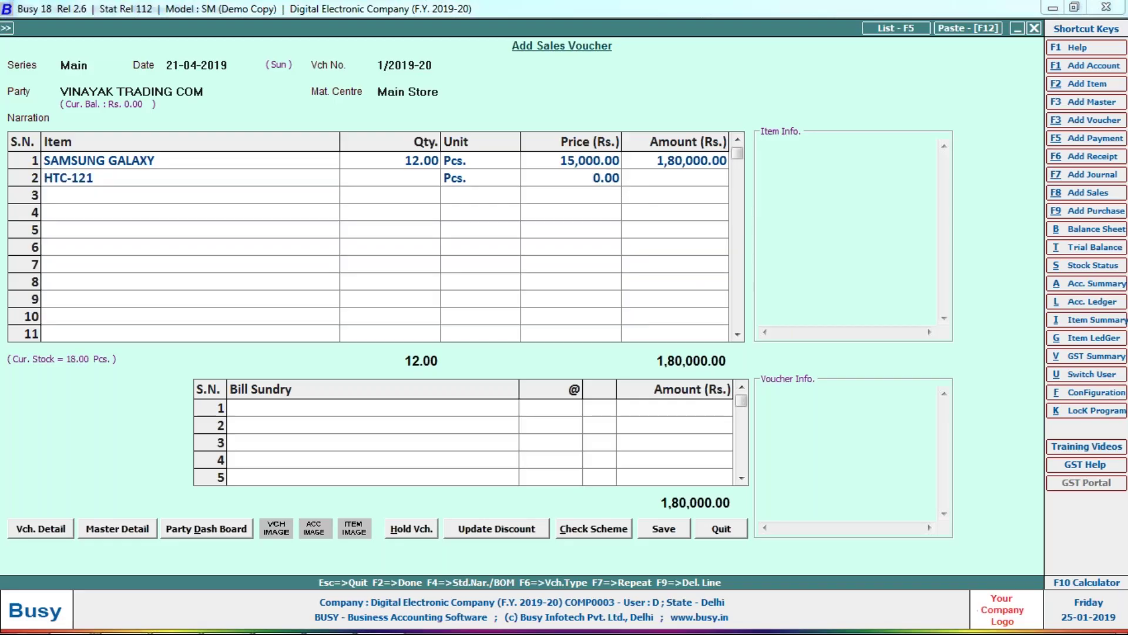
Step: Enter quantity 12 and price 1,500 for HTC-121
key("alt+Tab")
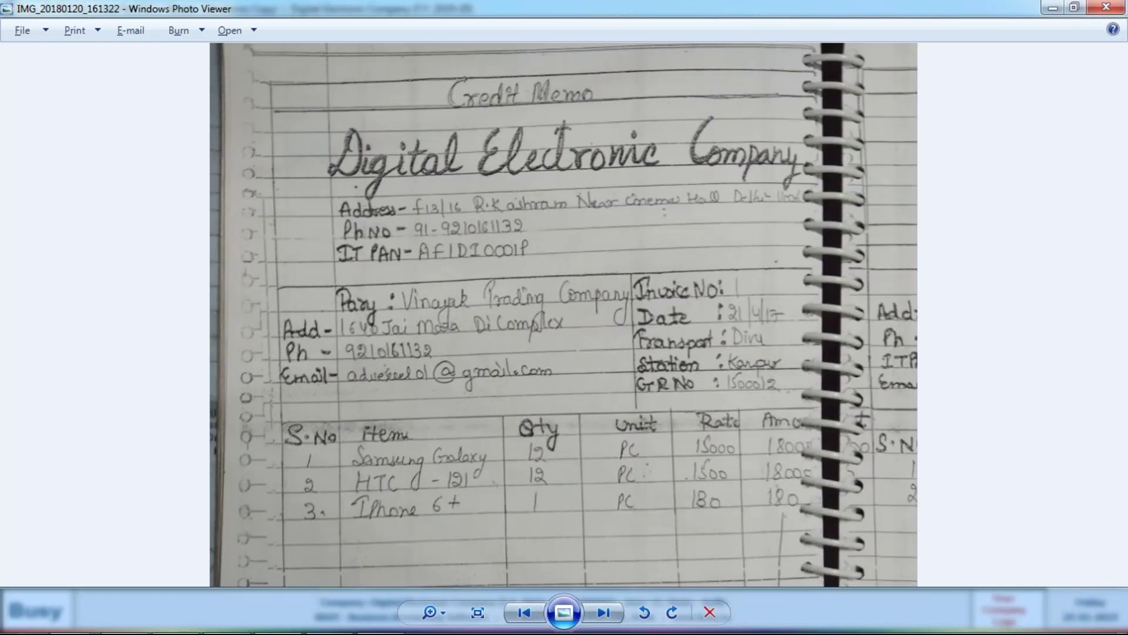
key("alt+Tab")
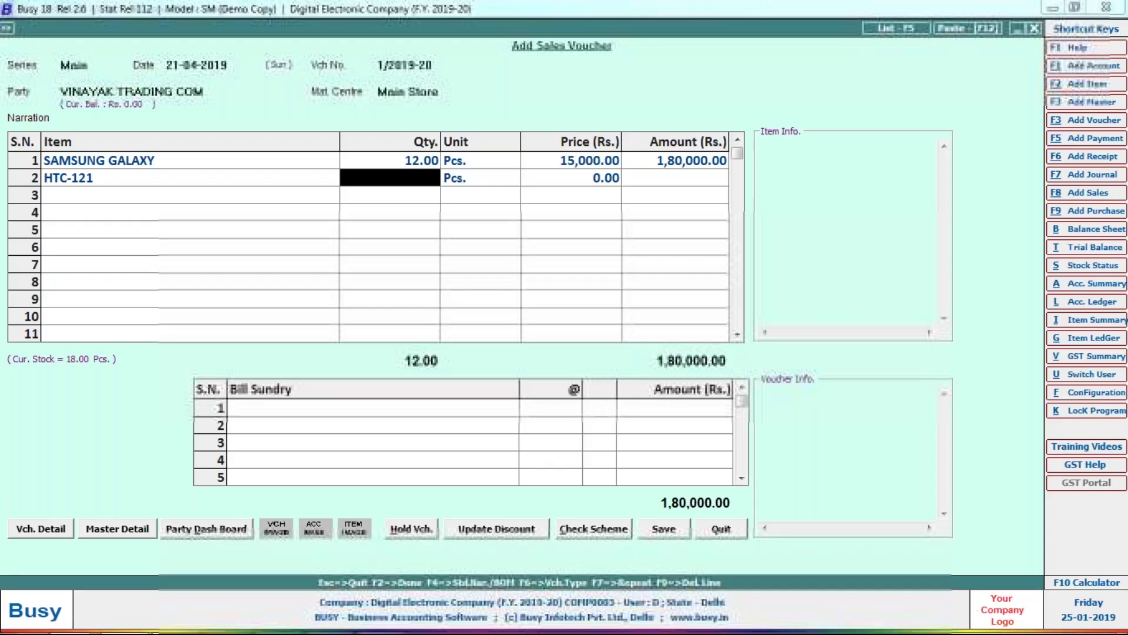
type("12")
key("Return")
type("1500")
Step: Add one IPHONE-6+ at price 180 and compare against the memo's total
key("Return")
key("alt+Tab")
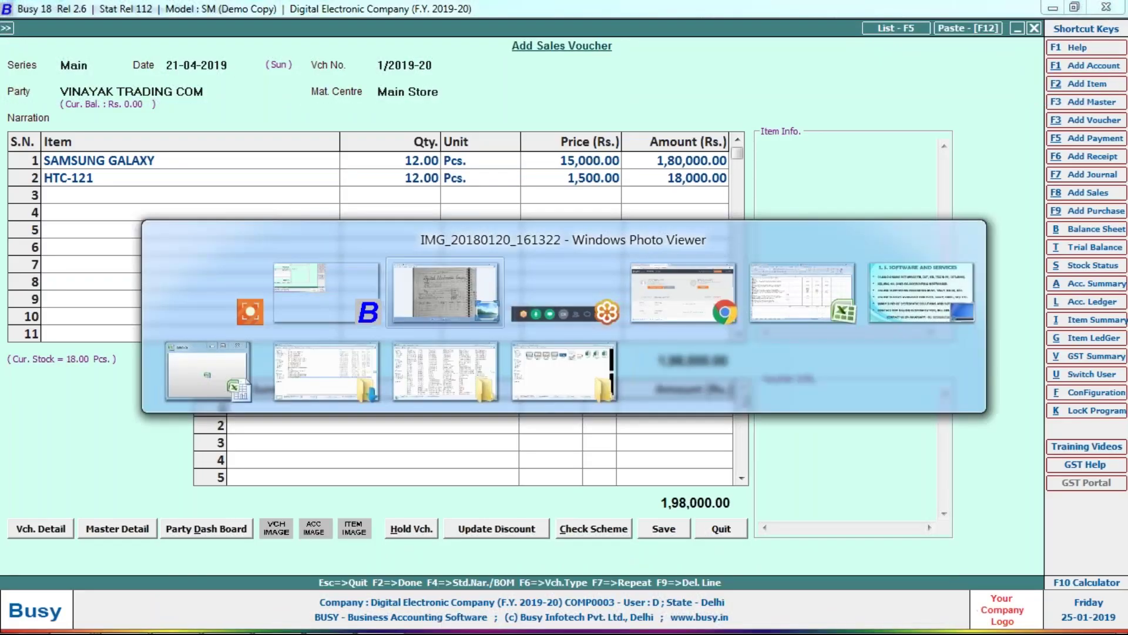
key("alt+Tab")
type("iphone")
key("Return")
key("alt+Tab")
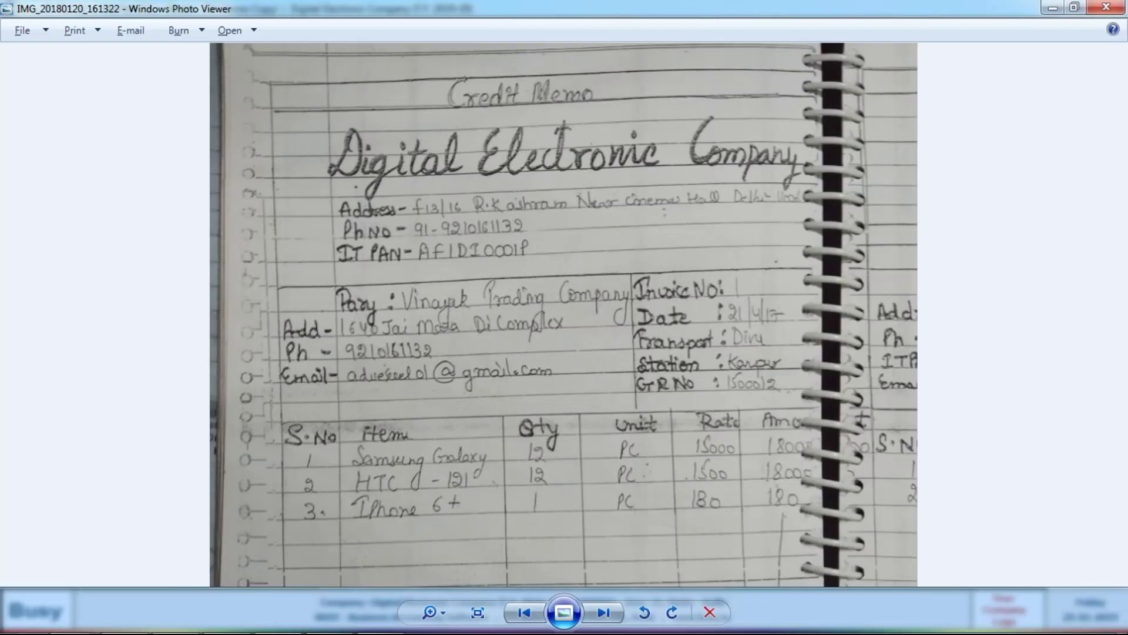
key("alt+Tab")
type("1")
key("Return")
key("Return")
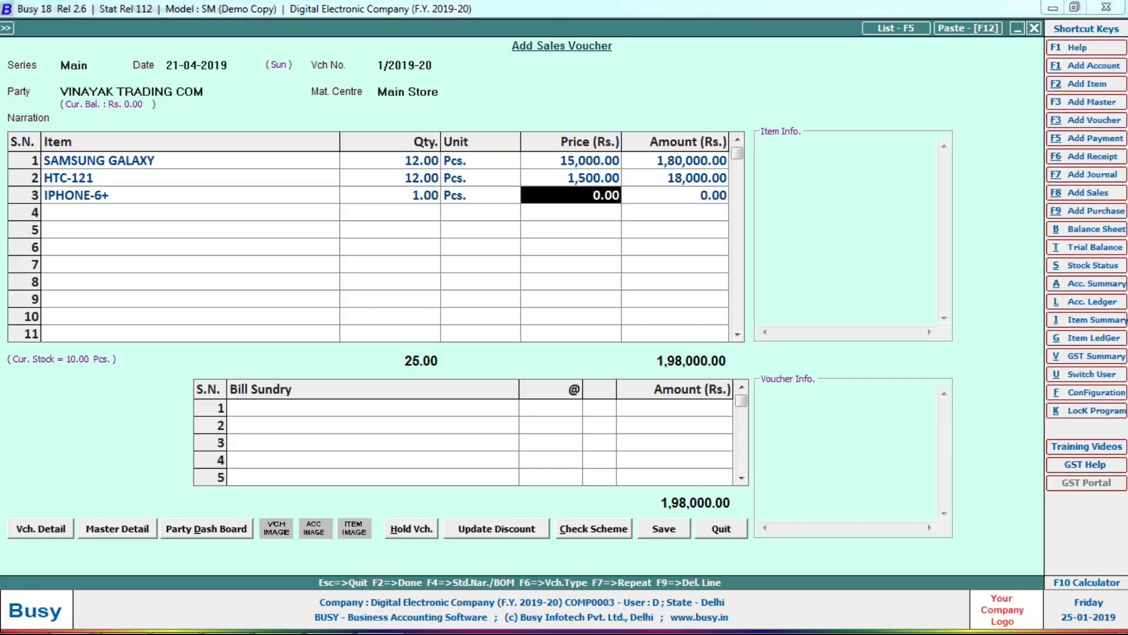
key("alt+Tab")
key("alt+Tab")
type("180")
key("Return")
key("alt+Tab")
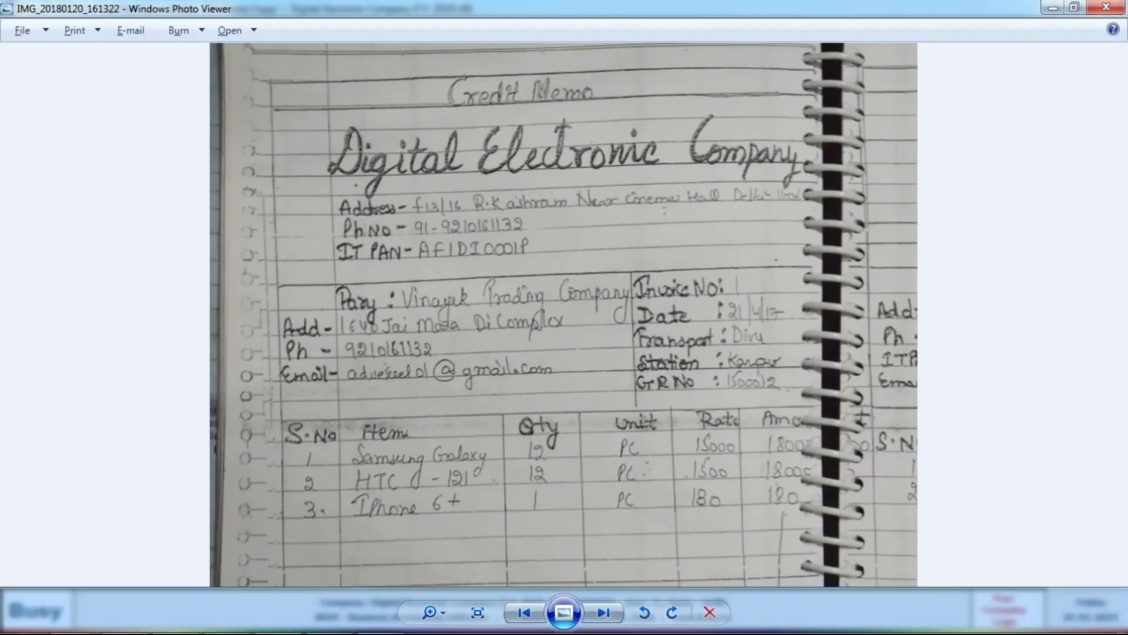
left_click_drag(832, 583, 832, 374)
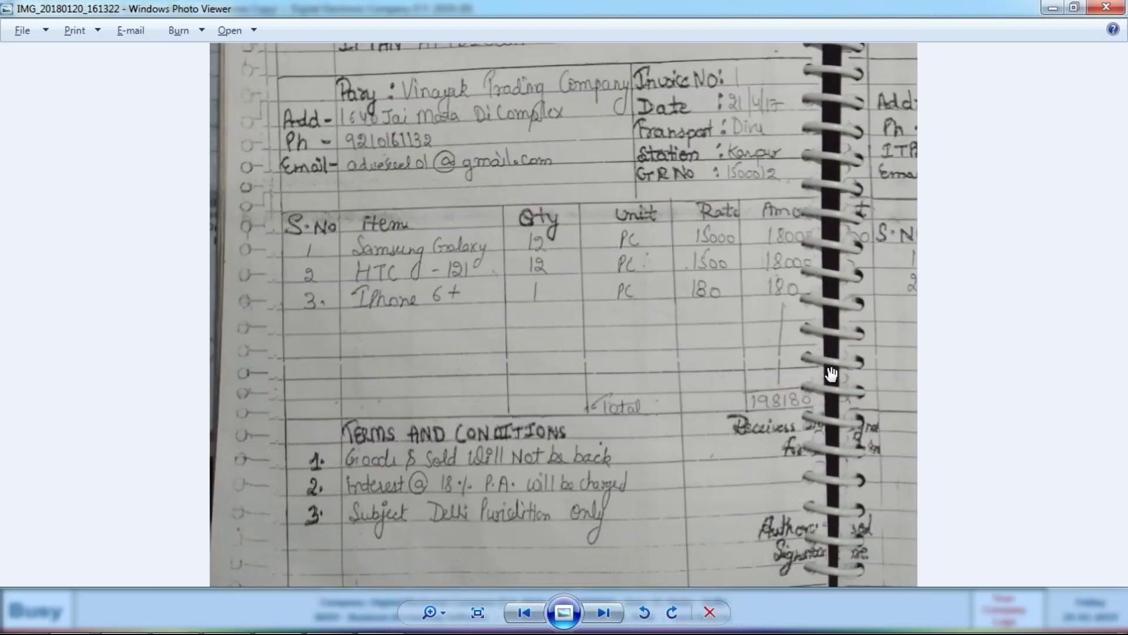
Step: Save voucher 1/2019-20, preview its STANDARD invoice, and start voucher 2/2019-20 in the Main series
key("alt+Tab")
key("Return")
key("Return")
key("Return")
key("F2")
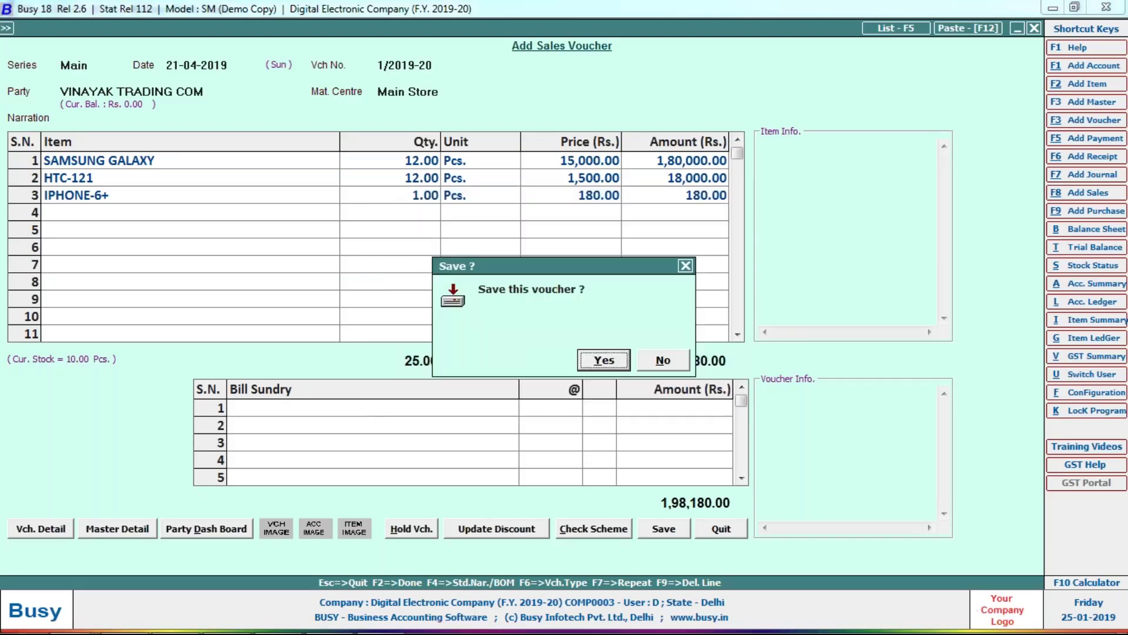
key("Return")
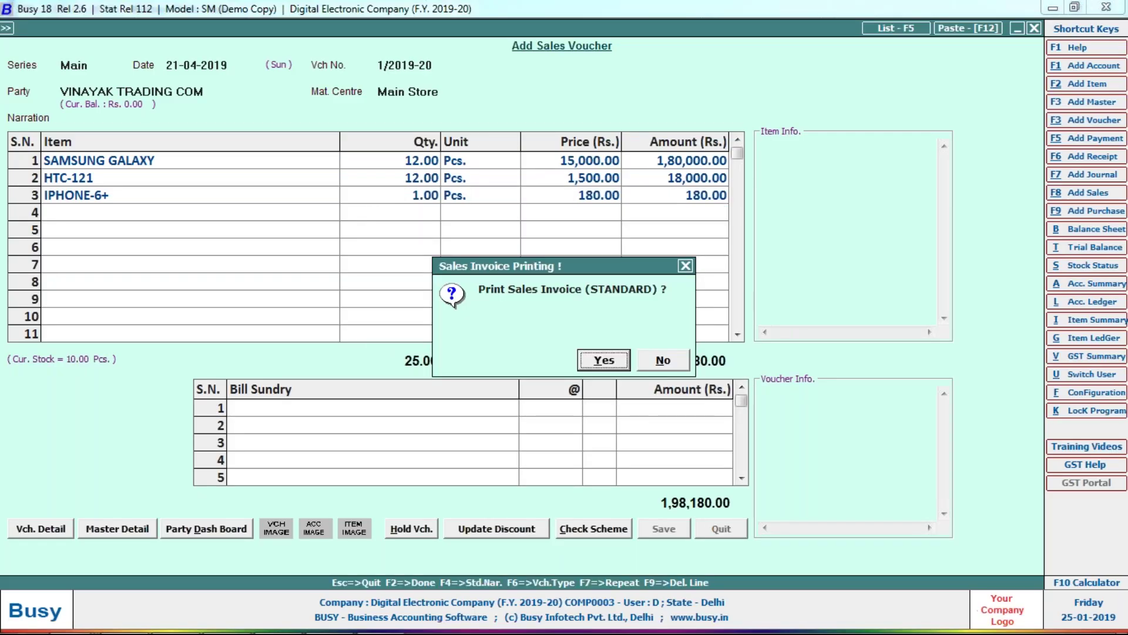
key("Escape")
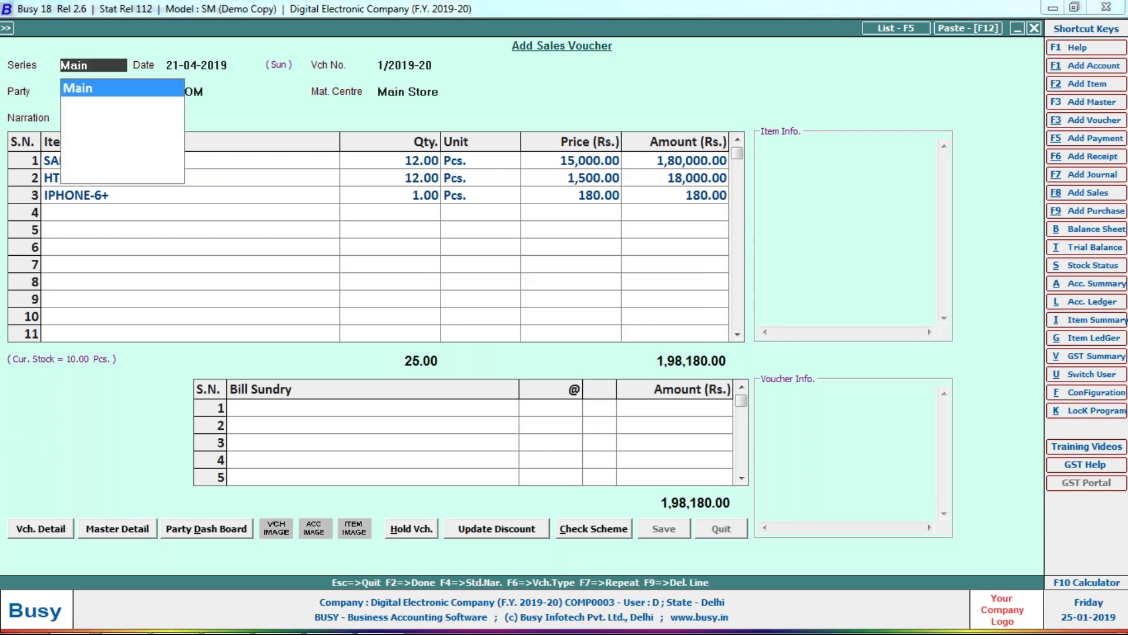
key("Return")
key("Right")
key("Return")
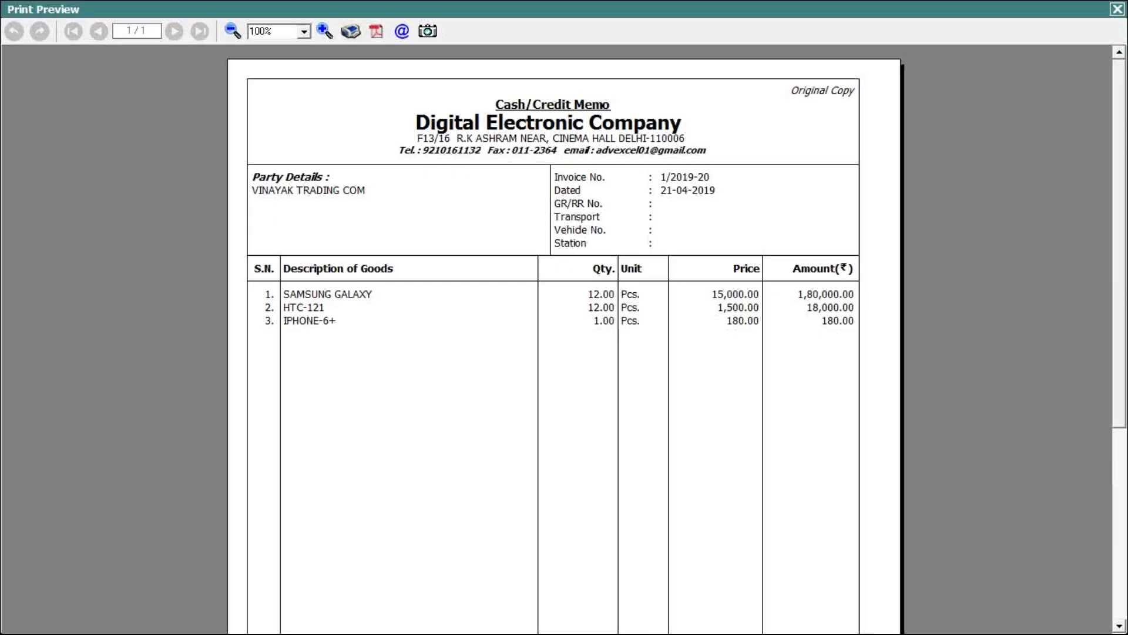
key("Escape")
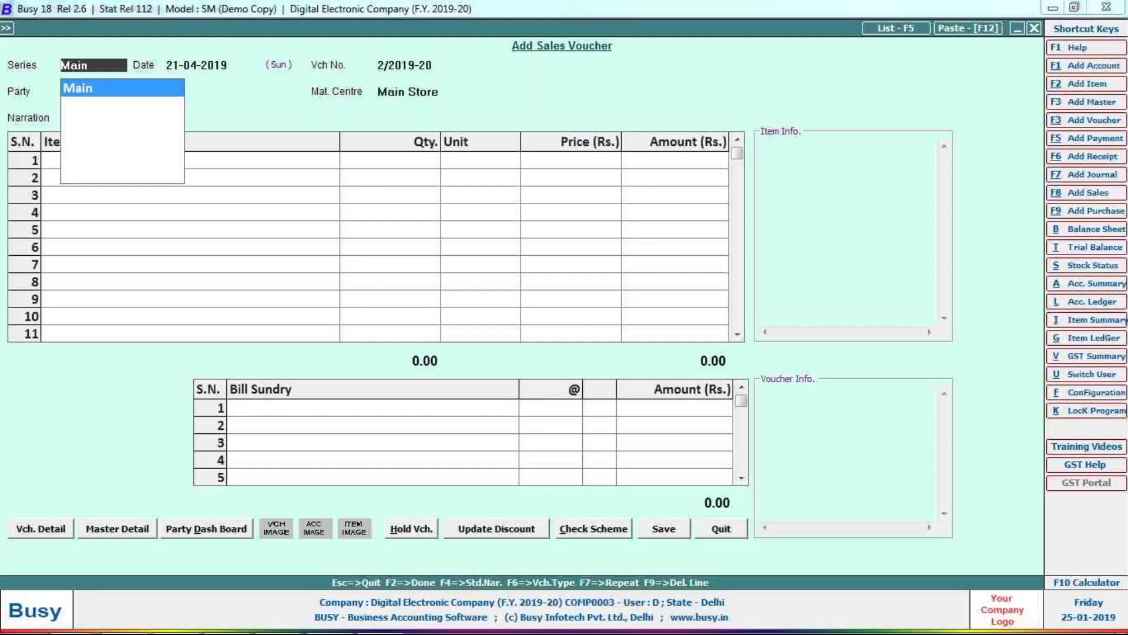
key("Return")
key("alt+Tab")
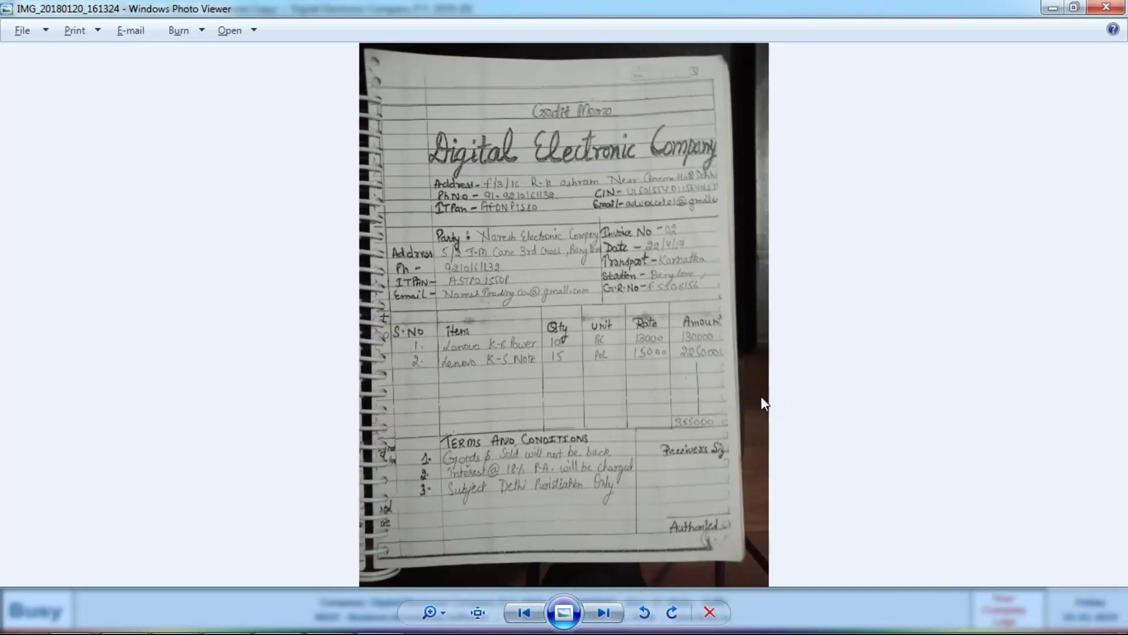
Step: Create account NARESH ELECTRONIC in Sundry Debtors with bill-by-bill balancing N and save it
scroll(761, 398, "up", 1)
scroll(566, 400, "up", 1)
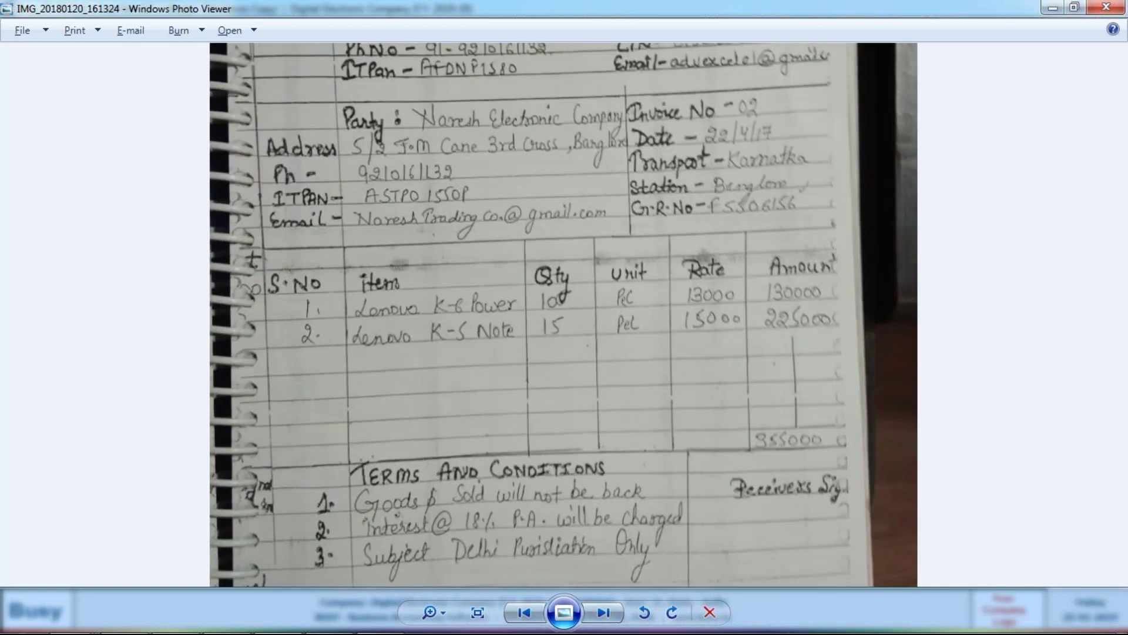
key("alt+Tab")
type("NARESH")
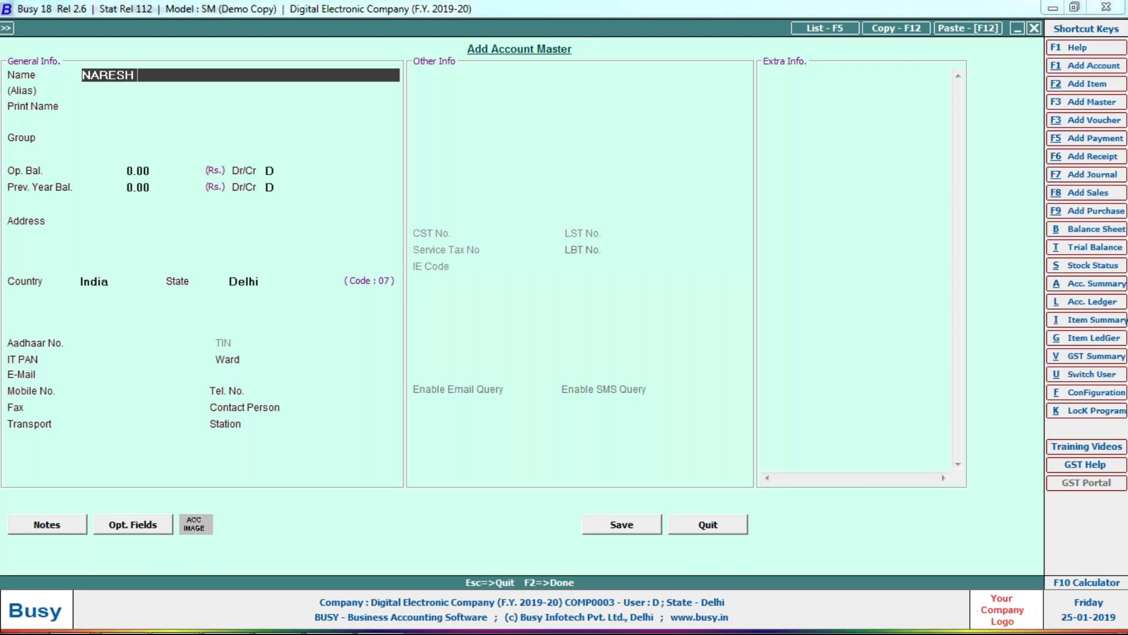
type(" ELECTRONIC")
key("Return")
key("Return")
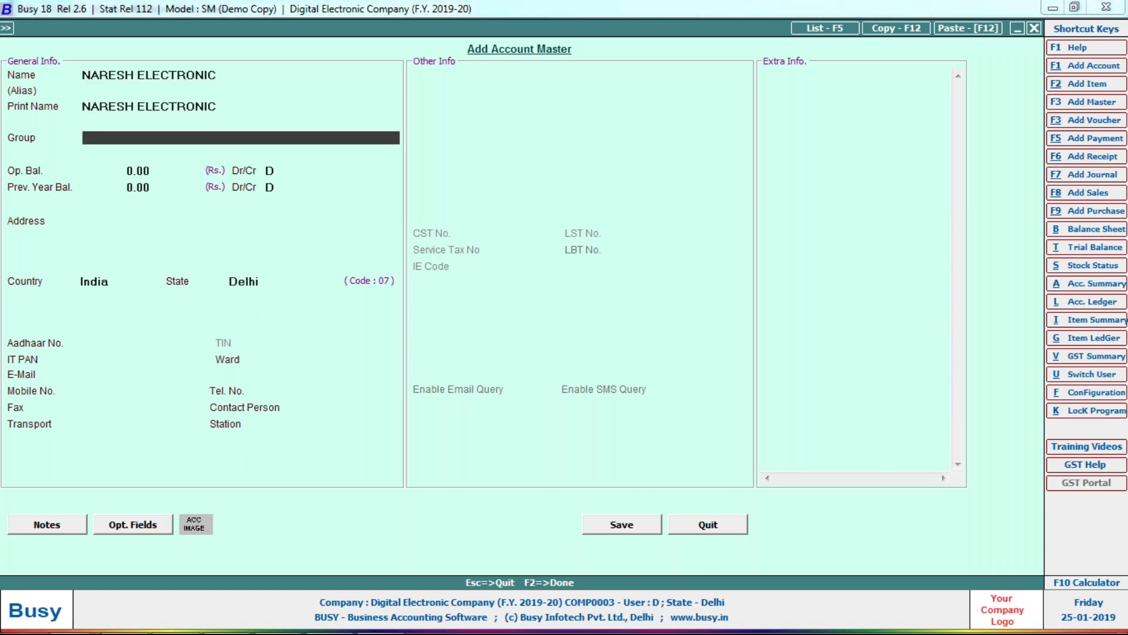
type("su")
key("Down")
key("Return")
key("Return")
key("Return")
key("Return")
key("Return")
key("Return")
key("Return")
key("Return")
key("Return")
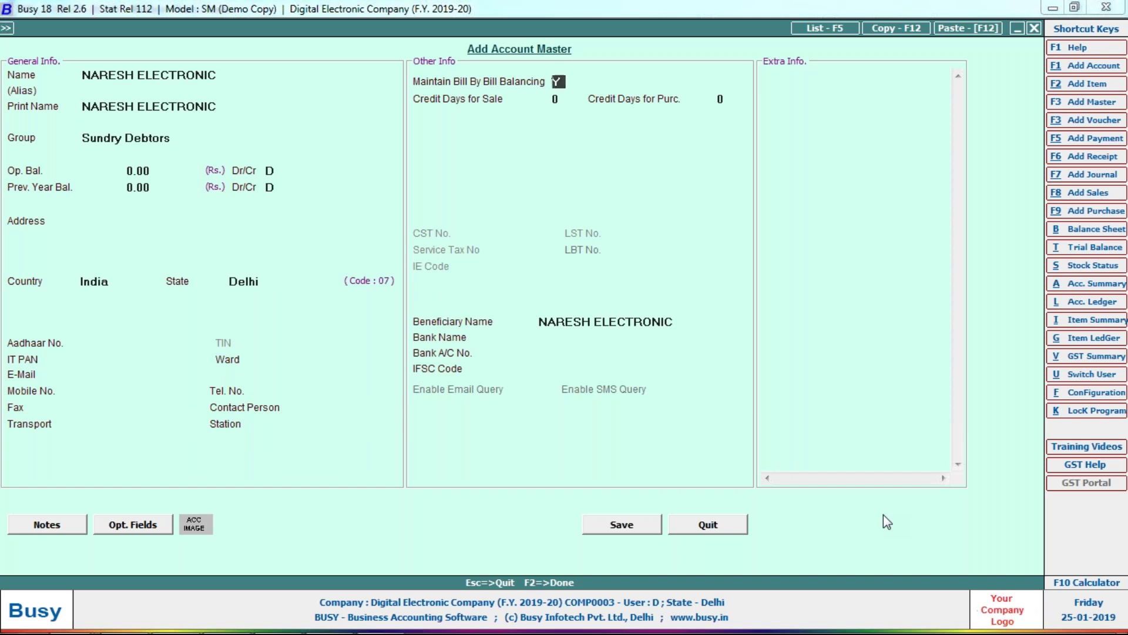
type("n")
key("Return")
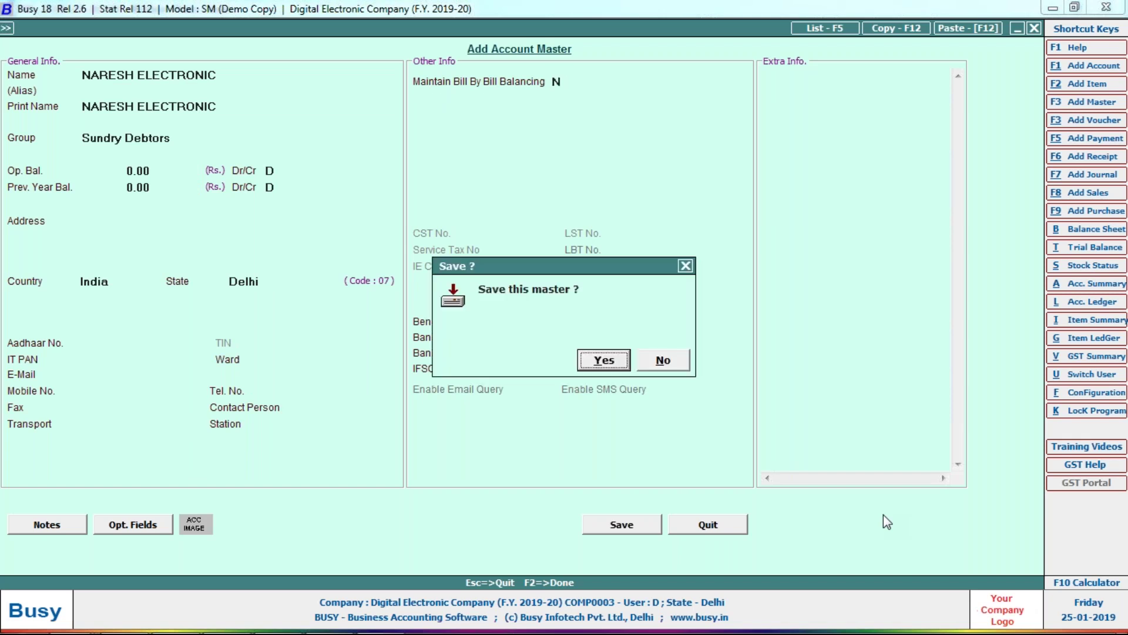
key("Return")
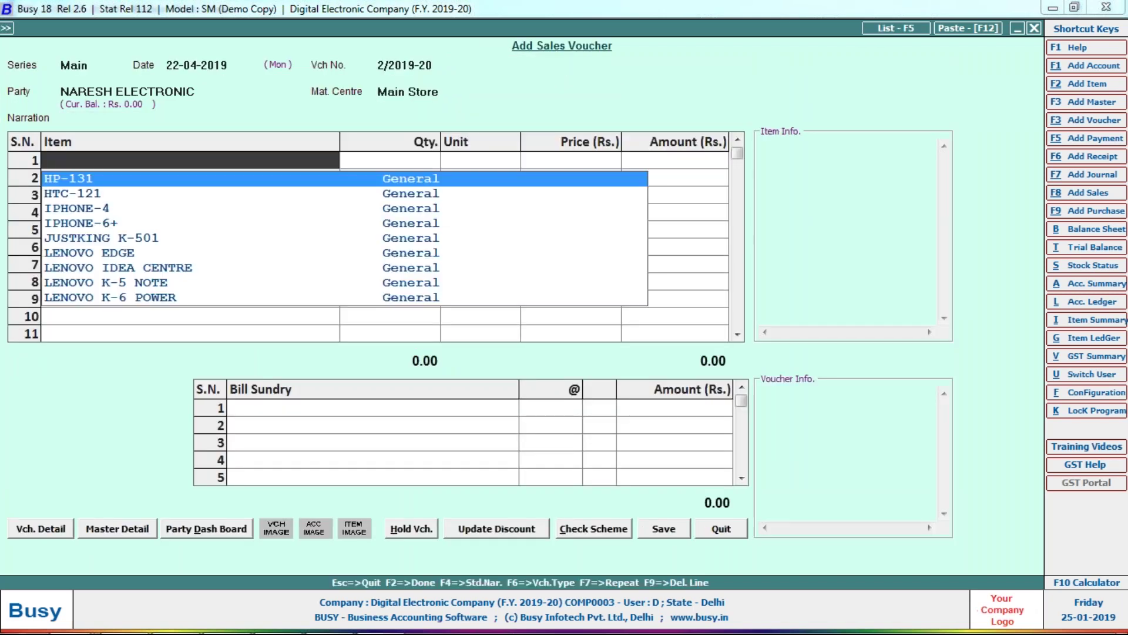
Step: Enter 10 LENOVO K-6 POWER at 13,000 in the first item row
key("alt+Tab")
key("alt+Tab")
type("K-6")
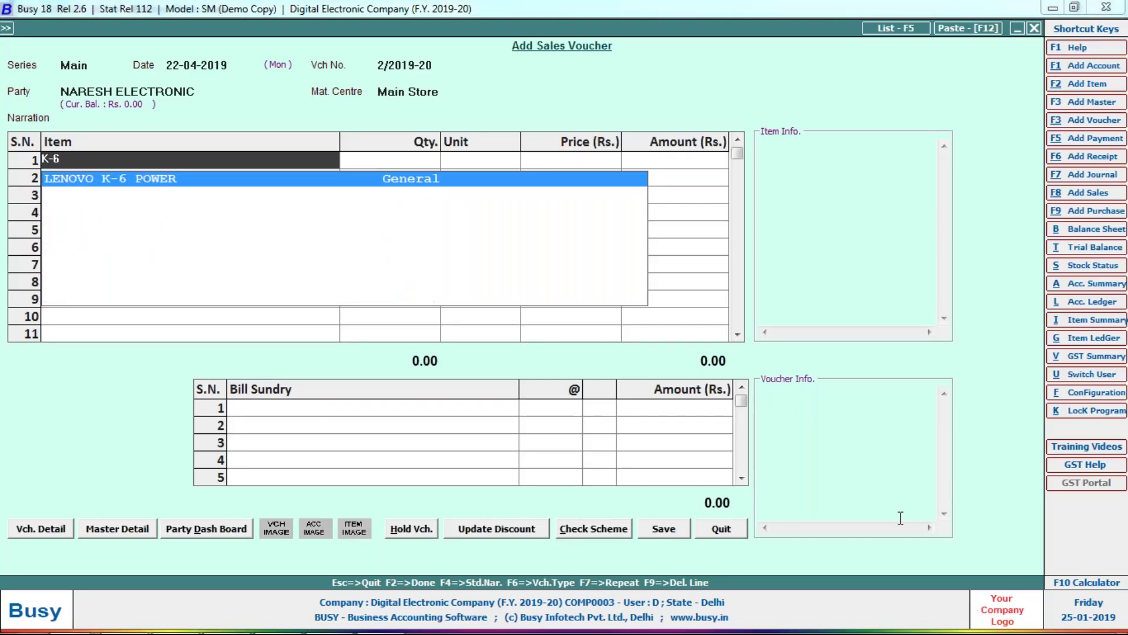
key("Return")
key("alt+Tab")
key("alt+Tab")
type("10")
key("Return")
key("Return")
key("Return")
key("Up")
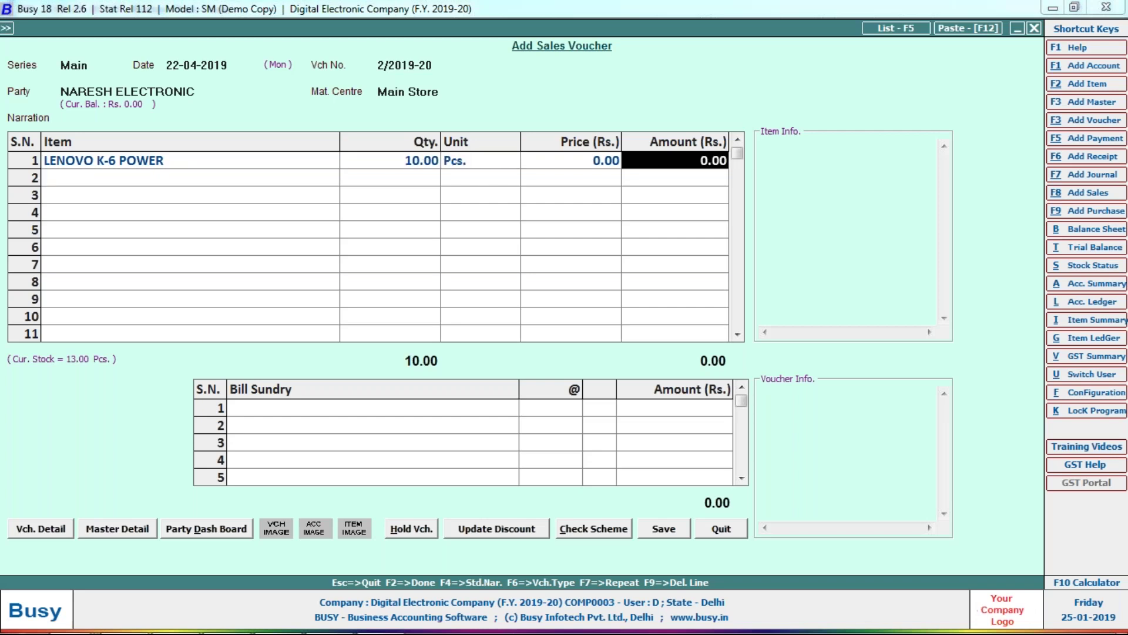
left_click(571, 161)
key("alt+Tab")
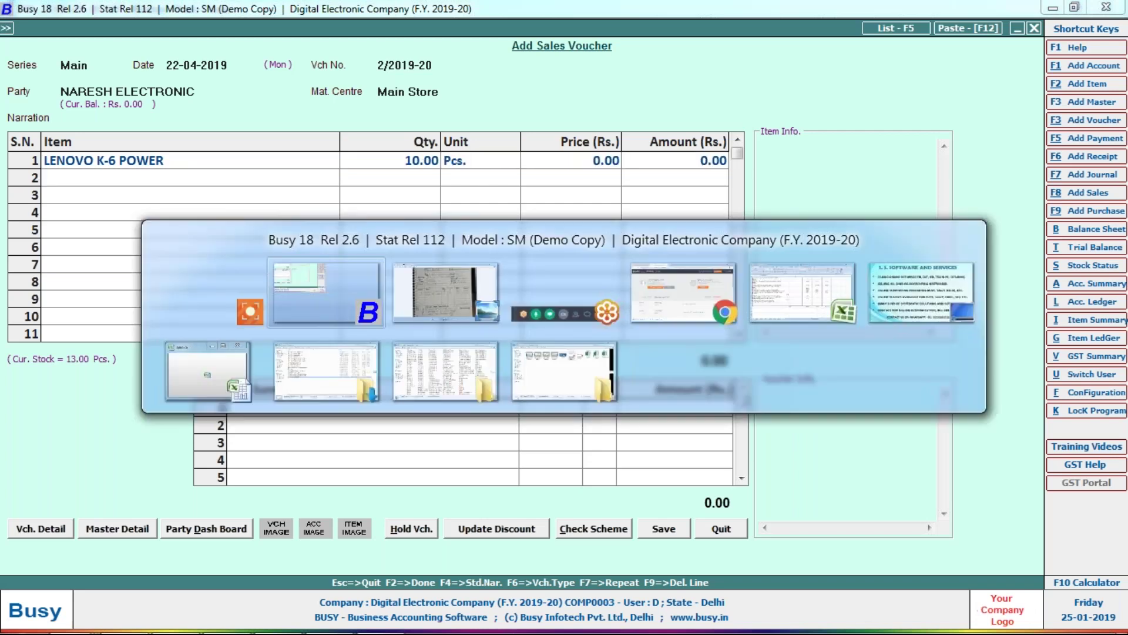
key("alt+Tab")
type("13,000")
key("Return")
Step: Enter 15 LENOVO K-5 NOTE at 15,000 in the second item row
key("alt+Tab")
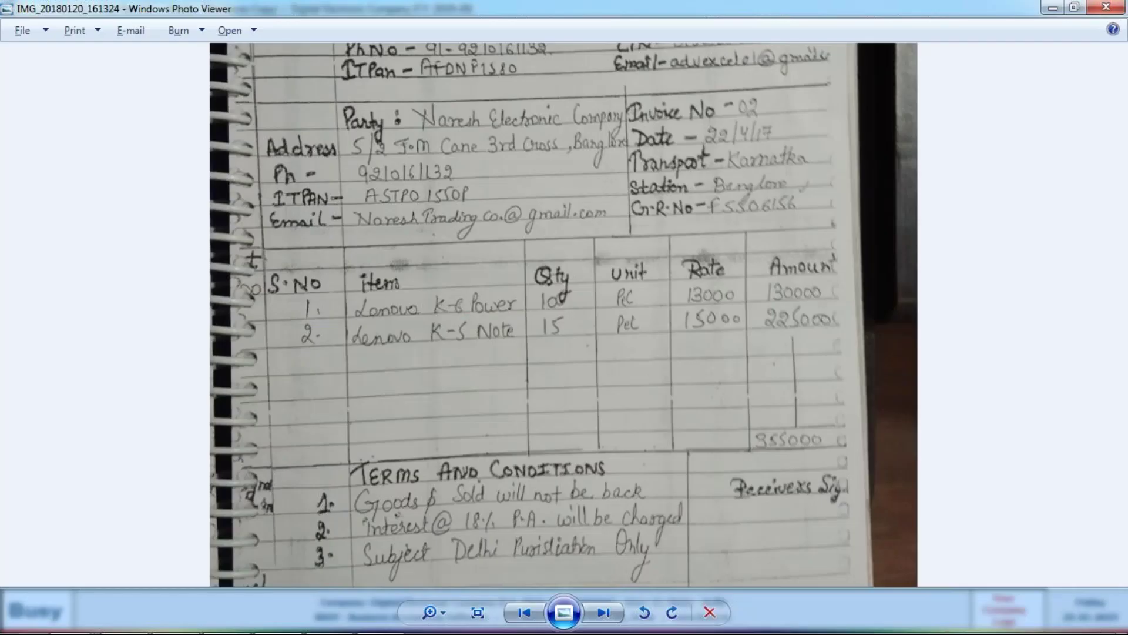
key("alt+Tab")
type("l")
key("Return")
key("alt+Tab")
key("alt+Tab")
type("15")
key("Return")
key("Return")
key("alt+Tab")
key("alt+Tab")
type("15,000")
key("Return")
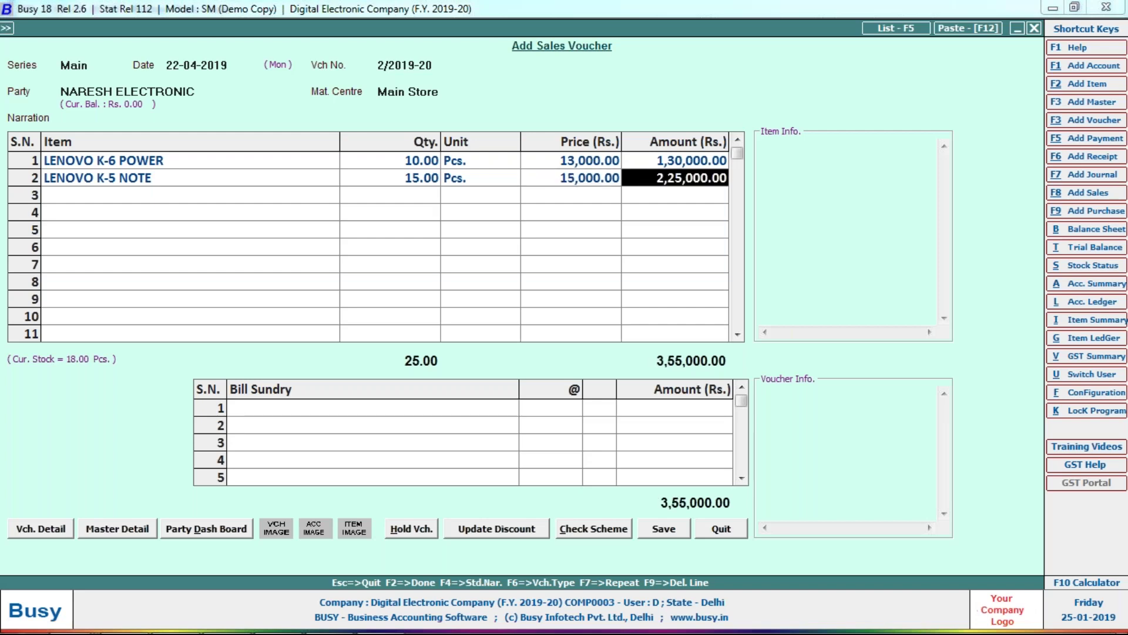
Step: Save the voucher despite the missing PAN and decline printing the invoice
key("Return")
key("Return")
key("Return")
key("Return")
key("Return")
key("Left")
key("Return")
key("Return")
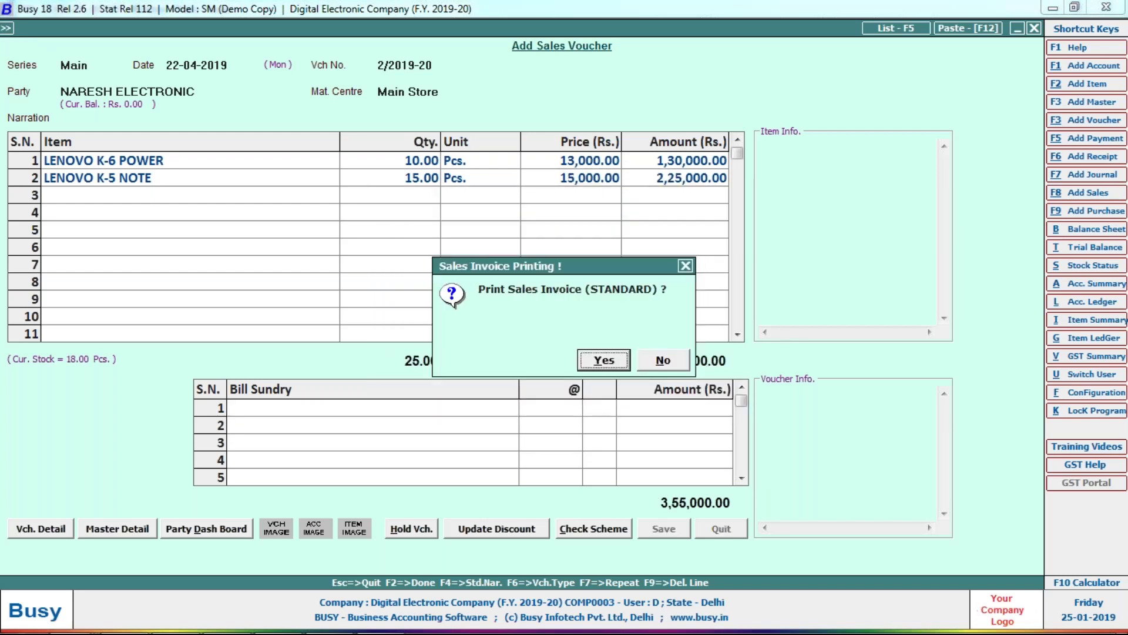
key("Right")
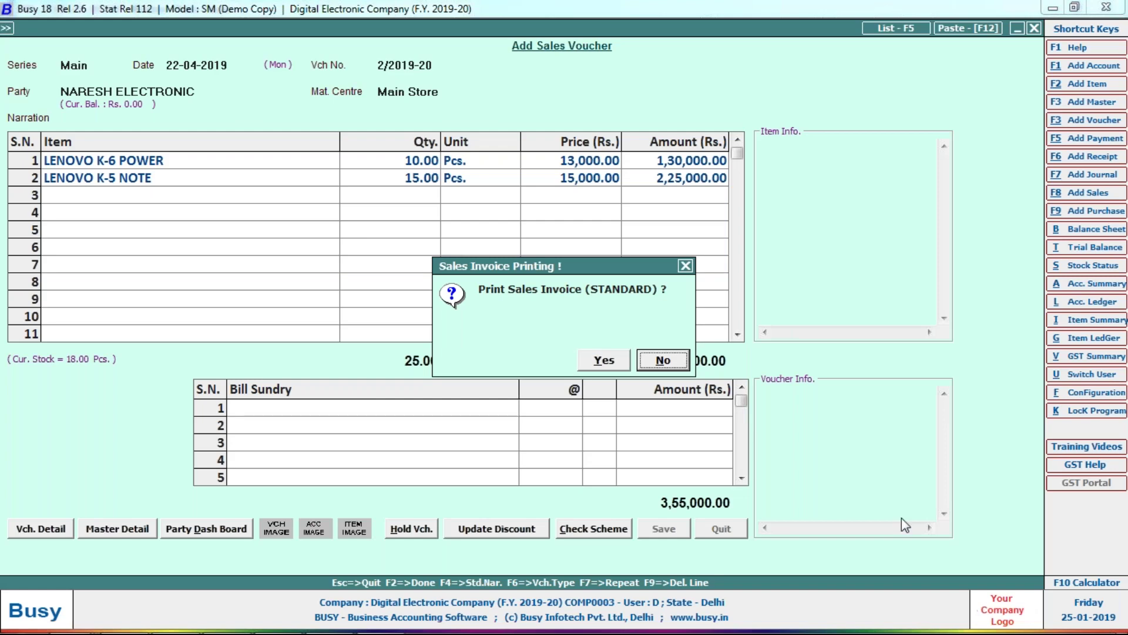
key("Return")
key("alt+Tab")
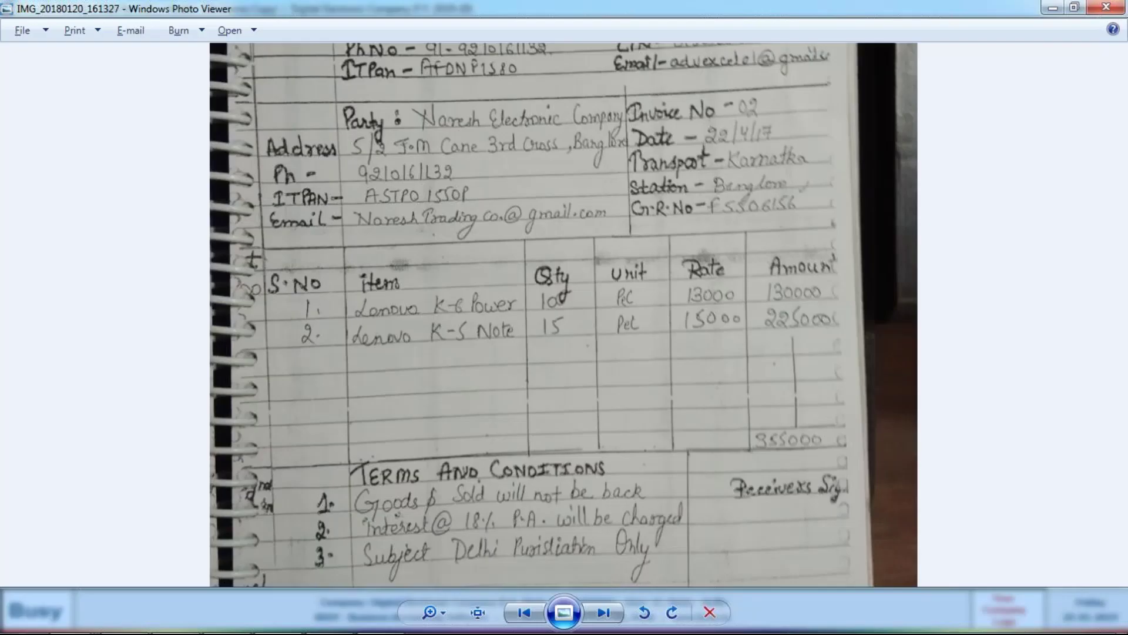
Step: Set Cash as the party on the new sales voucher
key("Right")
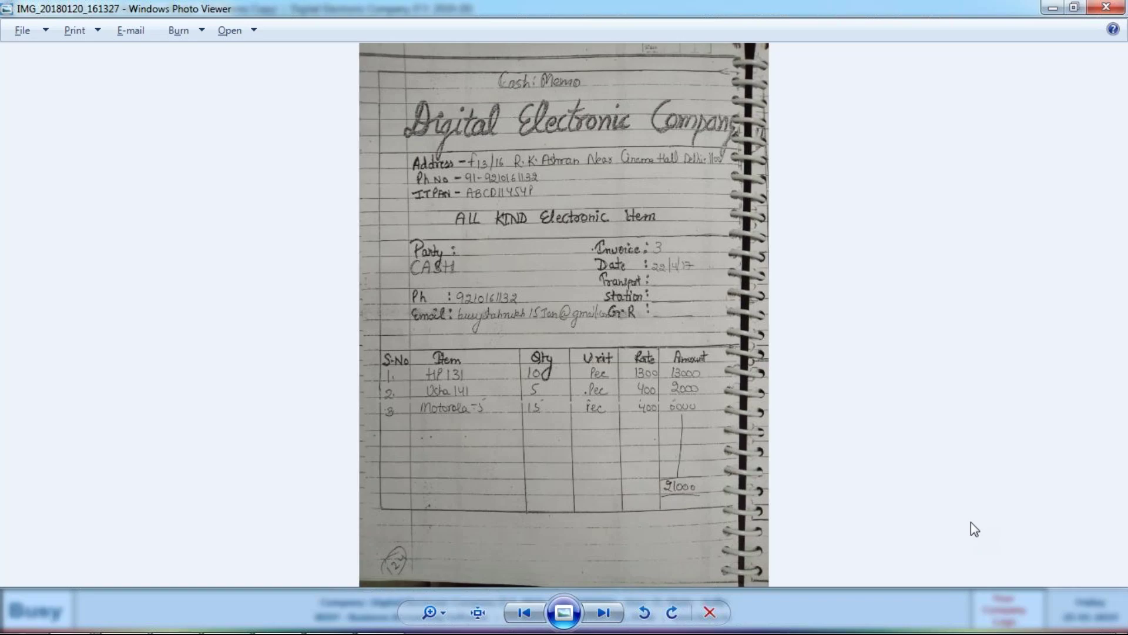
scroll(971, 522, "up", 3)
key("alt+Tab")
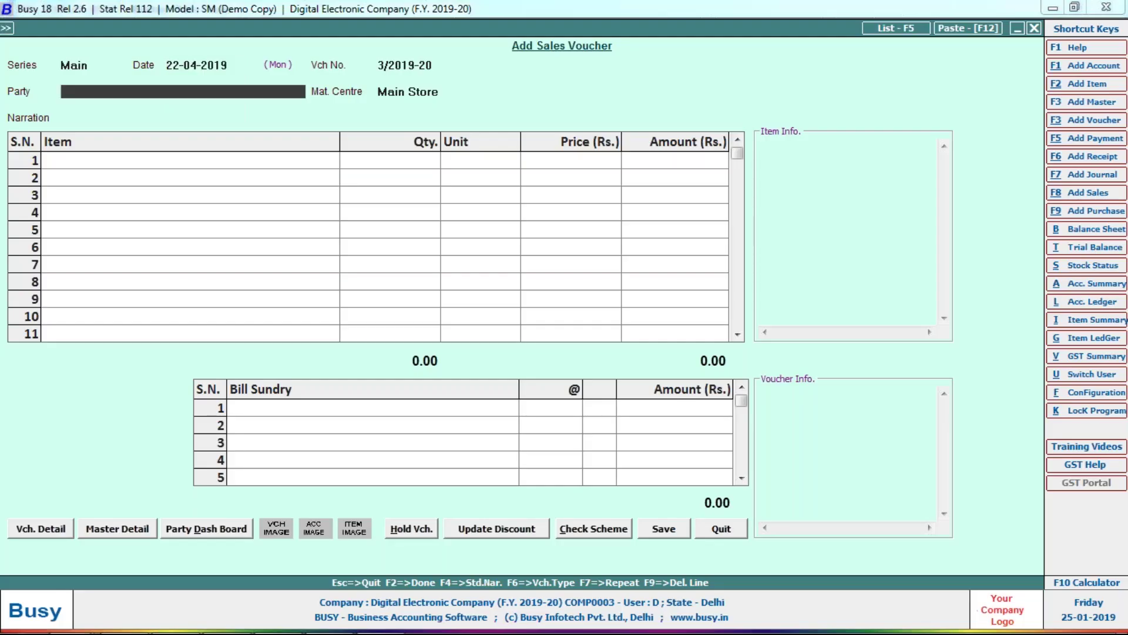
key("Return")
type("c")
key("Return")
key("Return")
Step: Enter 10 HP-131 at 1,300 in the first item row
key("alt+Tab")
key("alt+Tab")
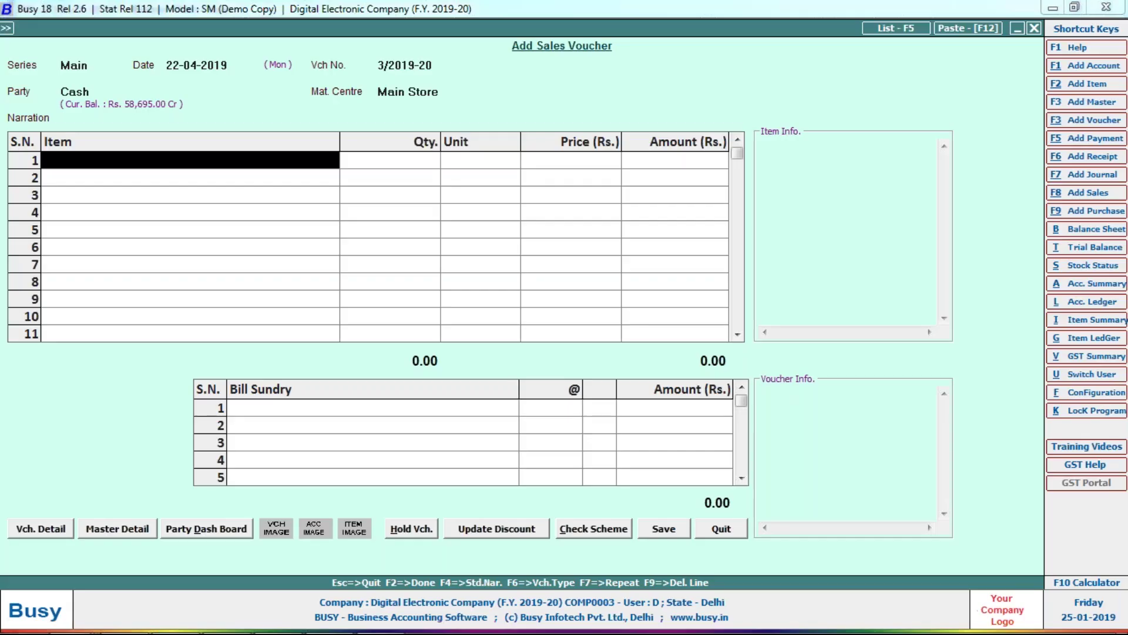
type("hP")
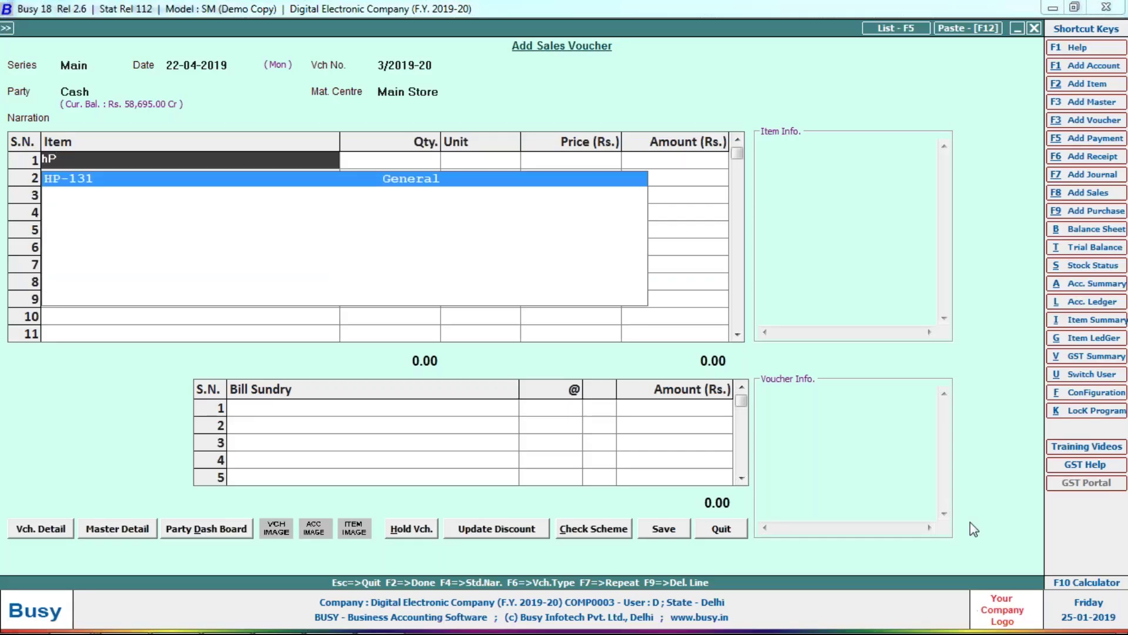
key("Return")
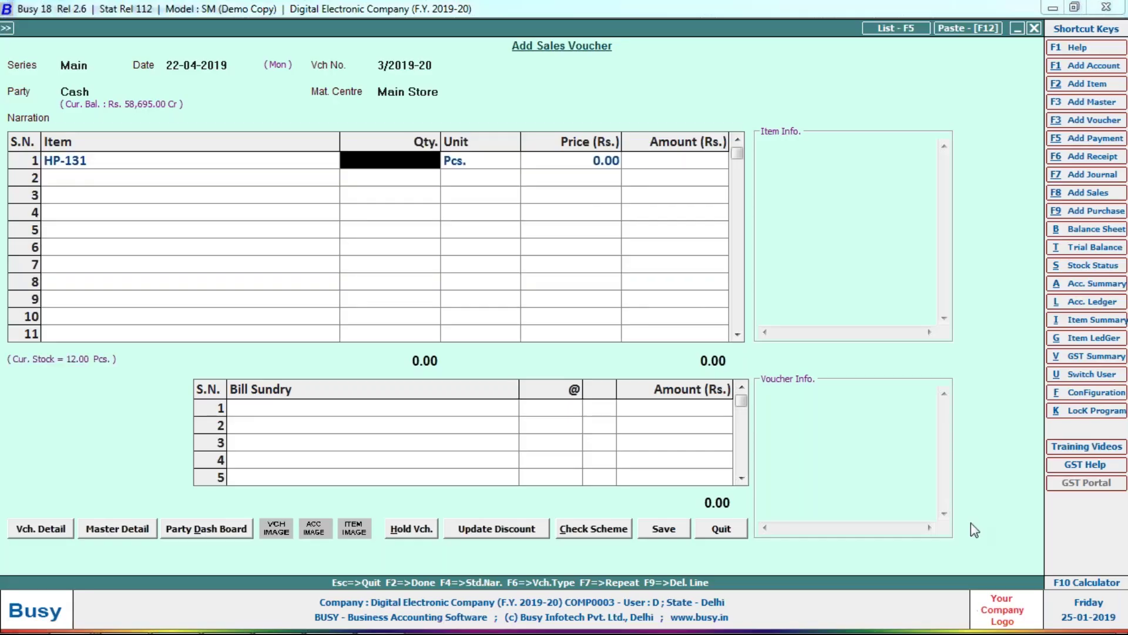
type("10")
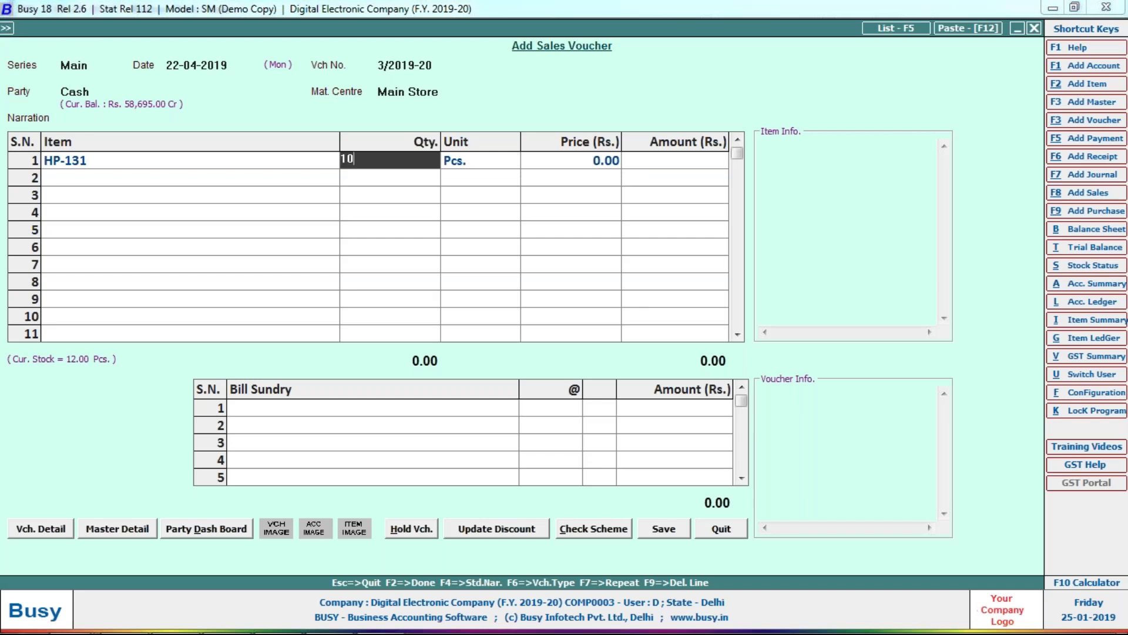
key("Return")
type("1300")
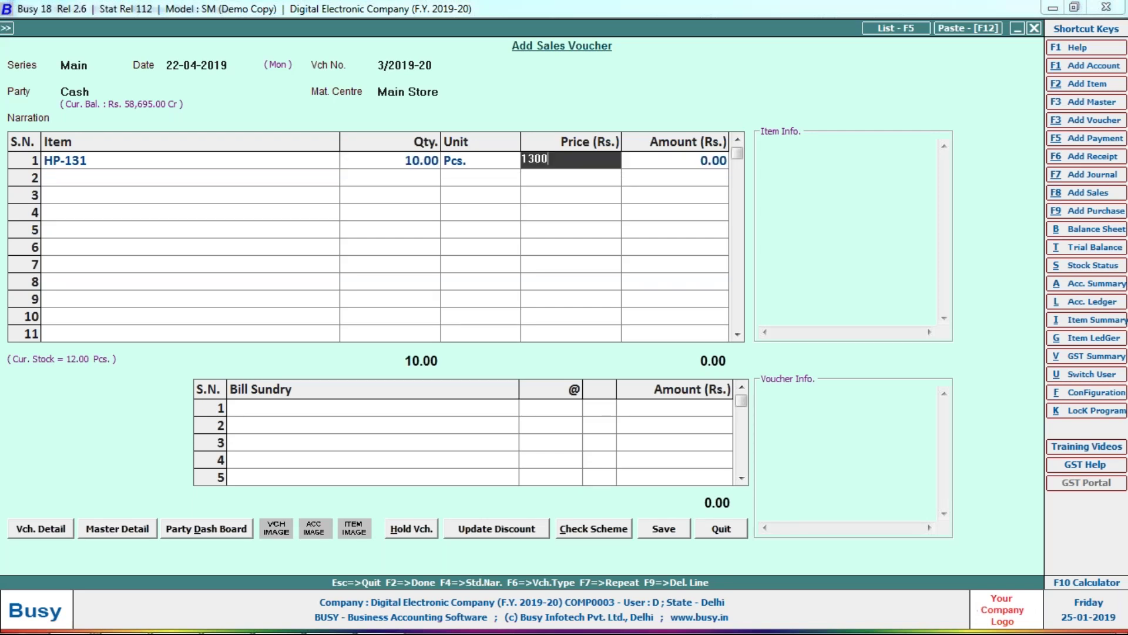
key("Return")
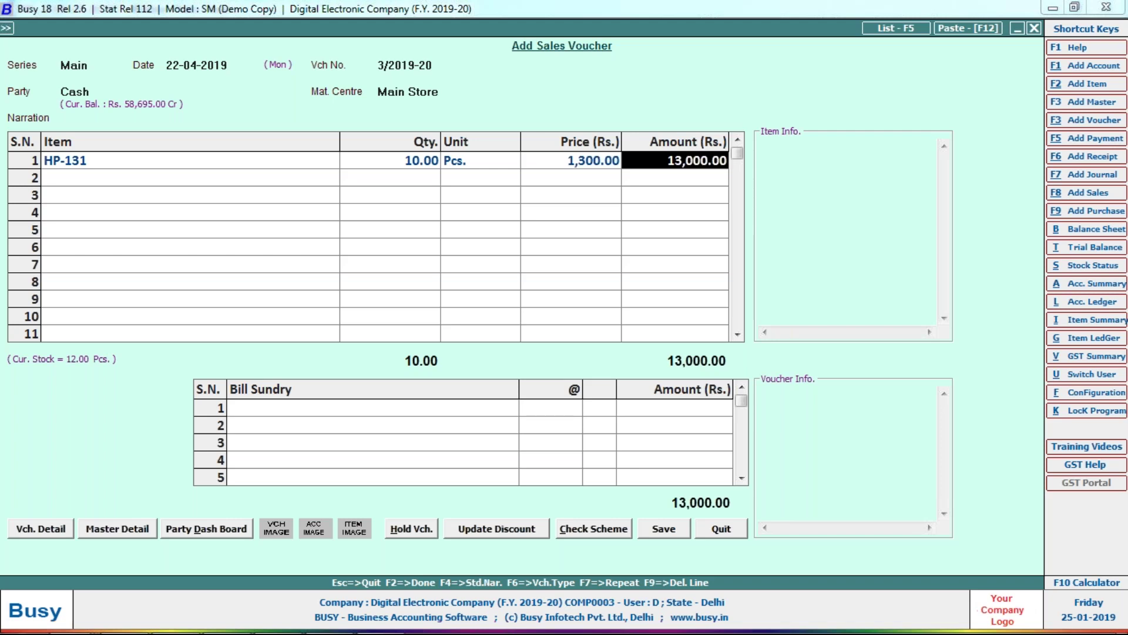
Step: Enter 5 USHA -141 at 400 in the second item row
key("alt+Tab")
key("alt+Tab")
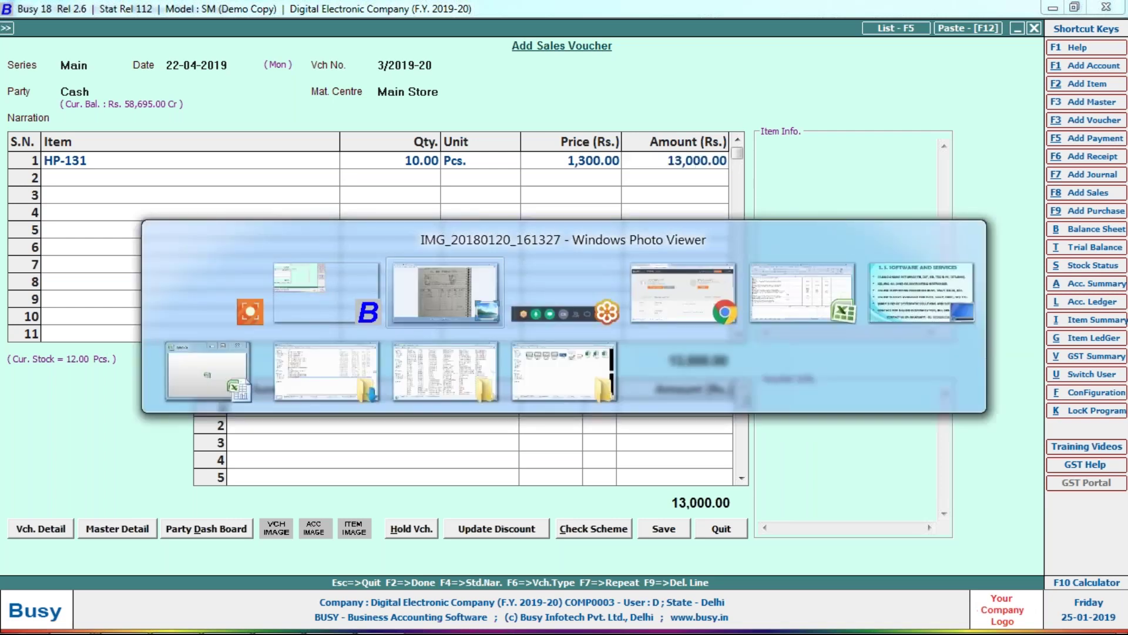
key("alt+shift+Tab")
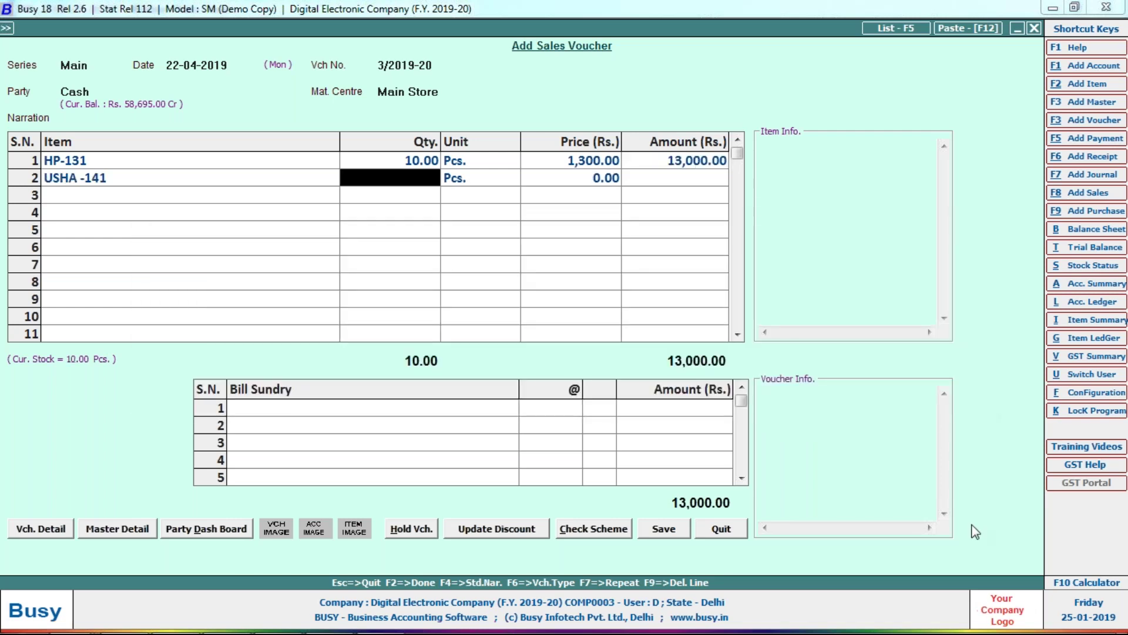
type("5")
key("Return")
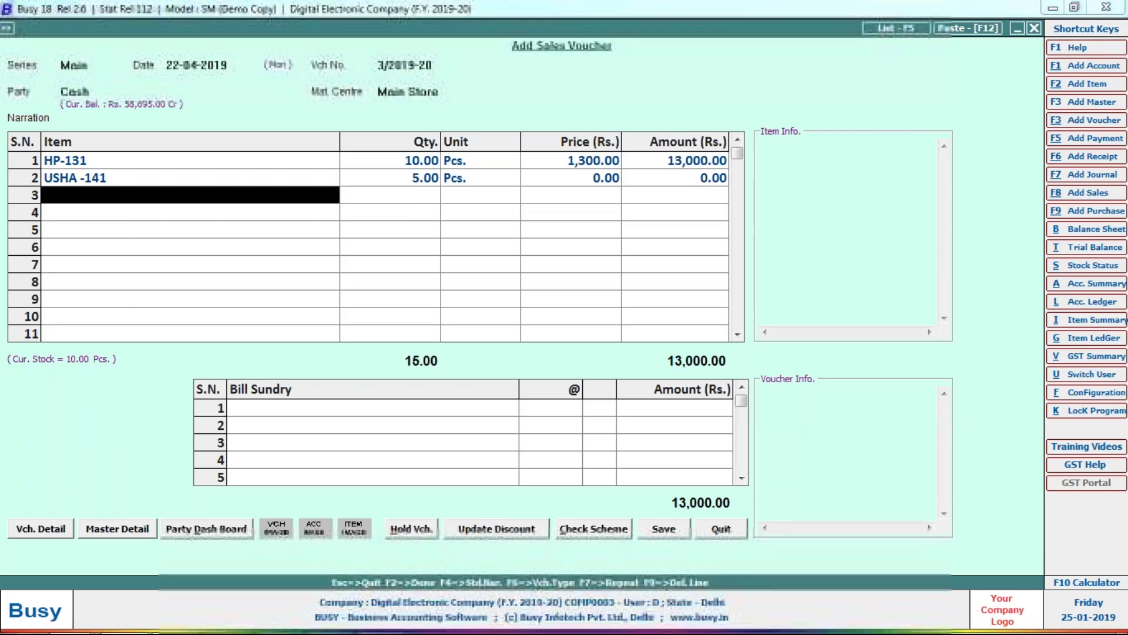
key("alt+Tab")
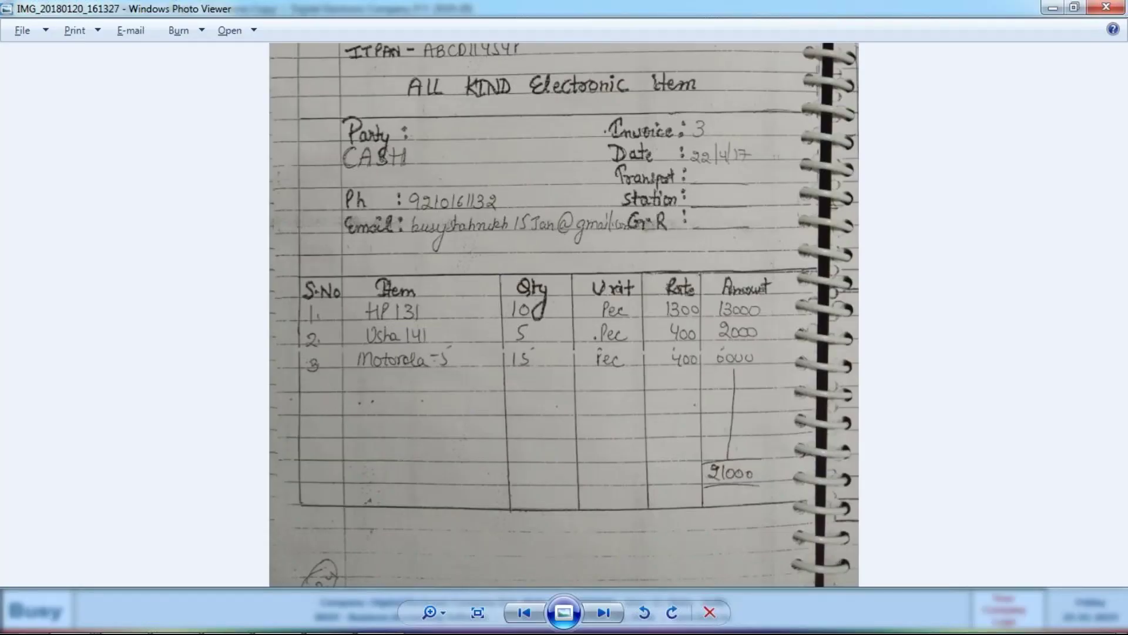
key("alt+Tab")
type("400")
key("Return")
Step: Enter 15 Motorola -5 at 400, accepting the negative stock warnings
key("Return")
key("y")
key("Return")
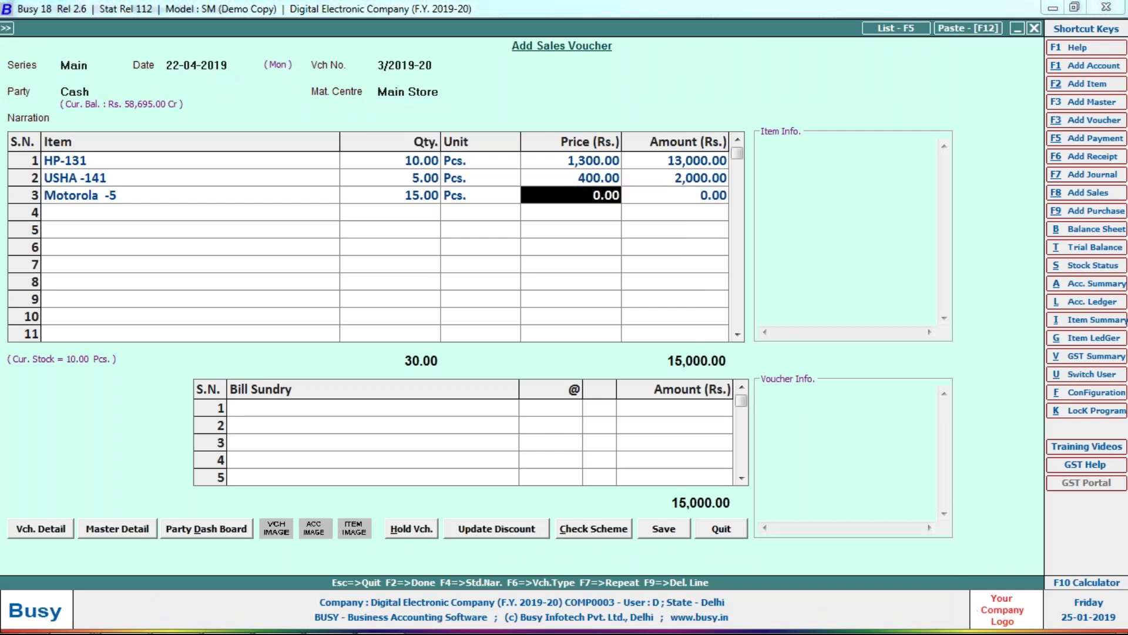
key("shift+Tab")
key("shift+Tab")
key("Return")
key("Left")
key("Return")
key("Return")
type("400")
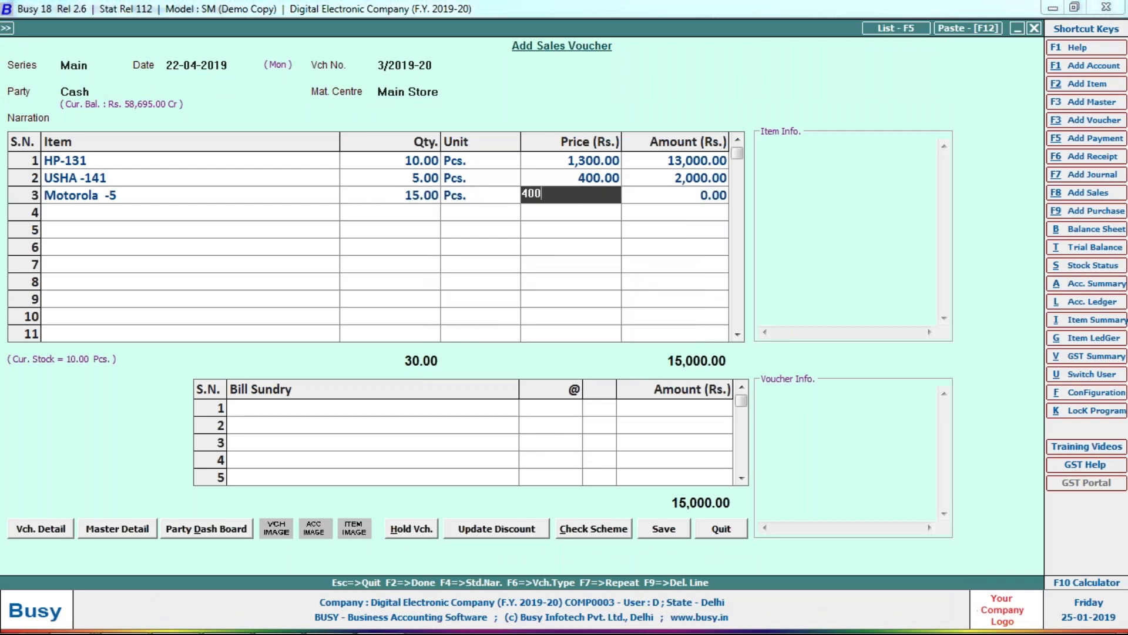
key("Return")
key("shift+Tab")
key("shift+Tab")
key("shift+Tab")
key("shift+Tab")
key("Return")
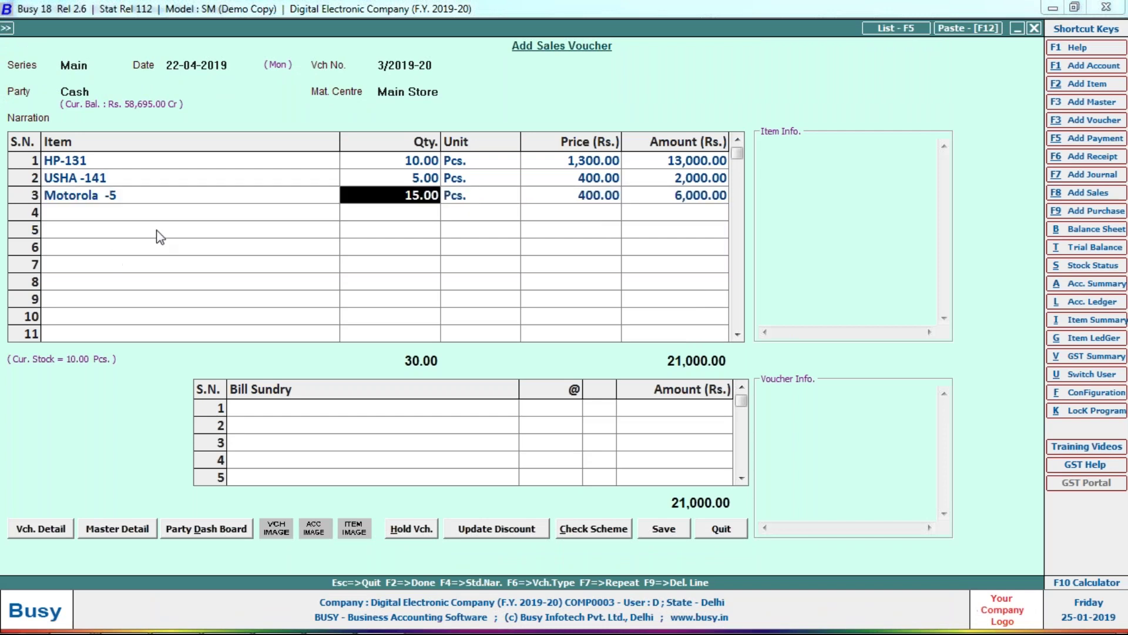
Step: Save the cash sales voucher without printing the invoice
key("F2")
key("Return")
key("Return")
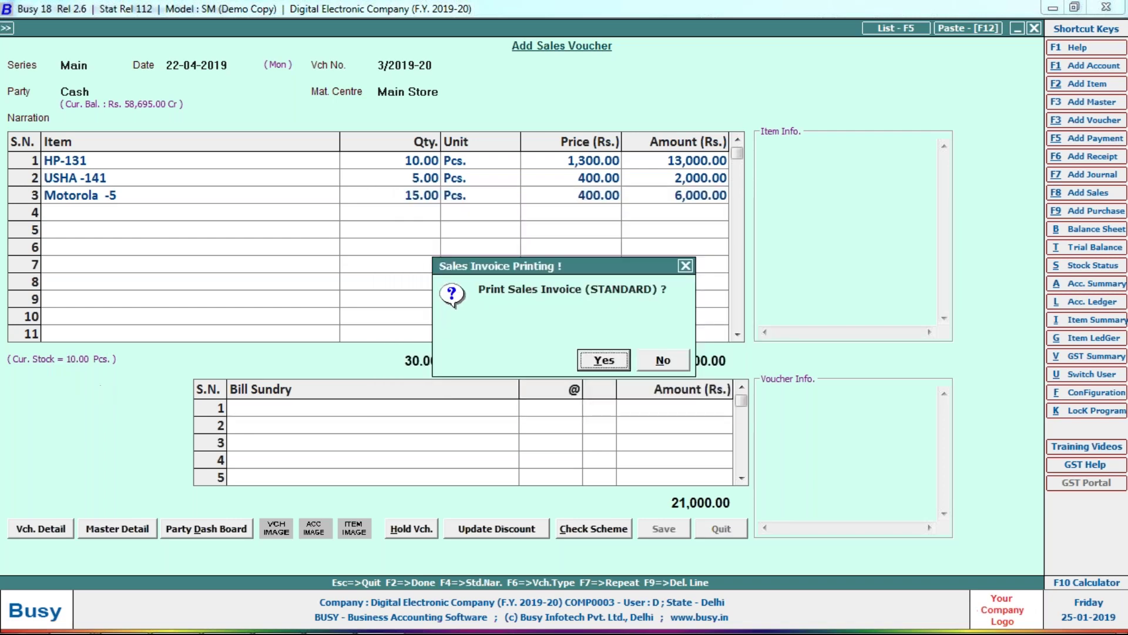
key("n")
key("alt+Tab")
Step: Add account SHIPRA TRADERS under Sundry Debtors with bill-by-bill balancing N, then view the memo
key("Right")
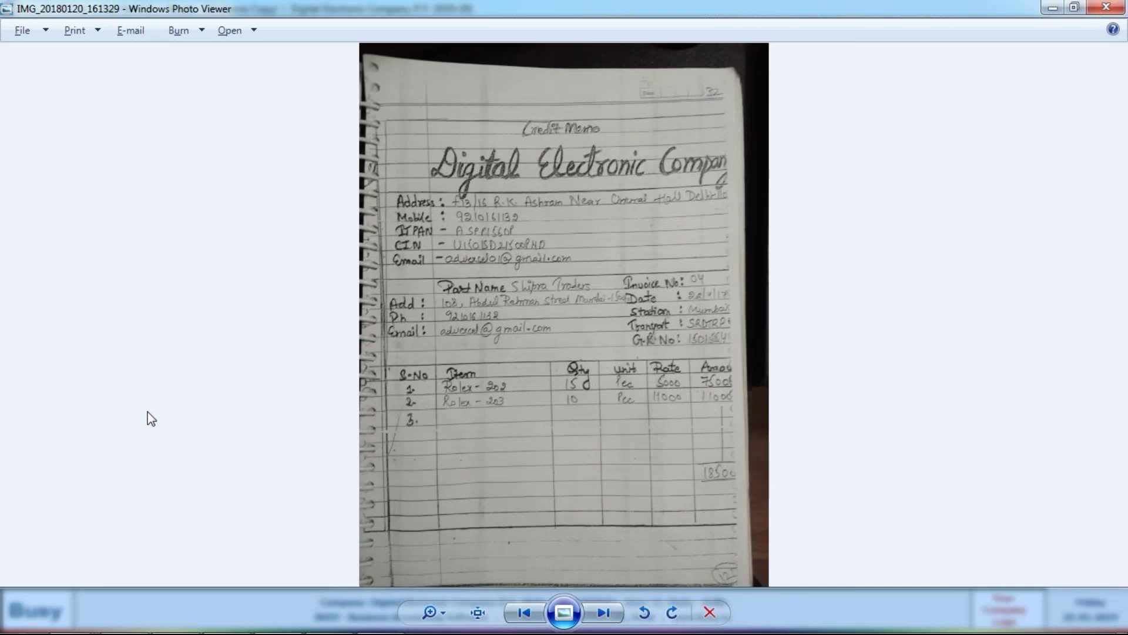
key("alt+Tab")
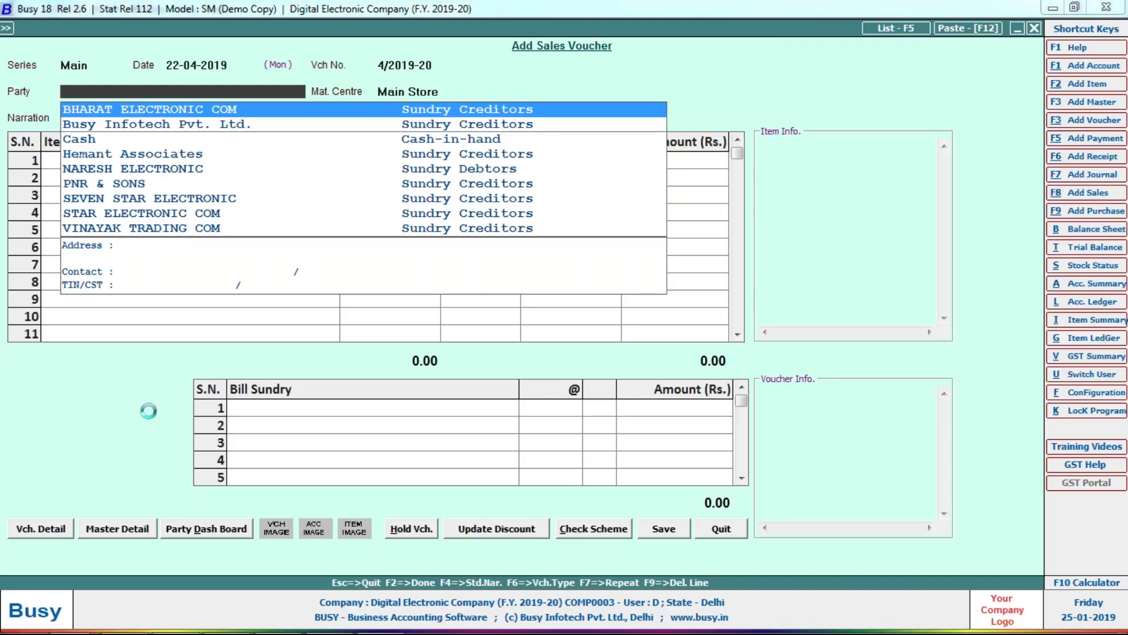
type("SHIPRA TRADERS")
key("Return")
key("Return")
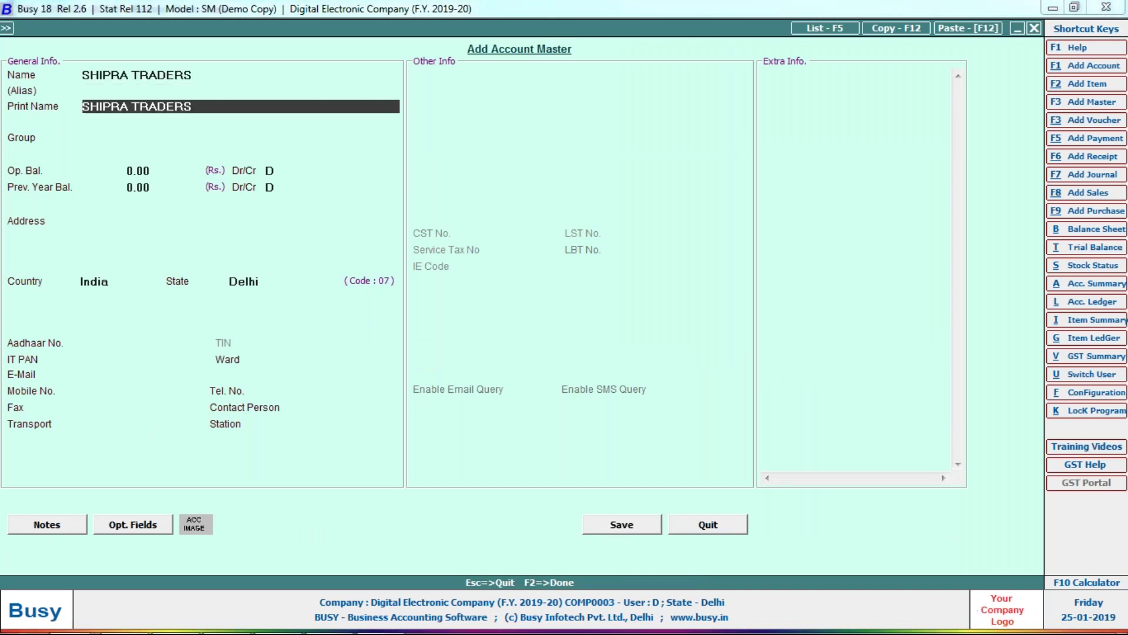
key("Return")
type("sun")
key("Down")
key("Return")
key("Return")
key("Return")
key("Return")
key("Return")
key("Return")
key("Return")
type("N")
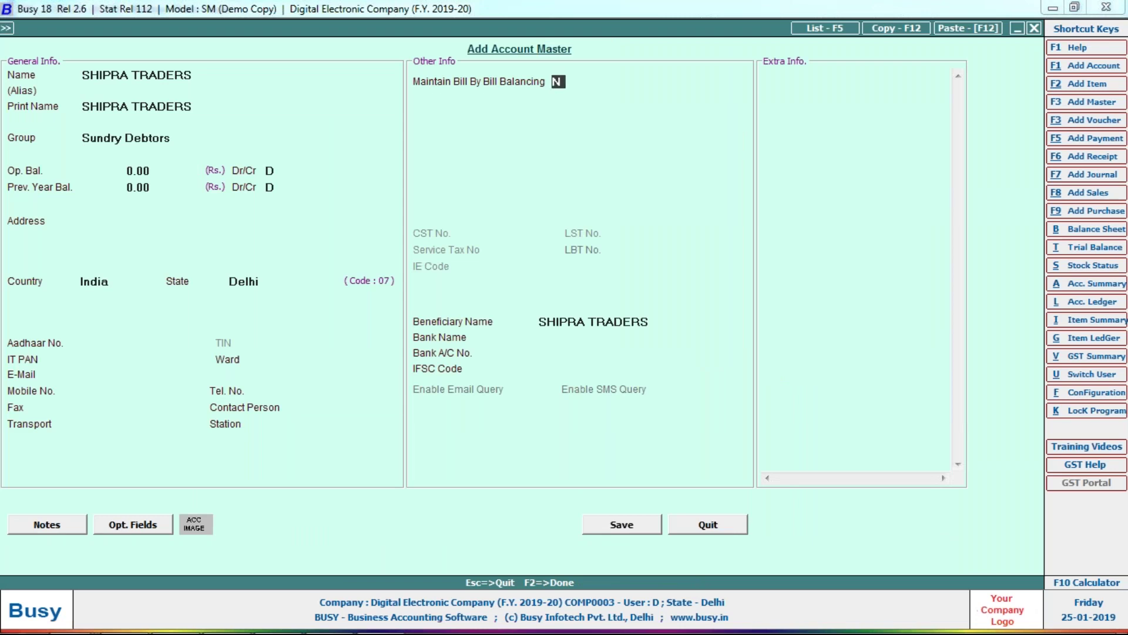
key("Return")
key("Return")
key("Return")
key("Return")
key("Return")
key("alt+Tab")
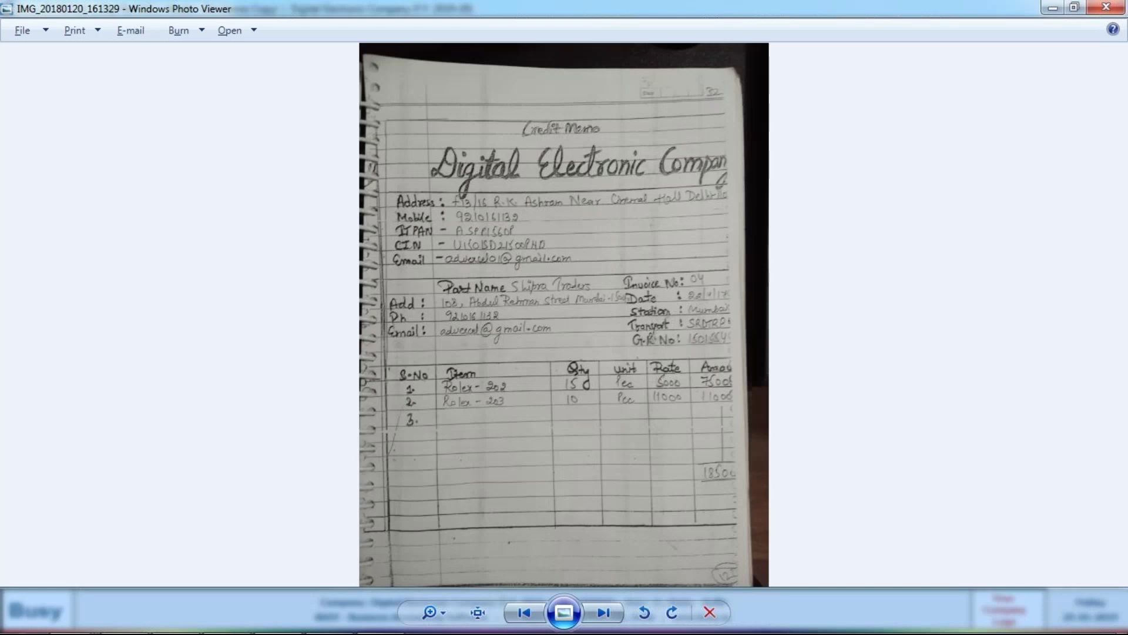
Step: Enter ROLEX -202 with quantity 15 at a price of 5,000
key("alt+Tab")
key("alt+Tab")
type("15")
key("Return")
key("alt+Tab")
Step: Add ROLEX -203 as the second item, quantity 10 at 11,000
key("alt+Tab")
type("5000")
key("Return")
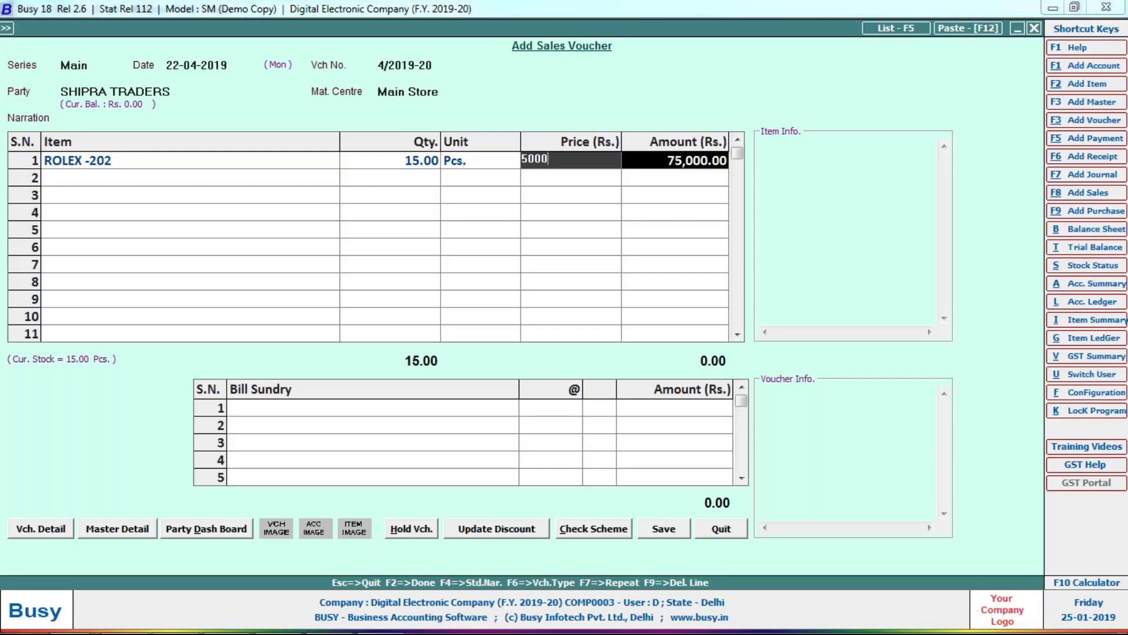
key("alt+Tab")
key("alt+Tab")
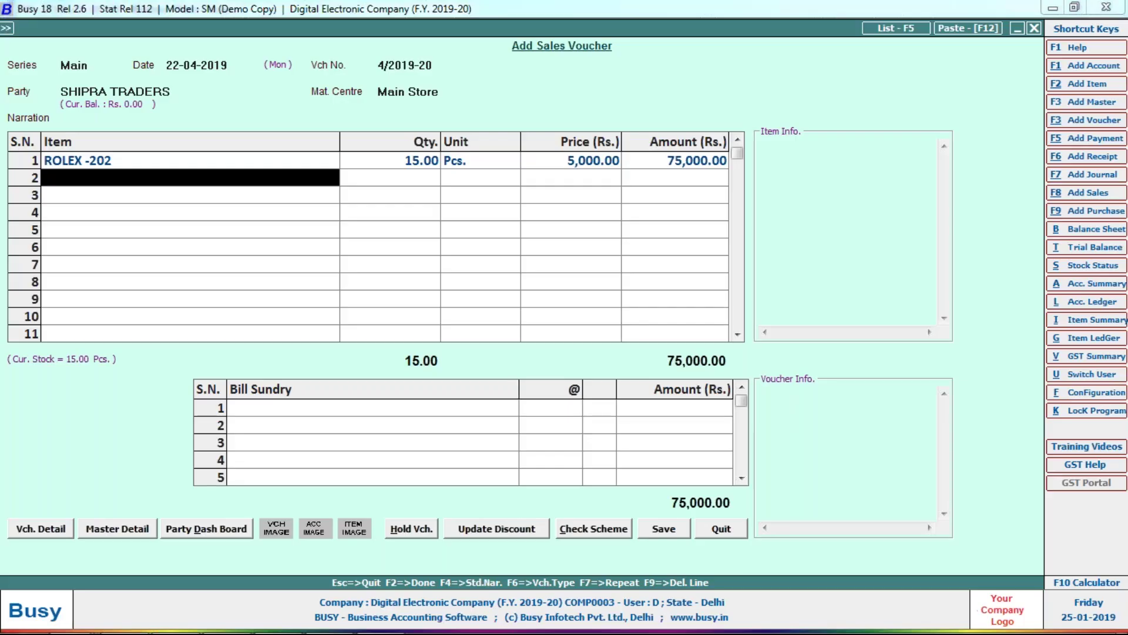
type("ROLEX -203")
key("Return")
key("alt+Tab")
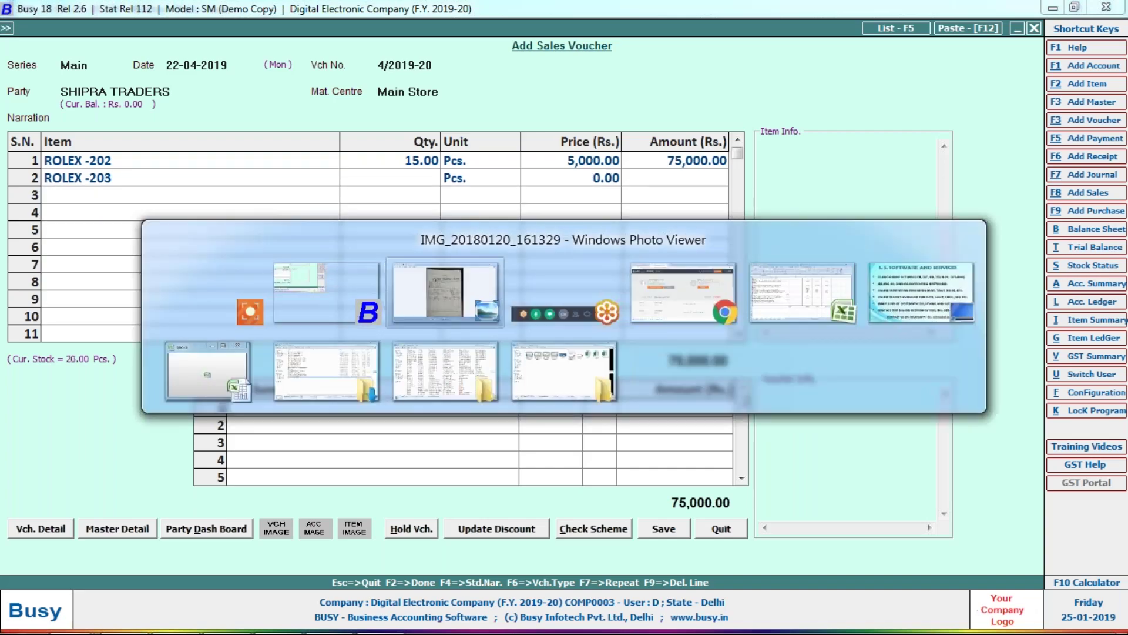
type("10")
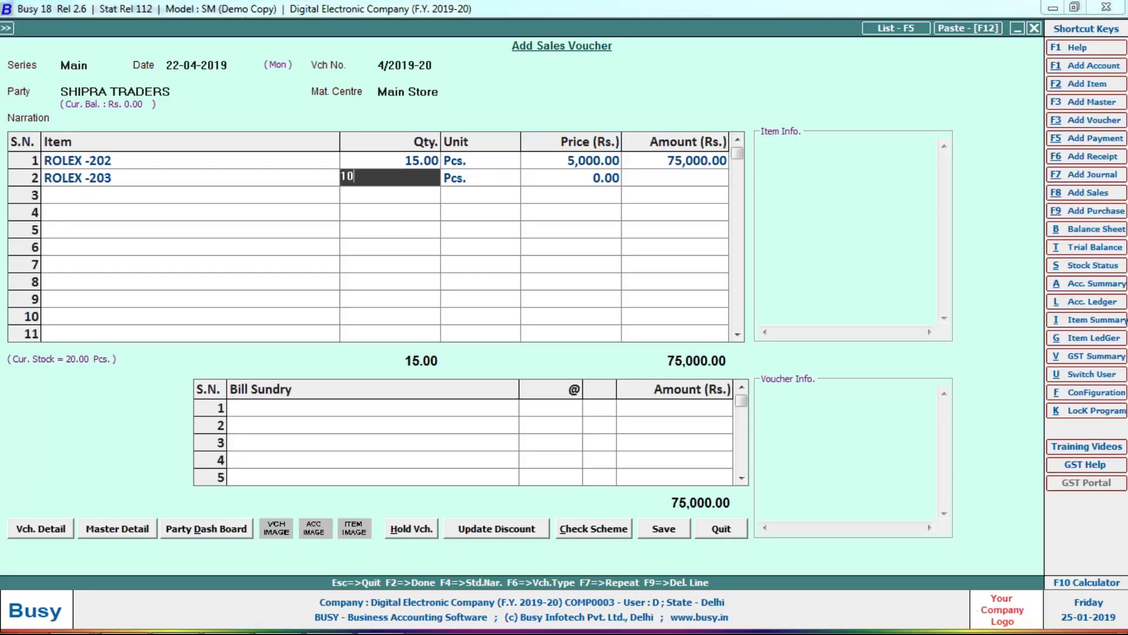
key("Return")
key("alt+Tab")
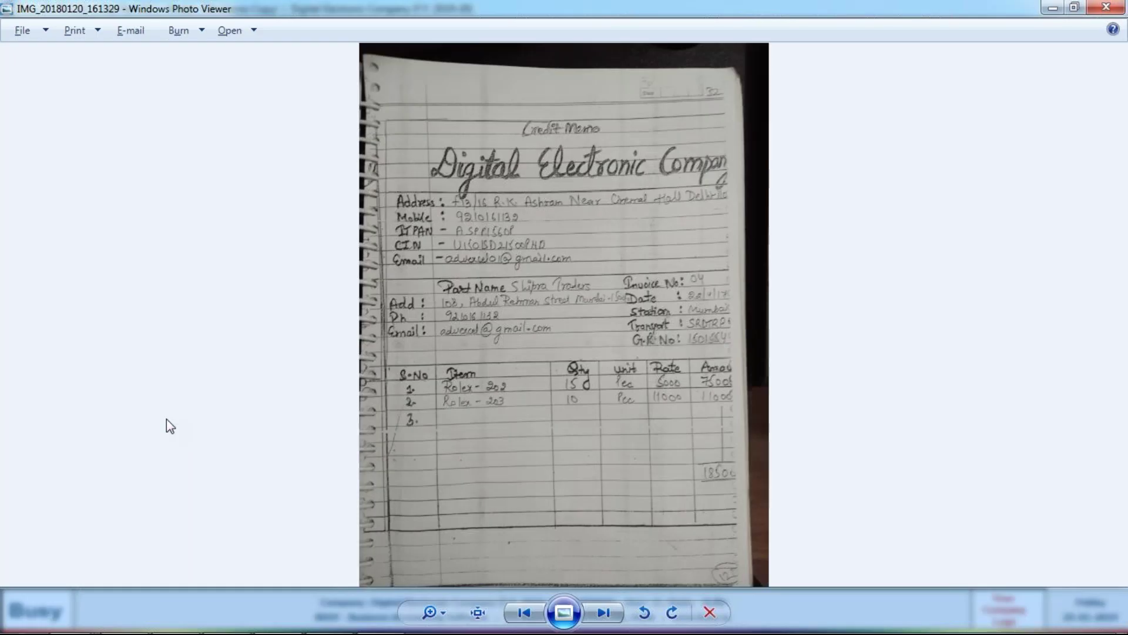
key("alt+Tab")
type("11,000")
key("Return")
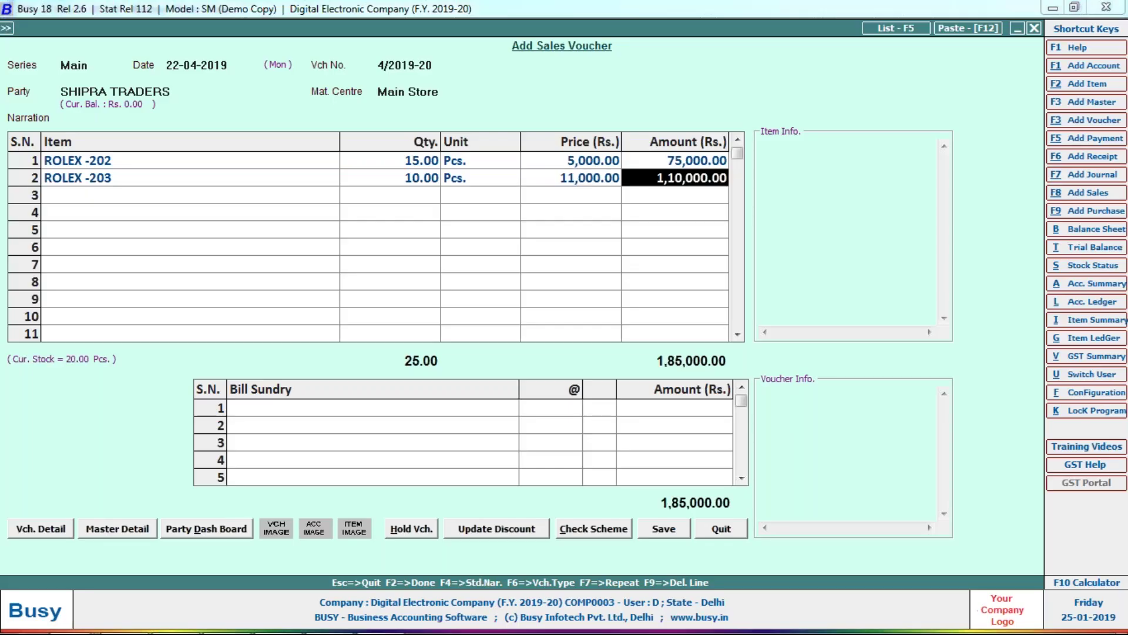
Step: Save the 1,85,000 sales voucher without printing it
key("alt+Tab")
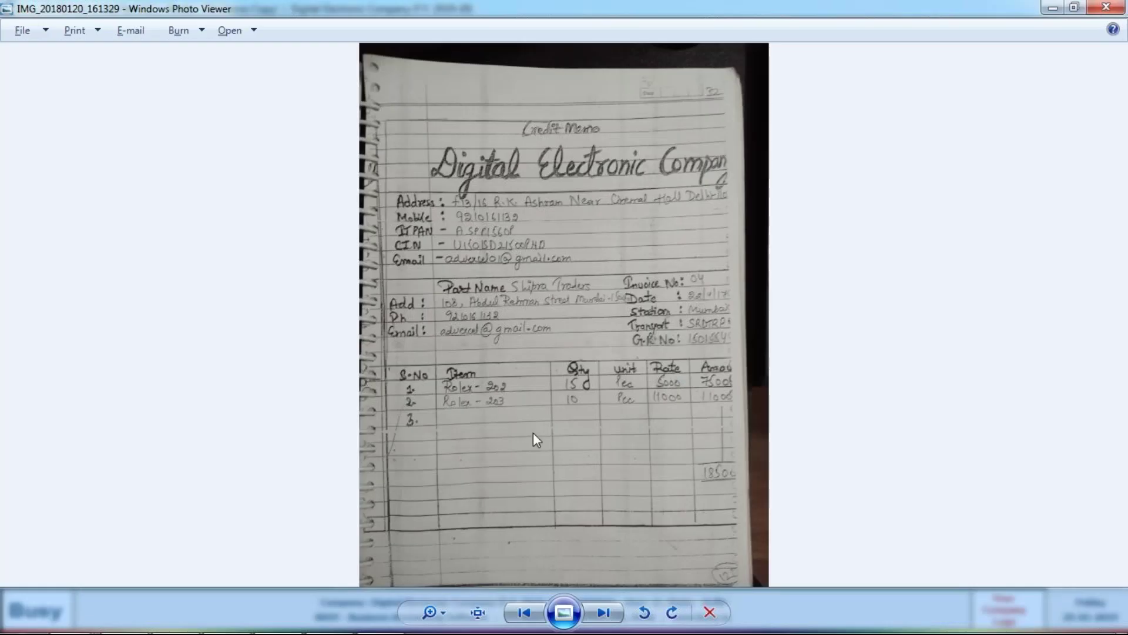
key("alt+Tab")
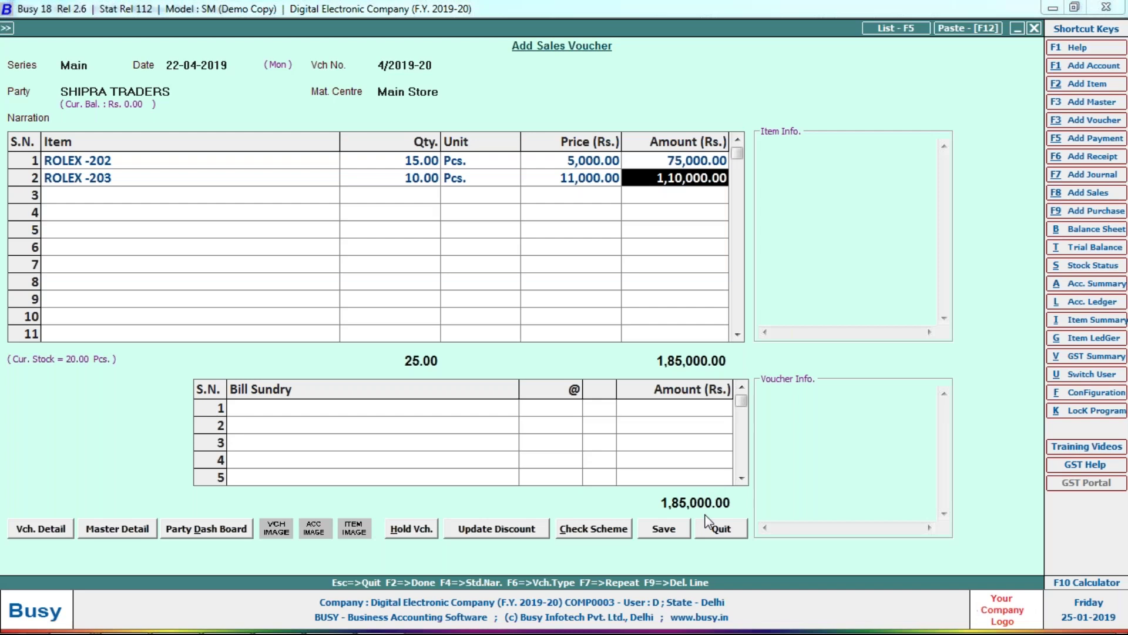
key("Return")
key("Return")
key("Return")
key("Return")
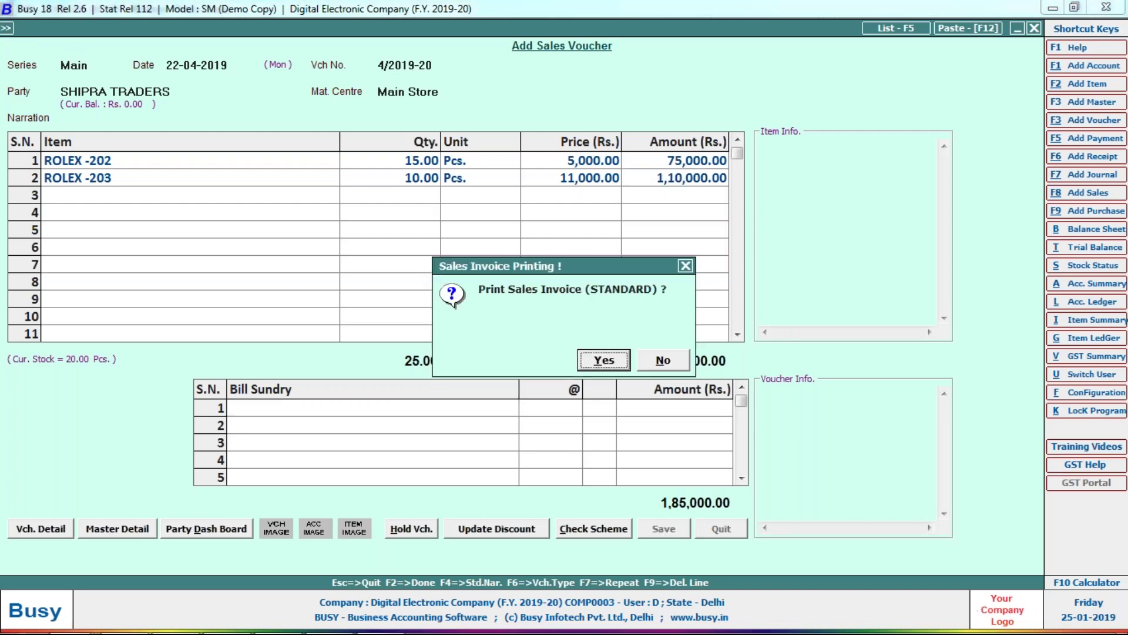
key("Right")
key("Return")
Step: Move six photos forward to the handwritten Cash Book page, zoom in, and return to Busy
key("alt+Tab")
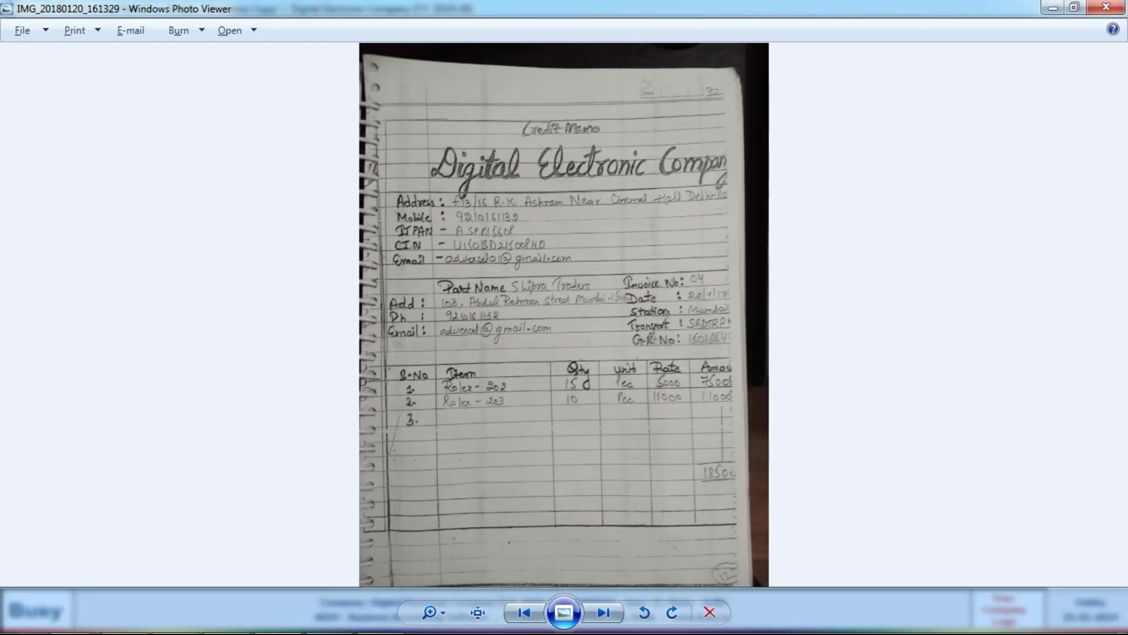
key("Right")
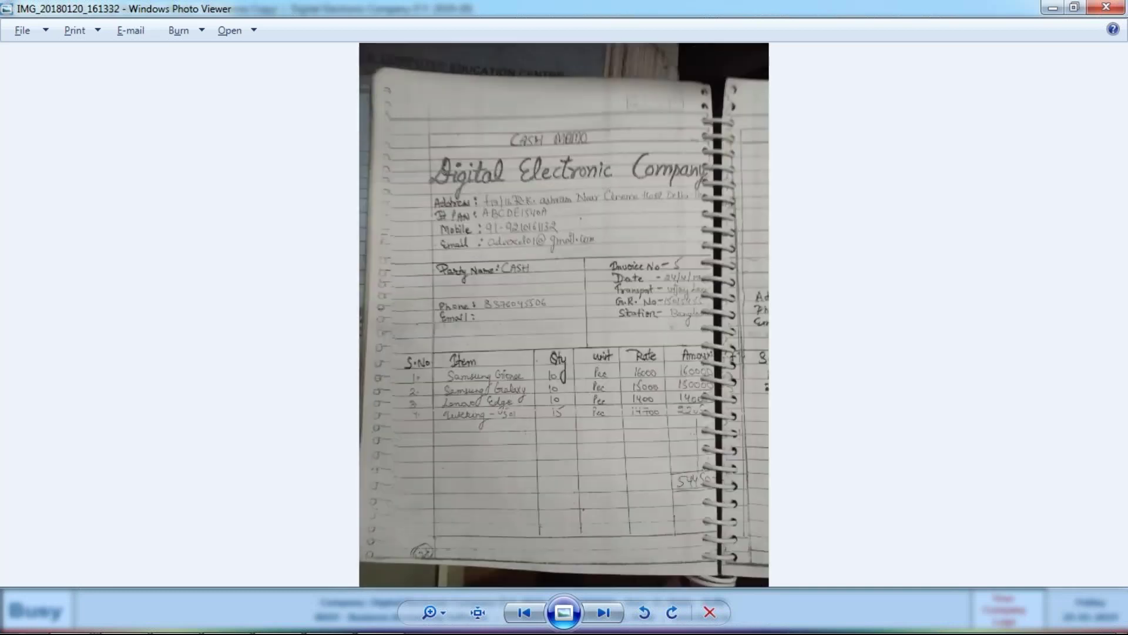
key("Right")
key("Right")
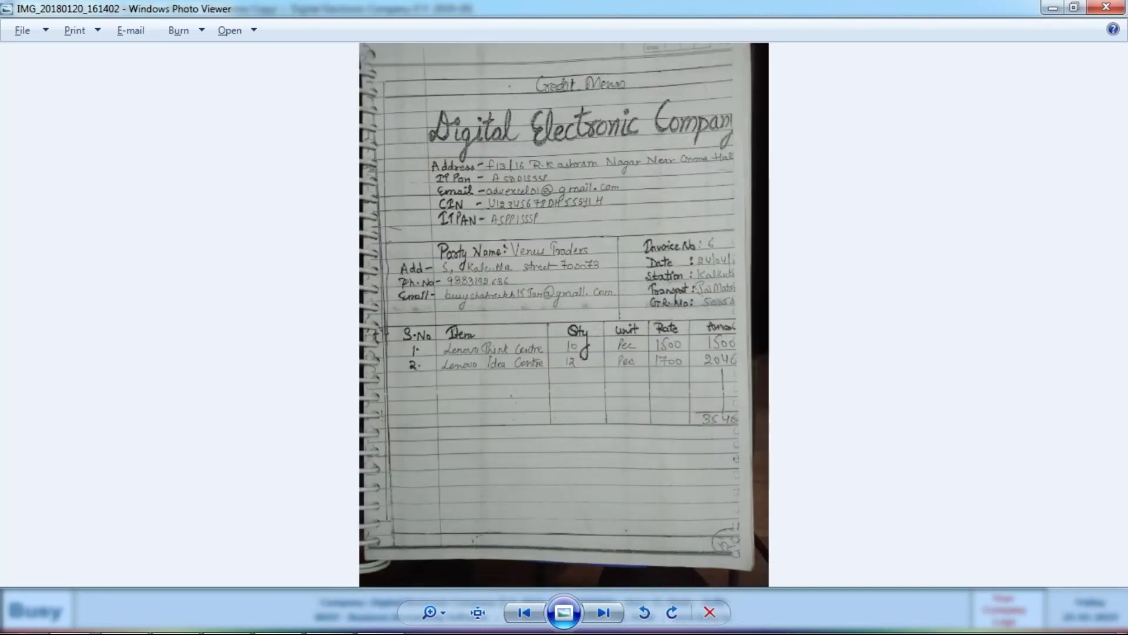
key("Right")
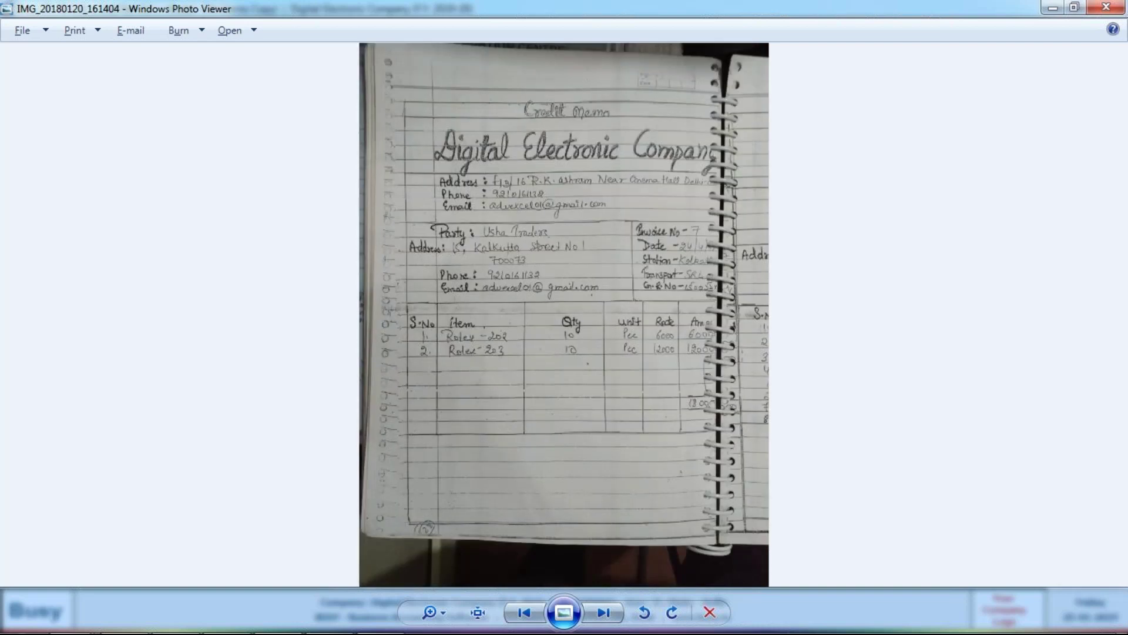
key("Right")
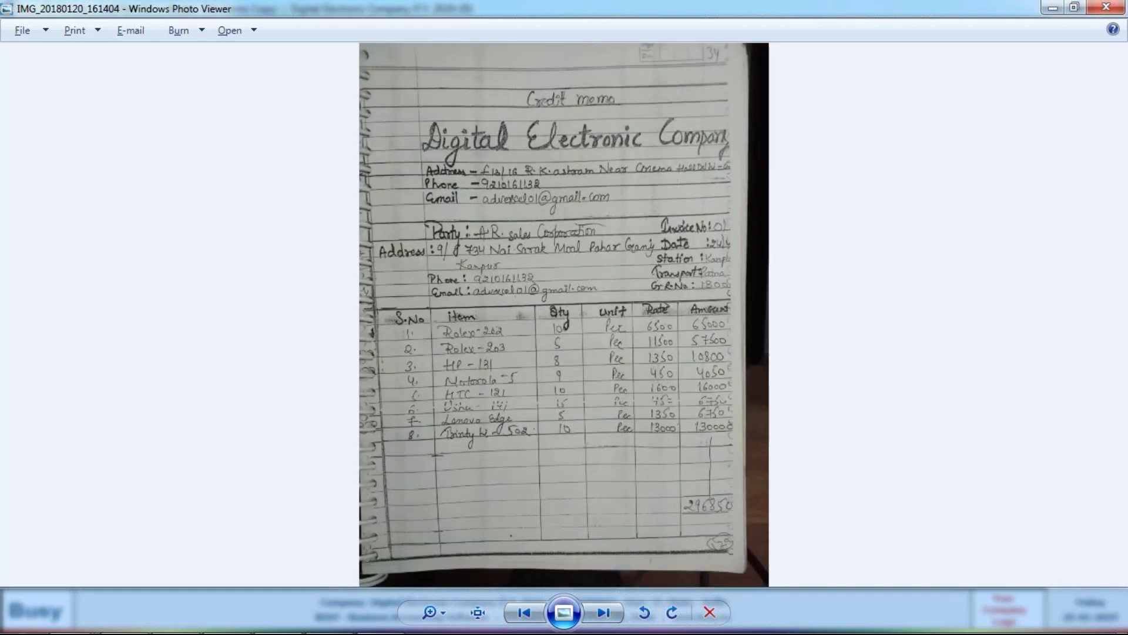
key("Right")
key("Right")
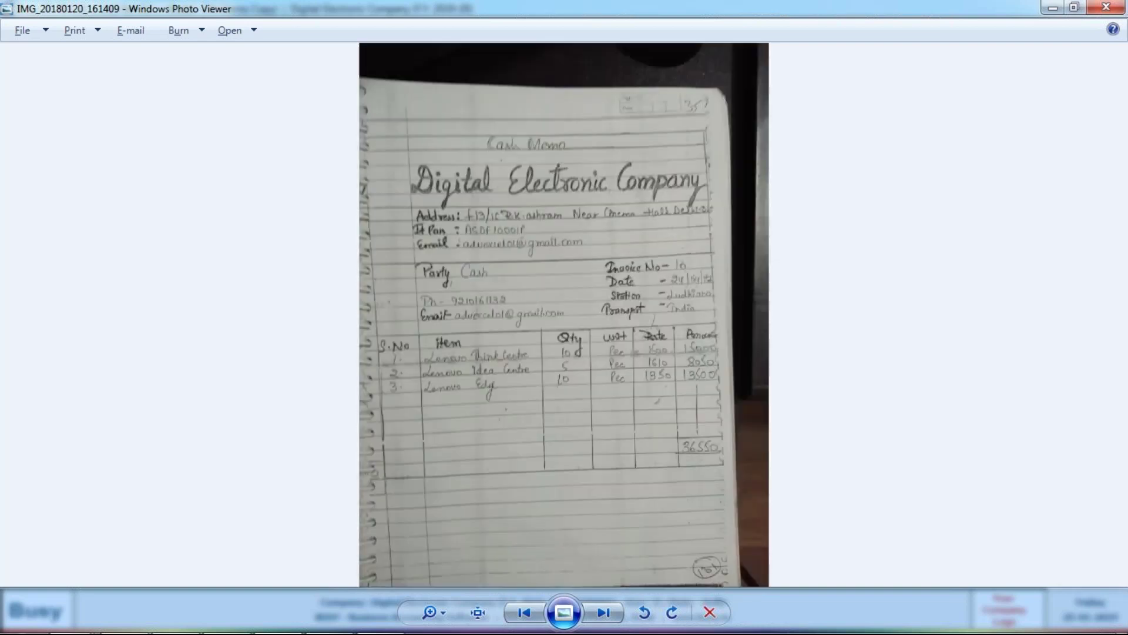
key("Right")
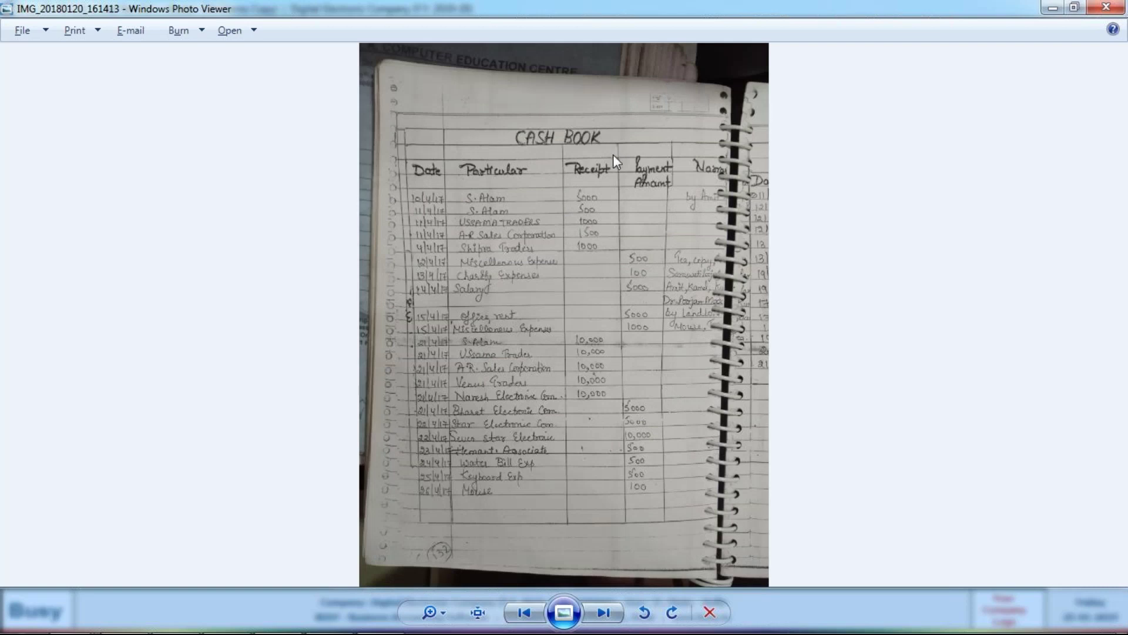
scroll(613, 154, "up", 1)
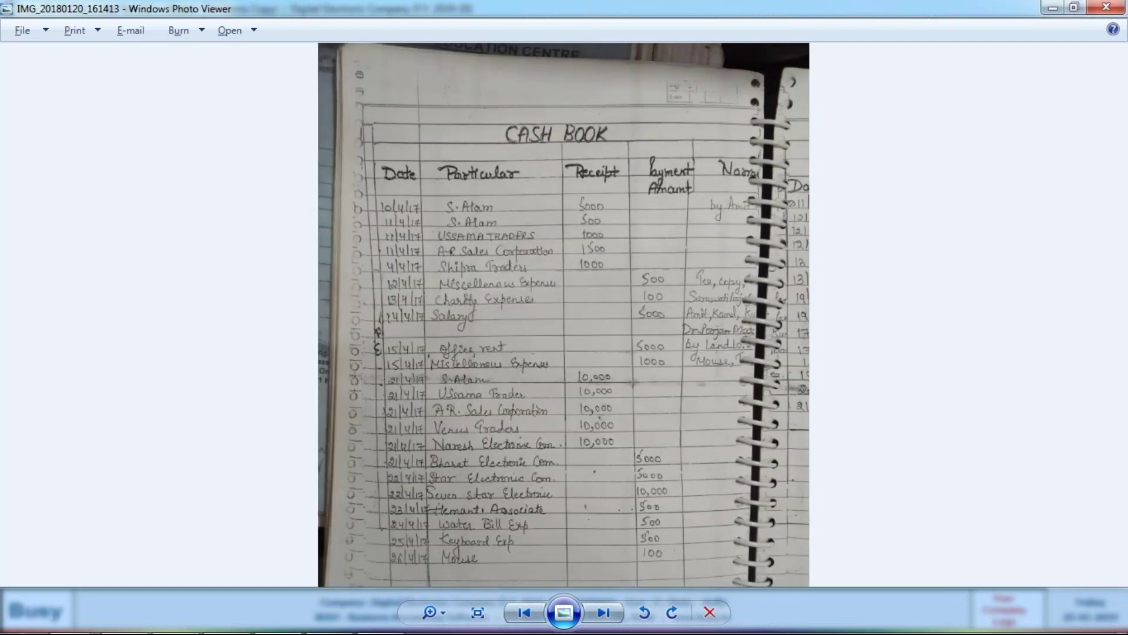
scroll(611, 163, "up", 1)
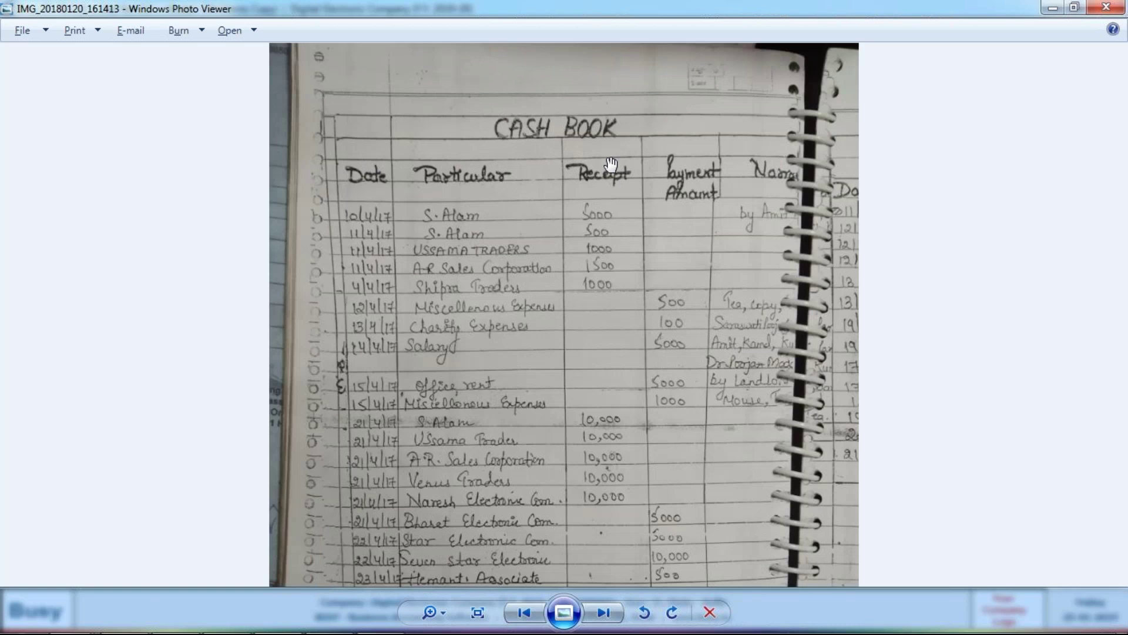
key("alt+Tab")
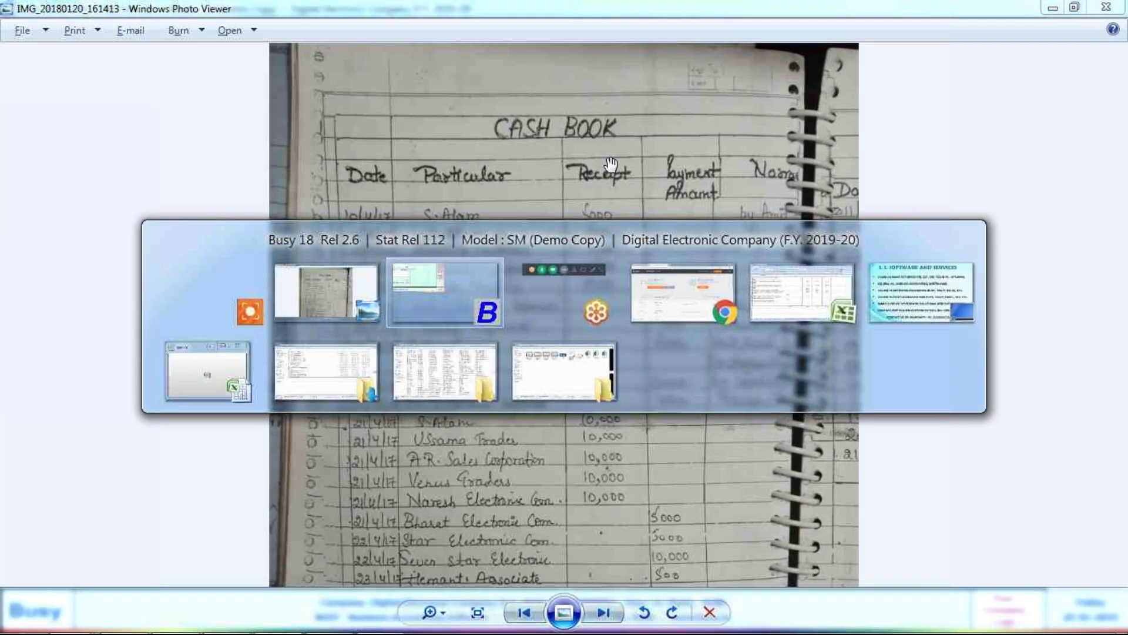
Step: Quit the blank sales voucher and review the Cash Book photo
key("Escape")
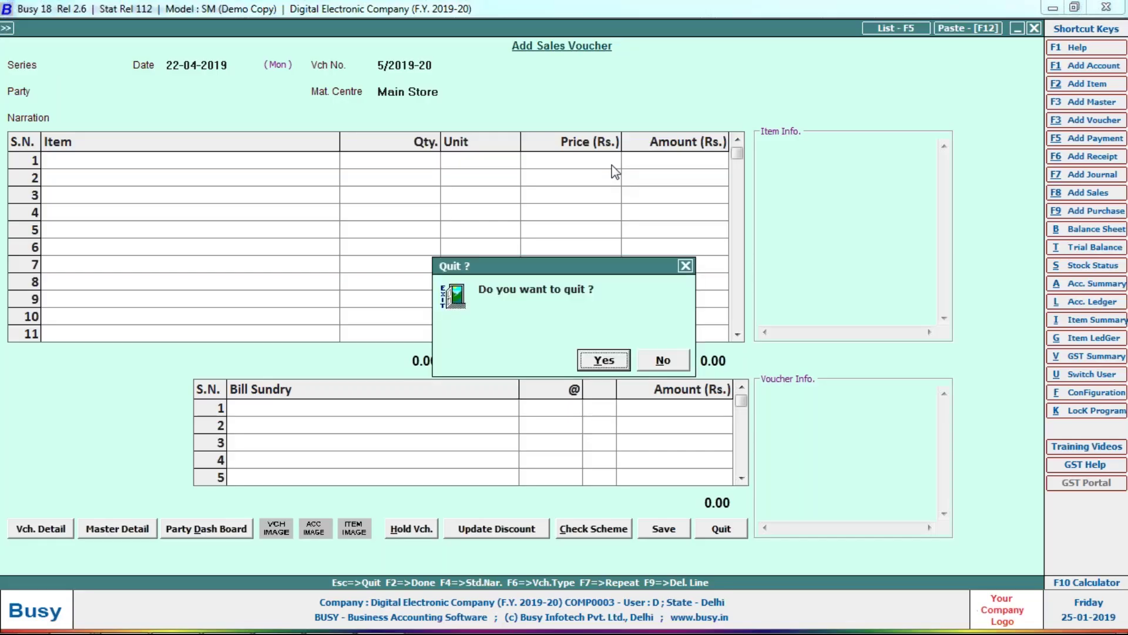
key("Return")
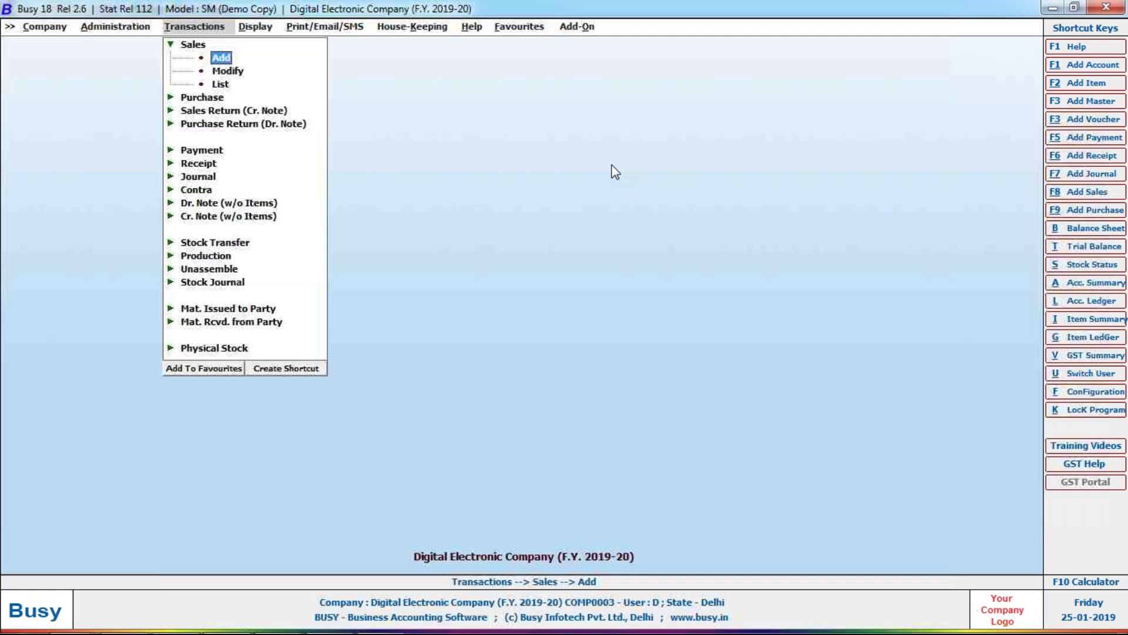
key("Left")
key("Down")
key("Down")
key("Down")
key("Down")
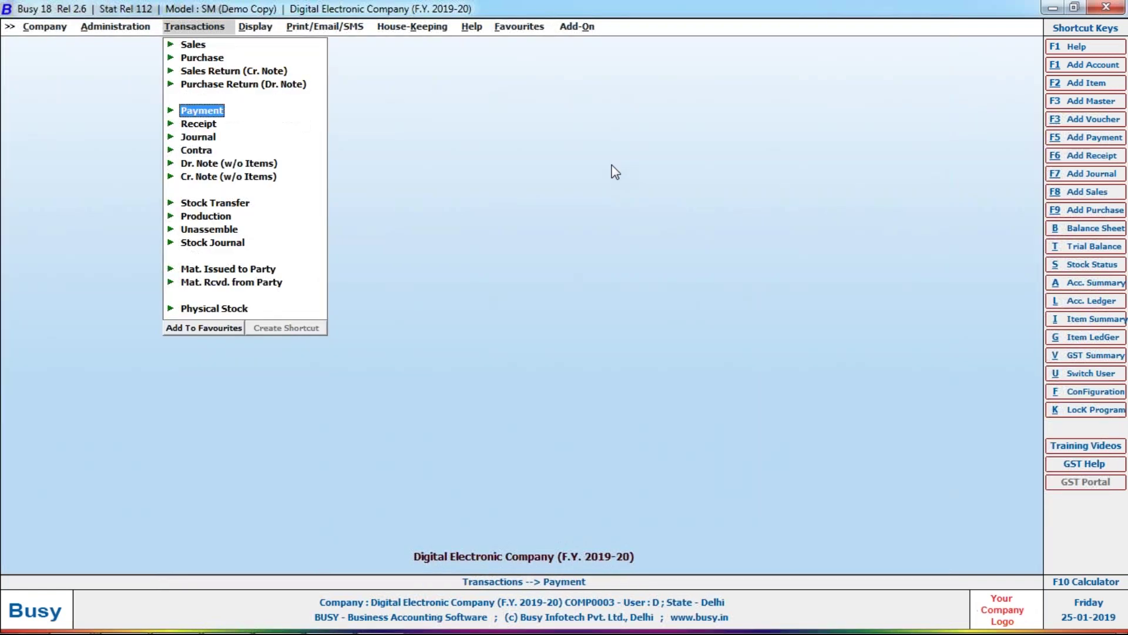
key("alt+Tab")
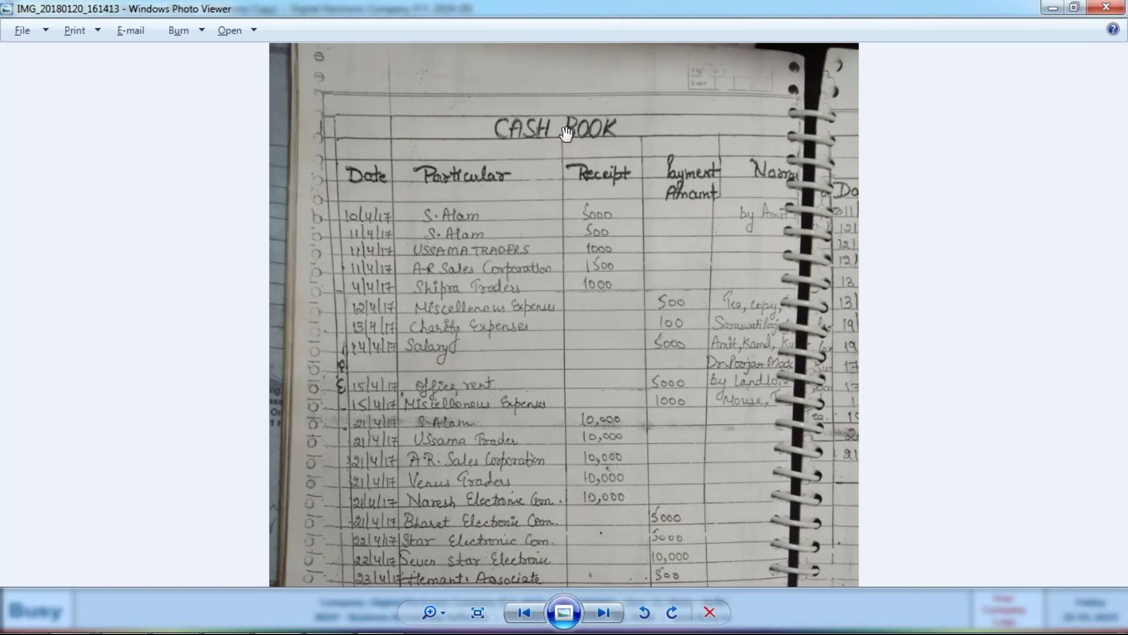
key("alt+Tab")
key("alt+shift+Tab")
key("alt+Tab")
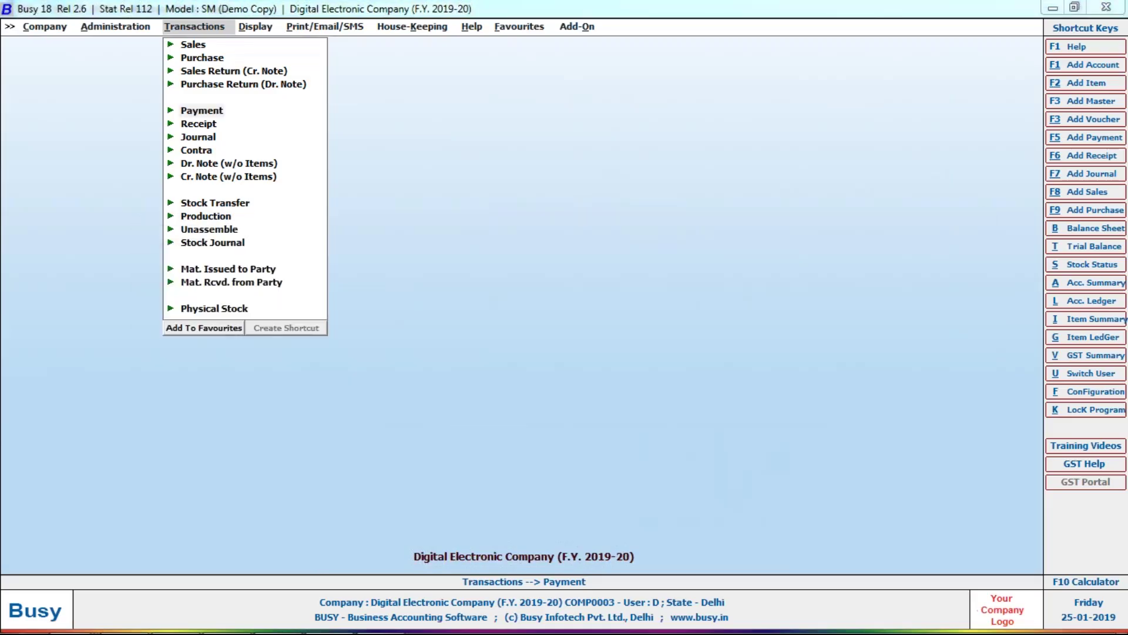
key("alt+Tab")
key("alt+Tab")
Step: Open a new receipt voucher via Transactions > Receipt > Add
key("Tab")
key("Tab")
key("Tab")
key("Tab")
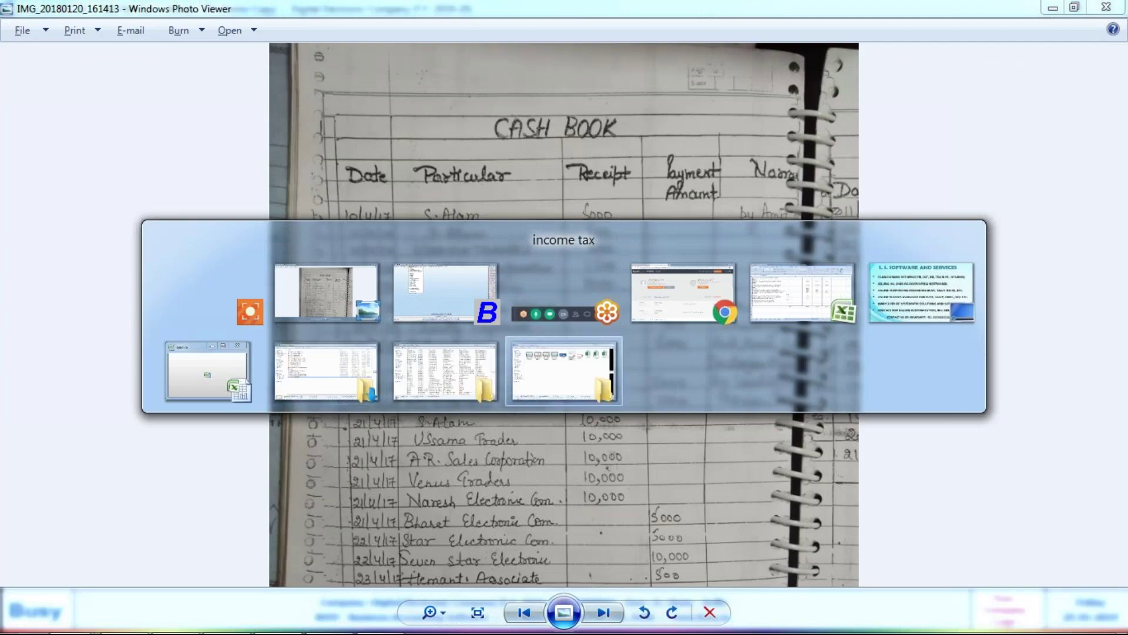
key("Tab")
key("Tab")
key("Down")
key("Return")
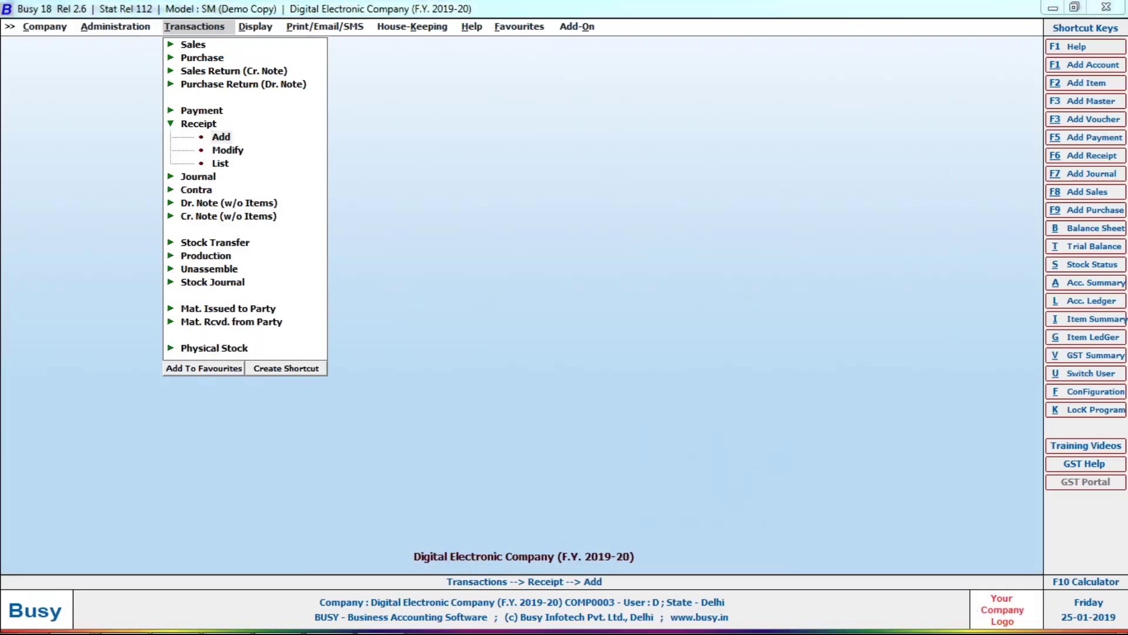
key("Return")
key("alt+Tab")
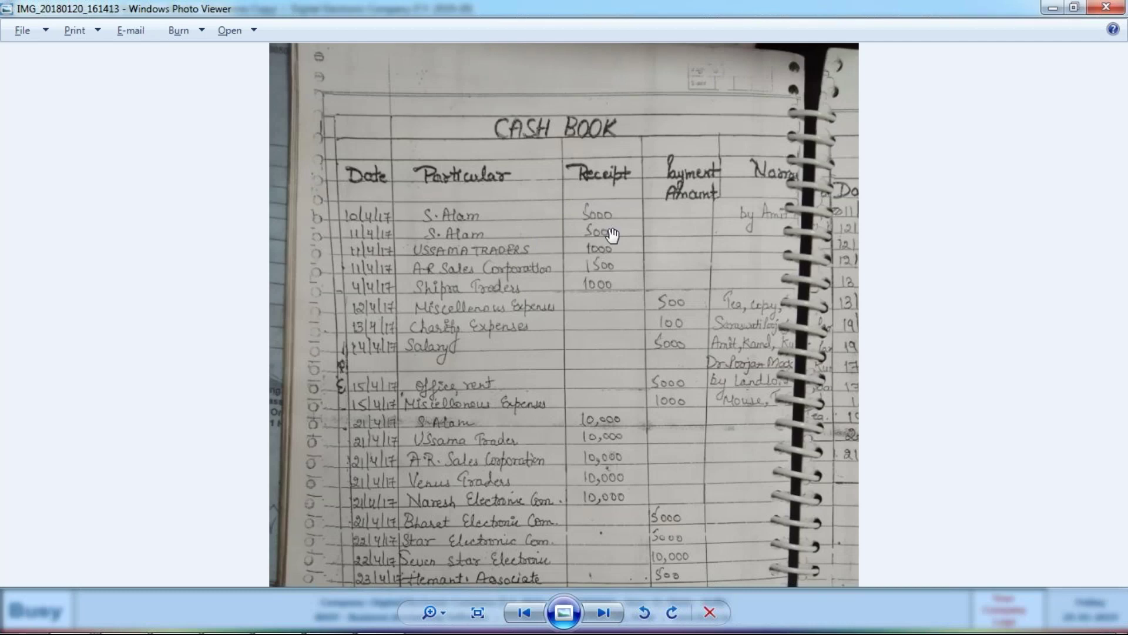
Step: Date the receipt voucher 10-04-2019 and begin entering the party account
key("alt+Tab")
type("10")
key("Return")
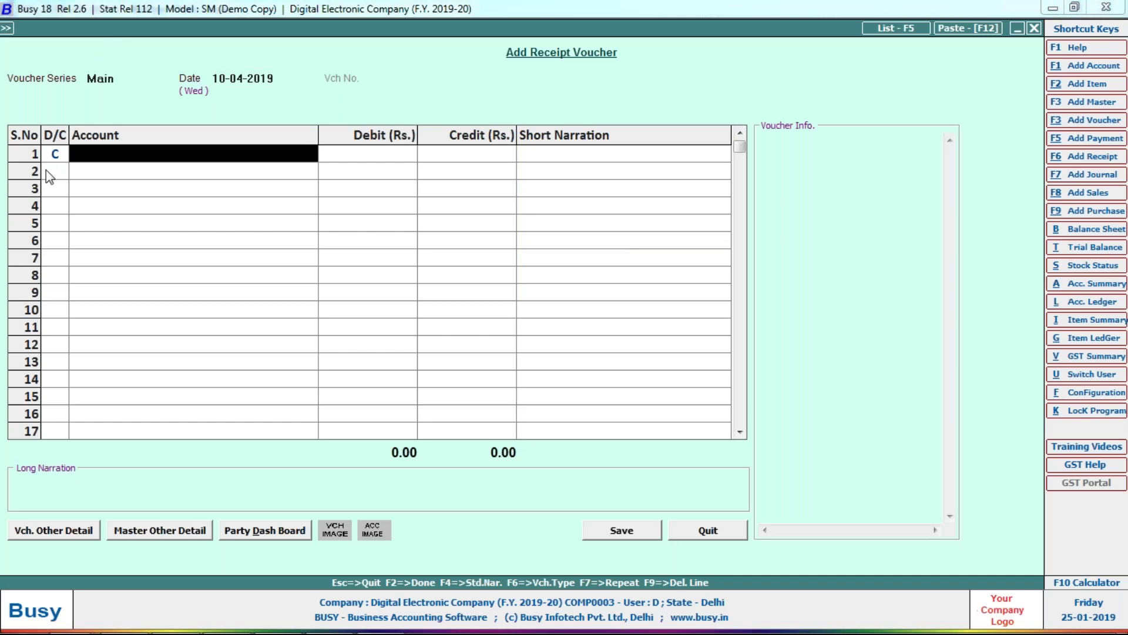
type("s")
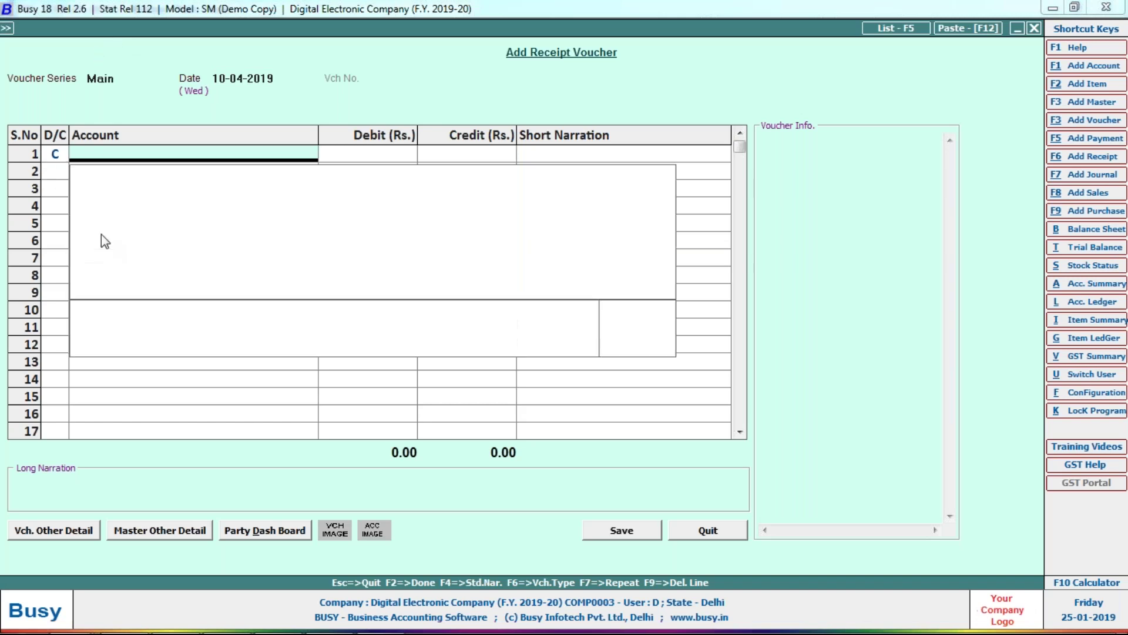
type("A")
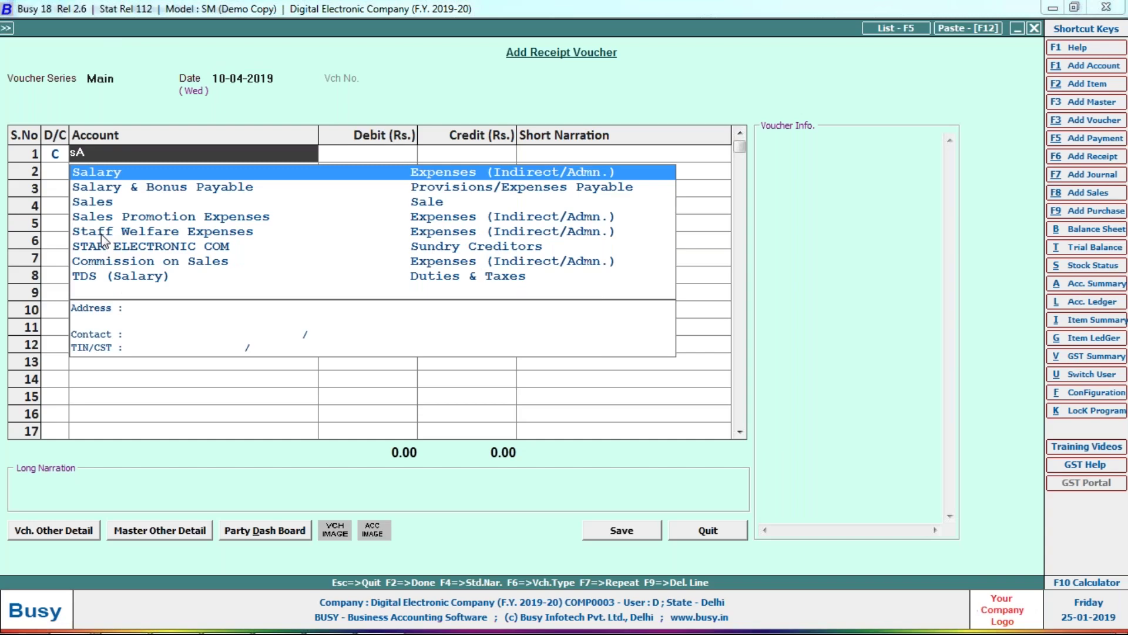
Step: Browse the memo photos to the Cash Book page and enlarge it
key("alt+Tab")
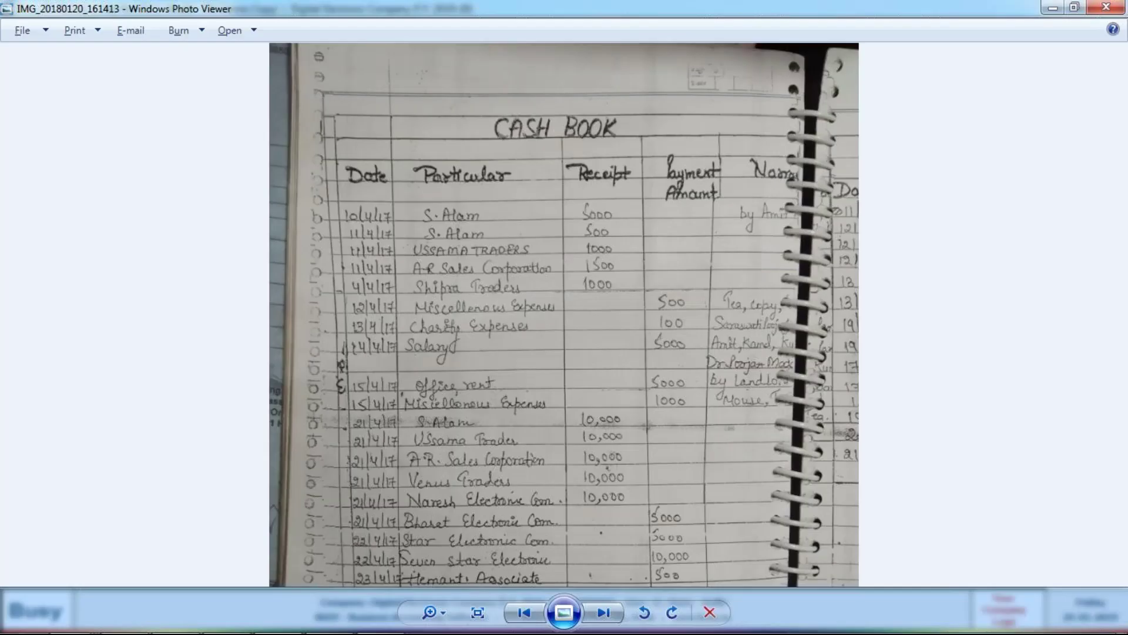
key("Left")
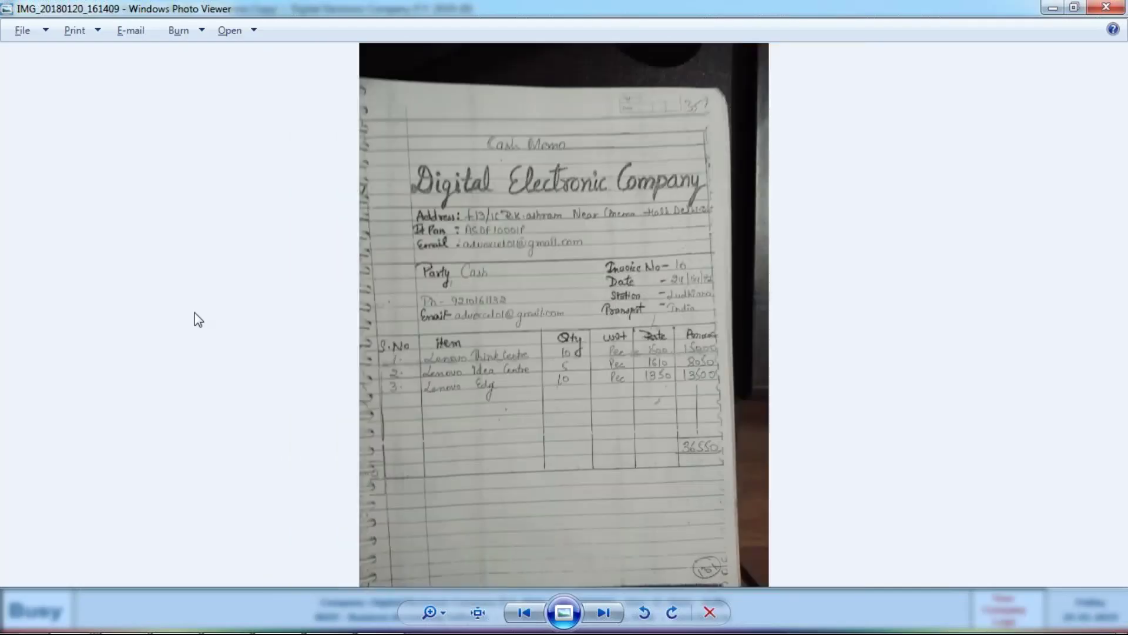
key("Left")
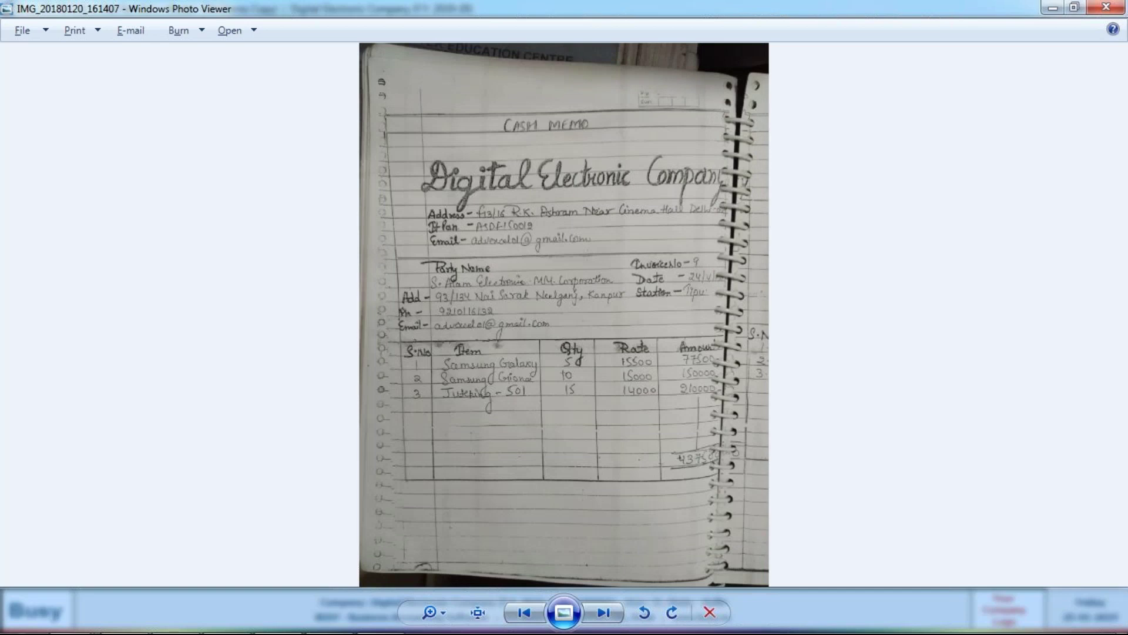
key("Left")
key("Right")
scroll(596, 395, "up", 1)
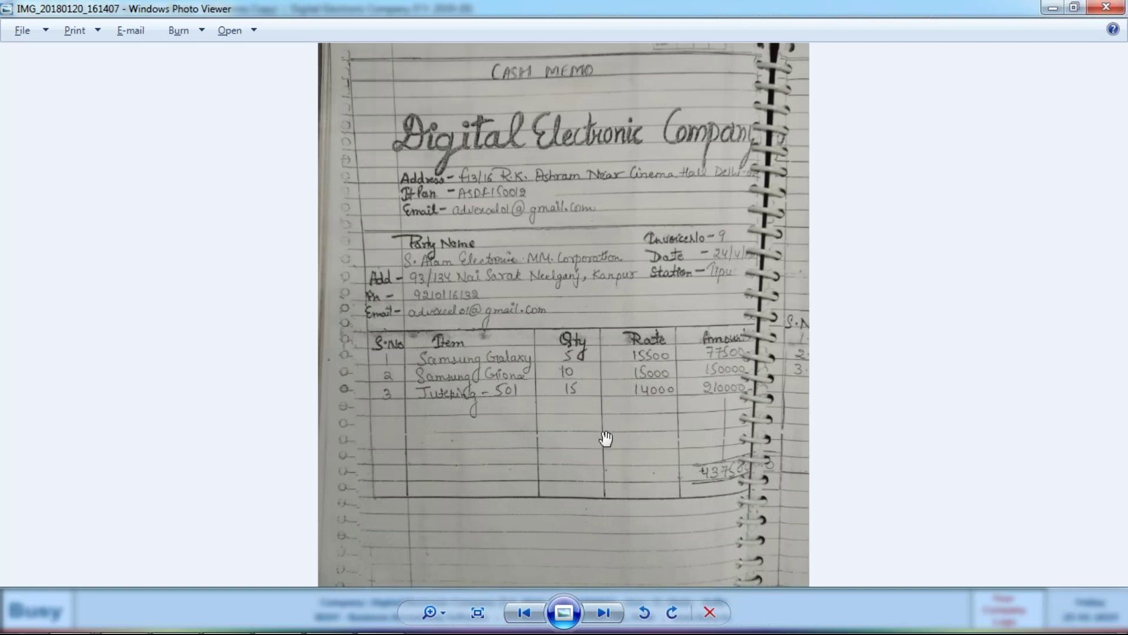
key("Right")
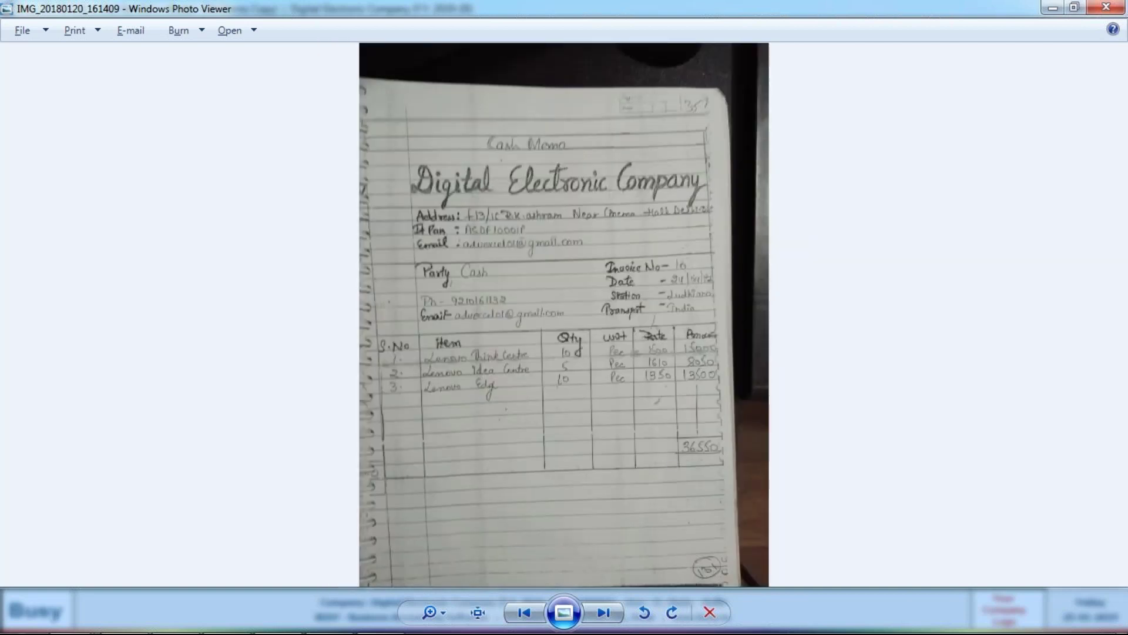
key("Right")
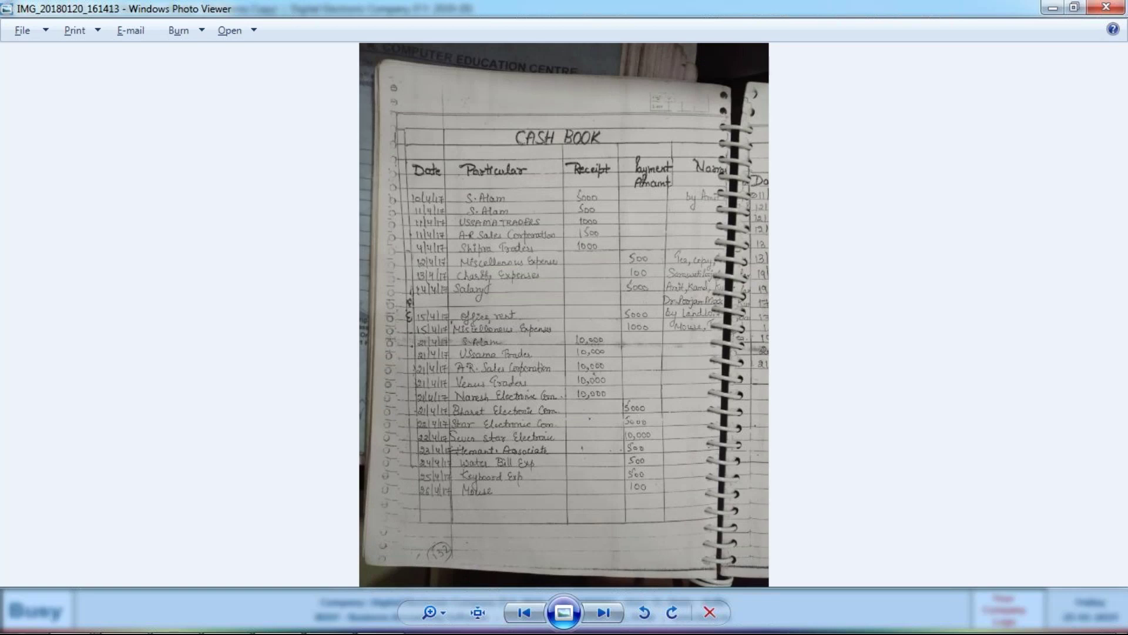
scroll(564, 442, "up", 1)
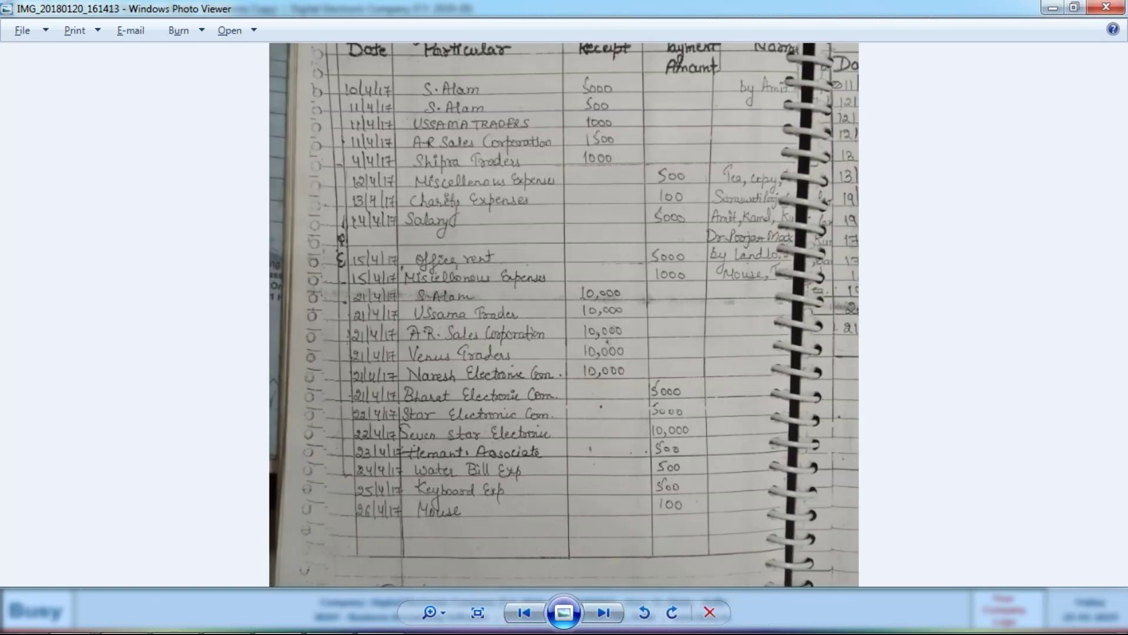
scroll(579, 356, "up", 1)
key("alt+Tab")
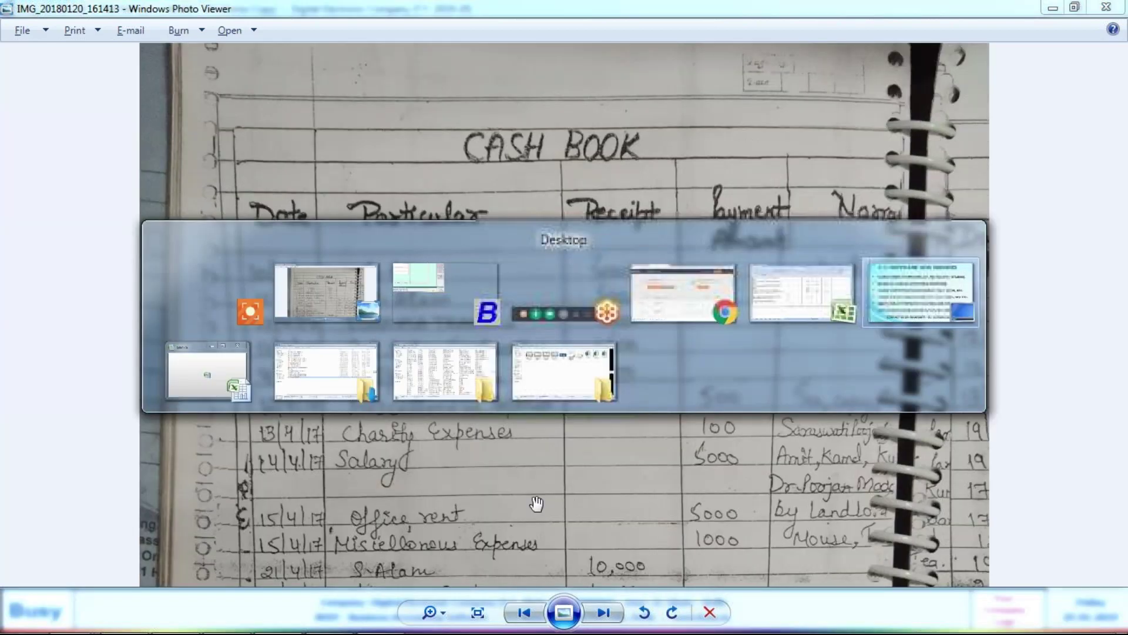
Step: Create the account S.ALAM CORPORATION under Sundry Debtors and save it
key("Escape")
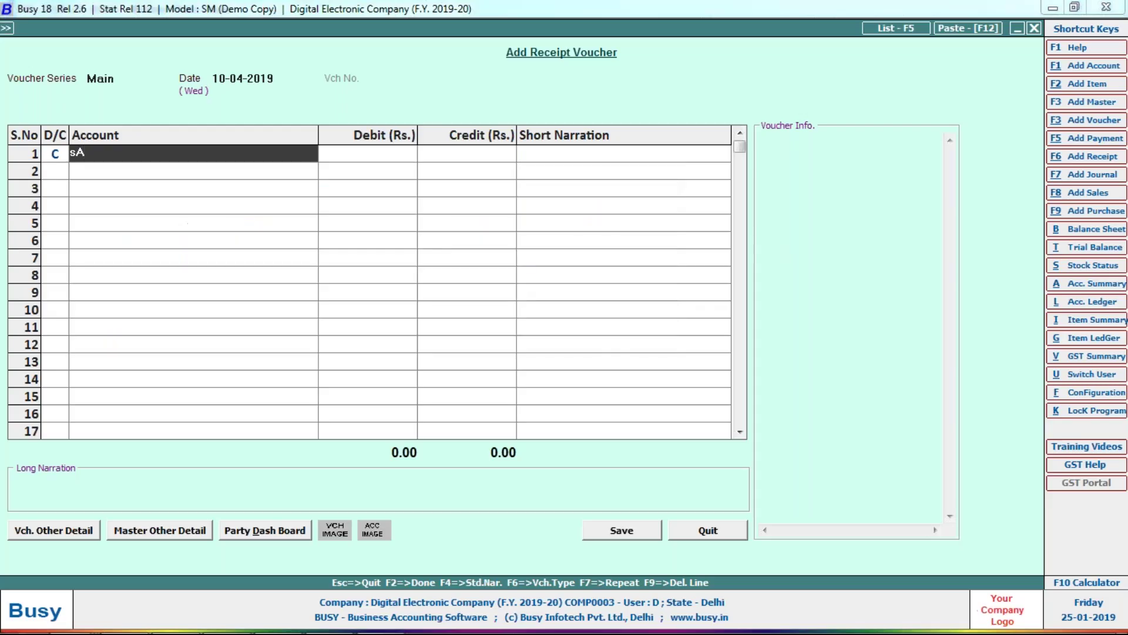
key("alt+F1")
type("S.ALAM CO")
type("PROATO")
key("BackSpace")
key("BackSpace")
key("BackSpace")
key("BackSpace")
key("BackSpace")
key("BackSpace")
type("RPORATION")
key("Return")
key("Return")
key("Return")
type("SUN")
key("Down")
key("Return")
key("Return")
key("Return")
key("Return")
key("Return")
key("Return")
key("Return")
key("Return")
key("Return")
key("Return")
key("Return")
key("Return")
key("Return")
key("Return")
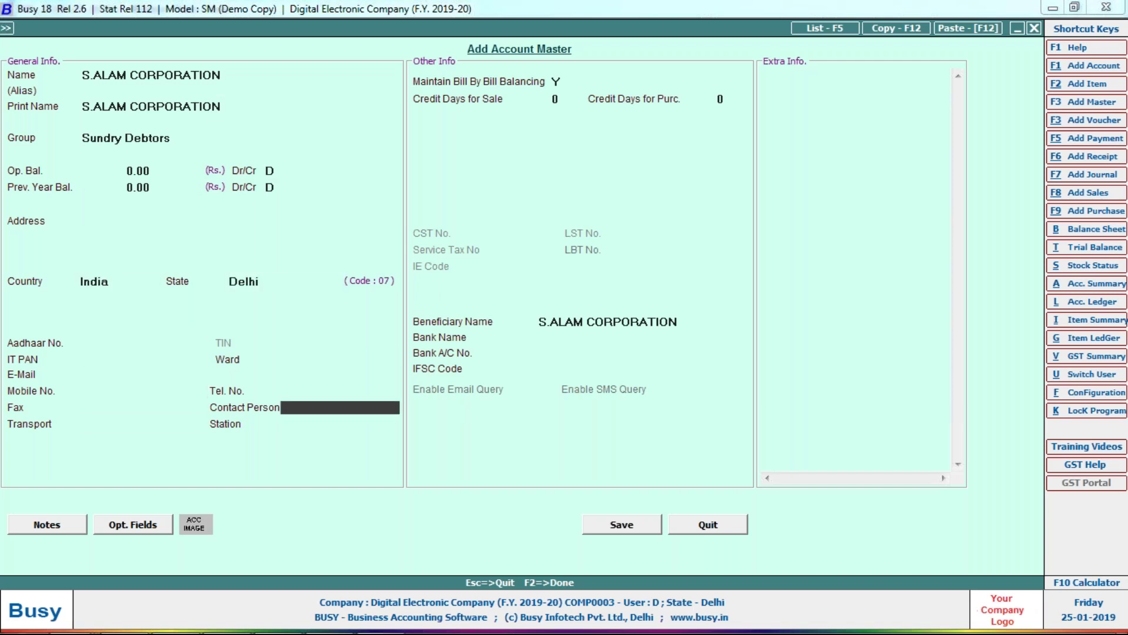
key("Return")
key("Return")
key("Return")
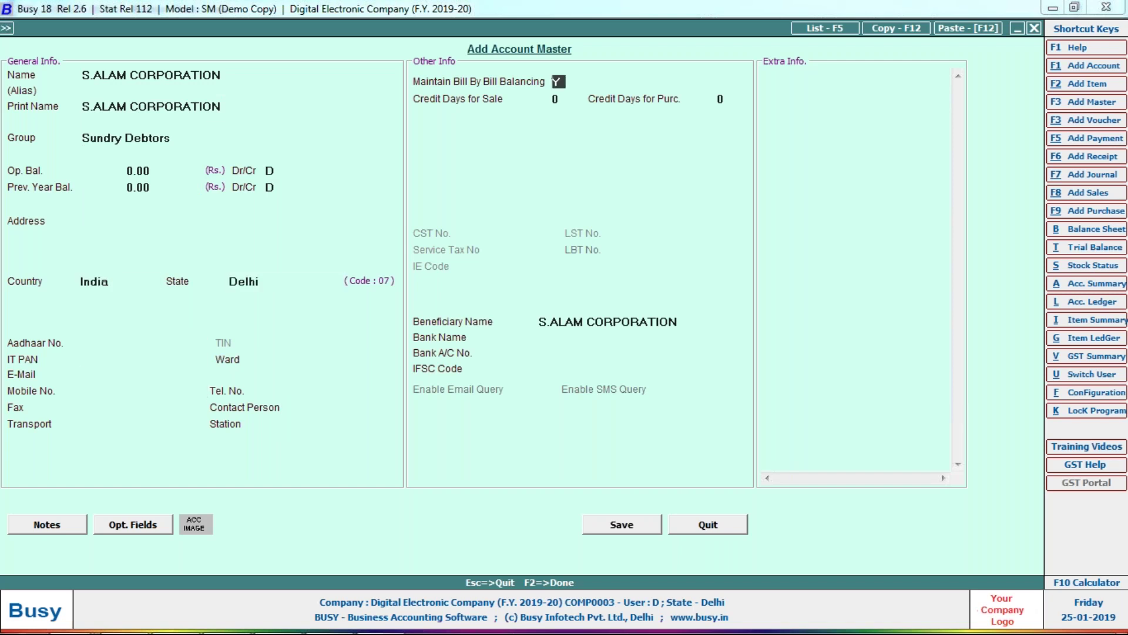
type("N")
key("F2")
key("Return")
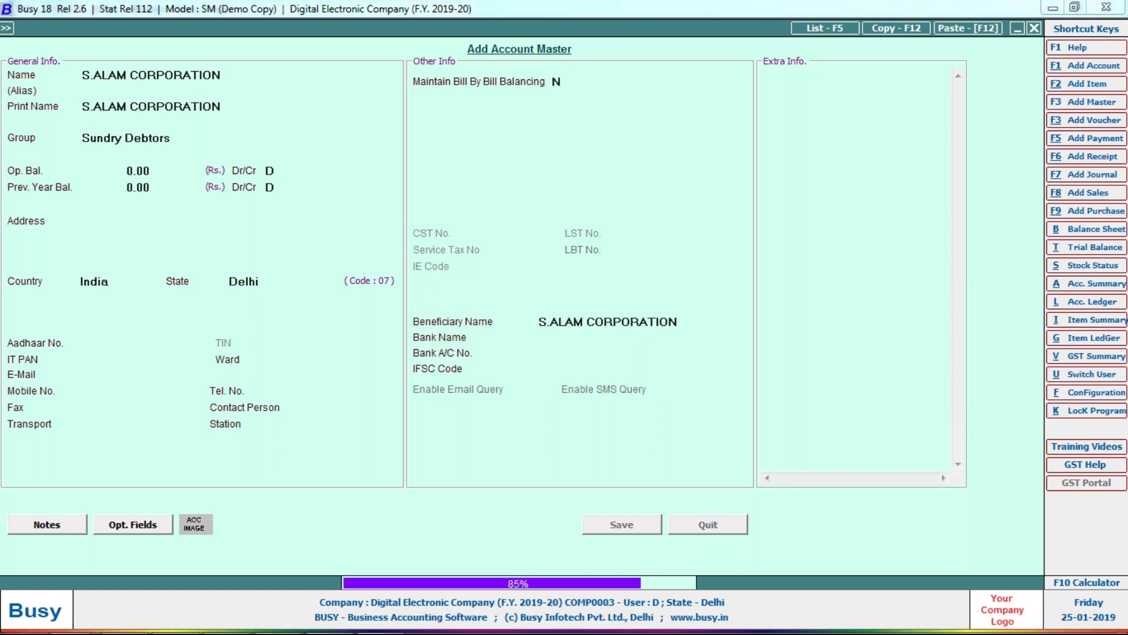
key("Return")
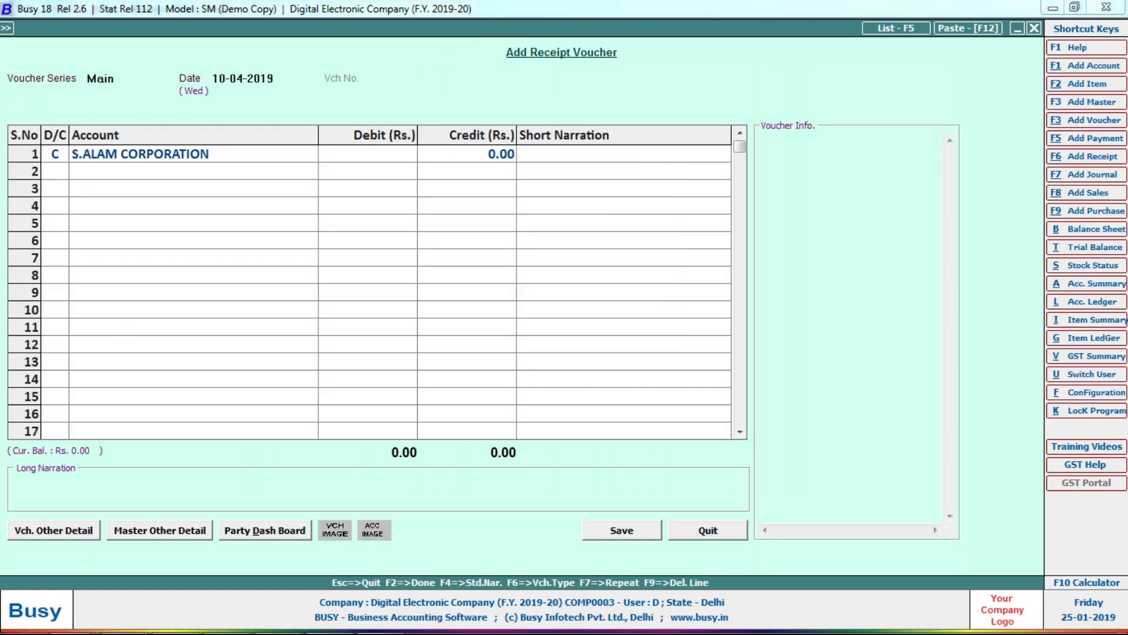
Step: Credit S.ALAM CORPORATION 5,000 against Cash and save the receipt
key("alt+Tab")
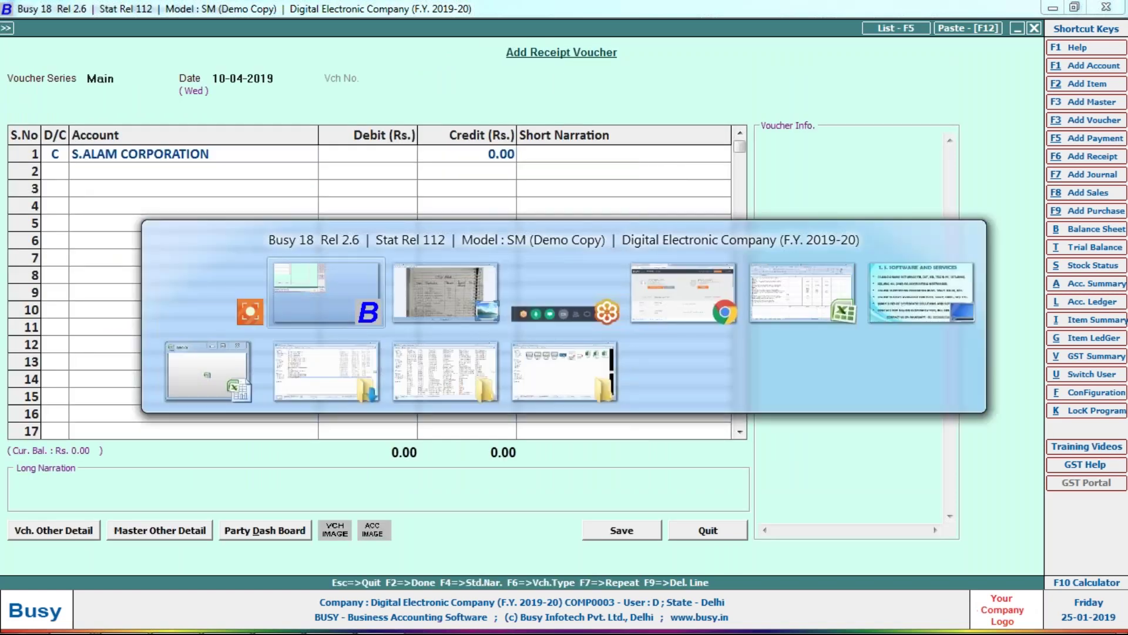
type("5,000")
key("Return")
key("Return")
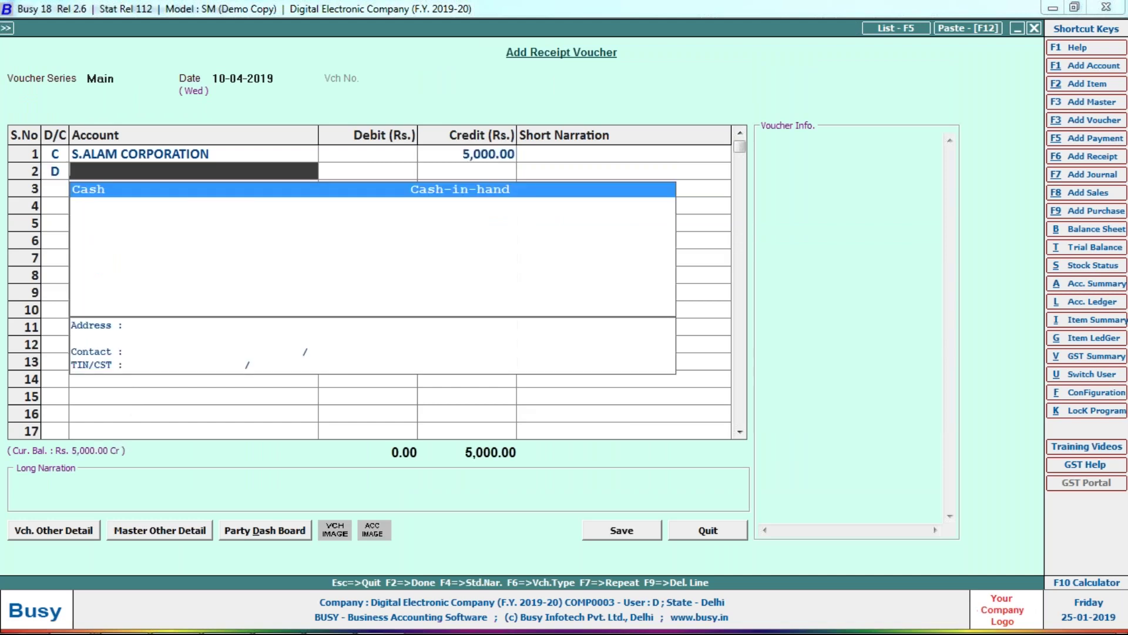
key("Return")
key("Return")
key("Return")
key("Return")
key("Return")
key("Return")
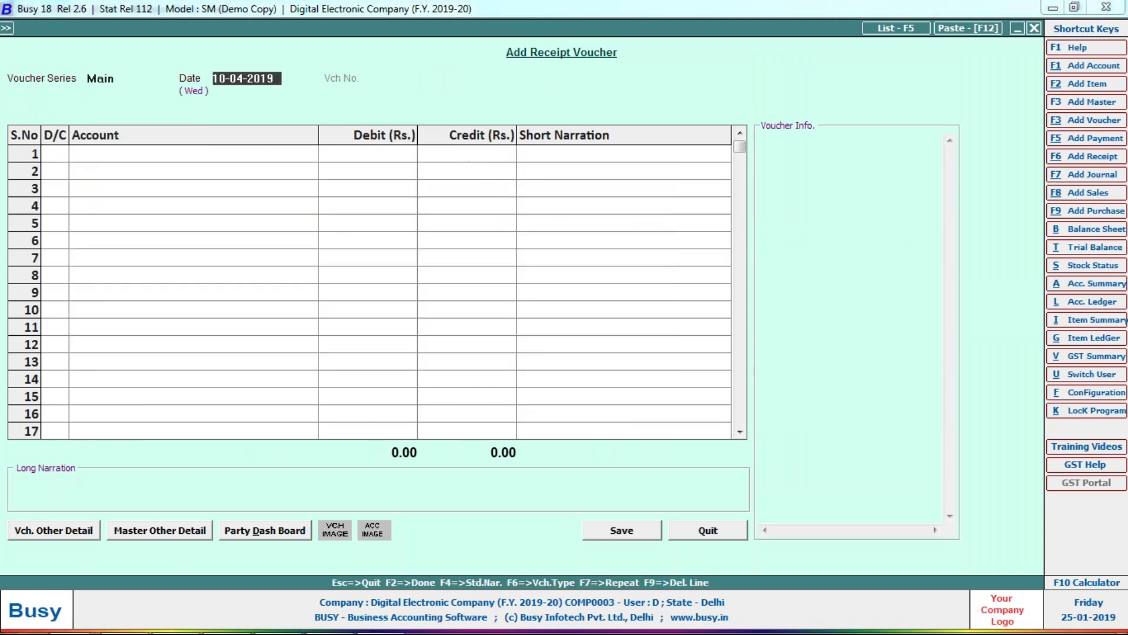
key("Return")
Step: Record 500 received from S.ALAM CORPORATION into Cash on 11-04-2019 and save
key("alt+Tab")
key("alt+Tab")
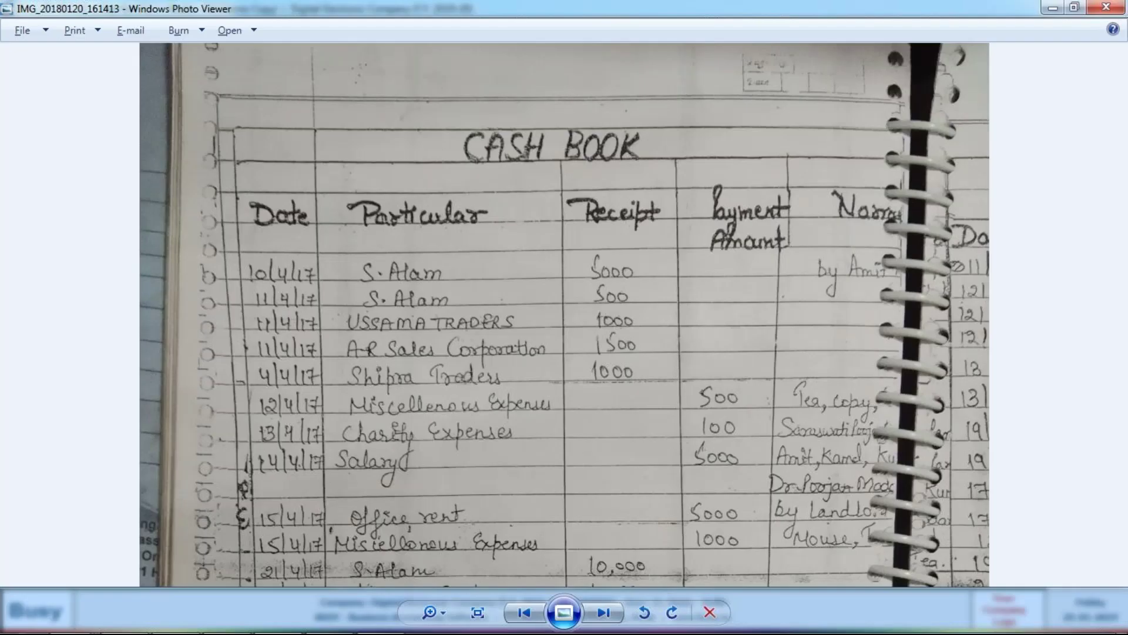
key("alt+Tab")
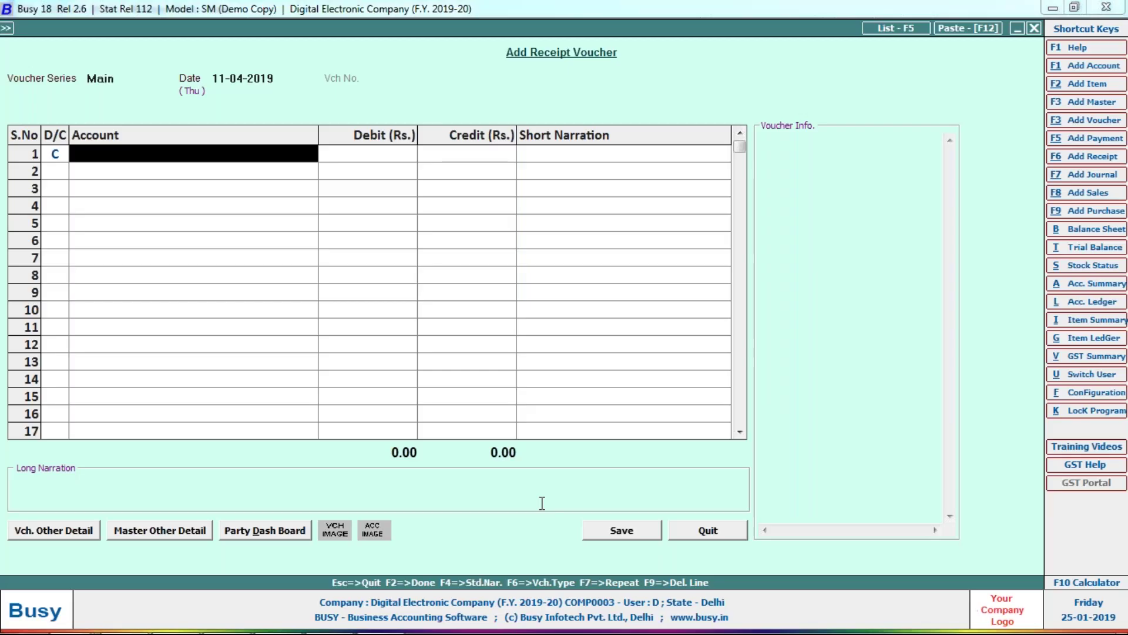
type("s.a")
key("Return")
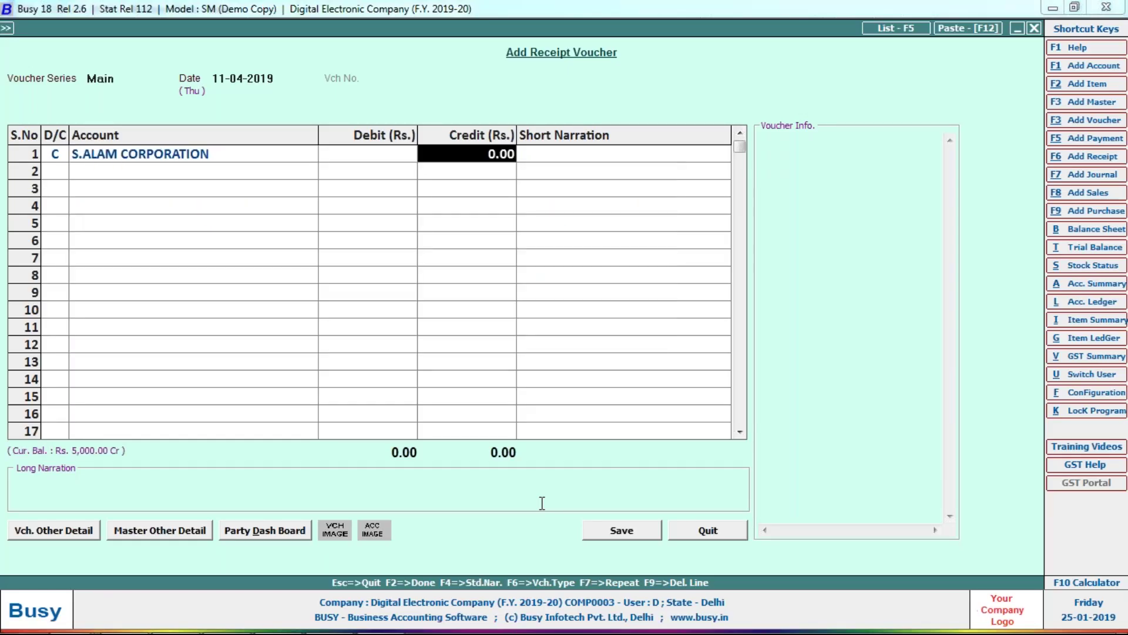
key("alt+Tab")
key("alt+Tab")
type("500")
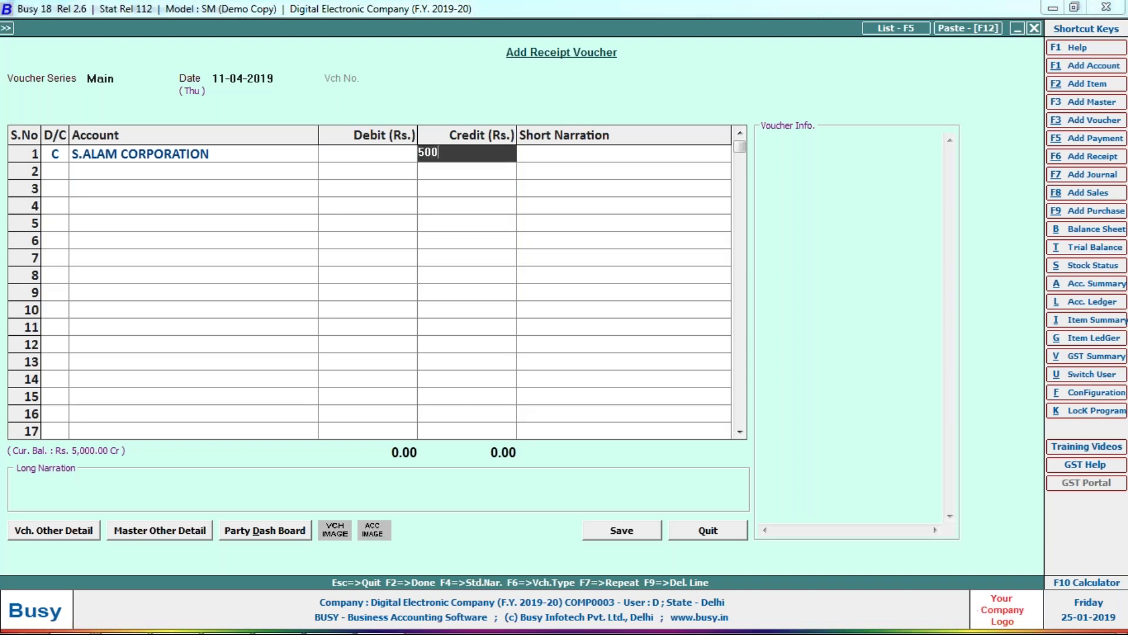
key("Return")
key("Return")
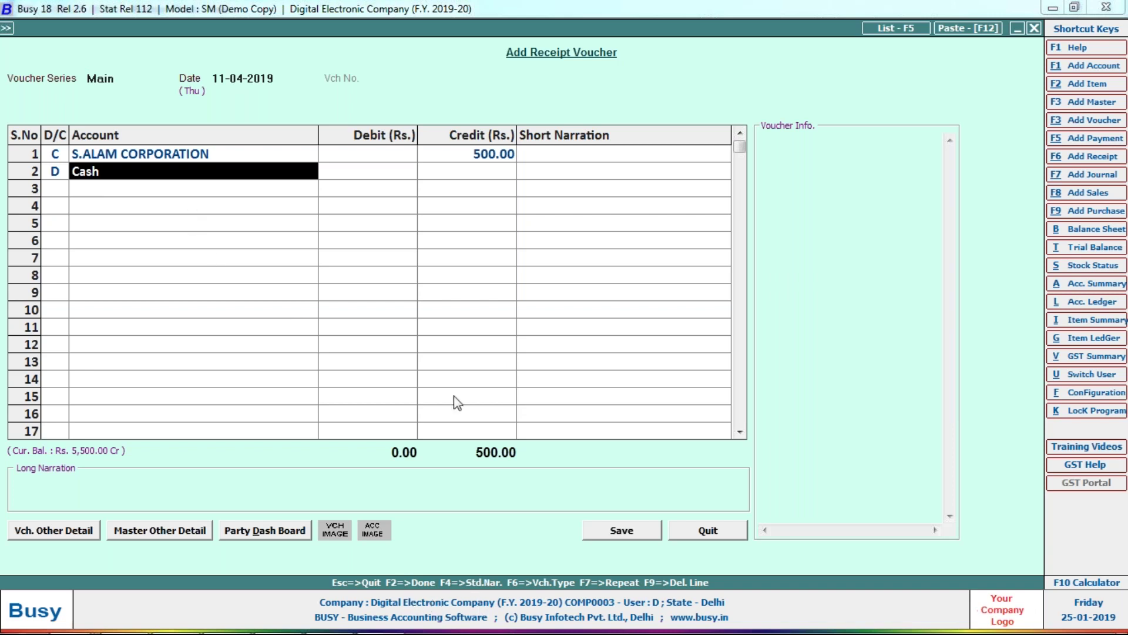
key("Return")
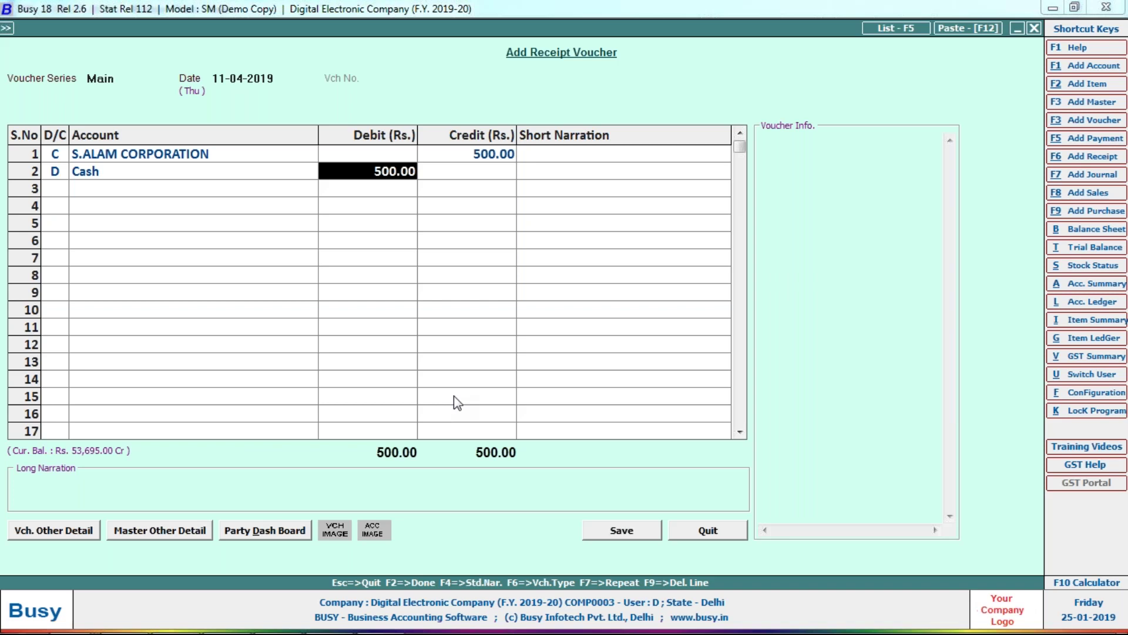
key("shift+Tab")
key("shift+Tab")
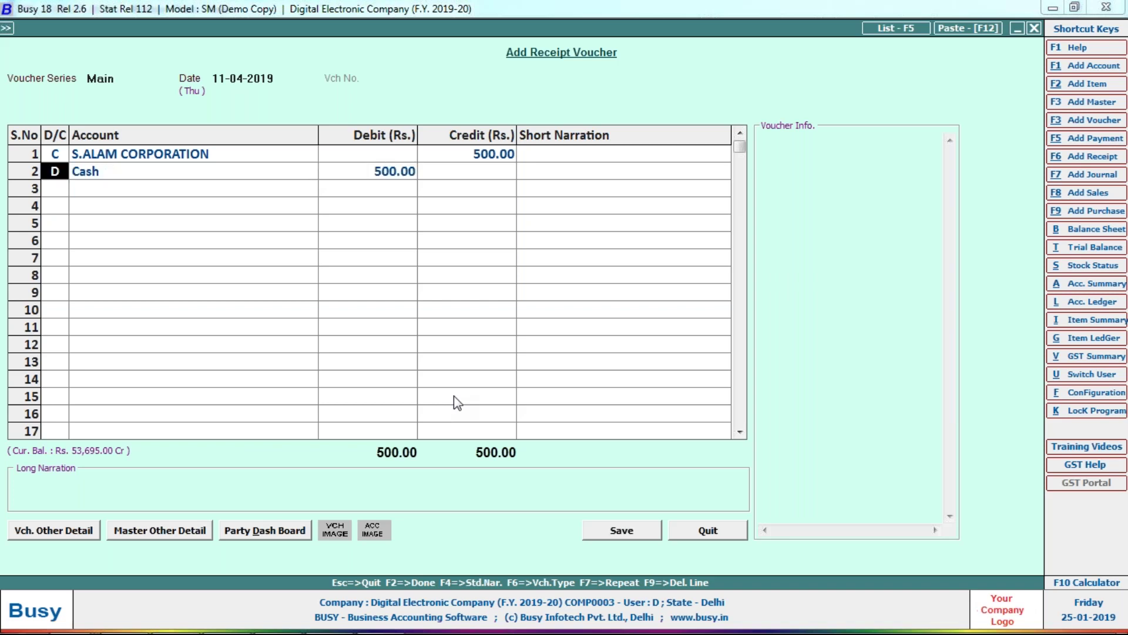
key("Return")
key("Return")
key("Return")
key("Return")
key("Return")
key("Return")
key("Return")
key("alt+Tab")
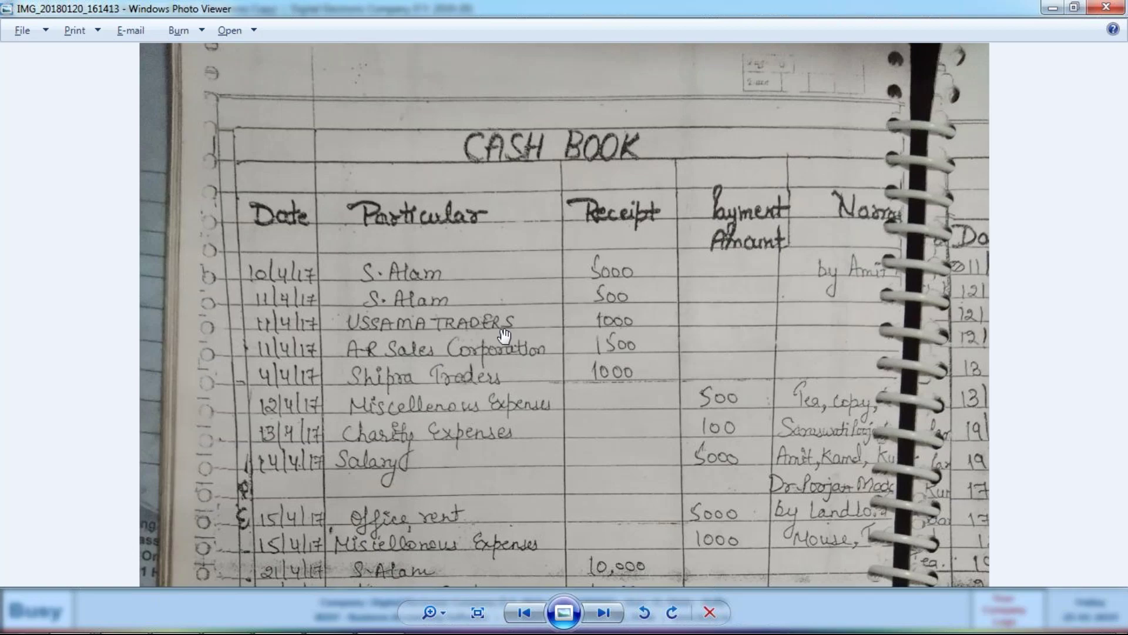
Step: Create the Sundry Debtors account USSAMA TRADER from the receipt voucher
key("alt+Tab")
key("Return")
key("Return")
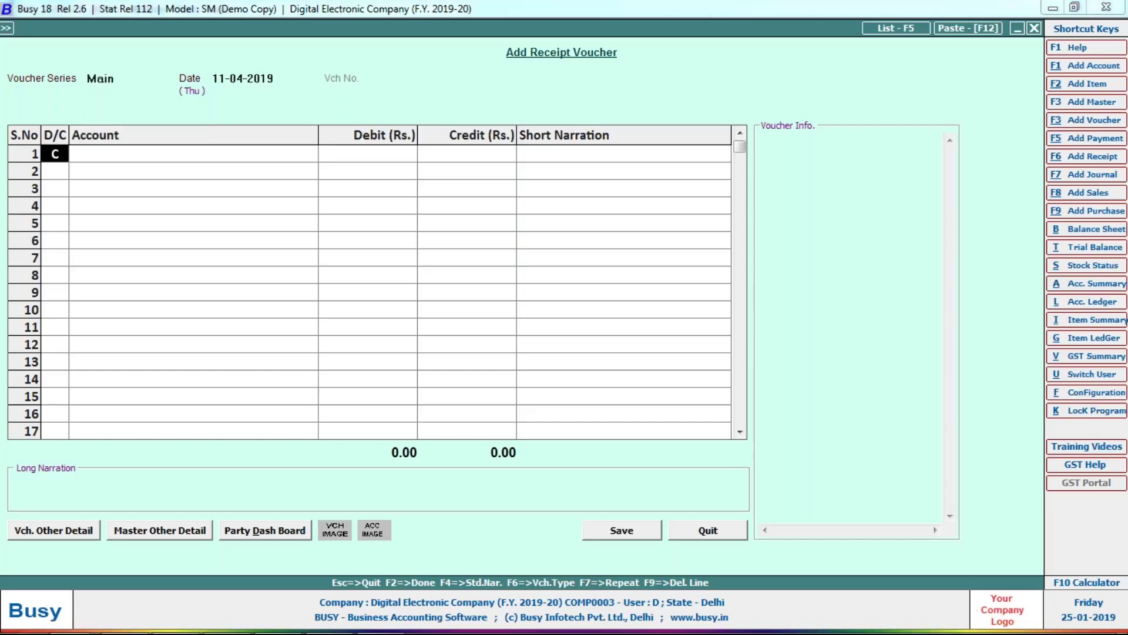
key("Return")
key("alt+F1")
type("USSA")
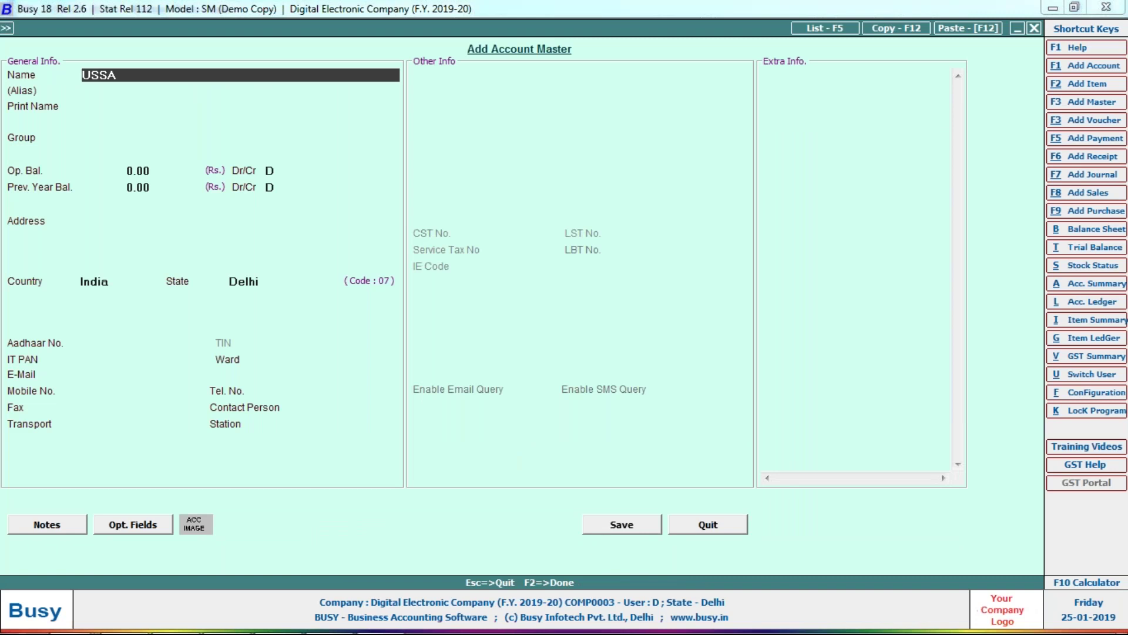
key("alt+Tab")
type("MA TRADER")
key("Return")
key("Return")
type("SUN")
key("Down")
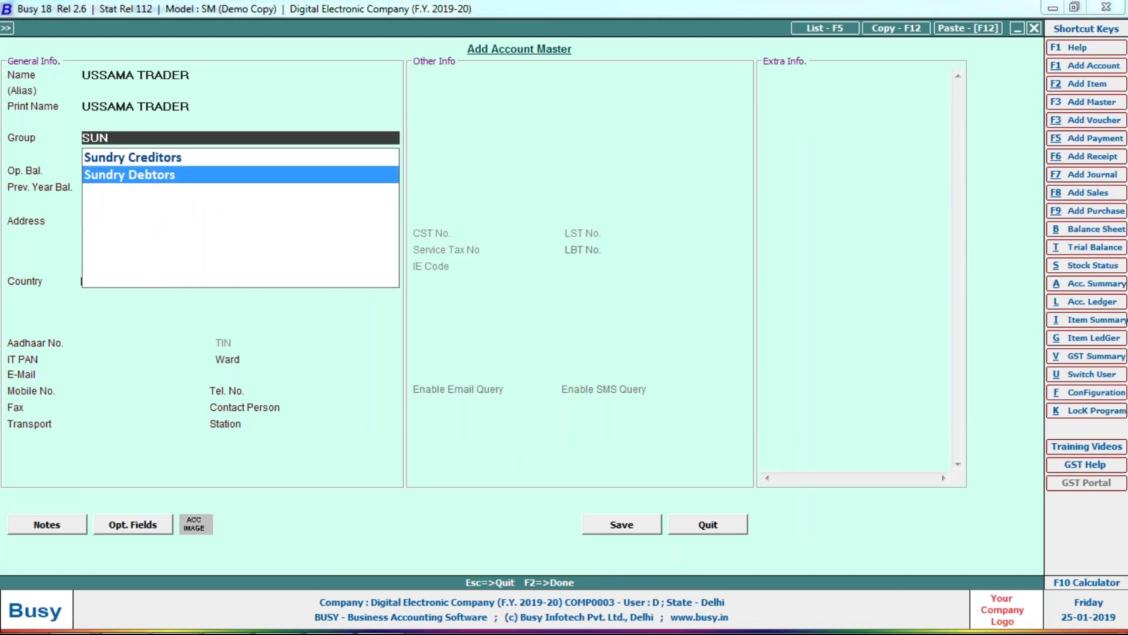
key("Return")
key("Return")
key("Return")
key("Return")
key("Return")
key("Return")
key("Up")
type("N")
key("Return")
key("Return")
Step: Credit USSAMA TRADER 1,000 against Cash and save the receipt
key("Return")
key("Return")
key("Return")
key("Return")
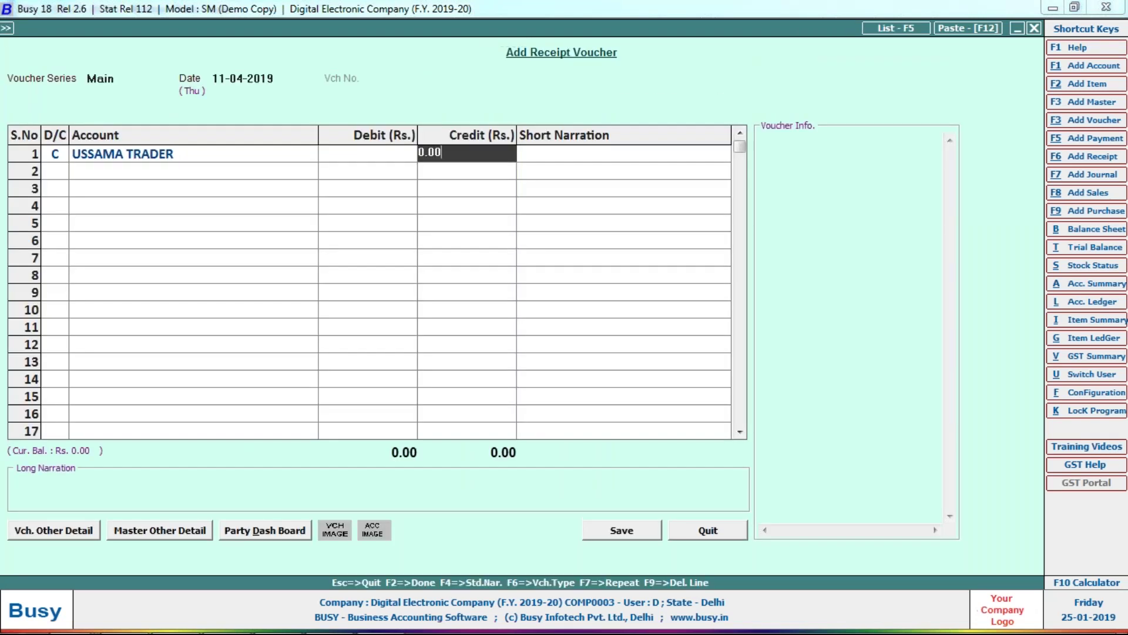
key("alt+Tab")
key("alt+Tab")
type("10000")
key("Return")
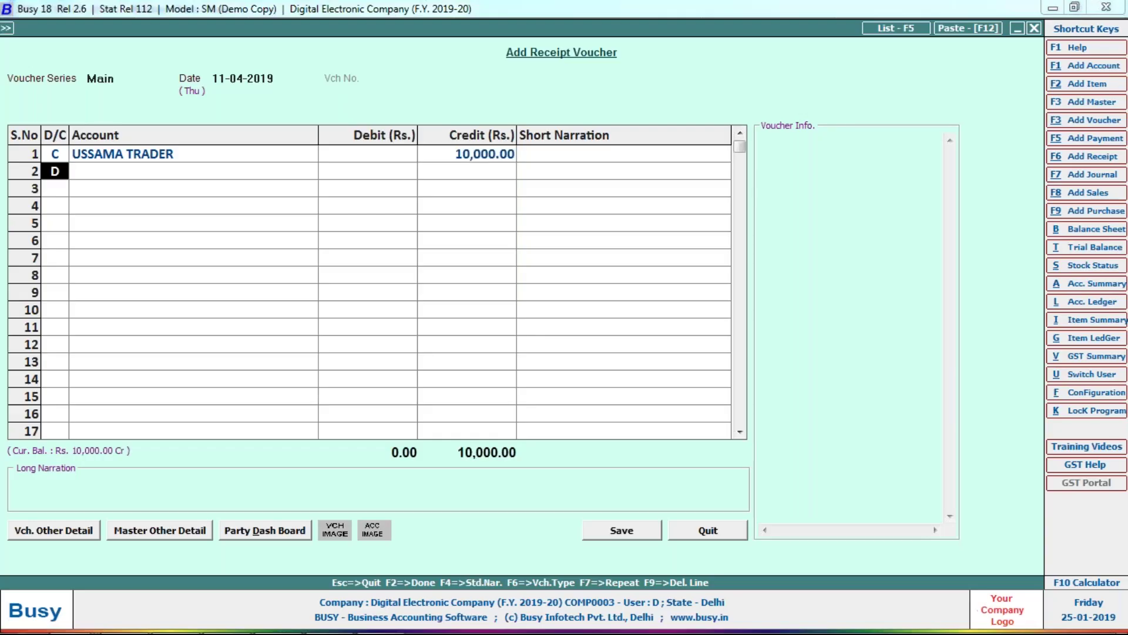
key("Return")
key("Return")
key("Up")
type("1000")
key("Return")
key("Return")
key("Return")
key("Return")
key("Return")
key("Return")
key("Return")
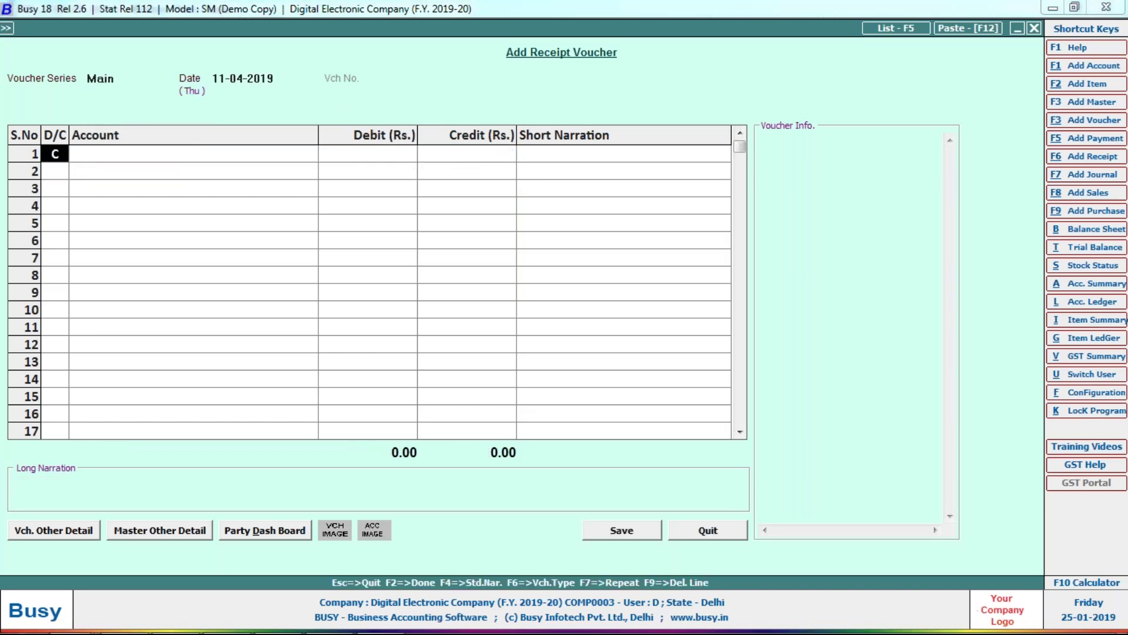
key("alt+Tab")
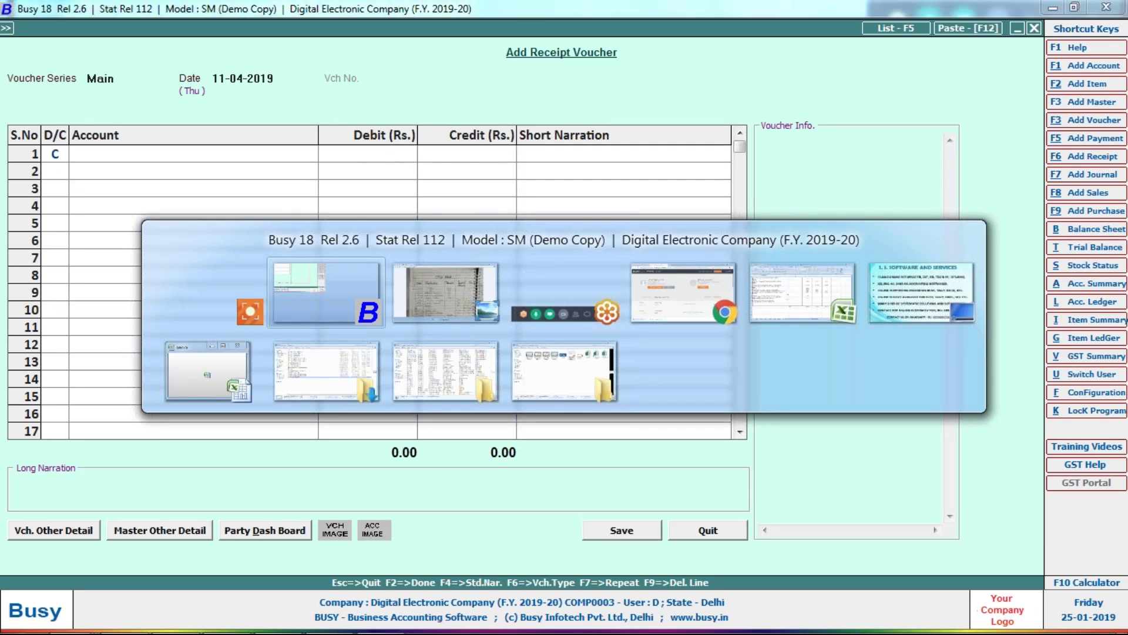
key("alt+Tab")
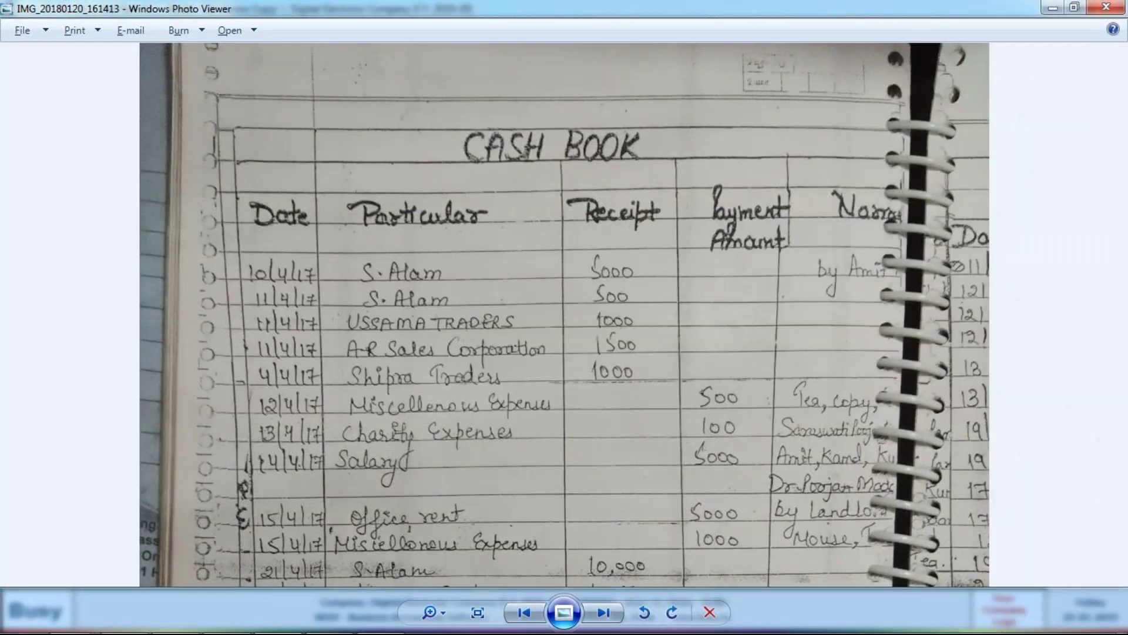
Step: Create the account A.R.SALES CORPORATION under Sundry Debtors from the voucher
key("alt+Tab")
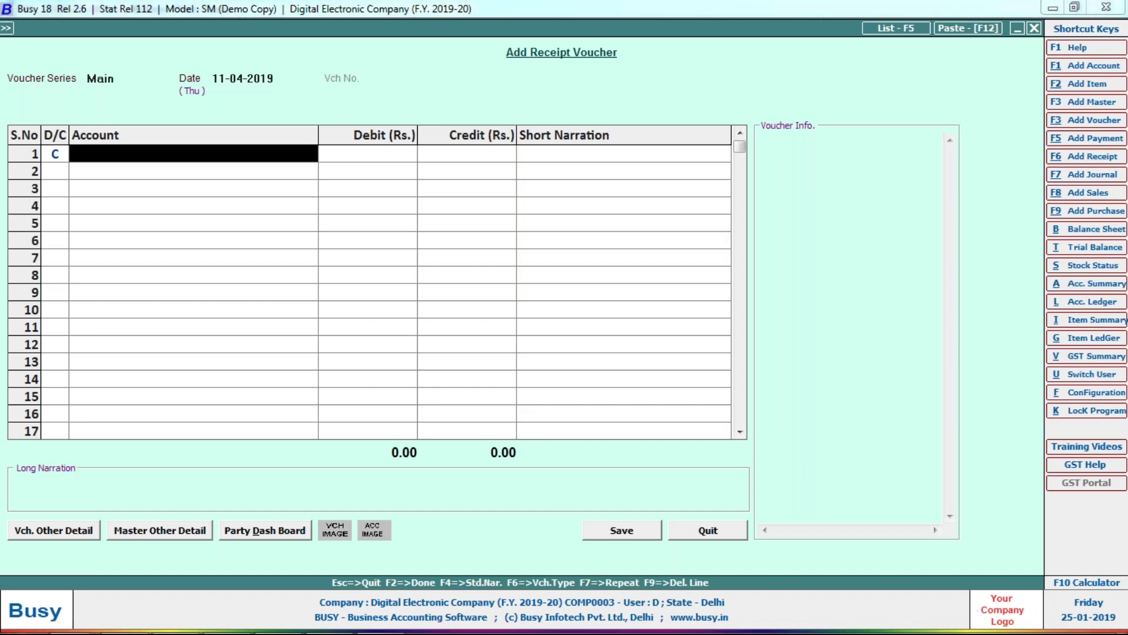
key("alt+F1")
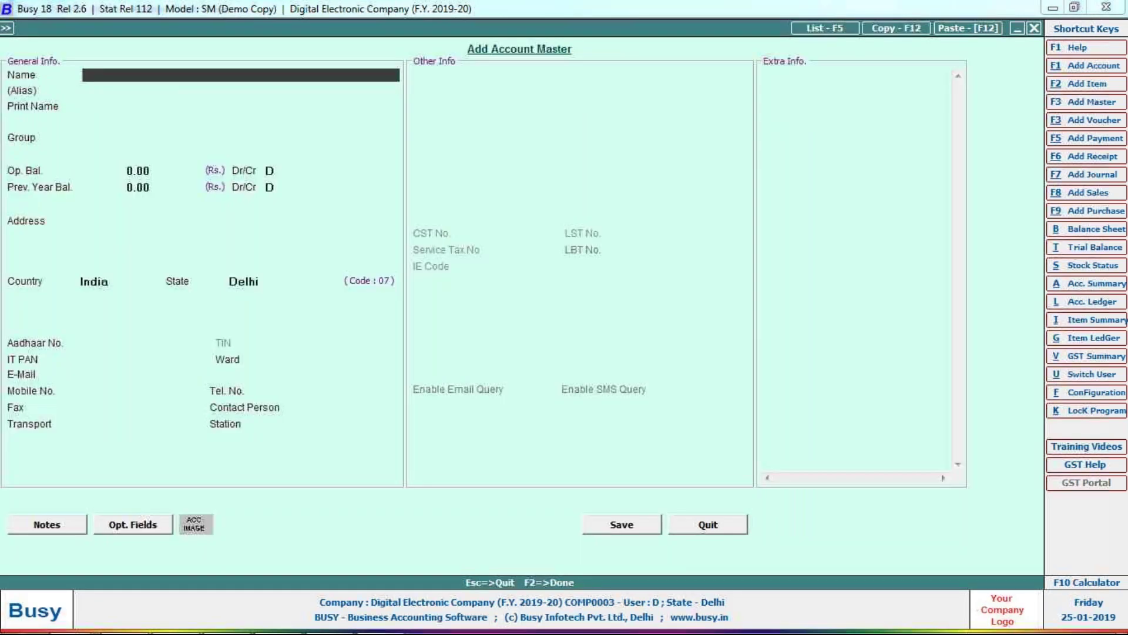
type("A.R.SALES CORPORATION")
key("Return")
key("Return")
key("Return")
type("SUN")
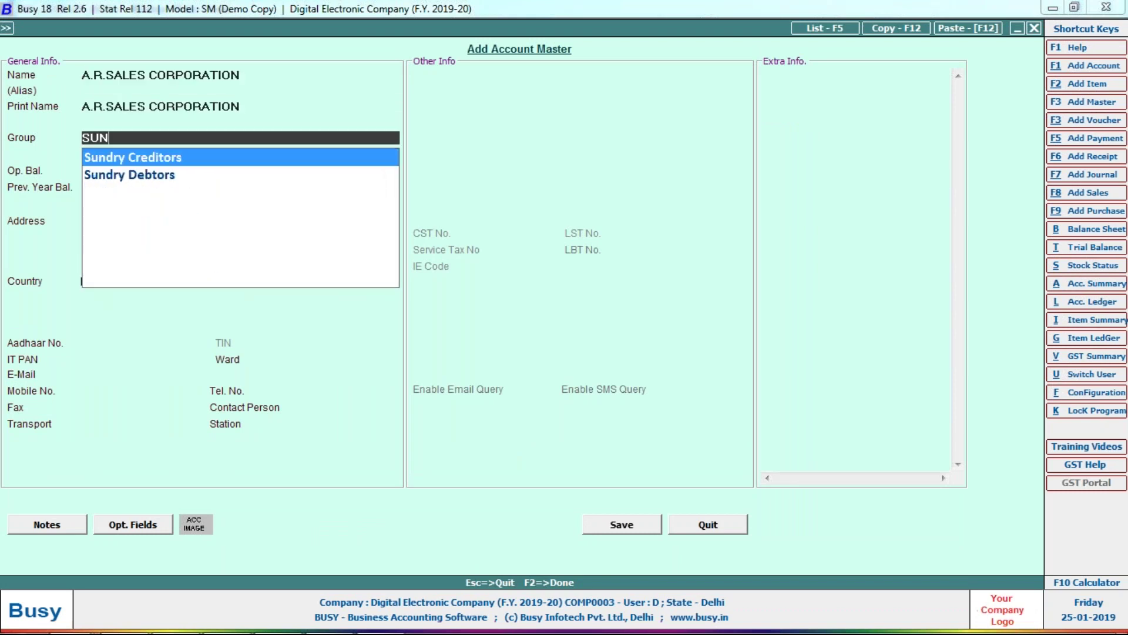
key("Down")
key("Return")
key("Return")
key("Return")
key("Return")
key("Return")
Step: Enter 1,500 as the credit amount for A.R.SALES CORPORATION
key("Return")
key("Return")
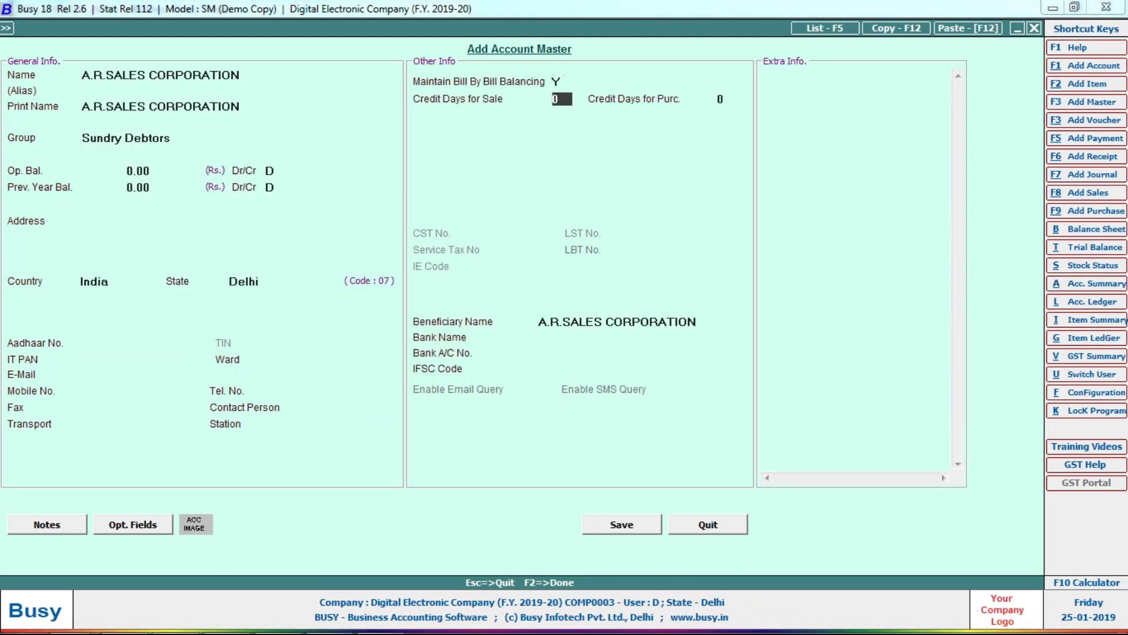
key("Return")
key("Return")
key("Return")
key("alt+Tab")
key("alt+Tab")
type("1500")
key("Return")
key("Return")
key("Return")
key("Return")
key("Return")
key("Return")
key("Return")
key("alt+Tab")
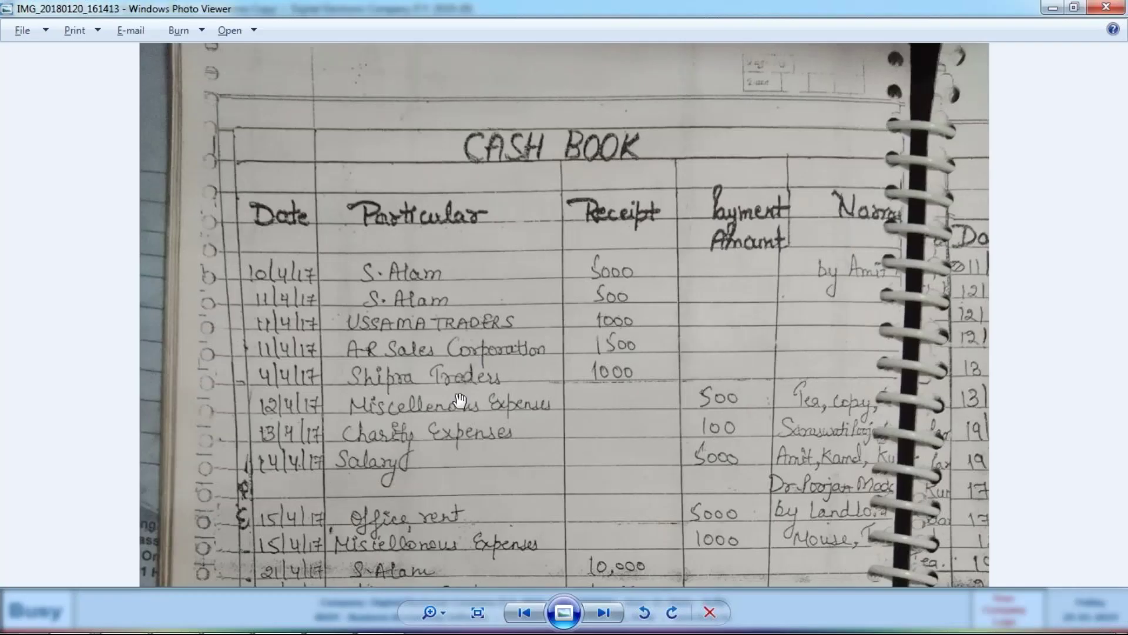
Step: Fill in the receipt with SHIPRA TRADERS credited for 1,000.00, checked against the cash book photo
key("alt+Tab")
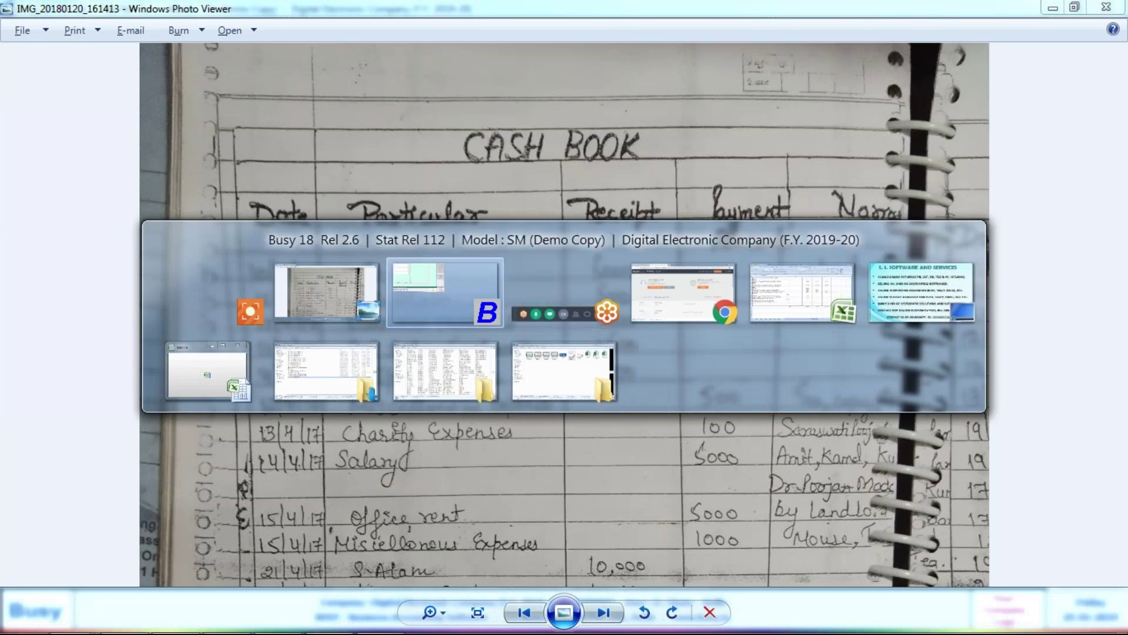
type("4")
key("Return")
key("Return")
type("sHI")
key("Return")
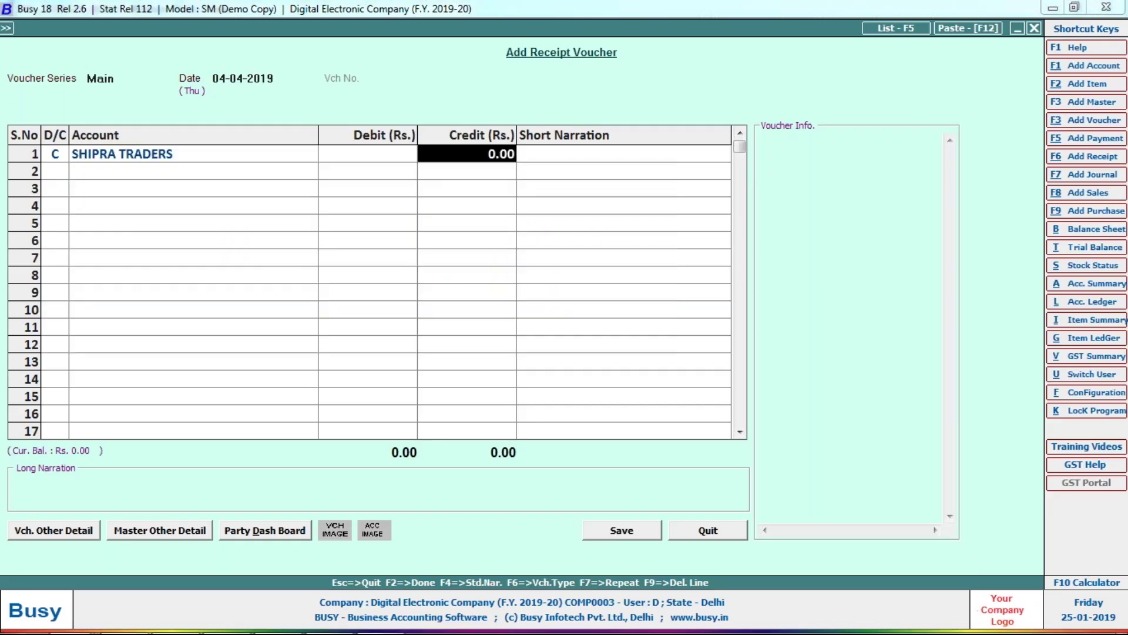
key("alt+Tab")
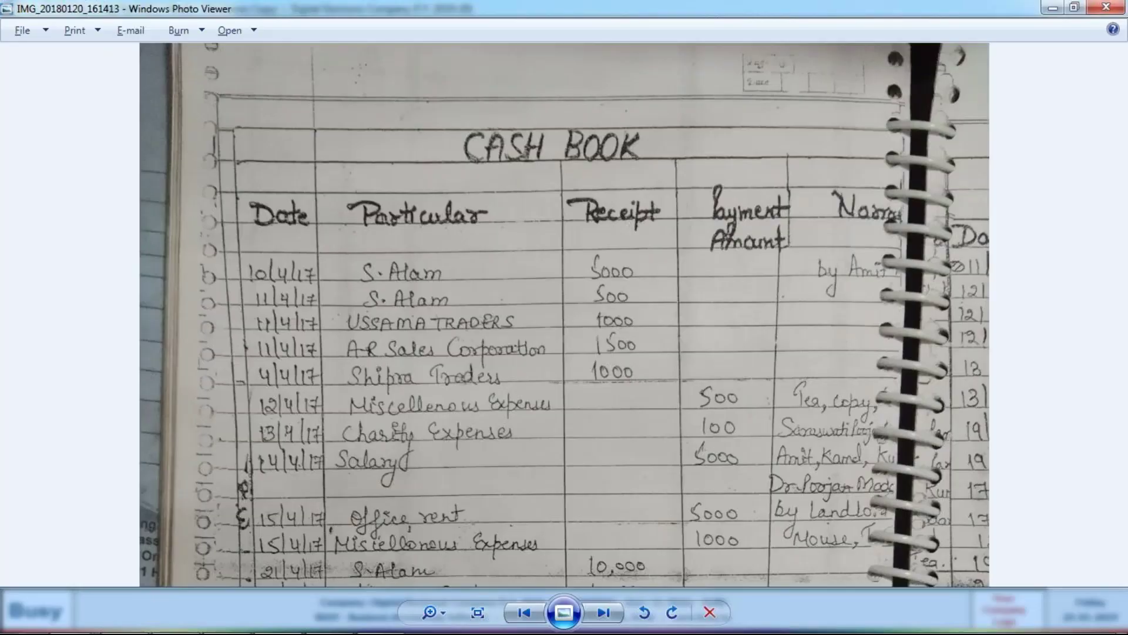
key("alt+Tab")
type("1,000")
key("Return")
key("Return")
key("Return")
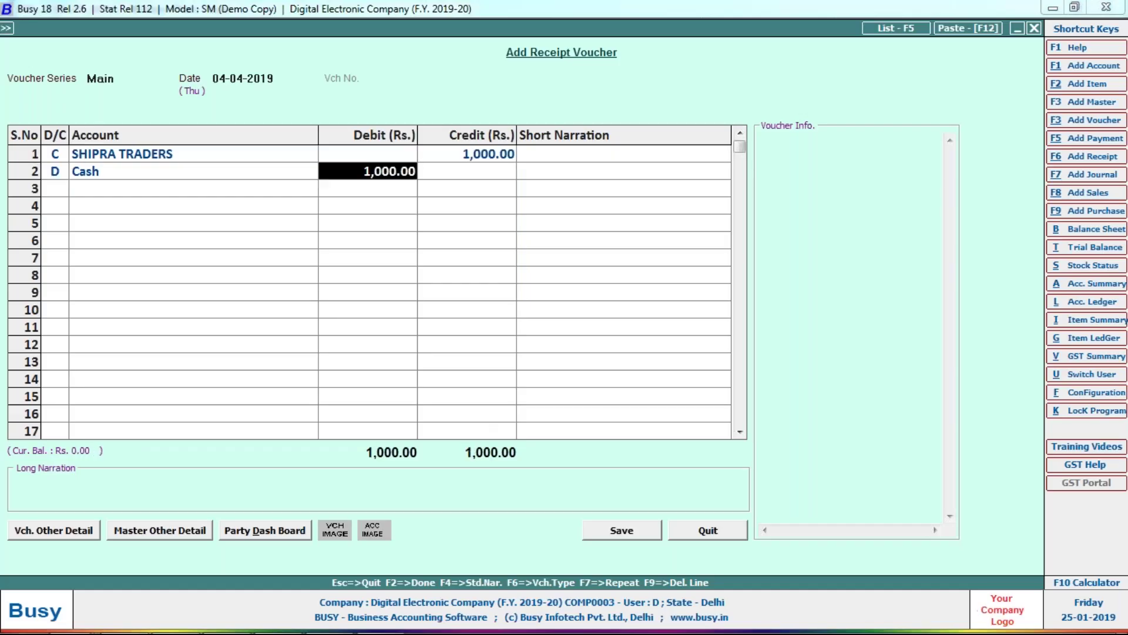
Step: Correct the receipt voucher date to 23-04-2019
key("Up")
key("Up")
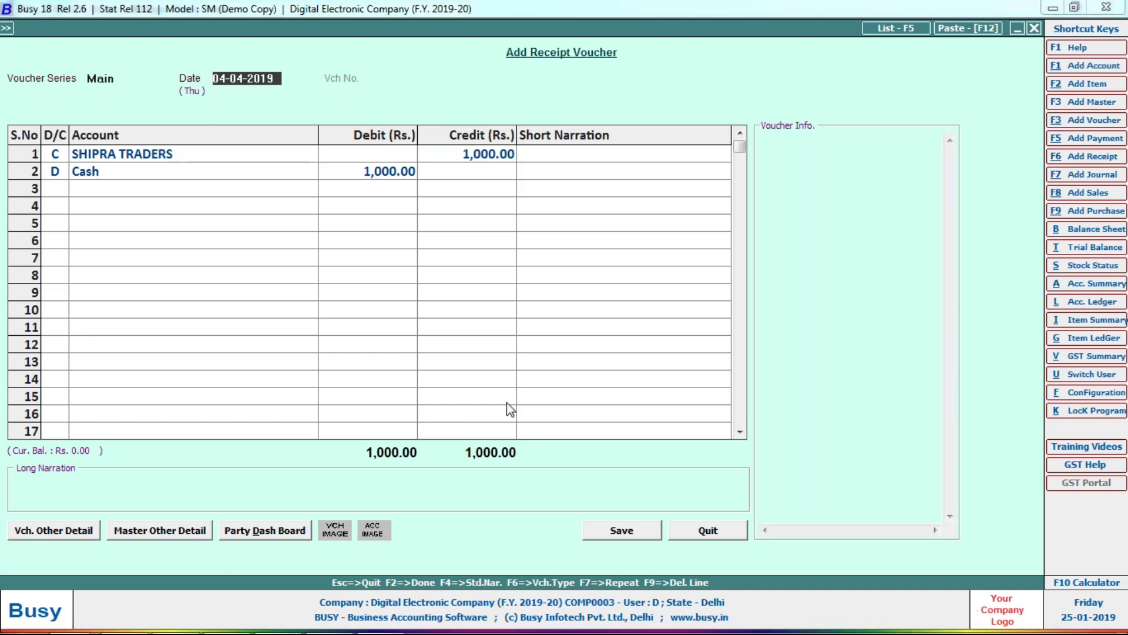
type("21")
key("Return")
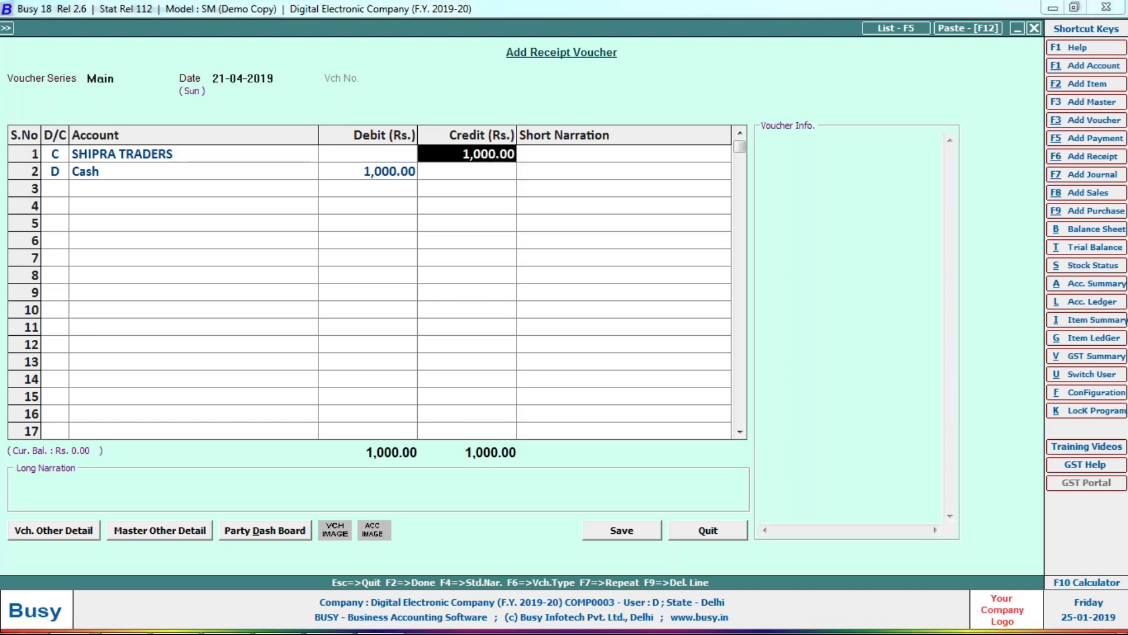
key("Up")
type("23")
key("Return")
Step: Complete the Cash balancing line and save the receipt voucher
key("shift+Tab")
key("Return")
key("Return")
key("Return")
key("Return")
key("Return")
key("Return")
key("Return")
key("Return")
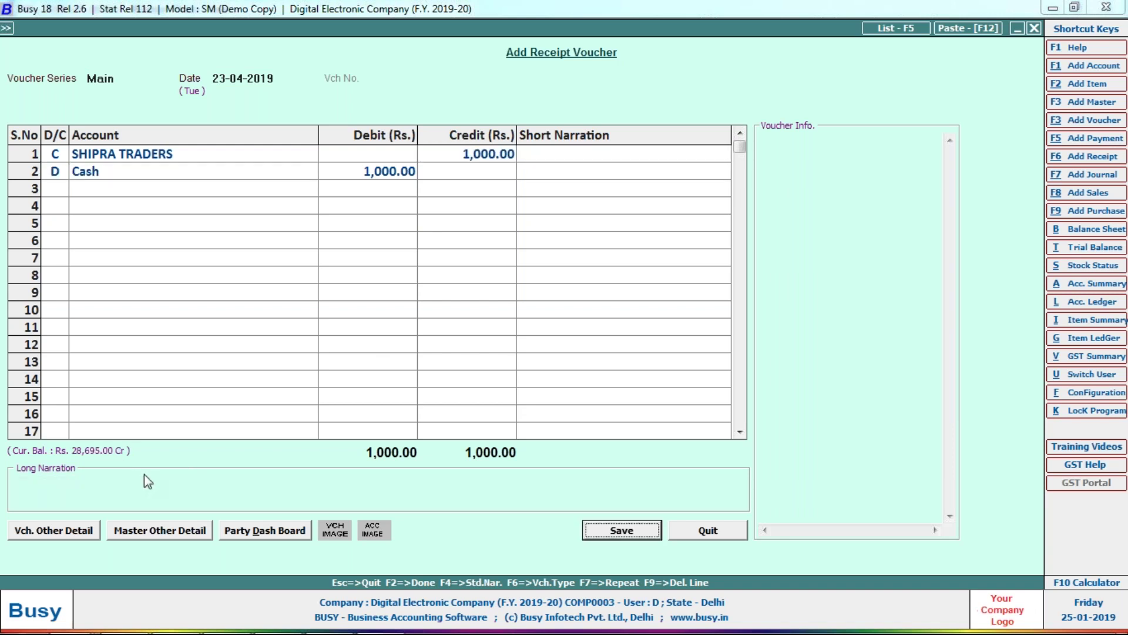
key("Return")
key("Return")
key("alt+Tab")
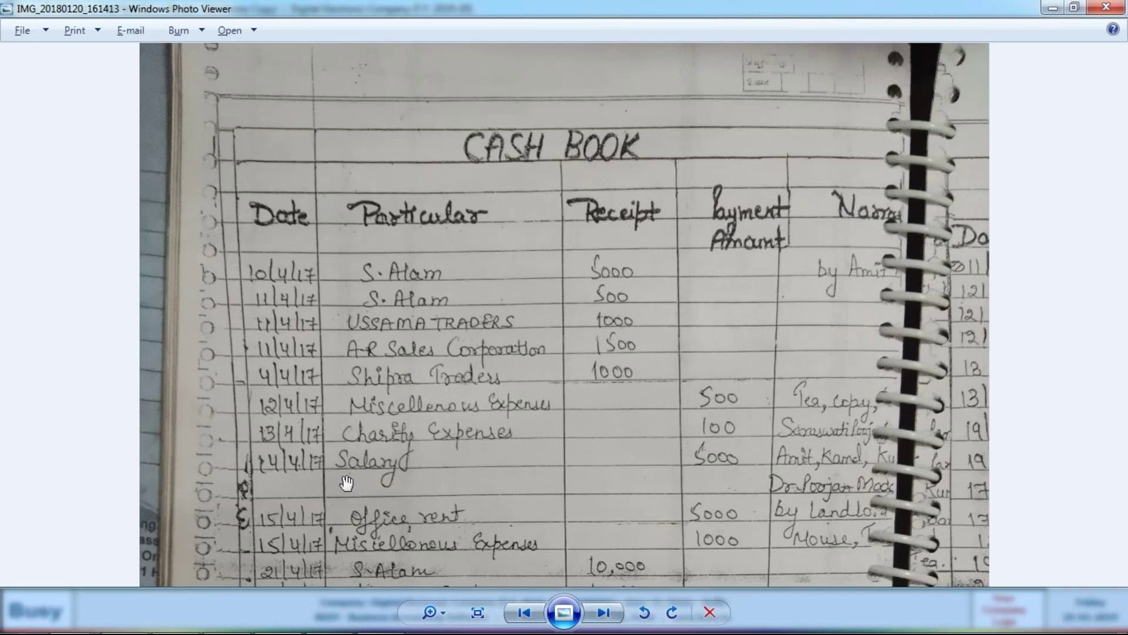
key("alt+Tab")
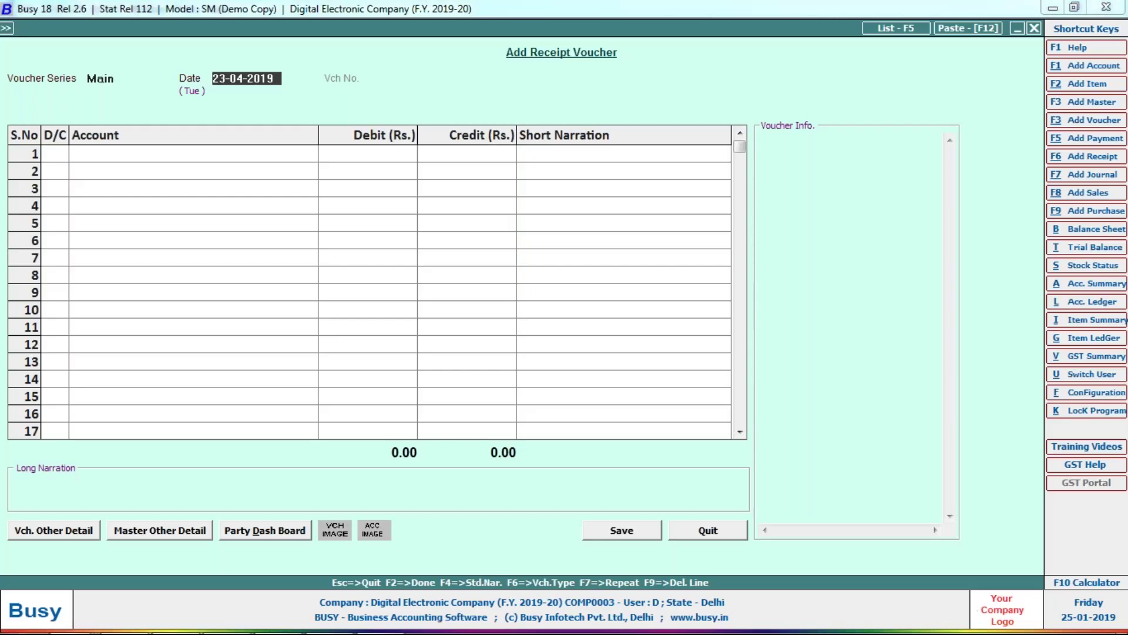
key("Escape")
Step: Leave the receipt screen and start a new payment voucher
key("n")
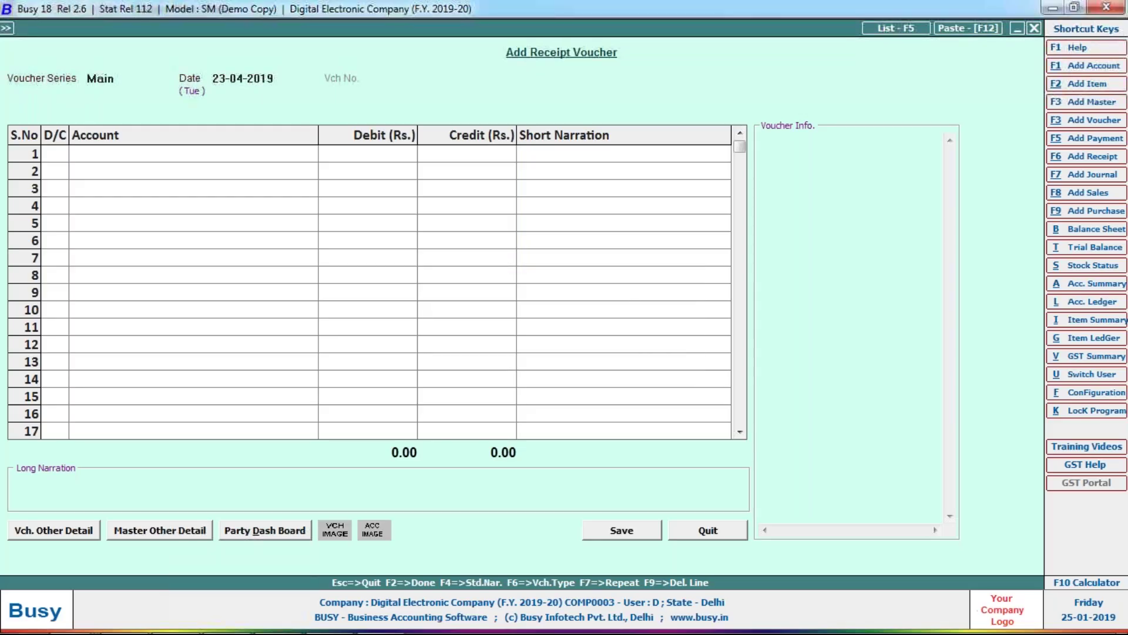
key("Escape")
key("y")
key("Return")
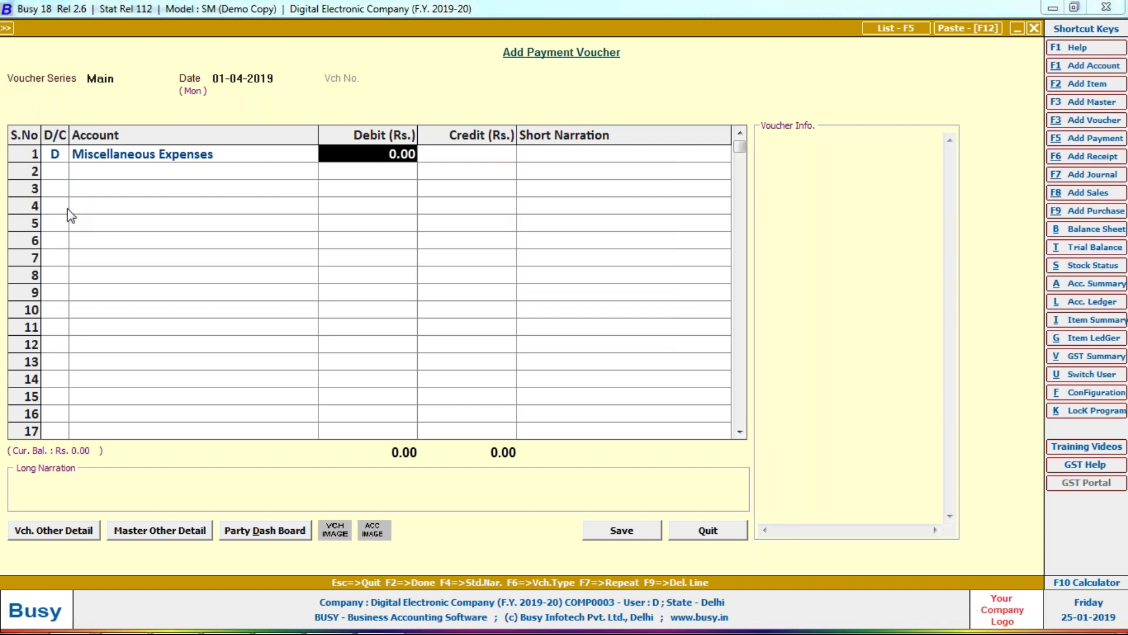
Step: Debit Miscellaneous Expenses 500 and credit Cash on the payment voucher
key("alt+Tab")
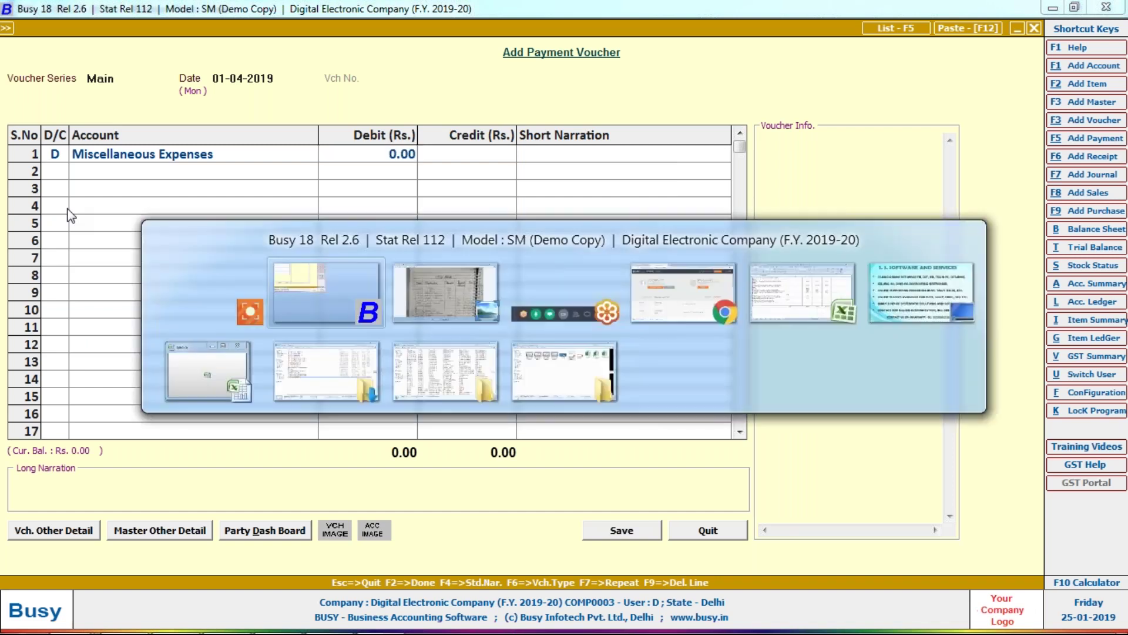
key("alt+Tab")
key("alt+Tab")
type("500")
key("Return")
key("Return")
key("Up")
type("ca")
key("Return")
key("Return")
key("Return")
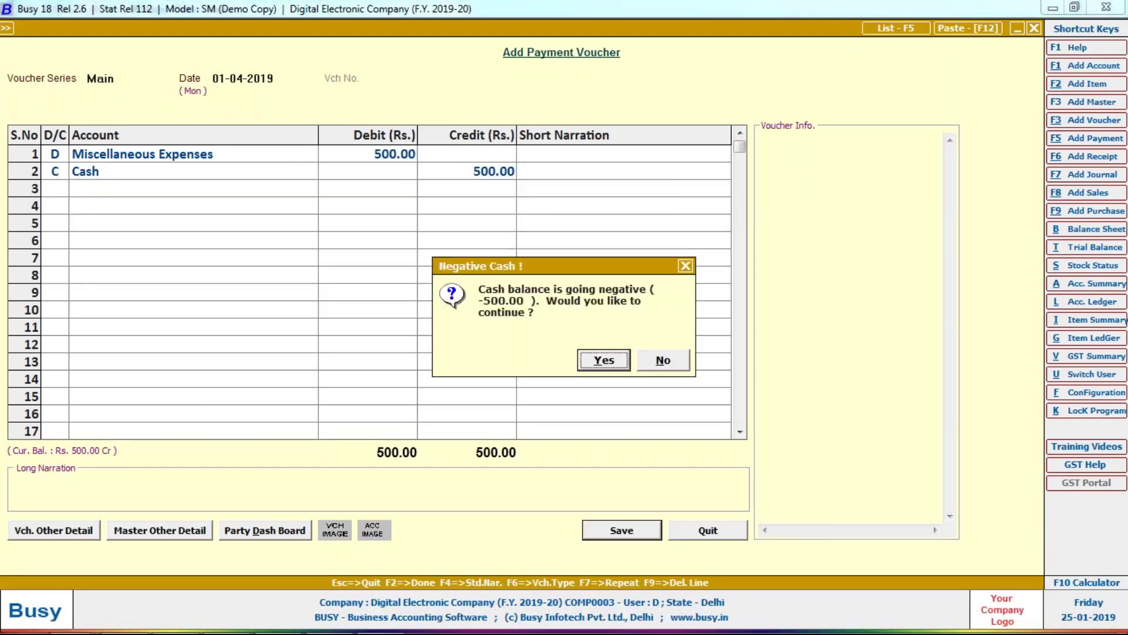
key("Return")
key("Return")
key("Return")
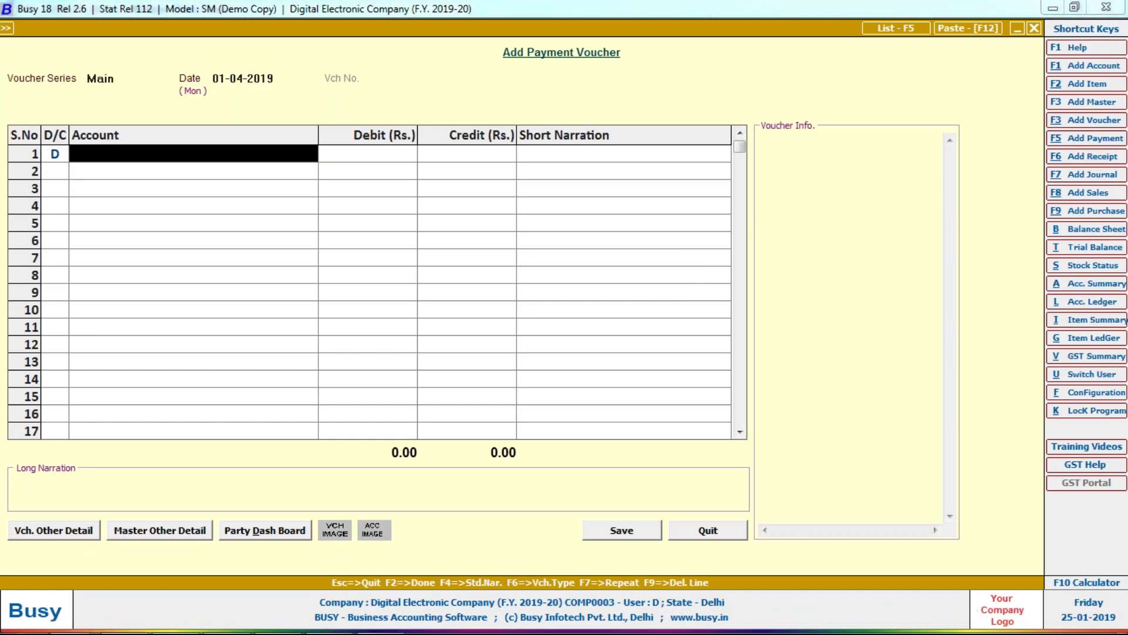
Step: Create the OTHER EXP account in the Expenses (Indirect/Admn.) group
key("alt+F1")
type("OTHER EXP")
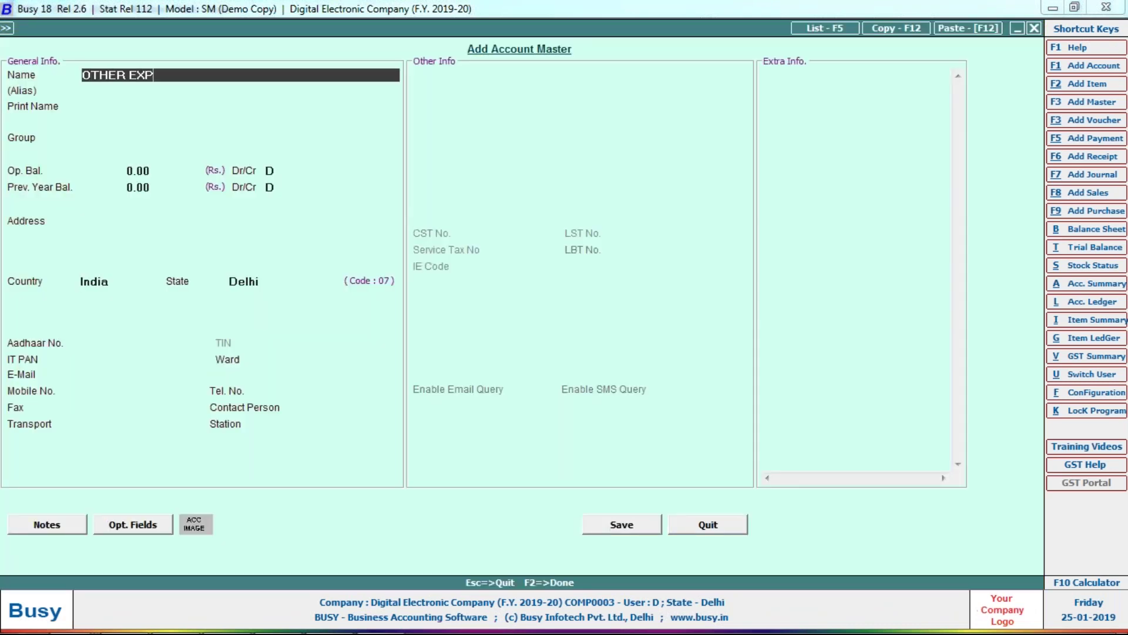
key("Return")
key("Return")
key("Return")
type("IN")
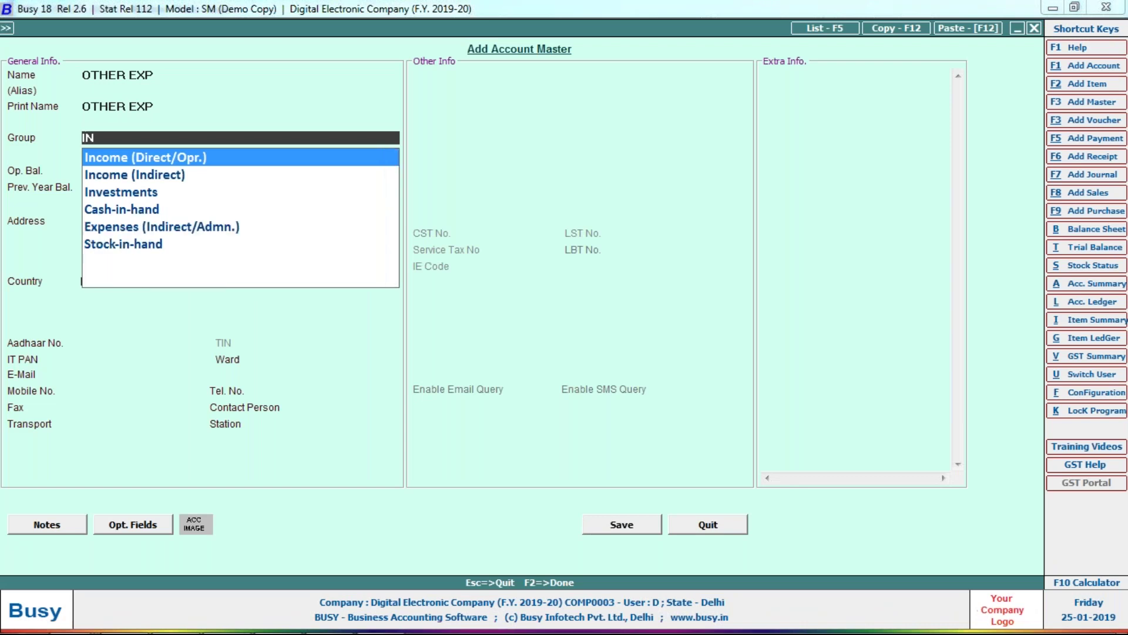
key("Down")
key("Return")
type("EX")
key("Down")
key("Return")
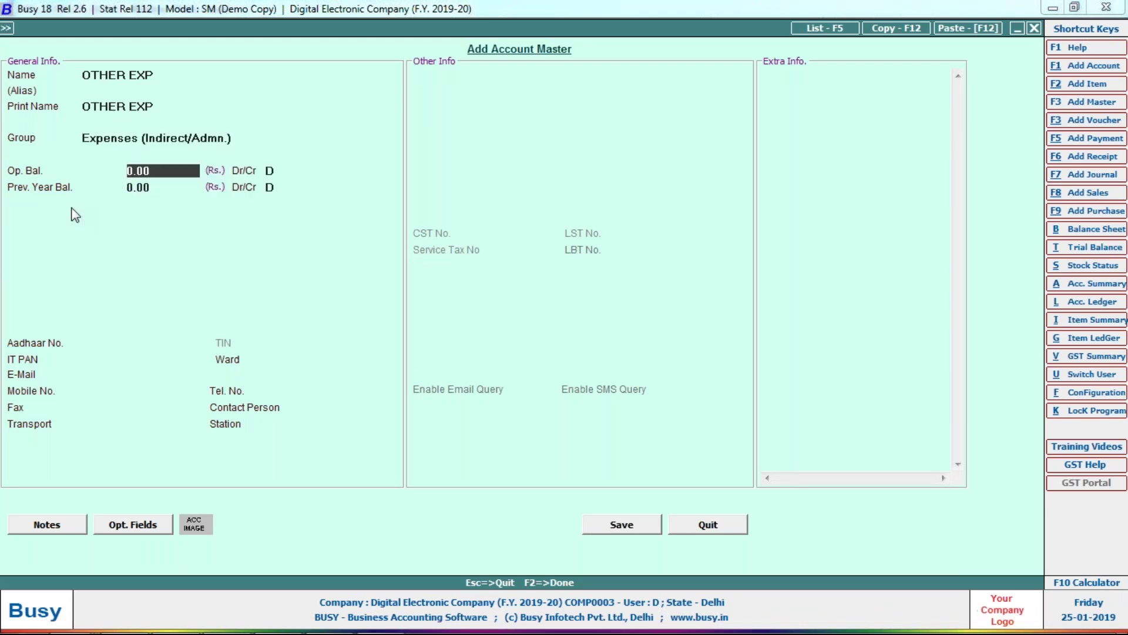
key("F2")
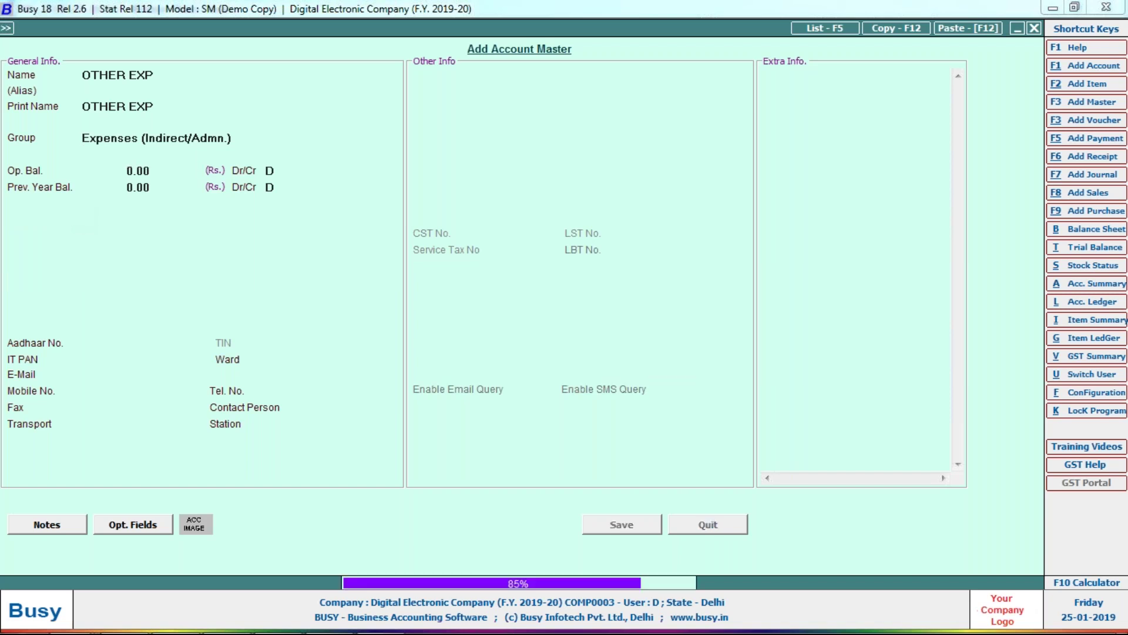
Step: Charge 50 to OTHER EXP against Cash and save despite the negative cash warning
type("50")
key("Return")
key("Return")
key("Return")
key("Return")
key("Return")
key("Return")
key("Return")
key("y")
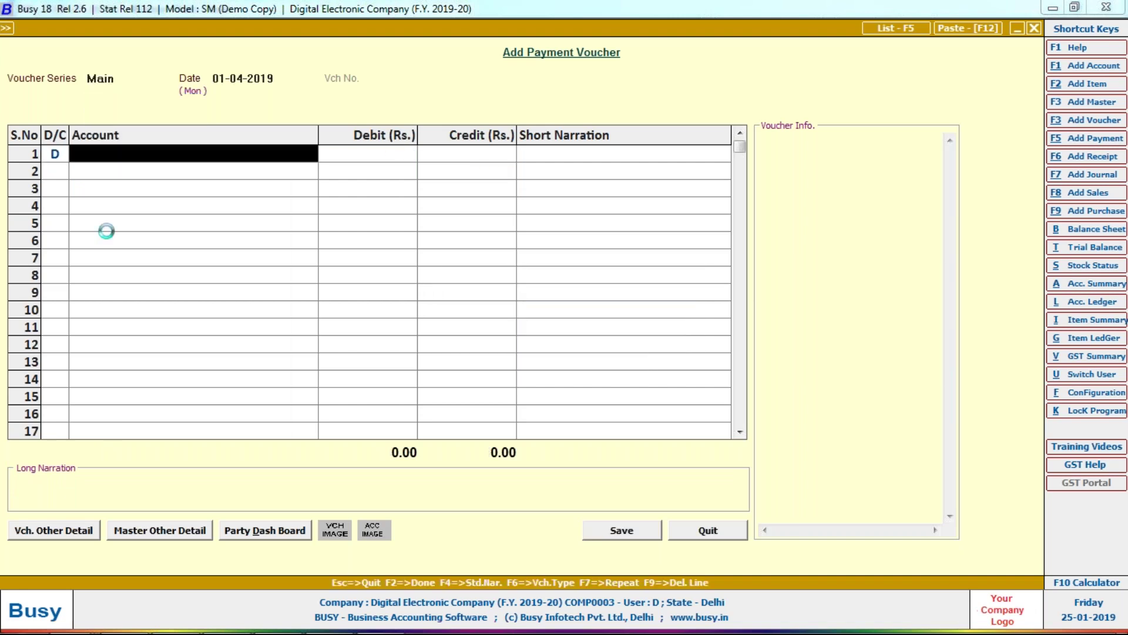
Step: Create the PARTY NAME account, fixing its misspelled name and disabling bill-by-bill balancing
type("NAE")
key("Return")
key("Return")
key("Return")
type("S")
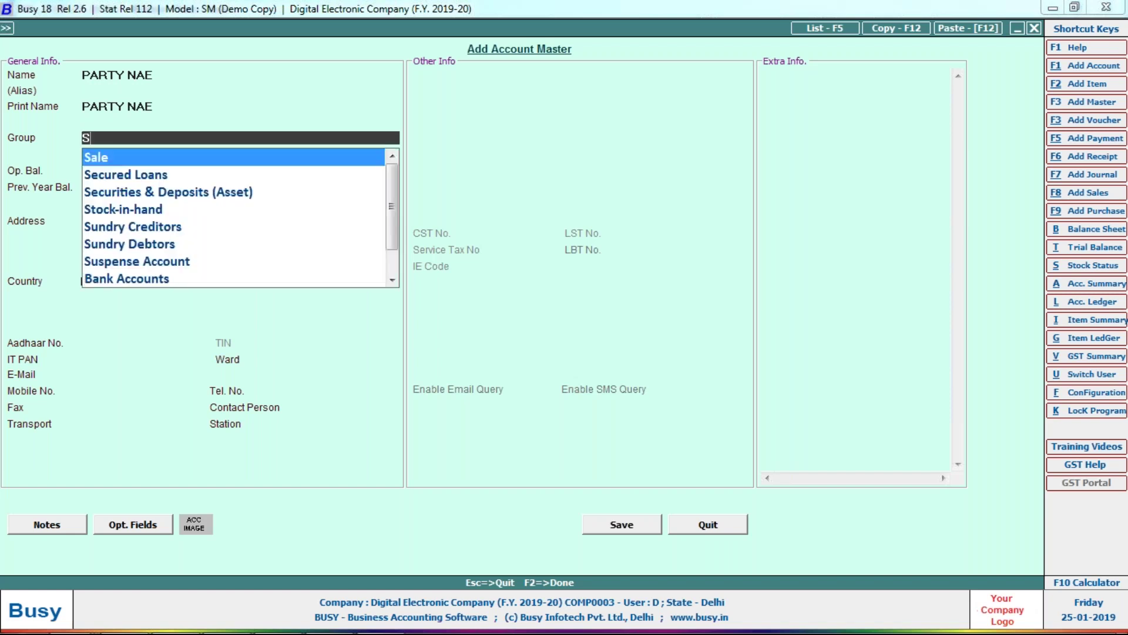
type("un")
key("Return")
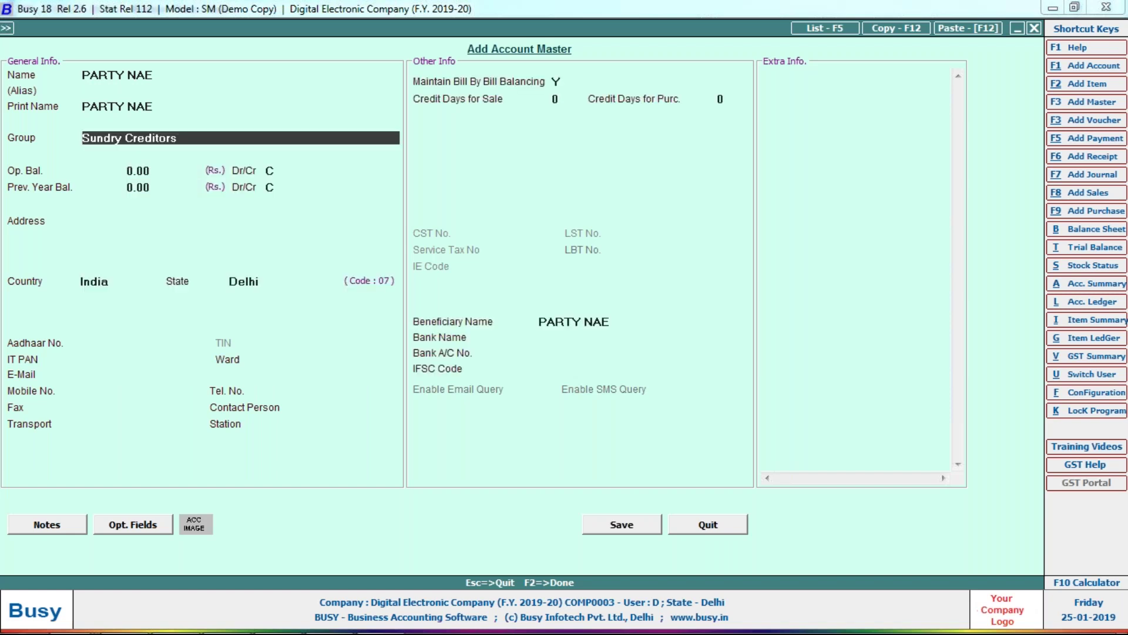
left_click(240, 90)
left_click(240, 74)
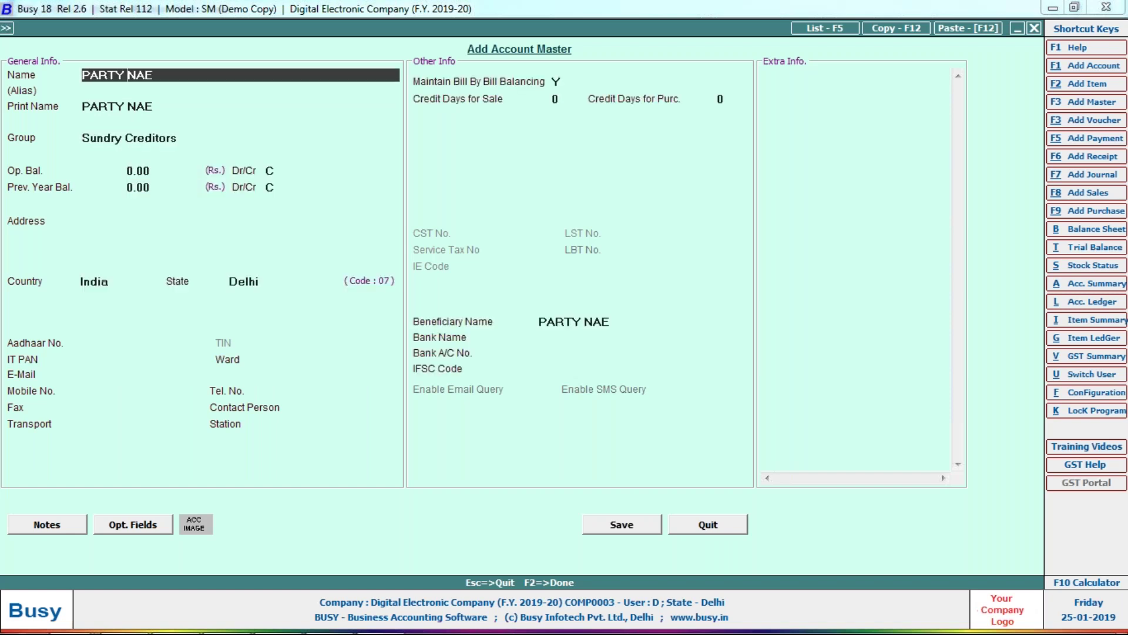
key("BackSpace")
type("ME")
key("Return")
key("Return")
key("Return")
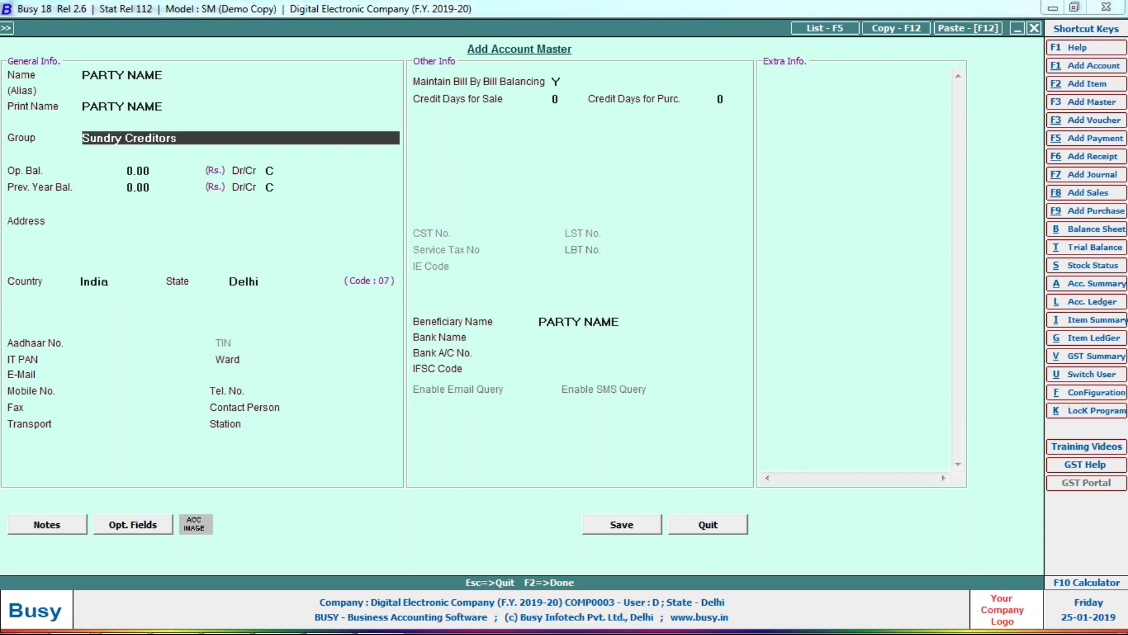
key("Return")
key("Return")
key("Return")
key("Return")
key("Return")
key("Return")
key("Return")
key("Return")
key("Return")
key("Return")
key("Return")
key("Return")
key("Return")
key("n")
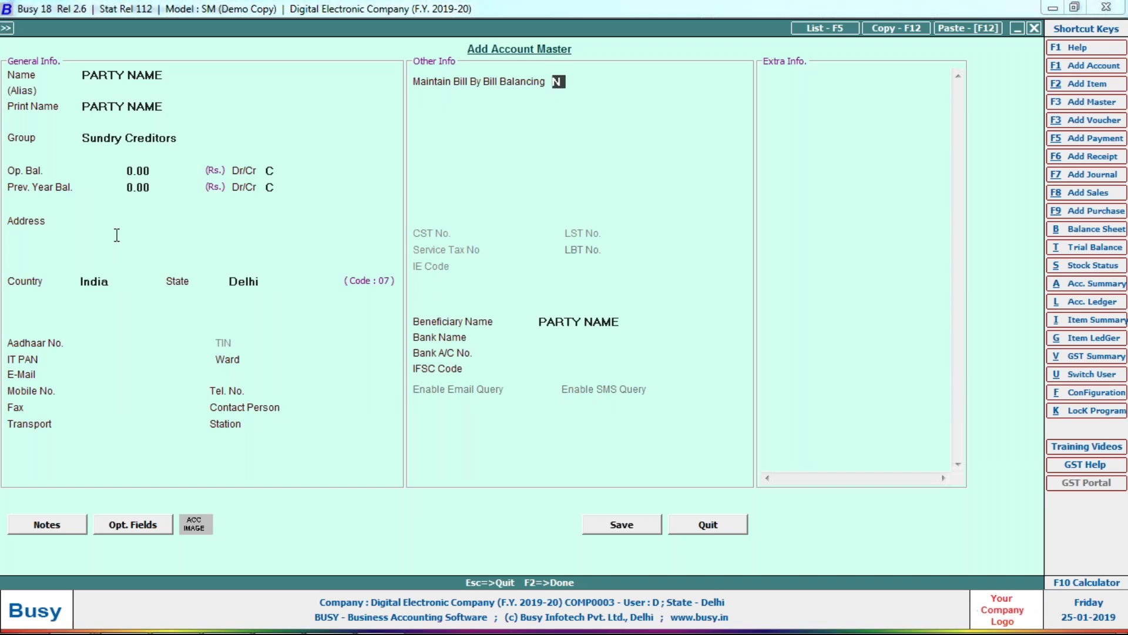
key("Return")
key("Return")
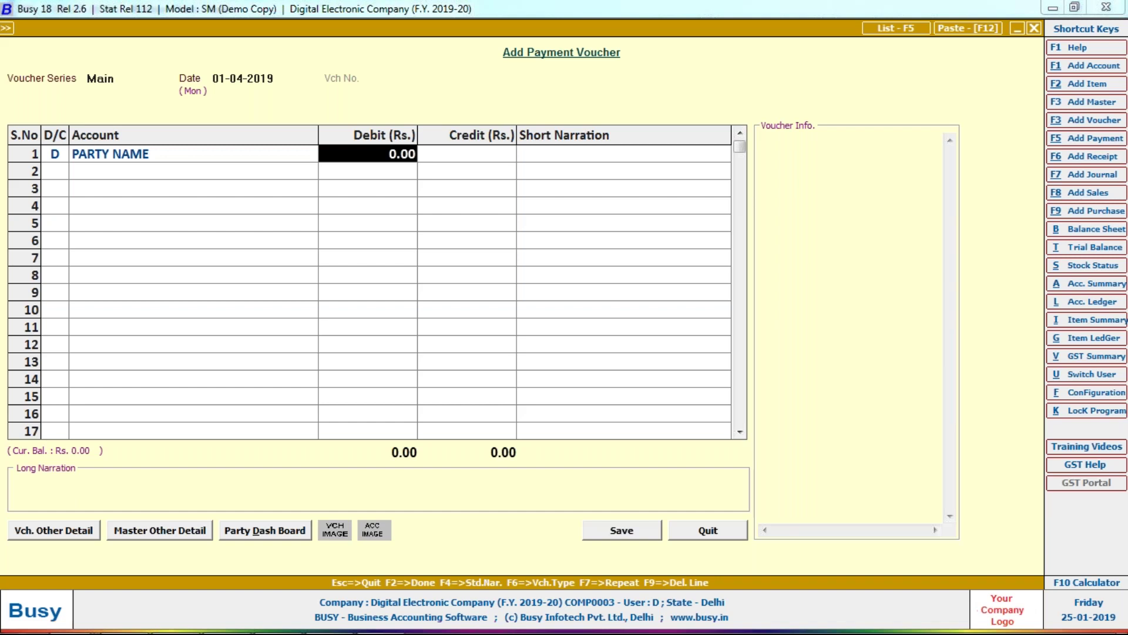
Step: Debit PARTY NAME 50 against Cash and save, accepting the negative cash warning
type("50")
key("Return")
key("Return")
key("Return")
key("Return")
key("Return")
key("Return")
key("Left")
key("Return")
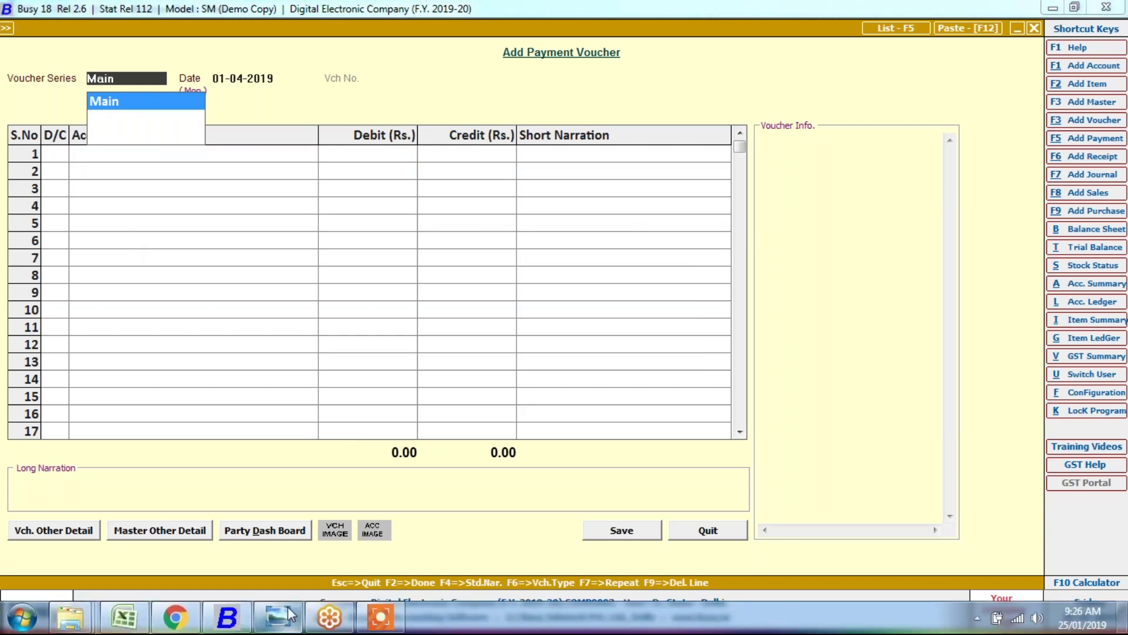
left_click(279, 617)
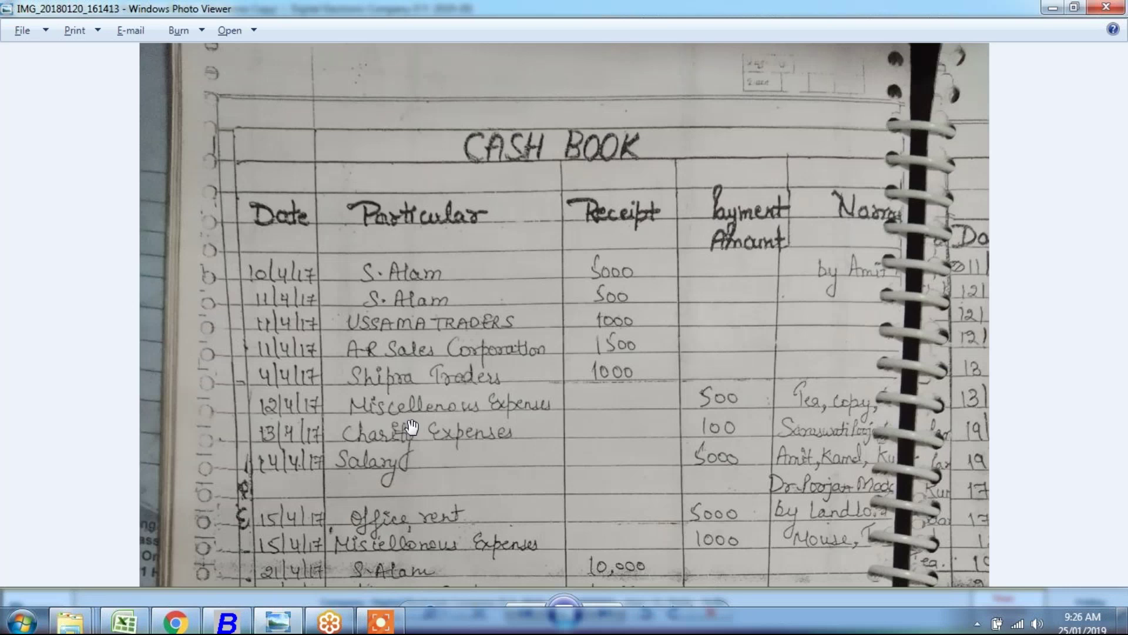
mouse_move(412, 426)
left_mouse_down()
mouse_move(424, 363)
mouse_move(484, 242)
left_mouse_up()
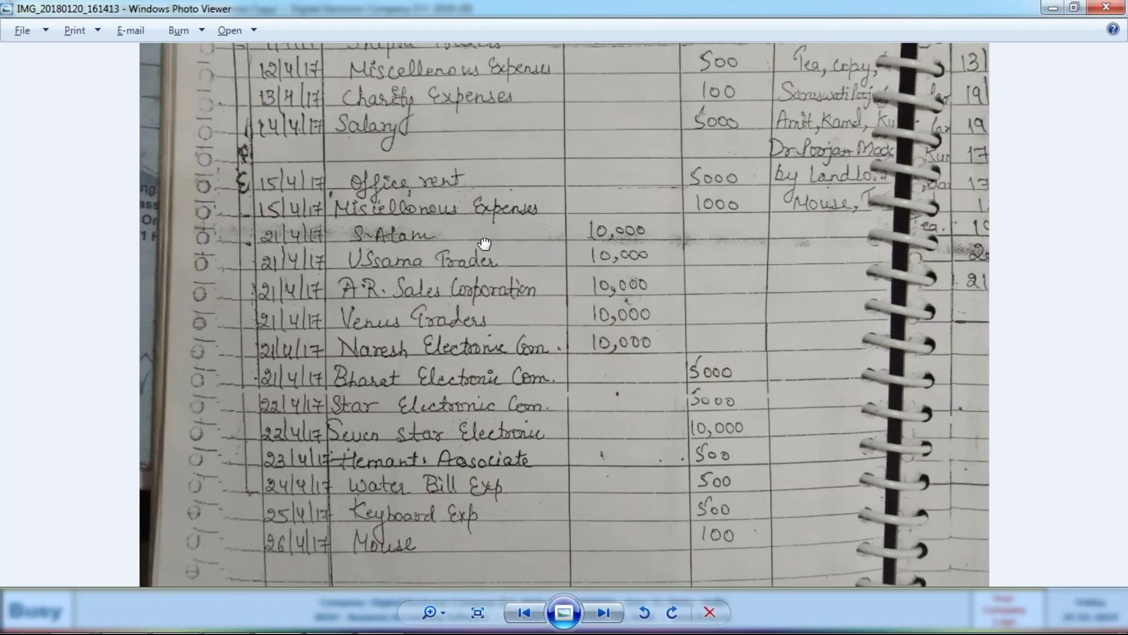
left_click_drag(492, 459, 493, 423)
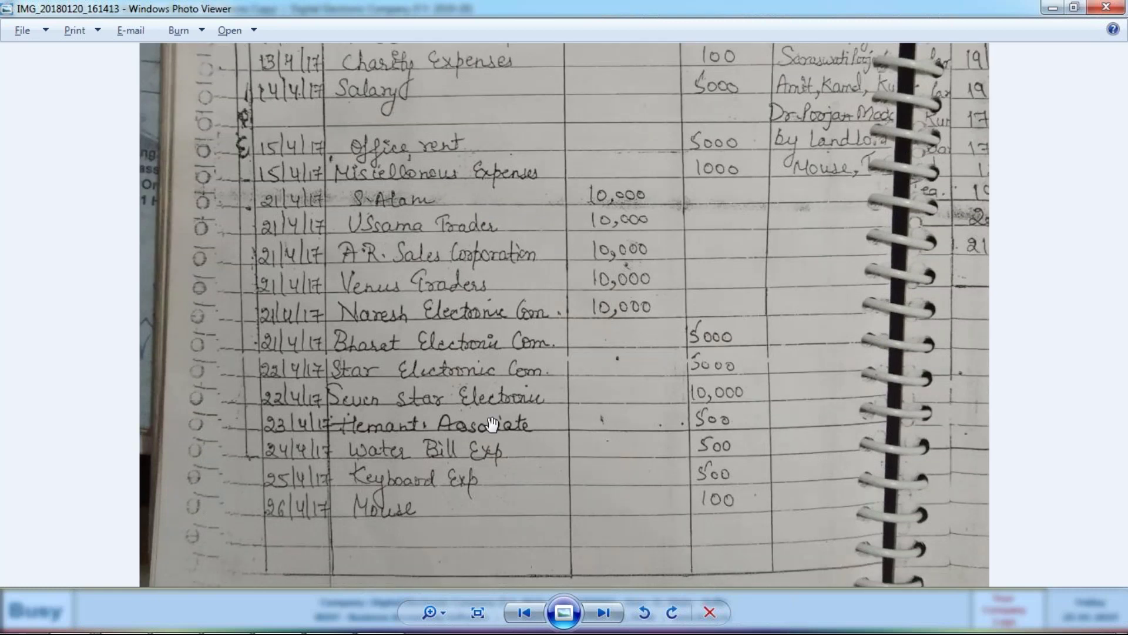
key("Right")
scroll(543, 246, "up", 3)
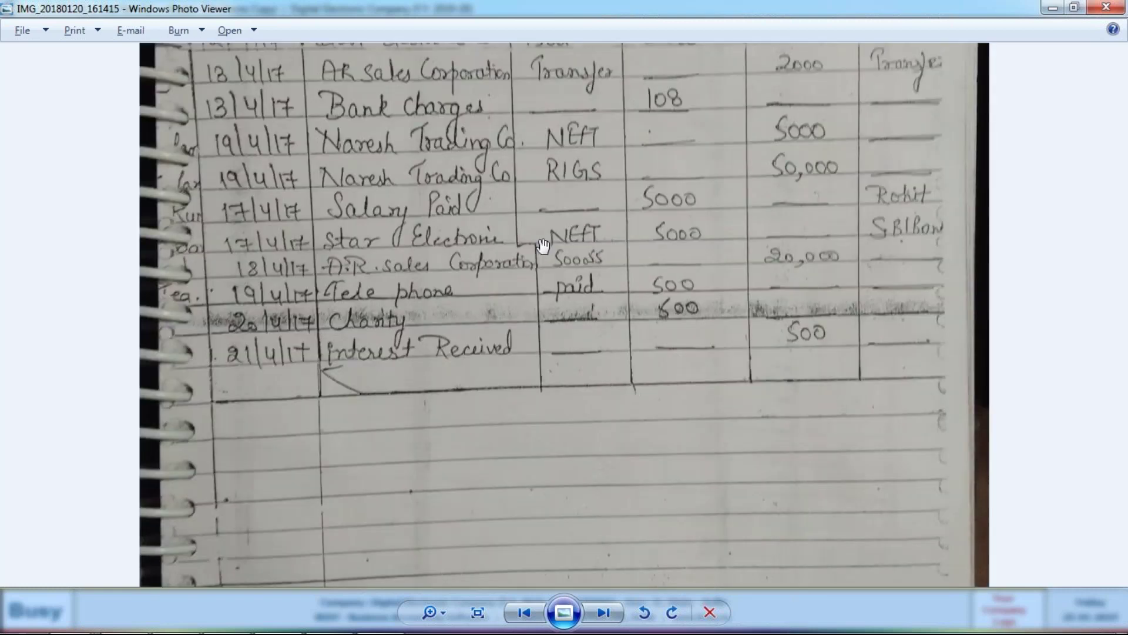
key("Up")
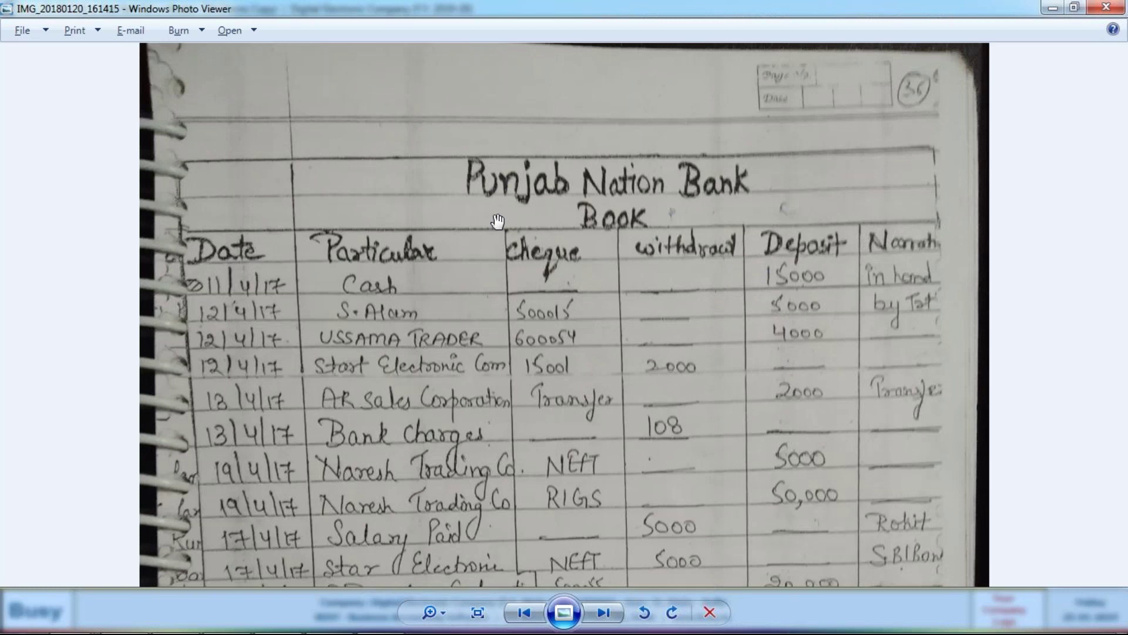
key("Left")
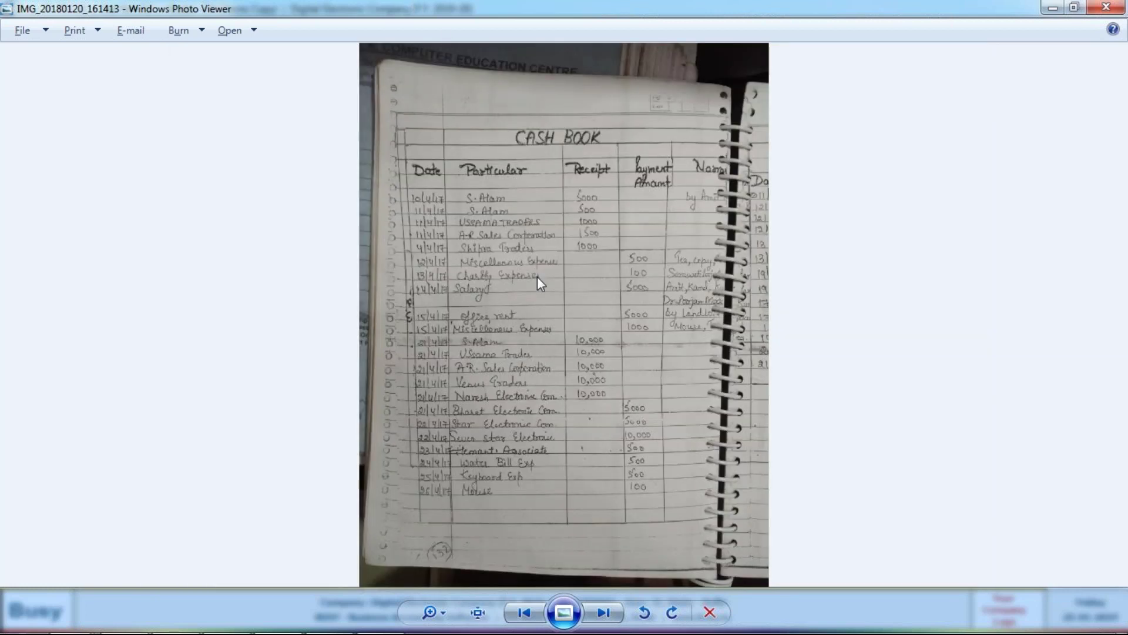
scroll(537, 277, "up", 1)
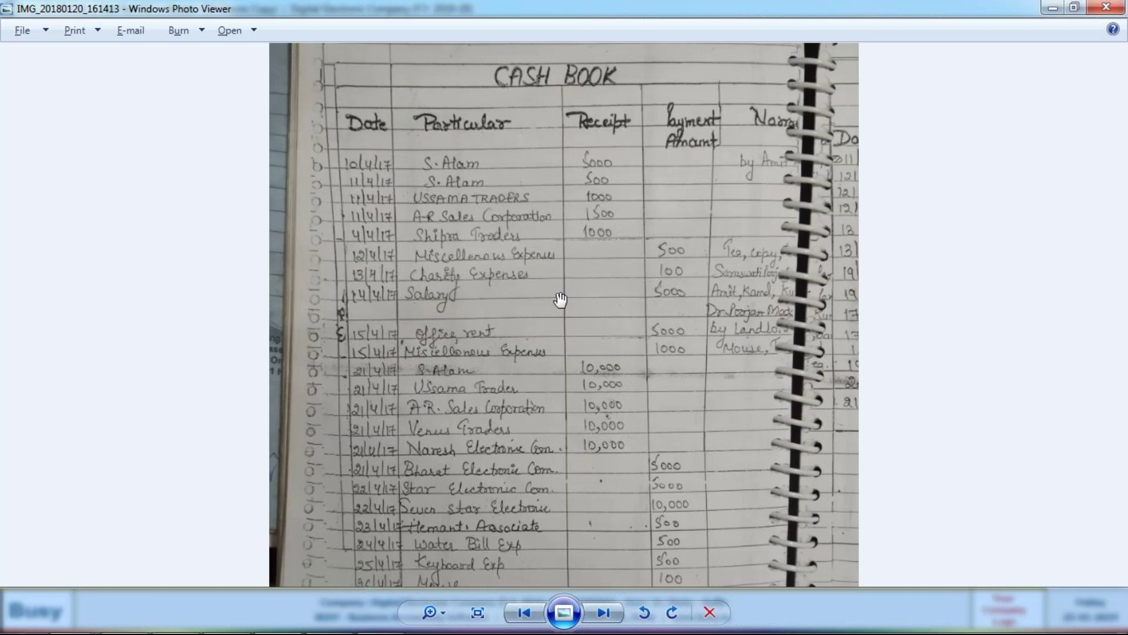
key("Right")
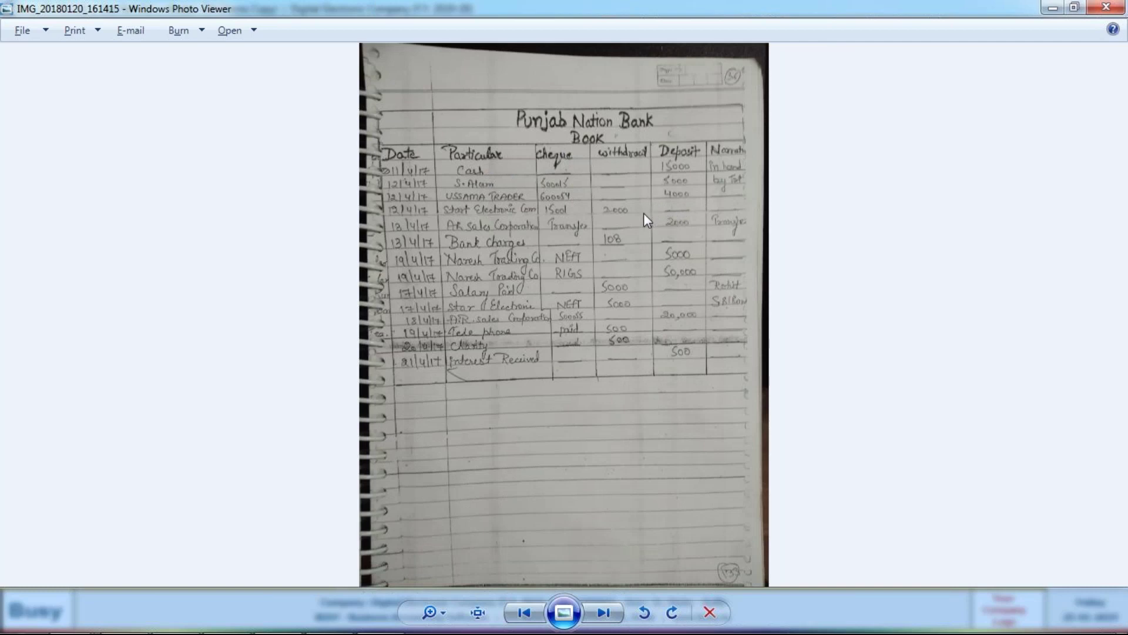
scroll(644, 215, "up", 1)
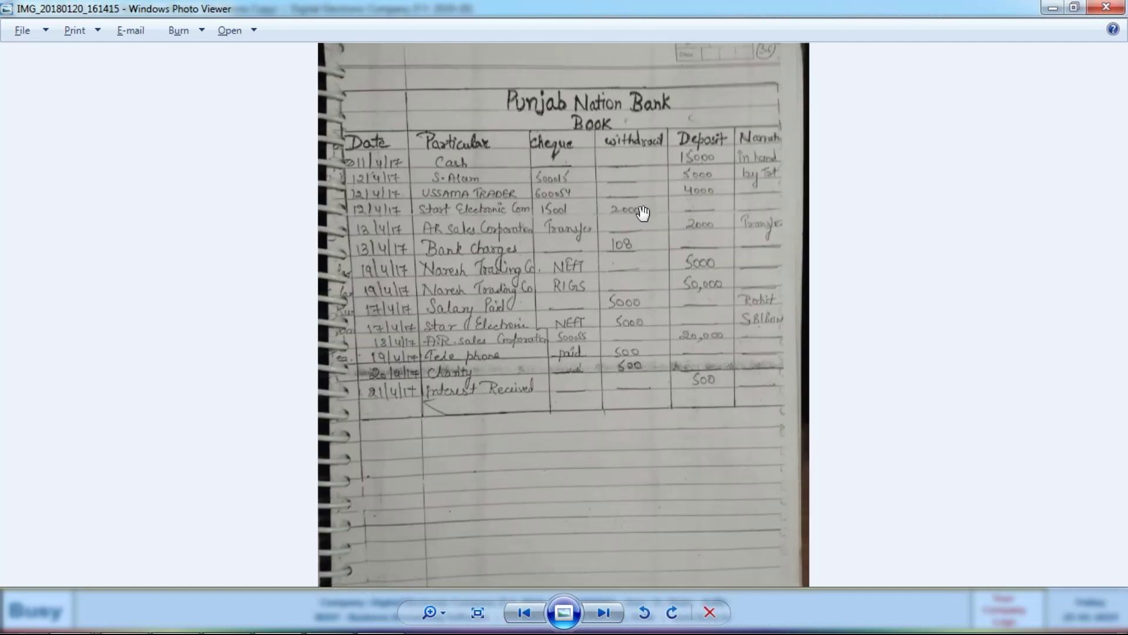
scroll(644, 214, "up", 1)
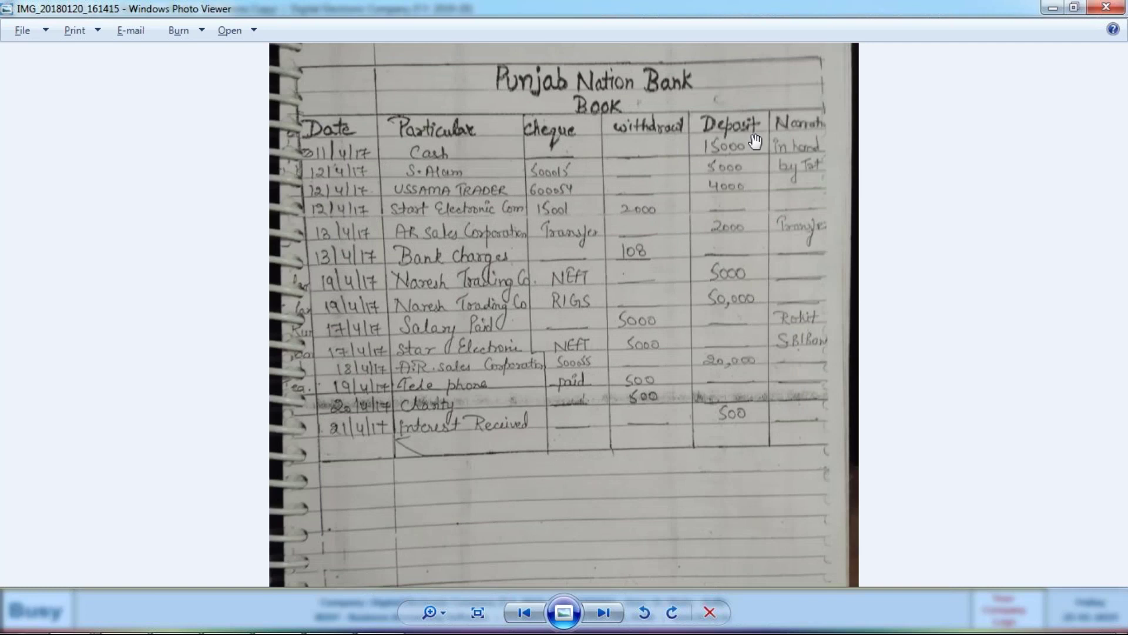
key("alt+Tab")
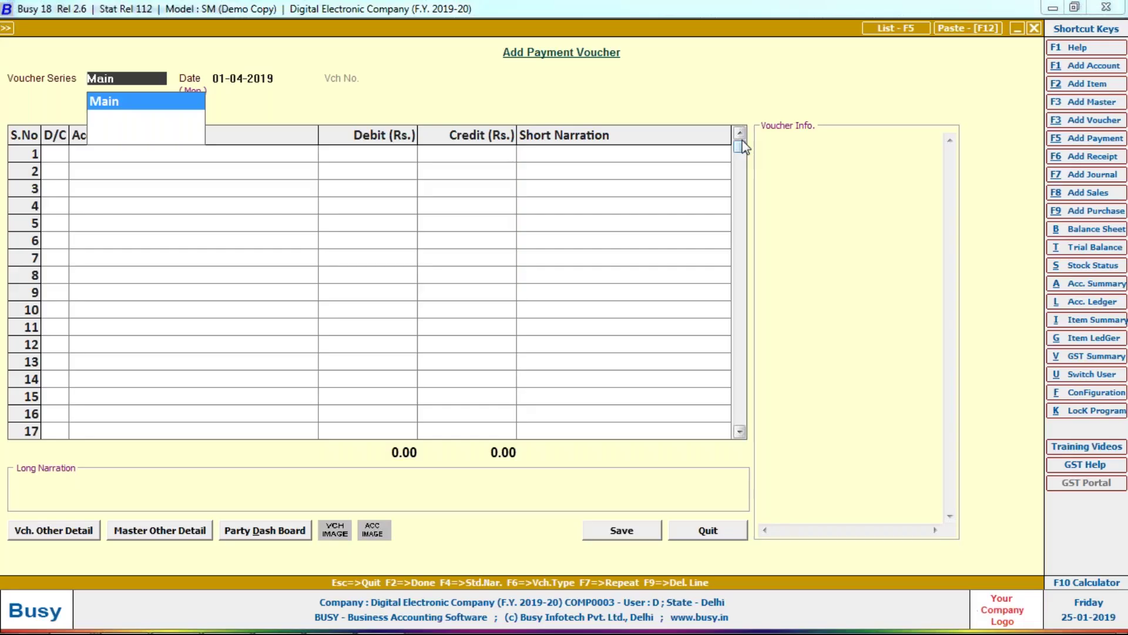
key("alt+Tab")
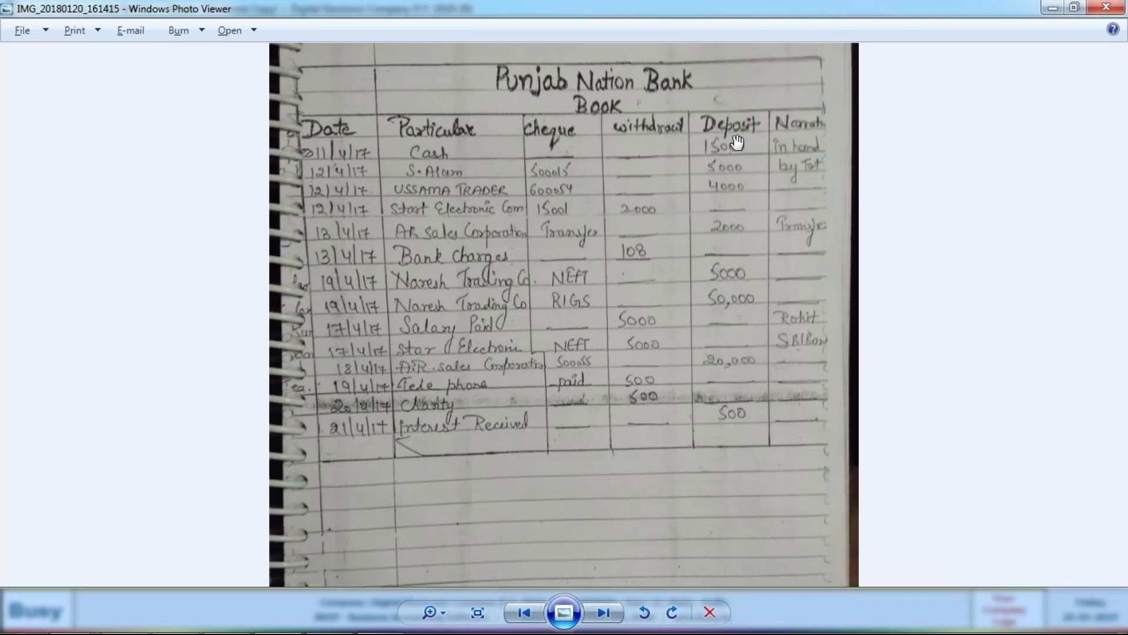
key("alt+Tab")
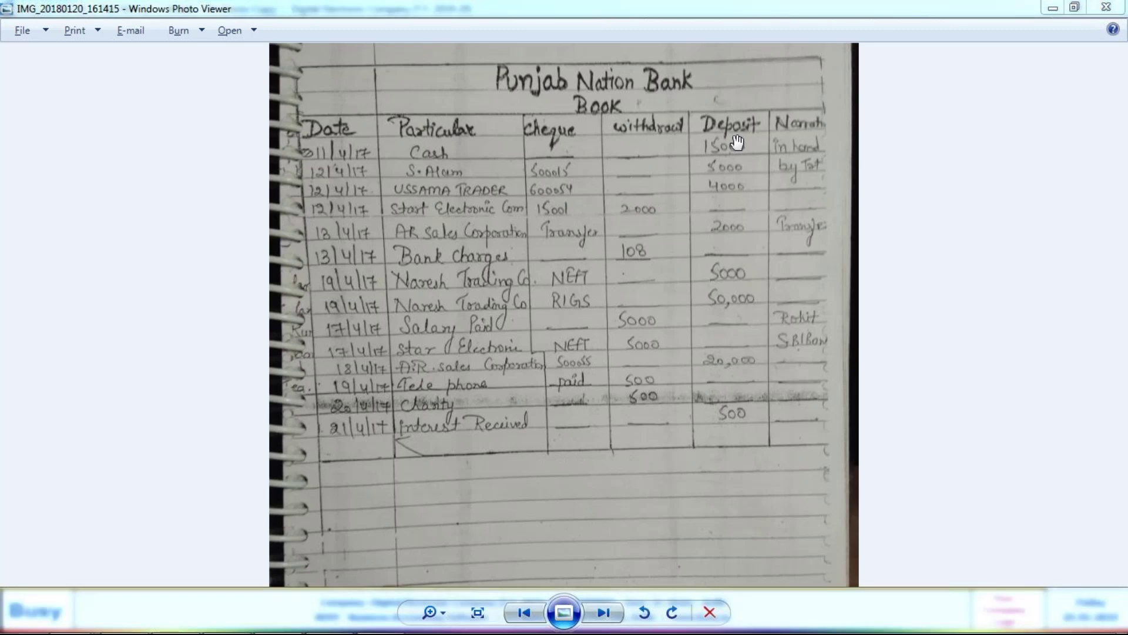
key("alt+Tab")
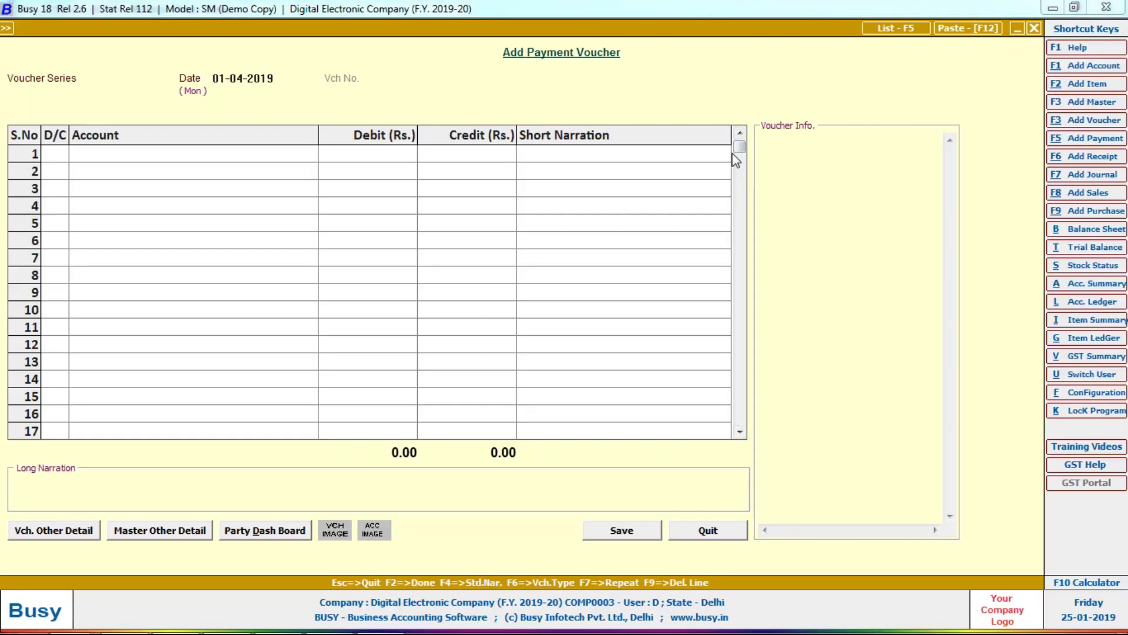
Step: Close the payment form and start a new receipt voucher dated 12-04-2019
key("Escape")
key("Down")
key("Down")
key("Down")
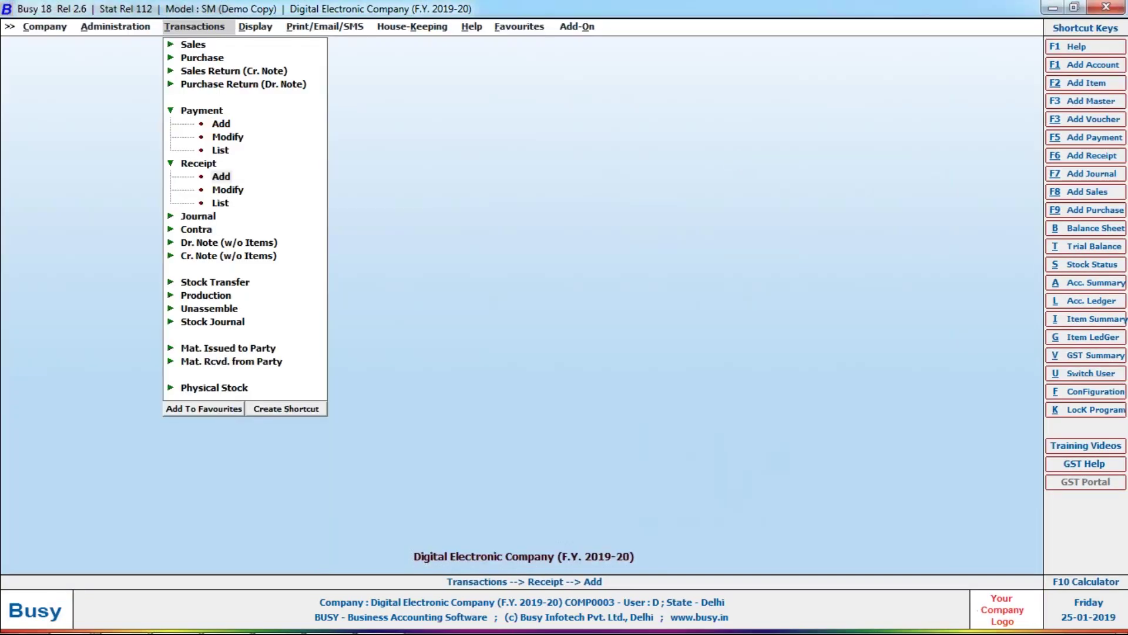
key("Return")
type("12-04-2019")
key("Return")
key("Return")
Step: Credit S.ALAM CORPORATION 5,000 with Cash as the balancing debit
type("s")
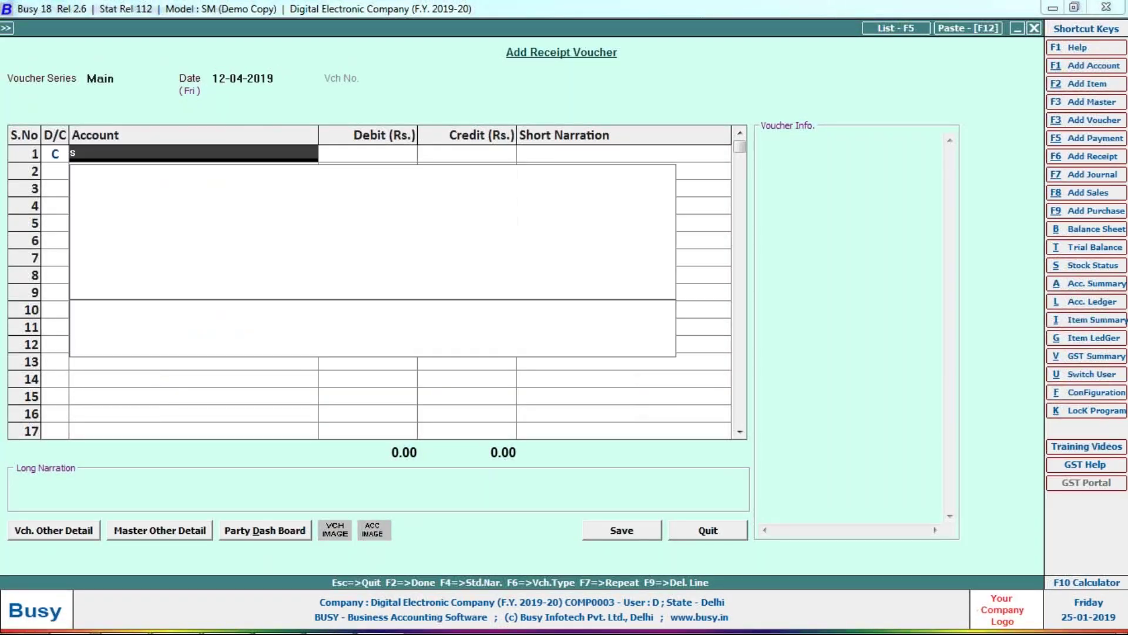
type(".A")
key("Return")
key("alt+Tab")
key("alt+Tab")
key("alt+Tab")
type("5000")
key("Return")
key("Return")
key("Return")
type("c")
key("Return")
key("Return")
Step: Add the narration 'Chque No 500015' and save the receipt
type("cHQU")
key("BackSpace")
key("BackSpace")
key("BackSpace")
key("BackSpace")
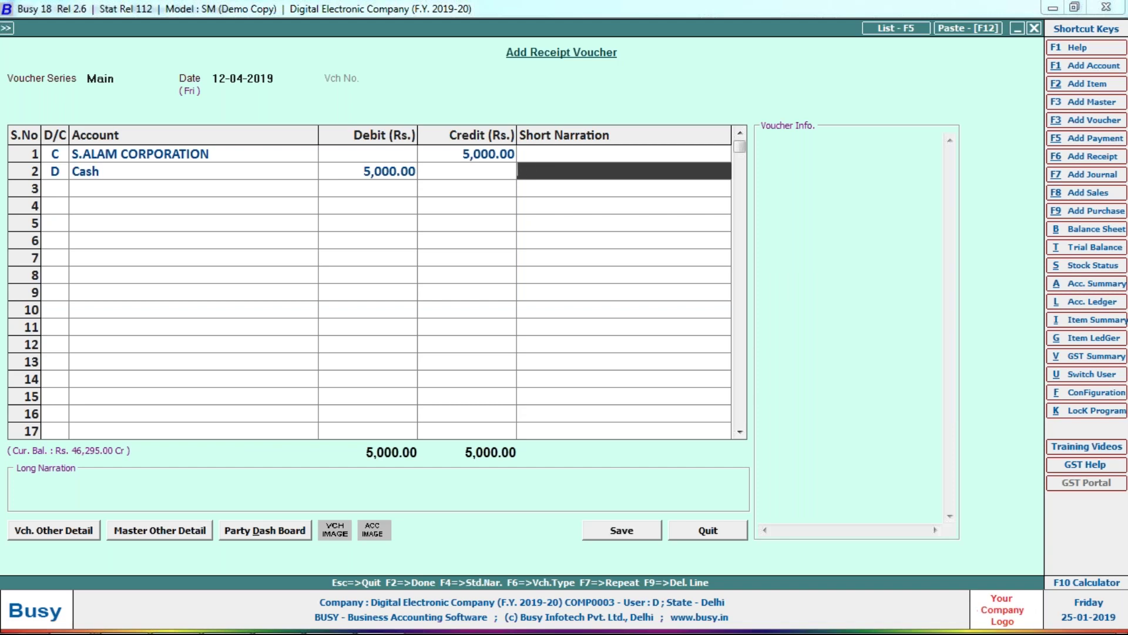
type("Chque No-")
key("alt+Tab")
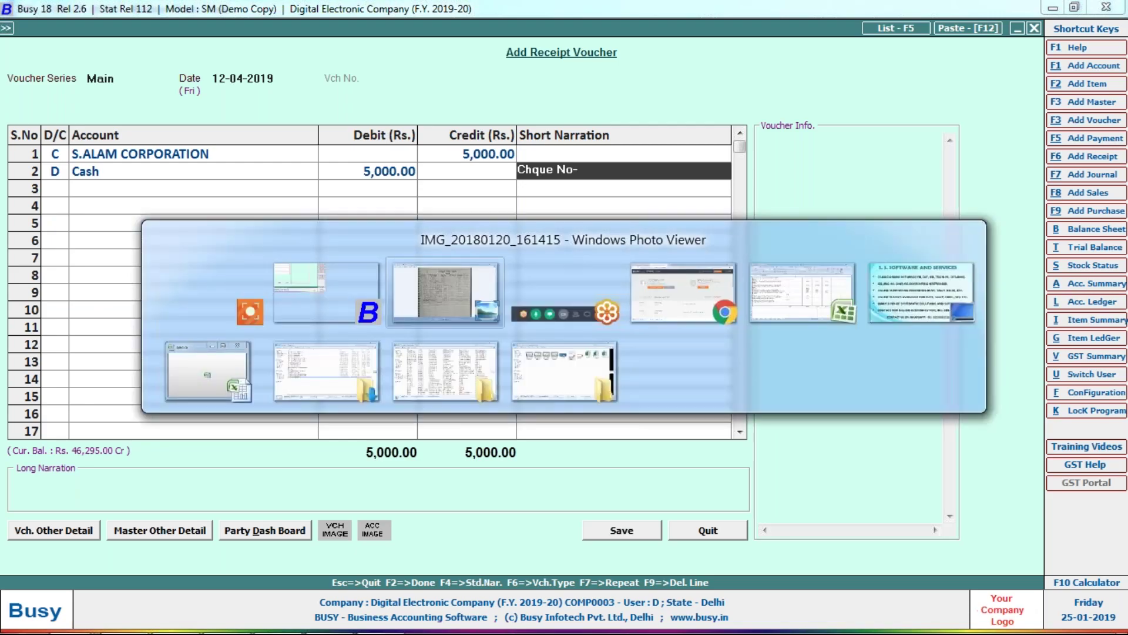
key("alt+Tab")
type("500015")
key("Return")
key("Return")
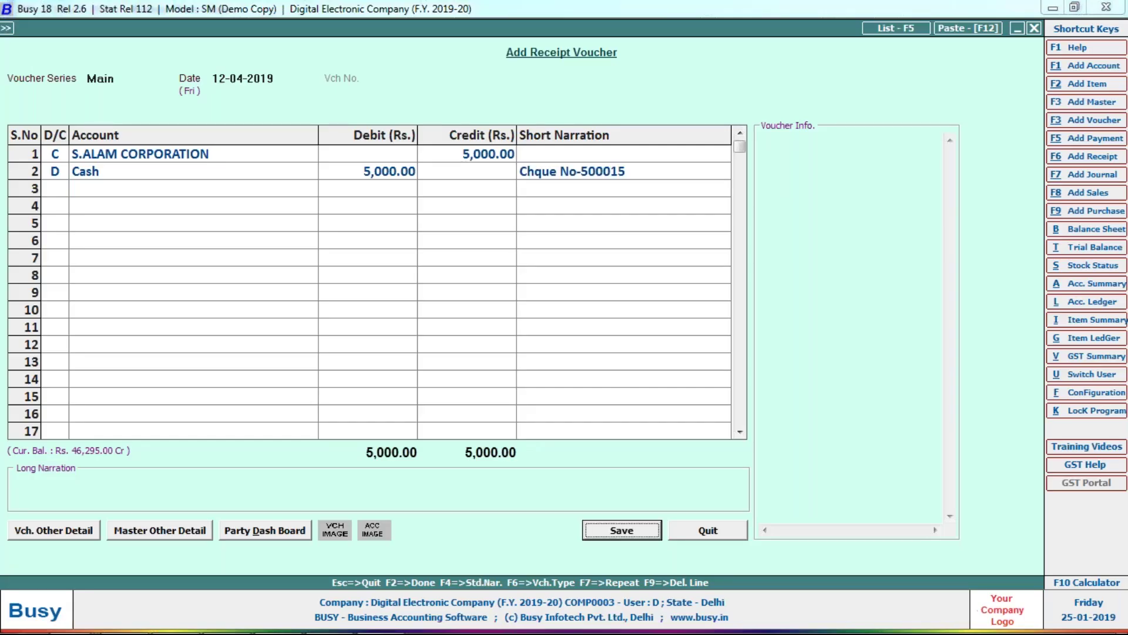
key("Return")
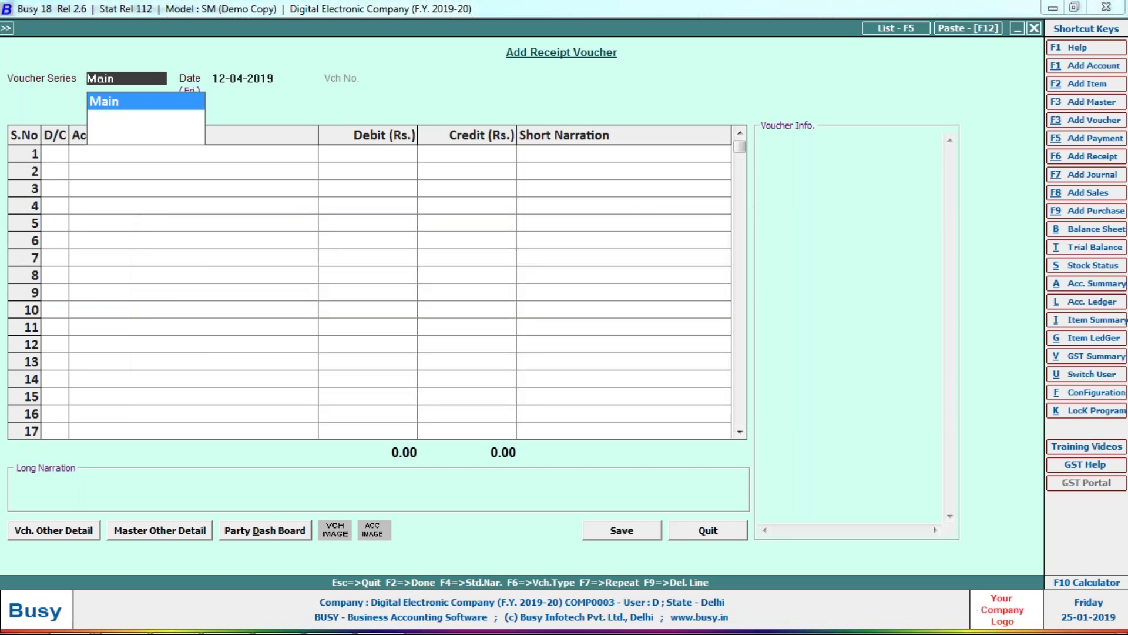
Step: Open the 12-04-2019 S.ALAM CORPORATION receipt for modification
key("Escape")
key("Return")
key("Down")
key("Down")
key("Return")
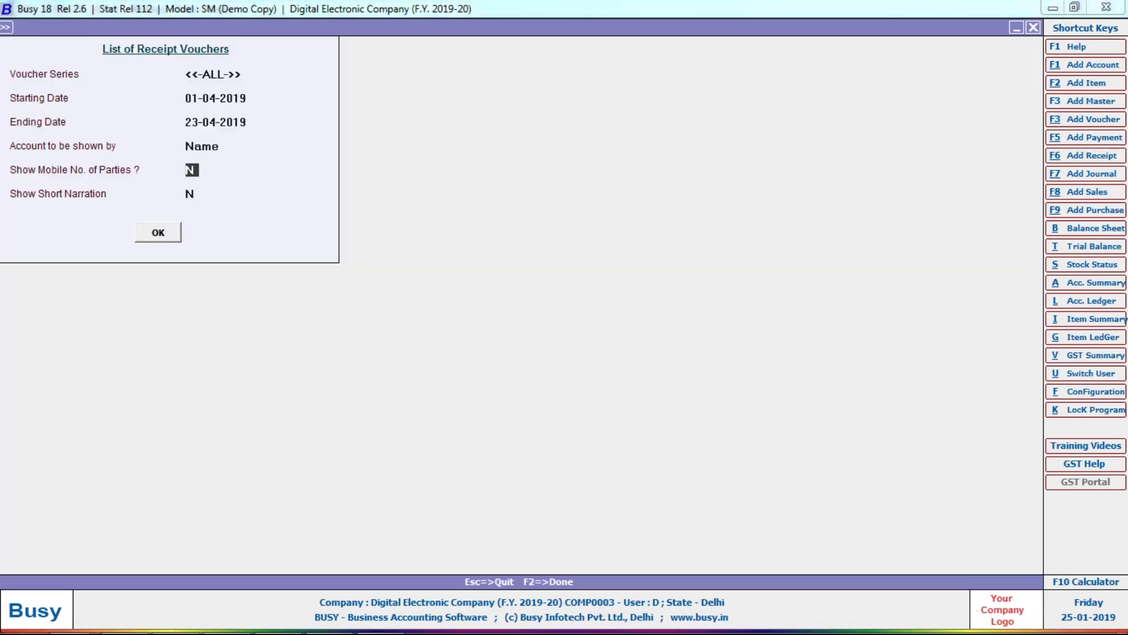
key("Return")
key("Return")
key("Return")
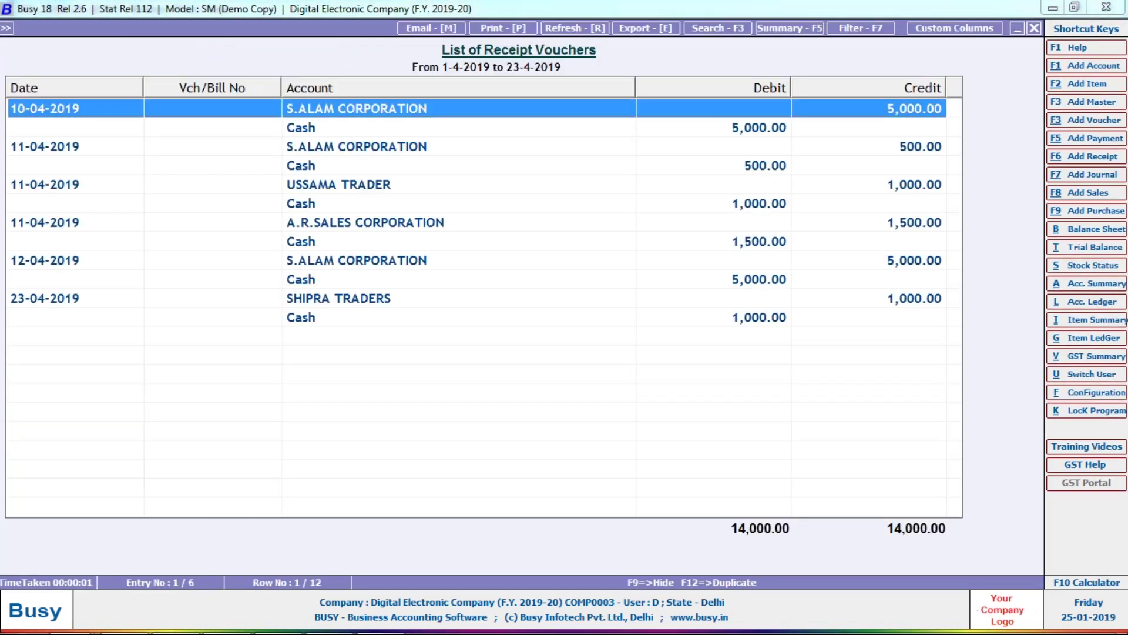
key("Down")
key("Down")
key("Down")
key("Down")
key("Down")
key("Down")
key("Down")
key("Down")
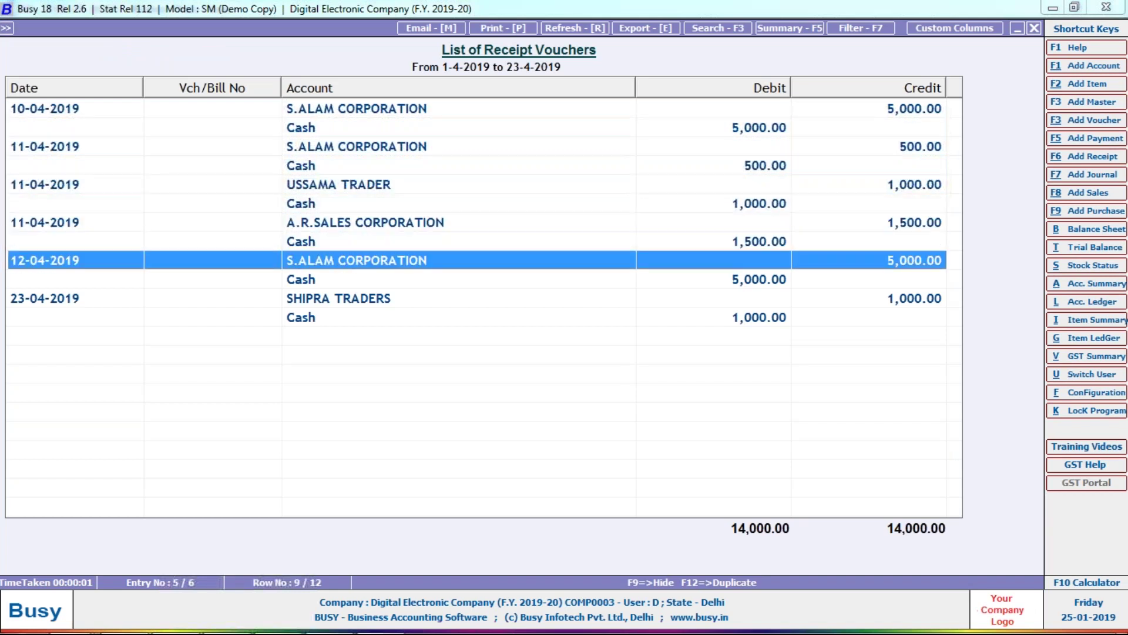
key("Return")
key("Return")
key("Down")
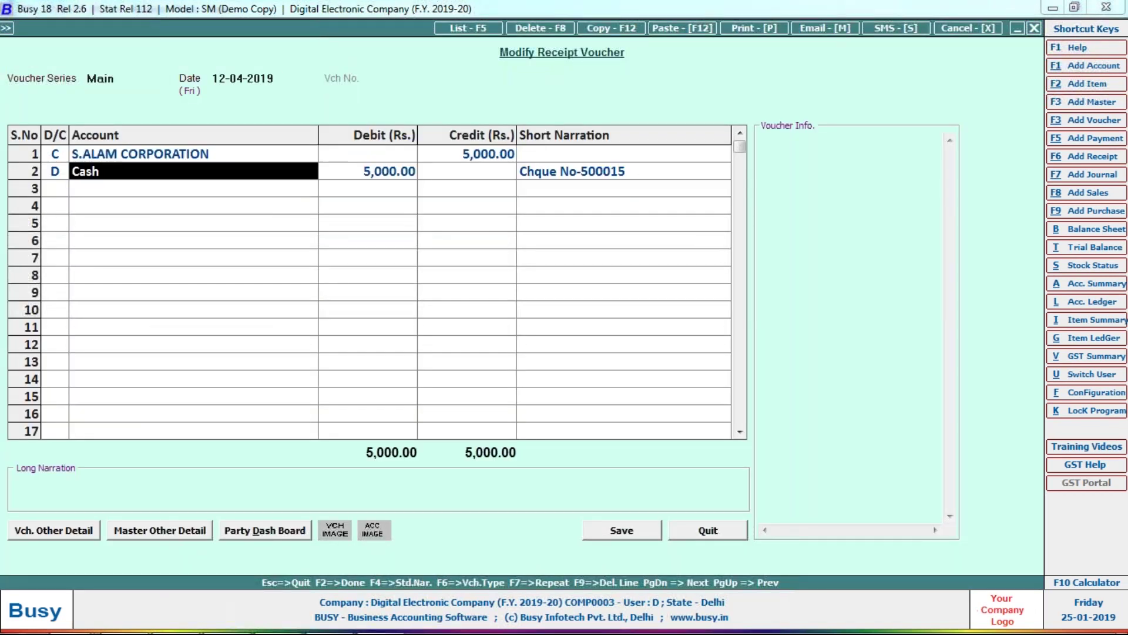
Step: Replace Cash with a new 'Pnb Bank' account under Bank Accounts and save
key("Return")
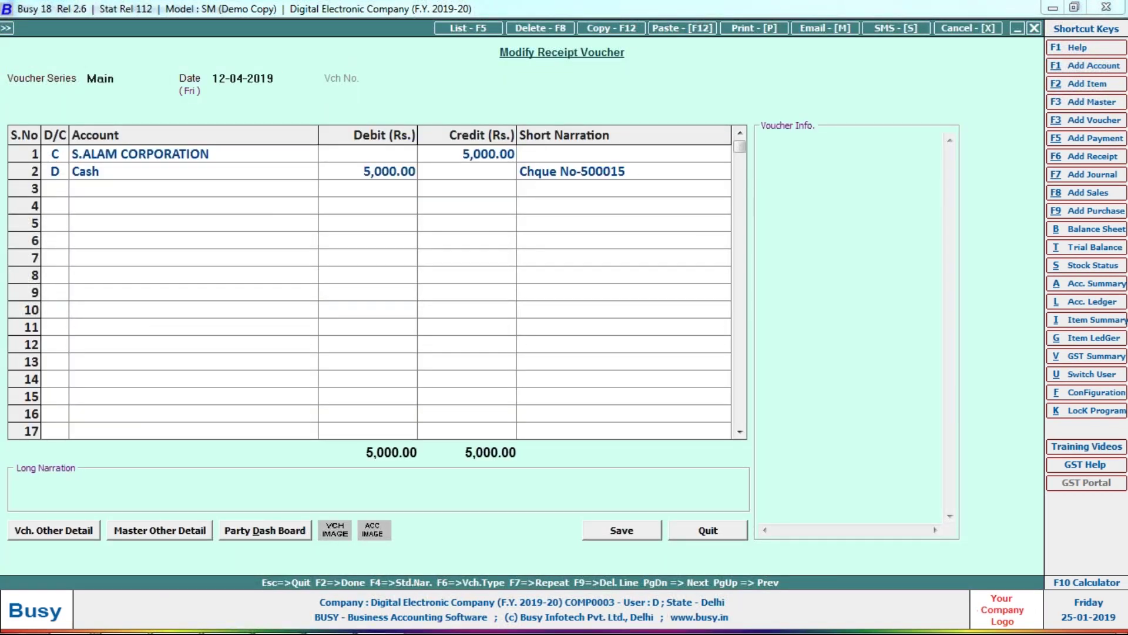
key("alt+c")
type("pnb na")
key("BackSpace")
type("bau")
key("BackSpace")
key("BackSpace")
key("BackSpace")
key("BackSpace")
type("b Bank")
key("Return")
key("Return")
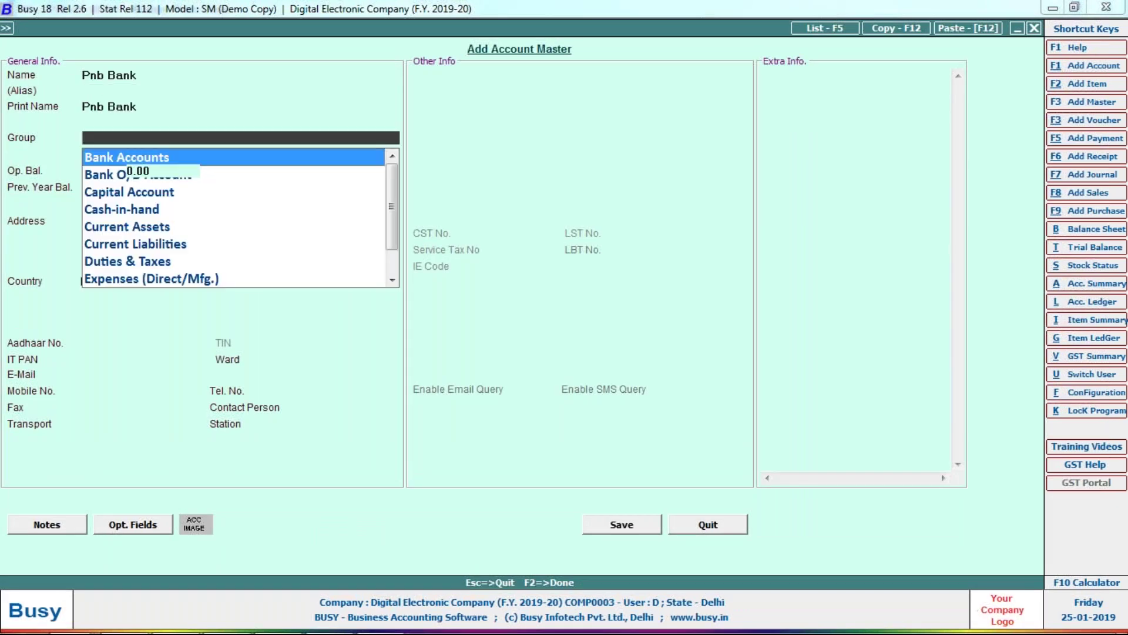
key("Return")
key("F2")
key("Return")
key("Return")
key("Return")
key("Return")
key("Return")
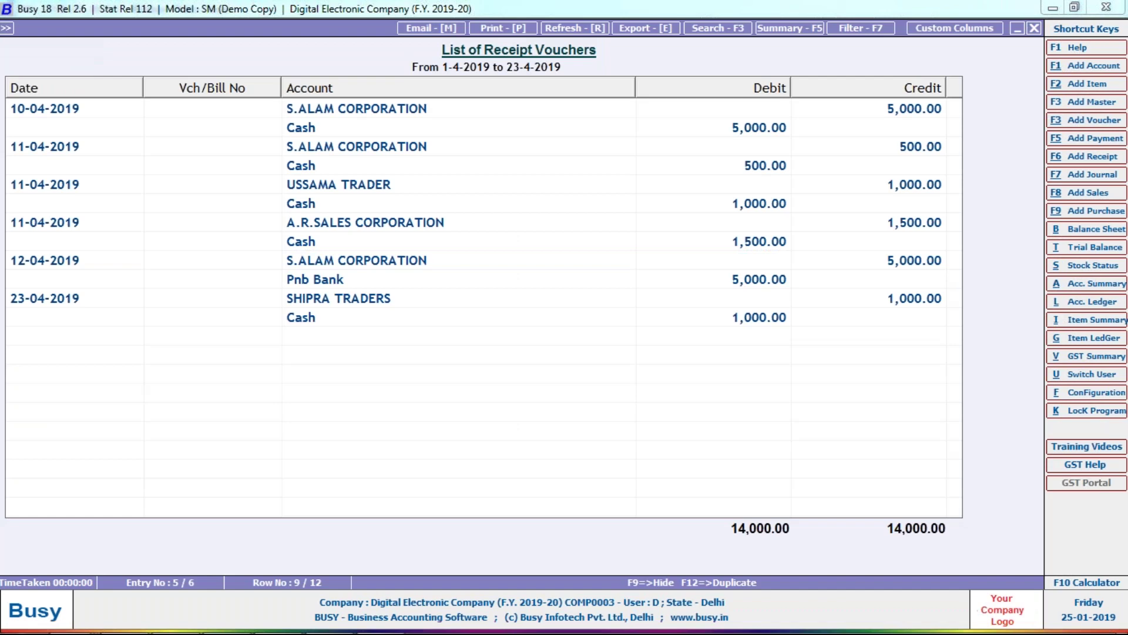
Step: Switch to Photo Viewer, then use the taskbar's Show the desktop to hide all windows
key("alt+Tab")
key("alt+Tab")
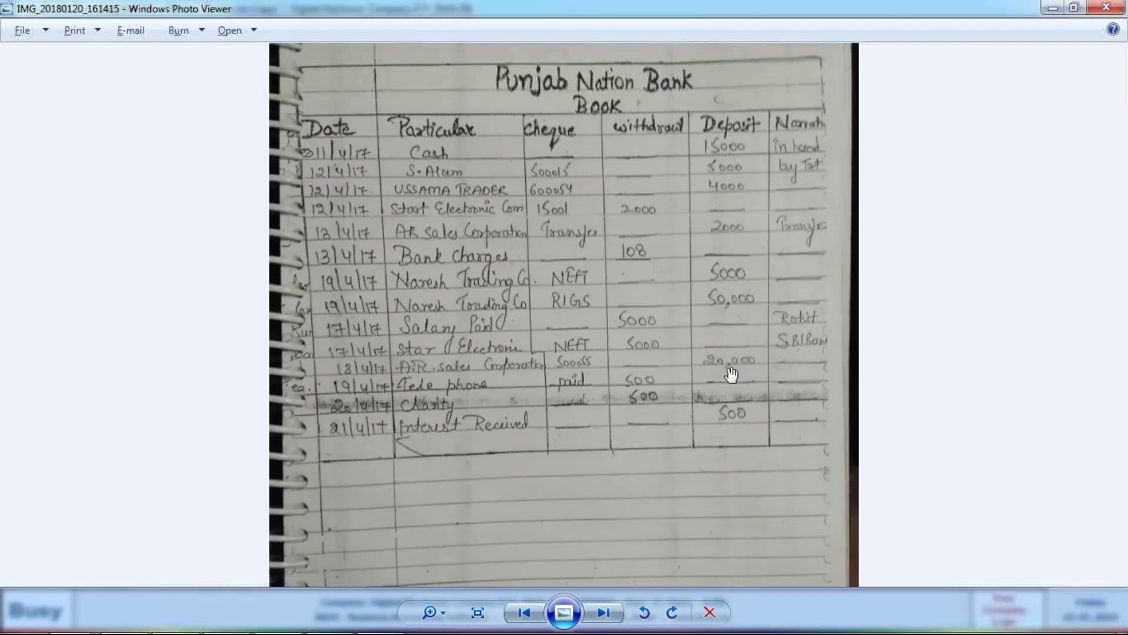
right_click(814, 617)
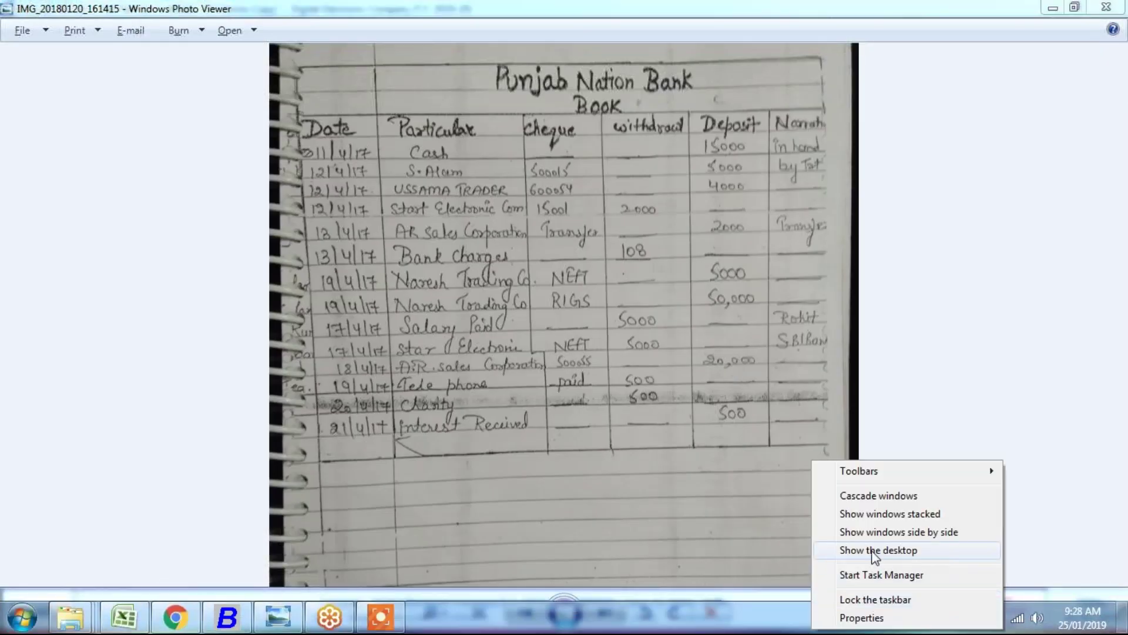
left_click(876, 552)
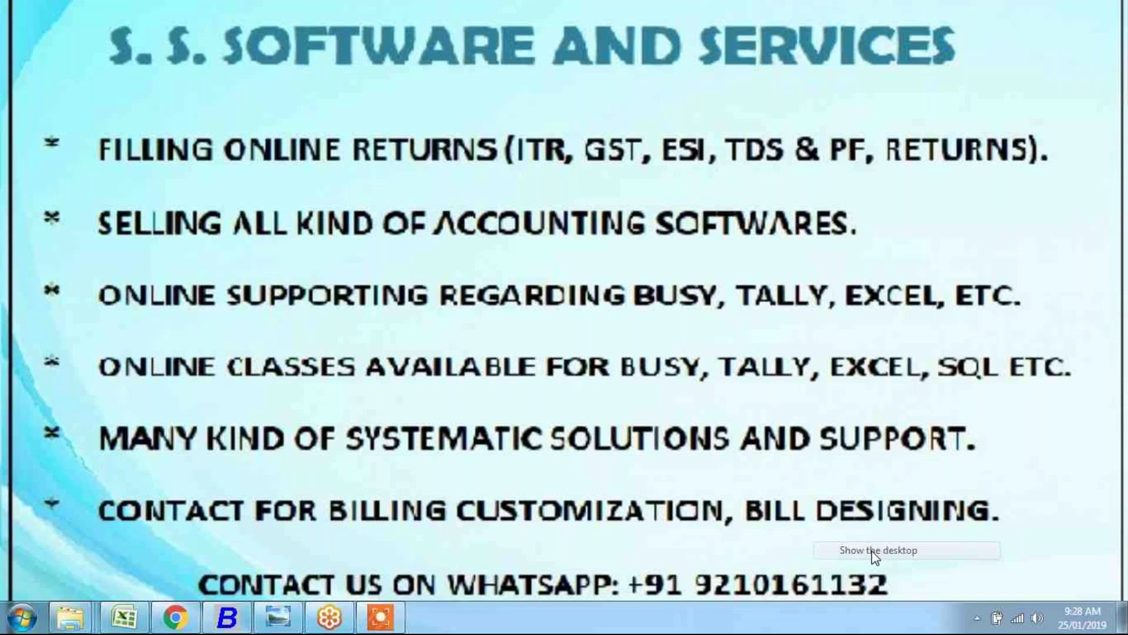